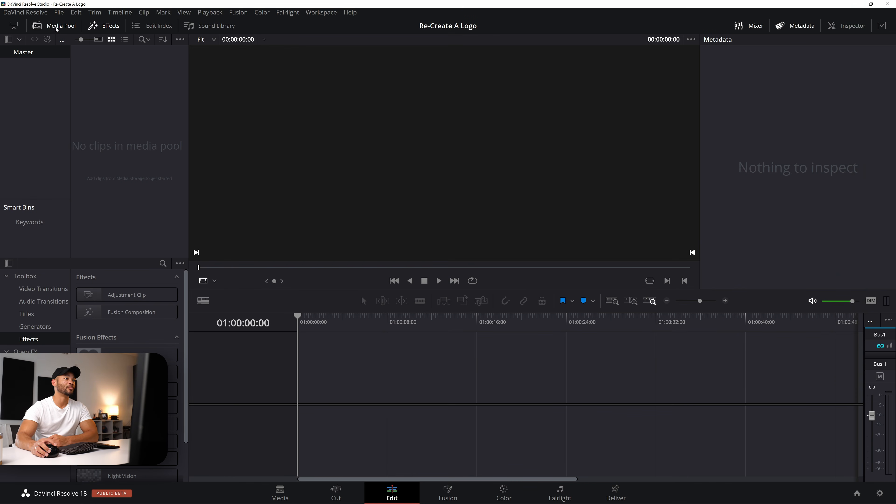
Import the Original_Adidas_logo.svg.png and pepsi-logo-94D7DEF922-seeklogo.com.png images from the Logos folder into the media pool.
left_click(59, 12)
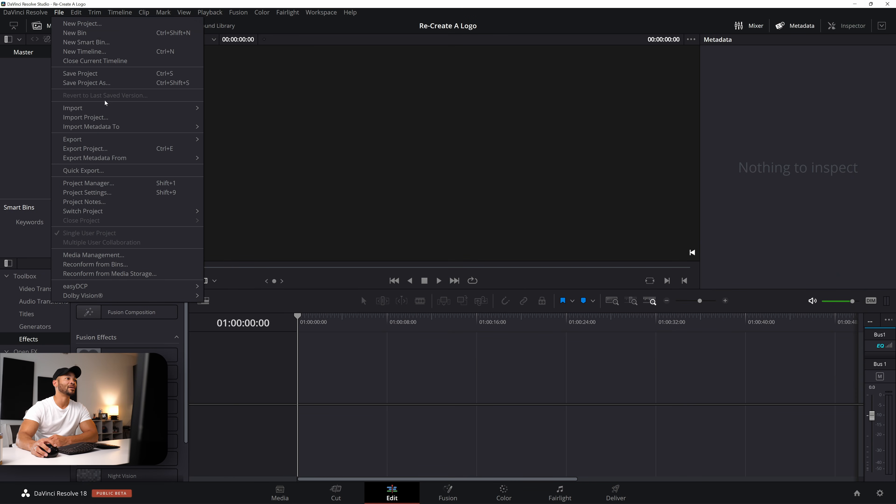
mouse_move(106, 108)
left_click(247, 118)
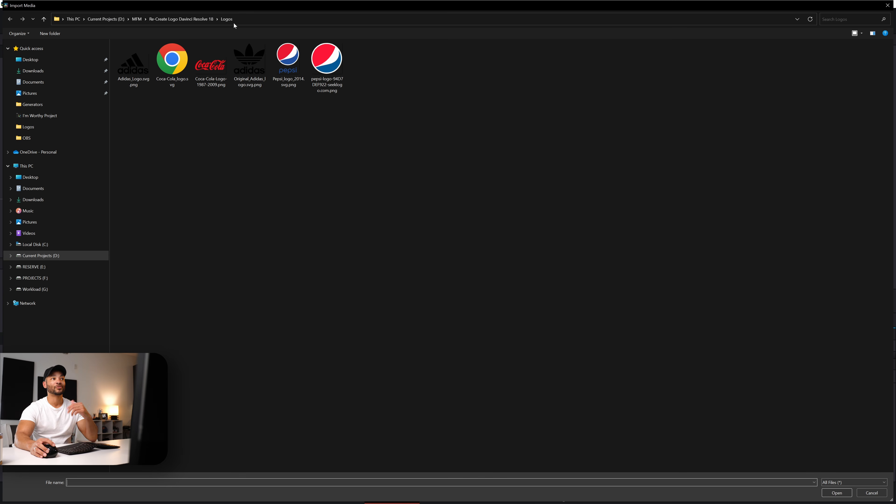
left_click(335, 70)
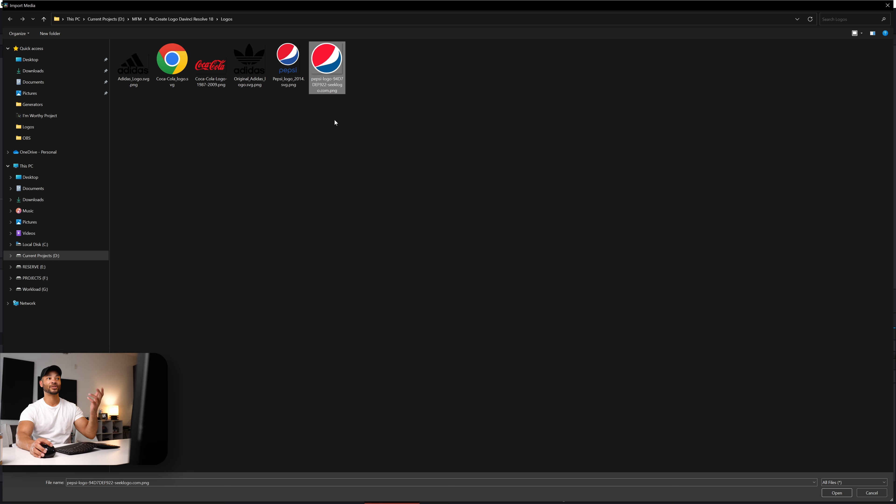
left_click(248, 70, "ctrl")
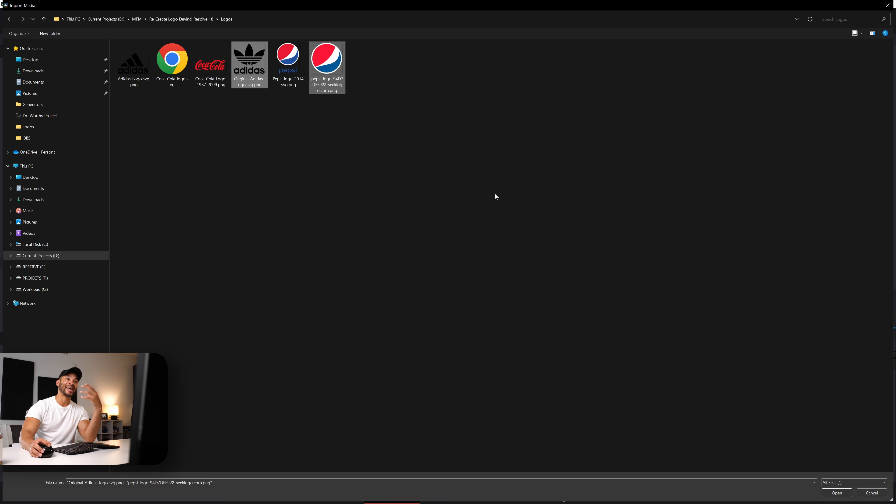
left_click(844, 493)
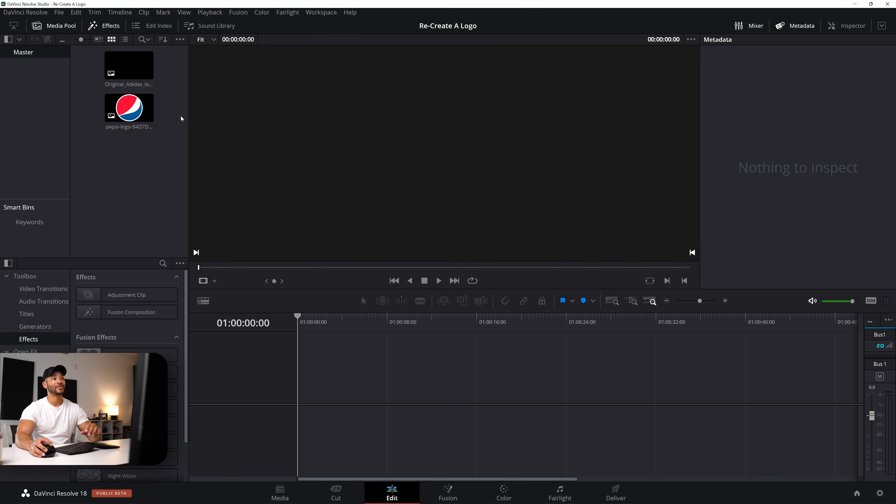
Create a new Fusion composition clip named PEPSI in the media pool.
right_click(137, 156)
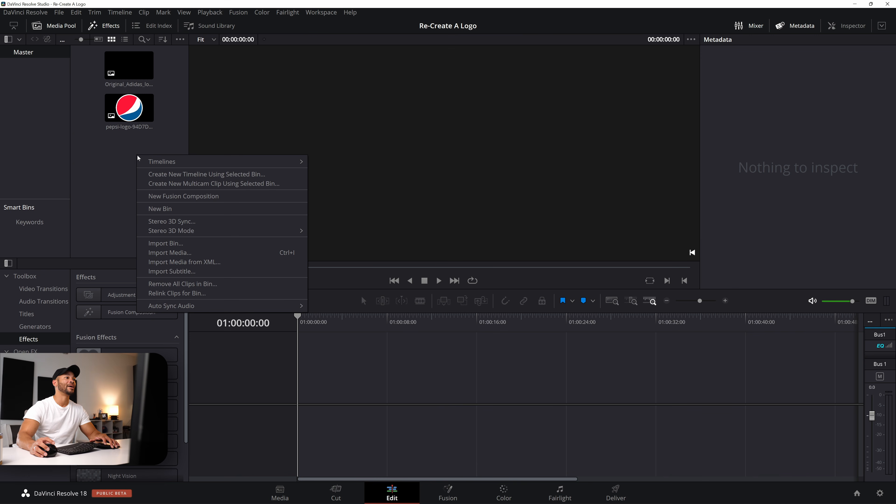
left_click(118, 162)
right_click(118, 162)
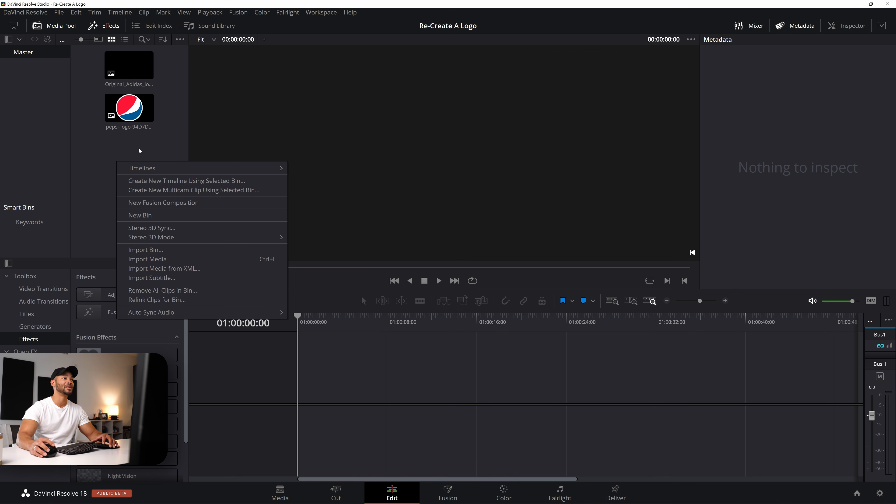
left_click(170, 203)
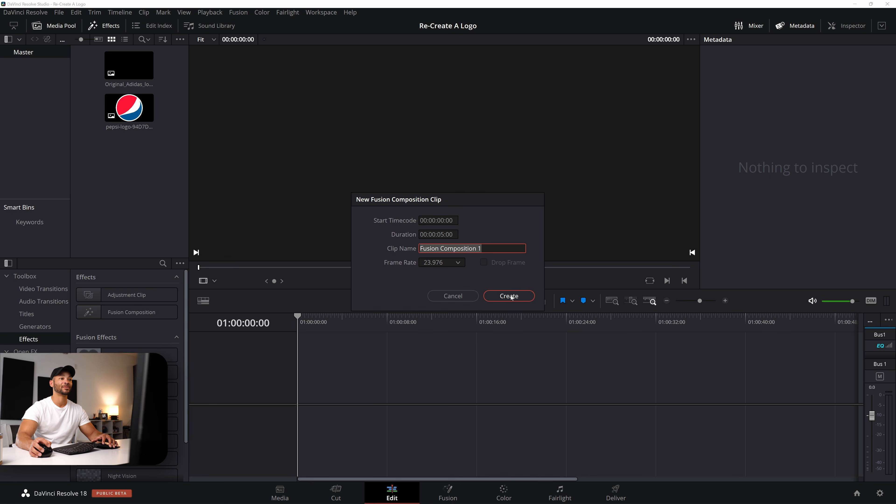
type("P")
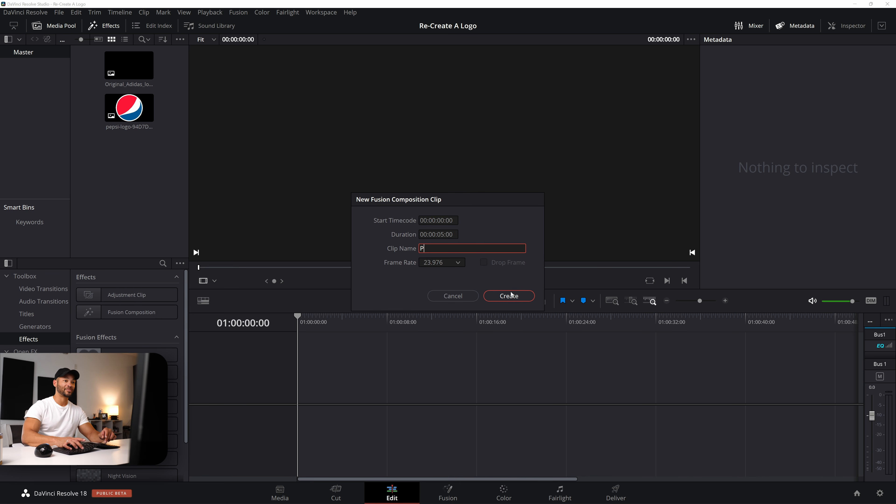
type("EPSI")
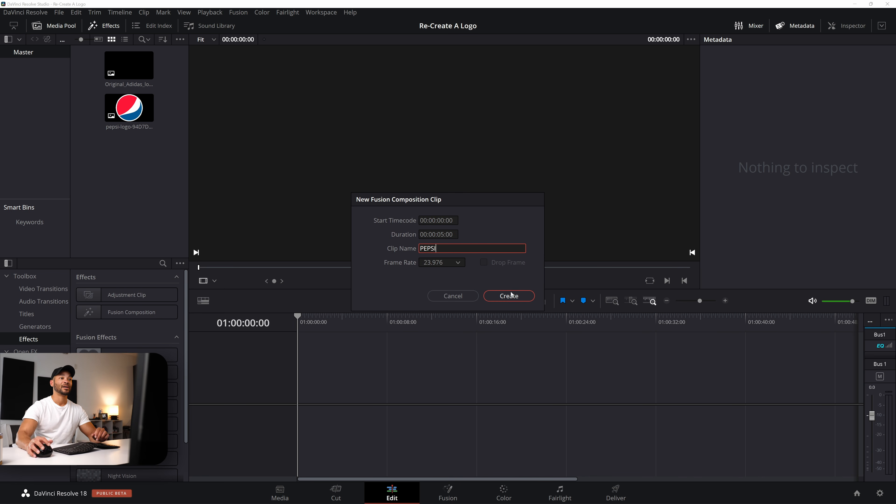
left_click(509, 296)
Place the PEPSI composition at the start of the empty timeline and open it in the Fusion page.
left_click(129, 107)
left_click_drag(129, 108, 301, 391)
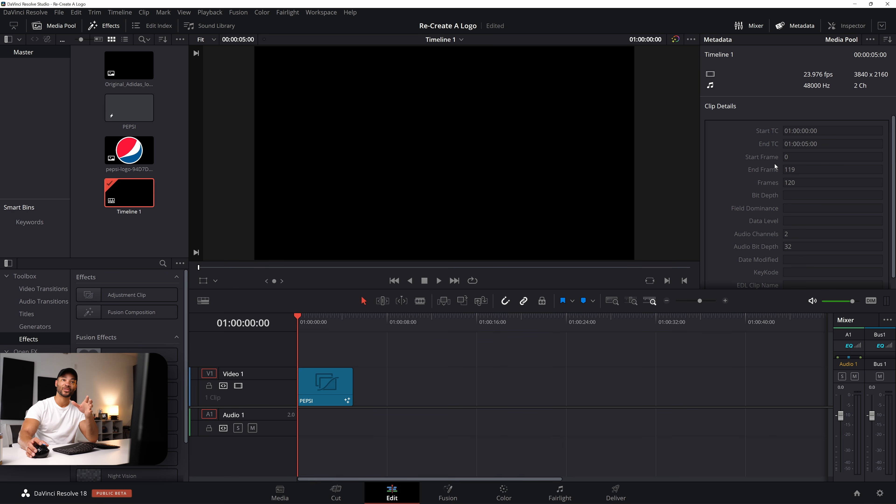
right_click(328, 386)
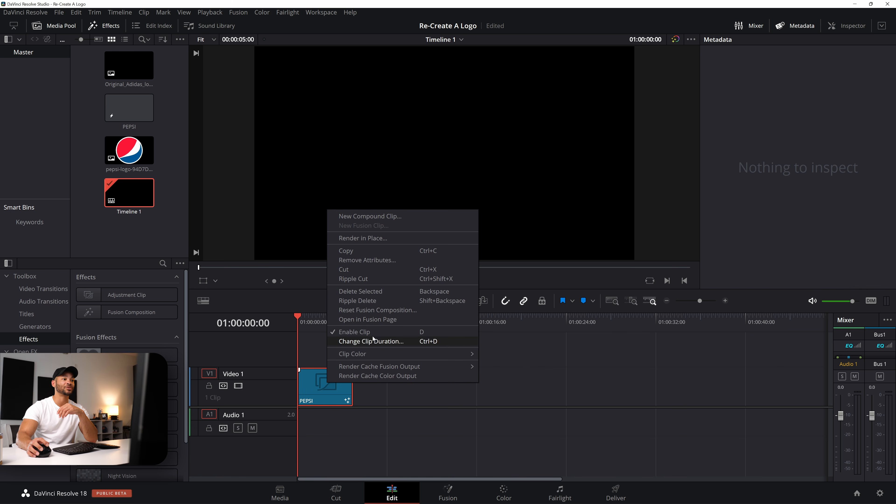
left_click(372, 319)
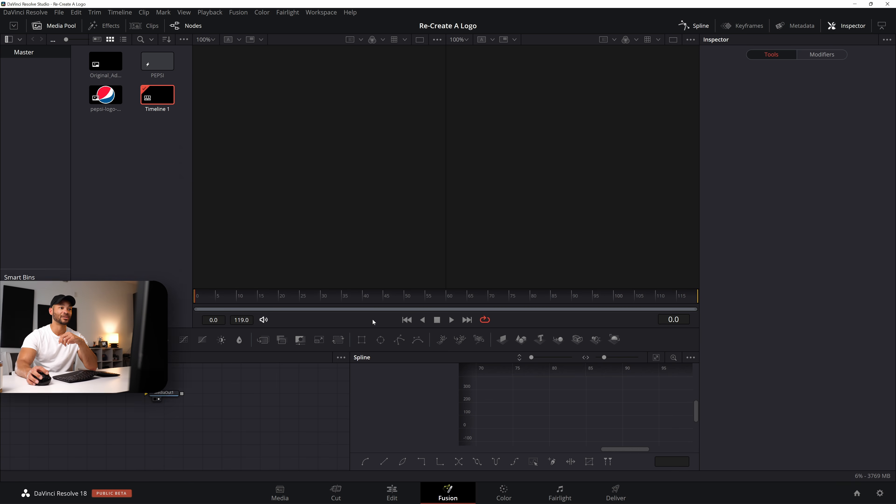
Hide the Spline editor so the node graph takes up the full width.
left_click(689, 28)
left_click_drag(210, 399, 480, 417)
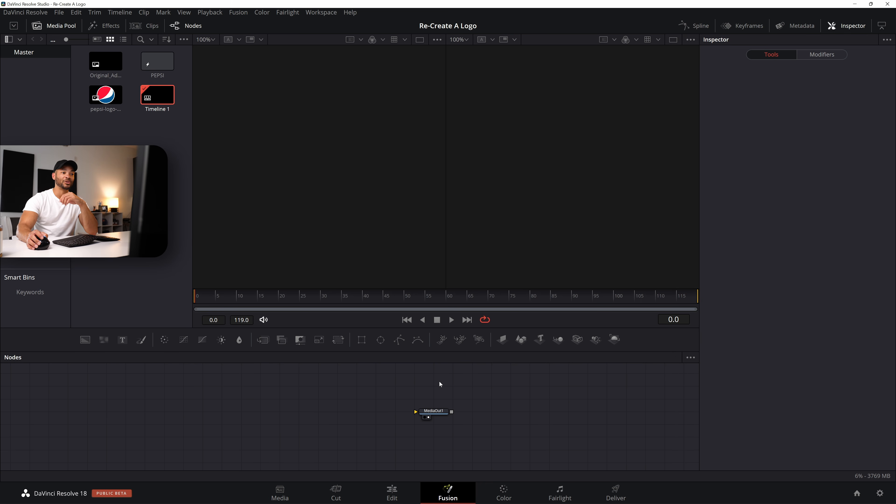
mouse_move(413, 419)
left_mouse_down()
mouse_move(430, 438)
mouse_move(402, 402)
mouse_move(409, 417)
left_mouse_up()
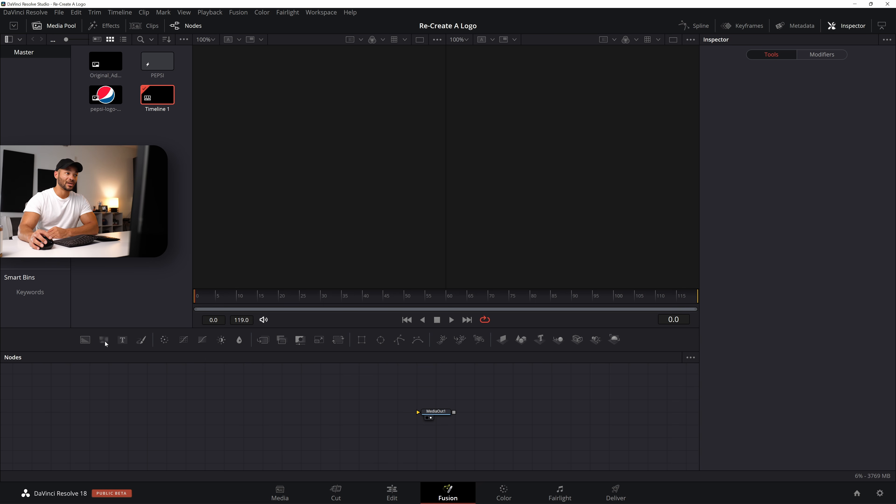
Add a Background node, connect it through a Merge node to MediaOut1, and show MediaOut1 in a single viewer.
left_click(84, 340)
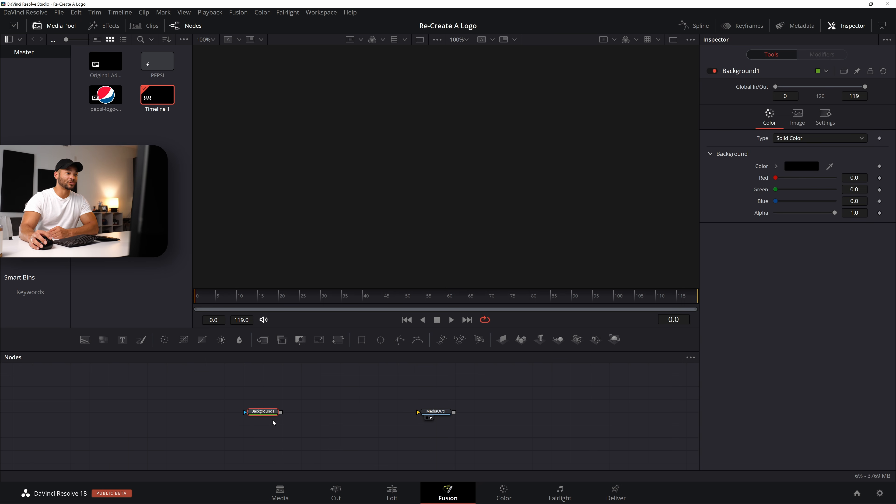
left_click_drag(265, 413, 246, 412)
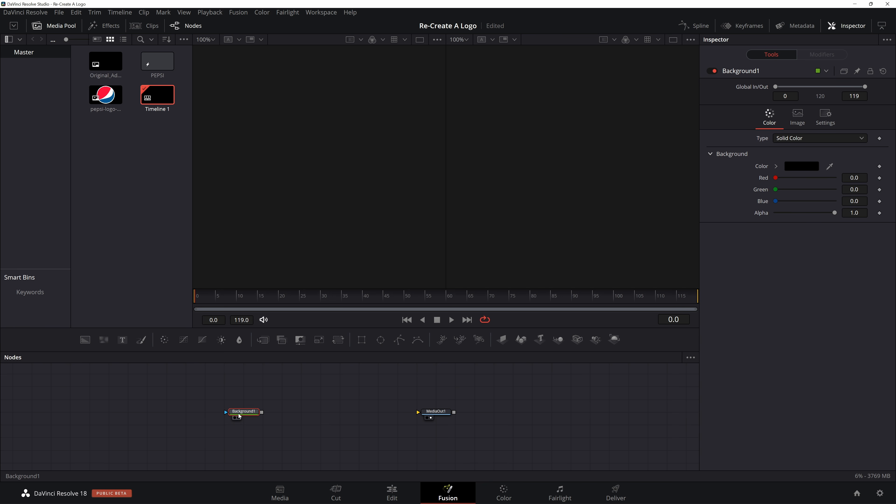
left_click(268, 340)
left_click_drag(285, 412, 433, 415)
left_click(434, 414)
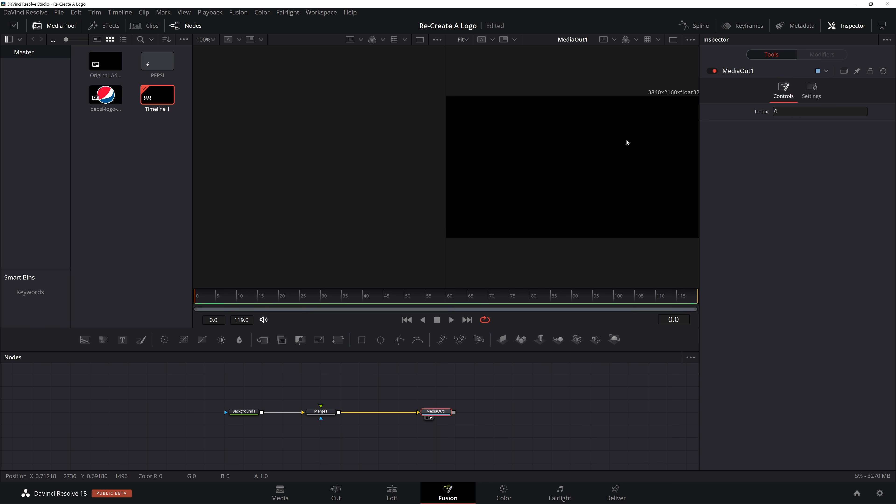
left_click(673, 42)
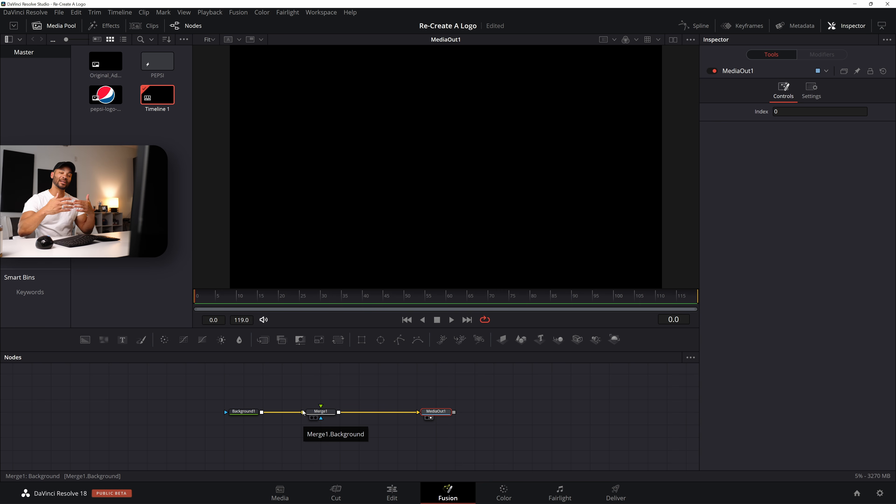
Add the Pepsi logo image above the Background node and connect it through a second Merge node to Merge1's foreground.
left_click(319, 411)
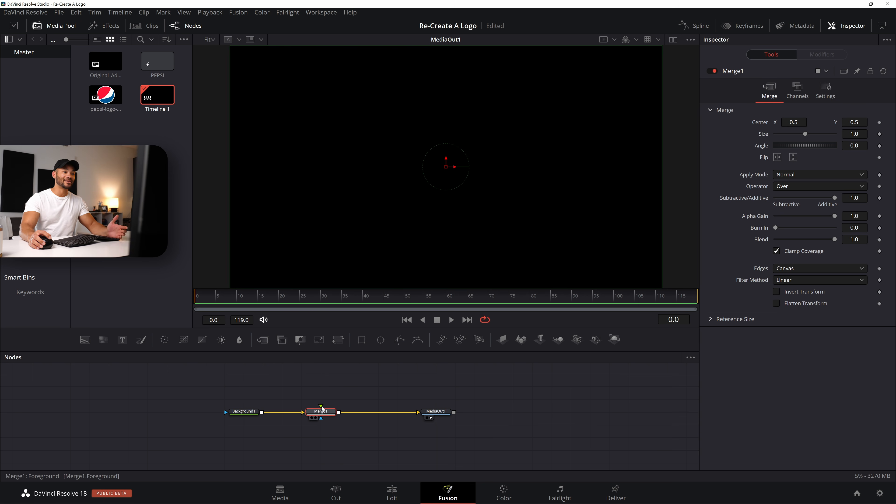
left_click_drag(251, 414, 232, 414)
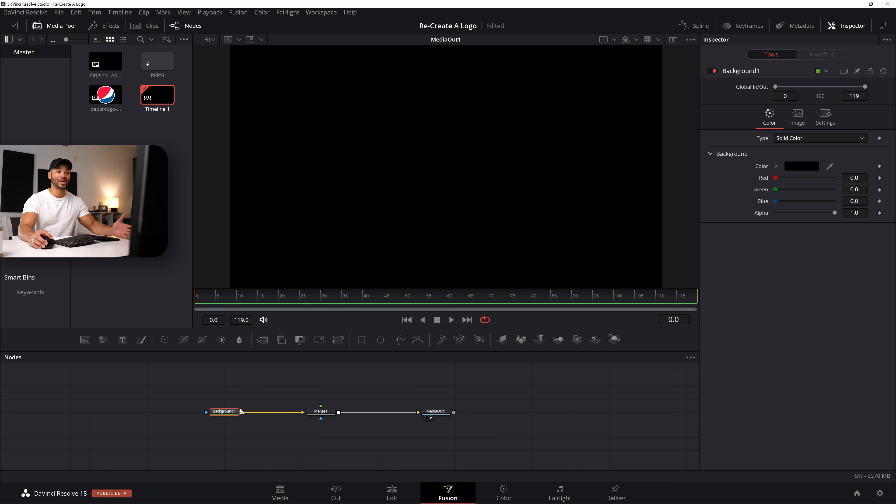
left_click(264, 377)
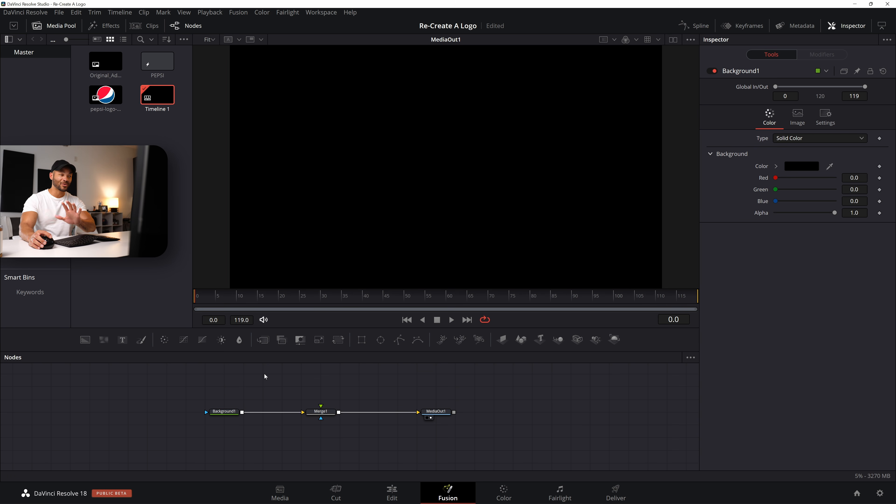
left_click_drag(106, 95, 225, 399)
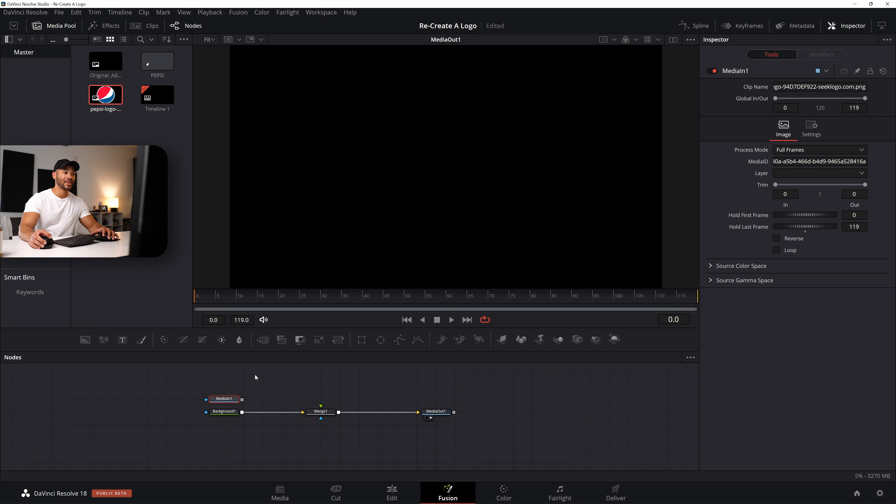
left_click(268, 339)
left_click_drag(260, 401, 327, 398)
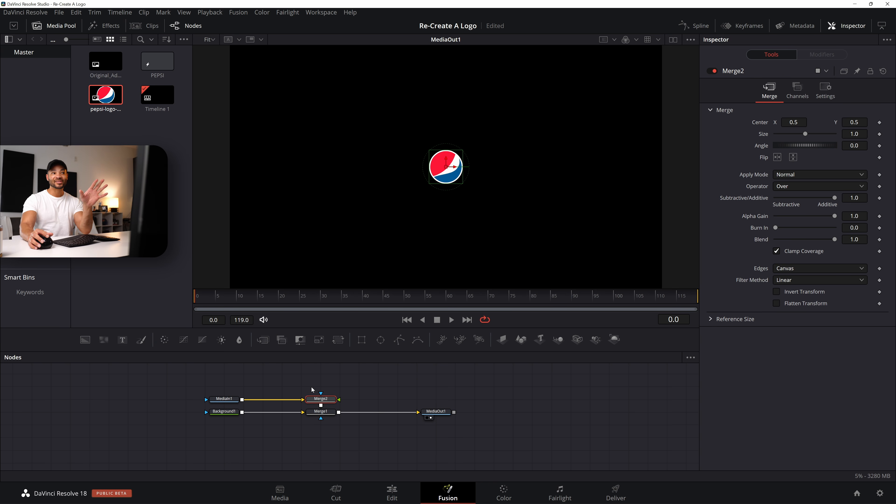
Show the metadata of the Pepsi logo's MediaIn1 node to check its resolution, and save the project.
left_click(225, 399)
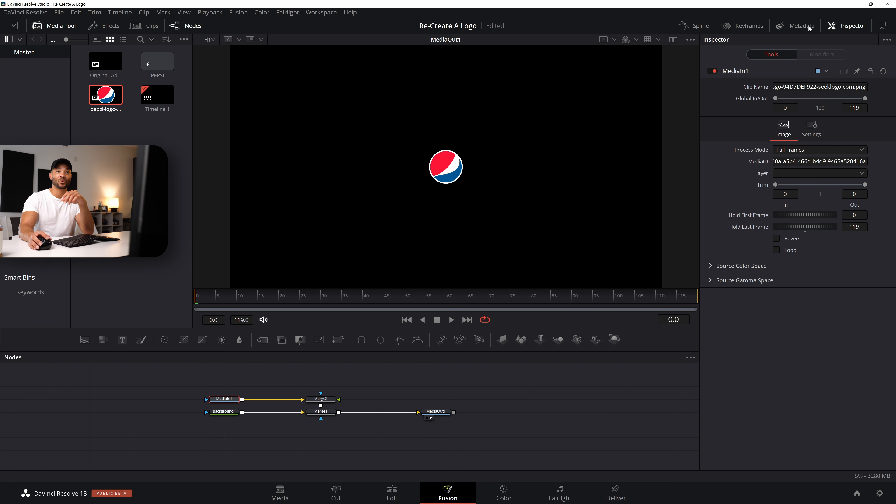
left_click(796, 25)
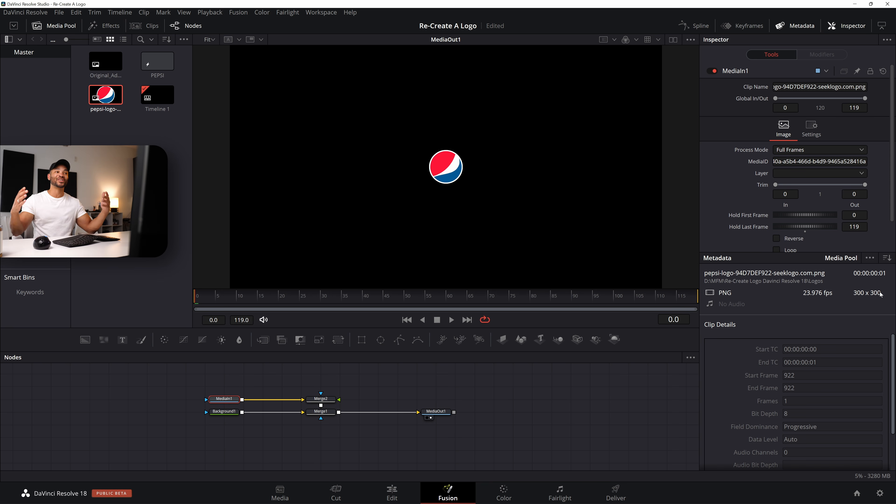
key("ctrl+s")
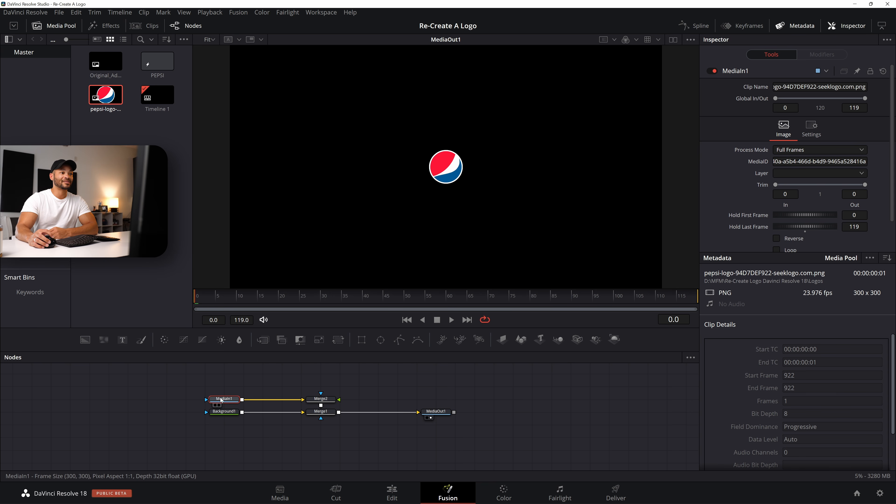
Insert a Transform node between MediaIn1 and Merge2 and enlarge the Pepsi logo to size 5.0.
left_click(338, 340)
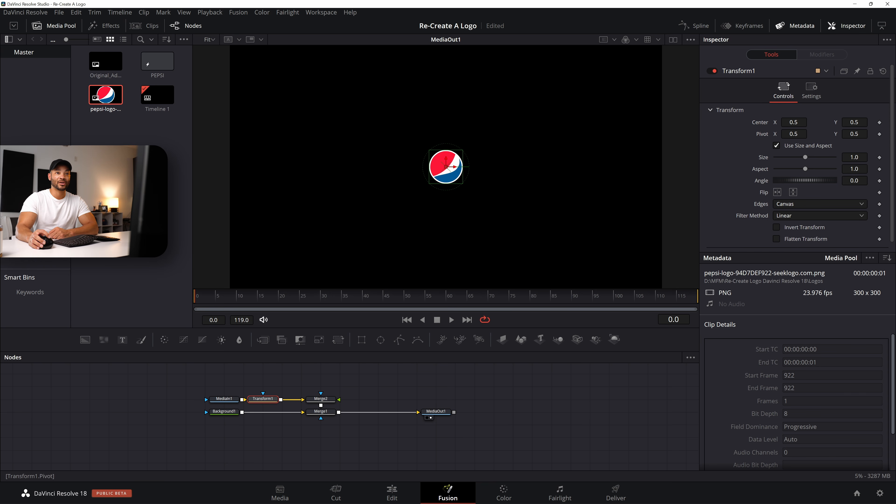
left_click_drag(805, 157, 834, 158)
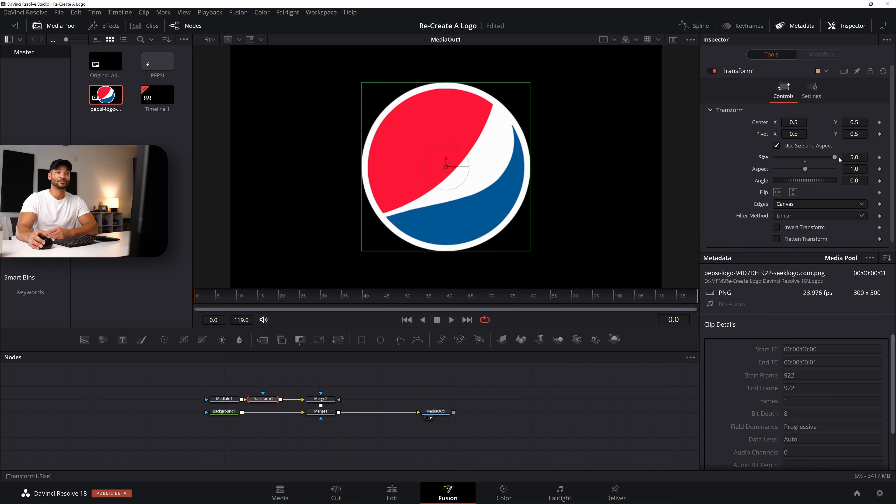
Try Transform sizes of 6 and 10 on the Pepsi logo, and return the size to 5.
double_click(855, 157)
type("6")
key("Return")
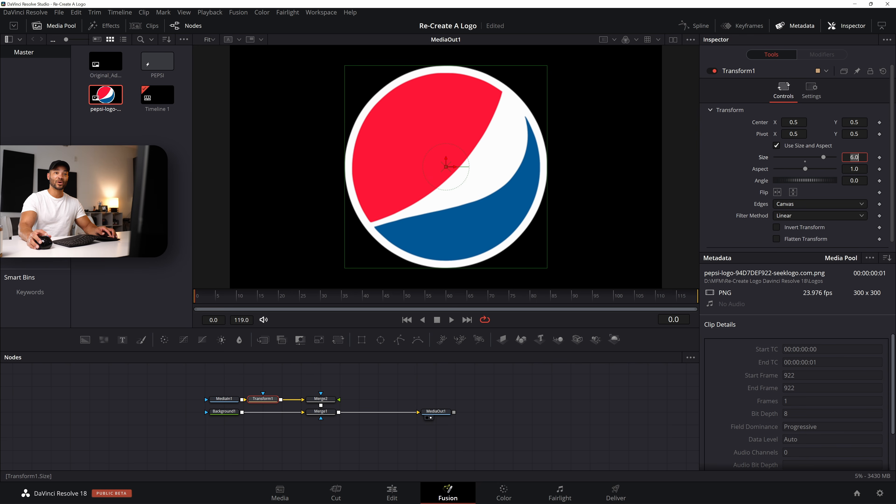
type("10")
key("Return")
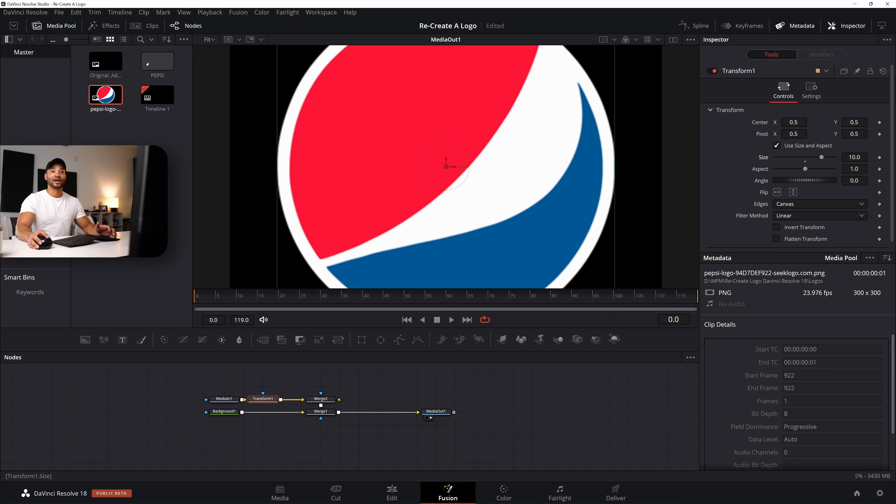
type("5")
key("Return")
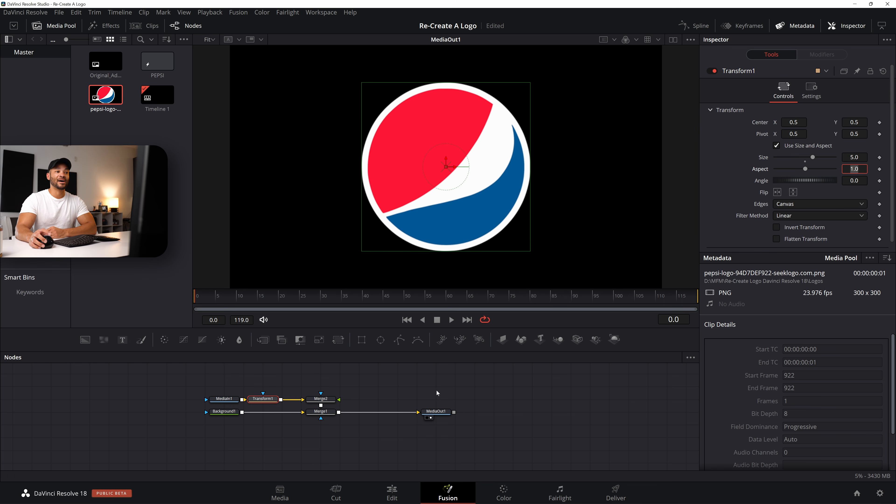
Deselect the Transform node and save the project.
left_click_drag(370, 396, 364, 420)
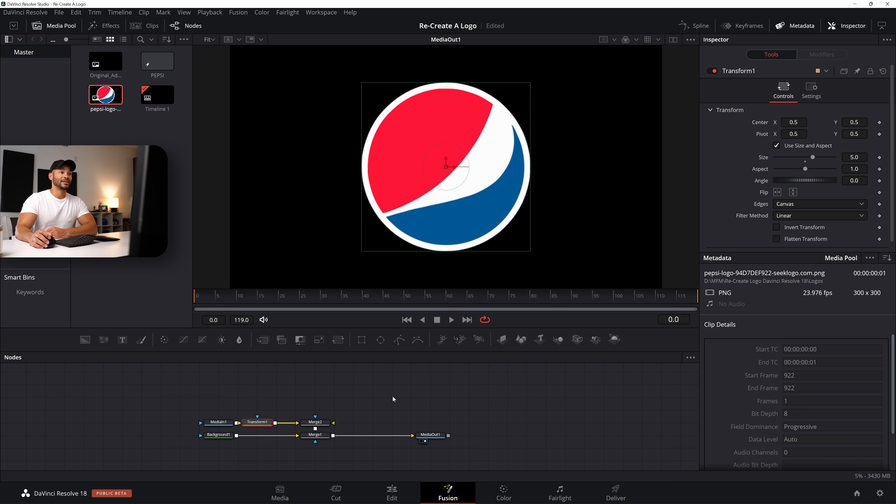
left_click(460, 382)
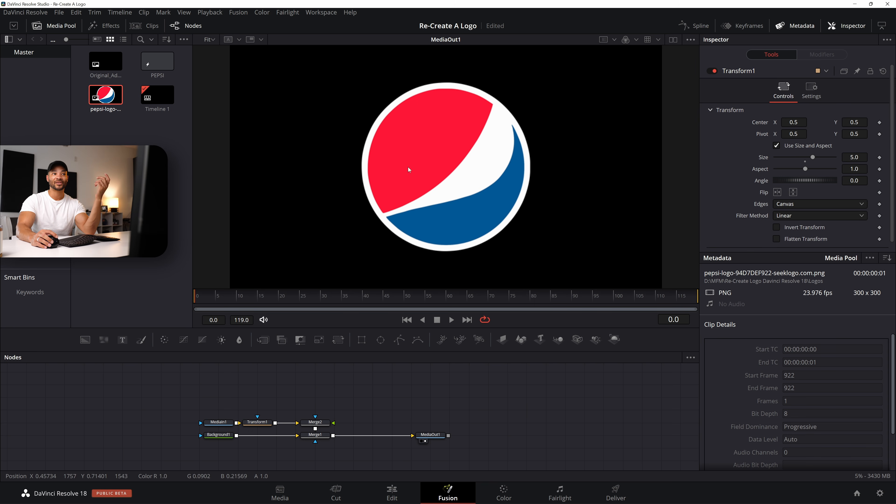
key("ctrl+s")
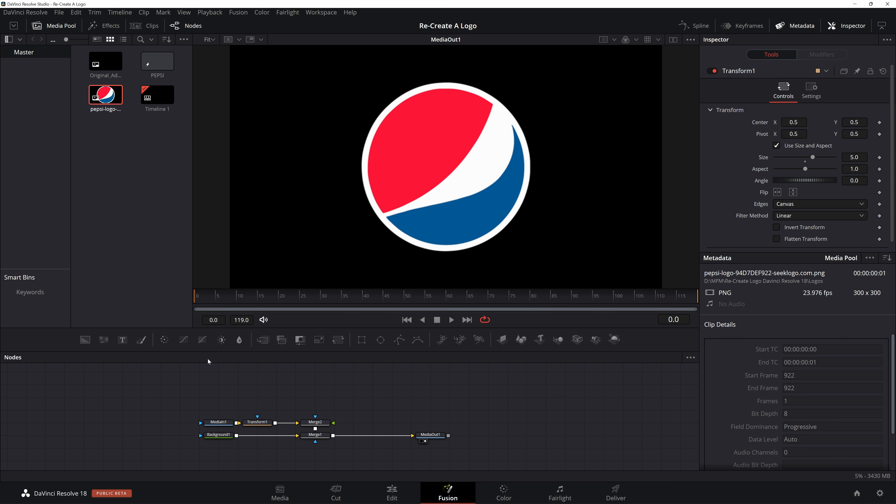
Add a second Background node with its own Merge node above the logo nodes, and connect that merge to Merge2's foreground input.
left_click(85, 340)
left_click_drag(219, 380, 218, 405)
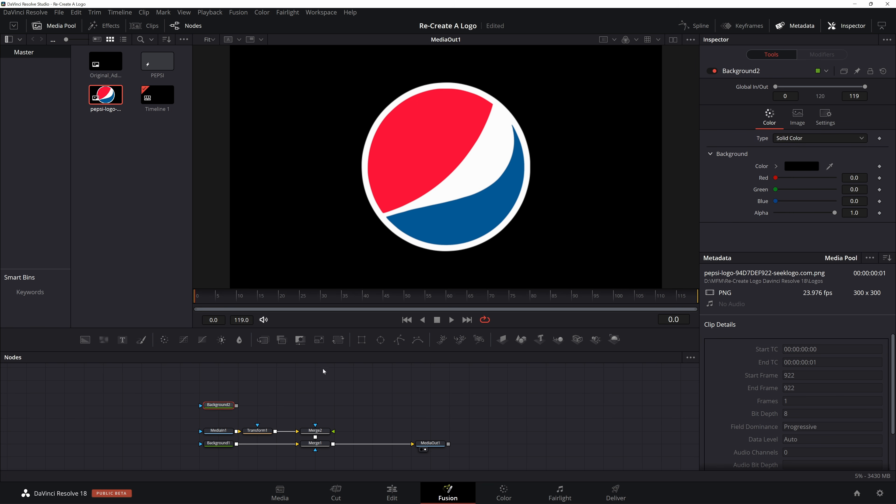
left_click(262, 339)
left_click_drag(261, 407, 319, 435)
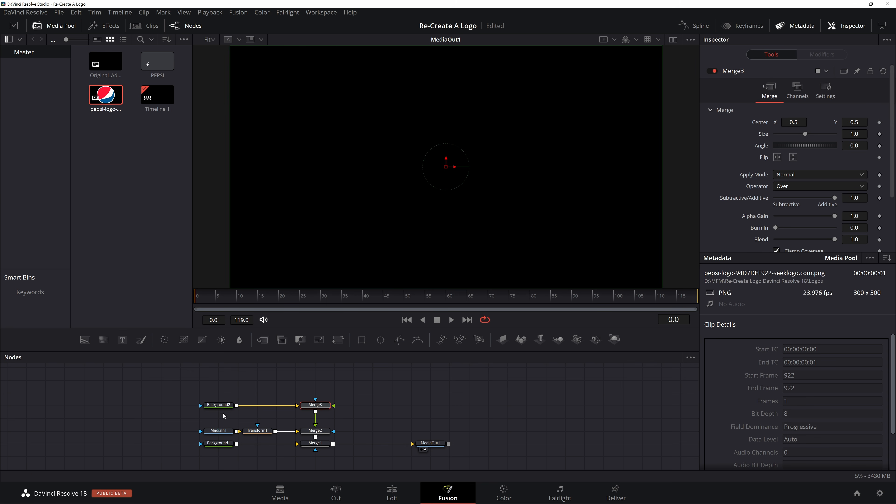
left_click(222, 406)
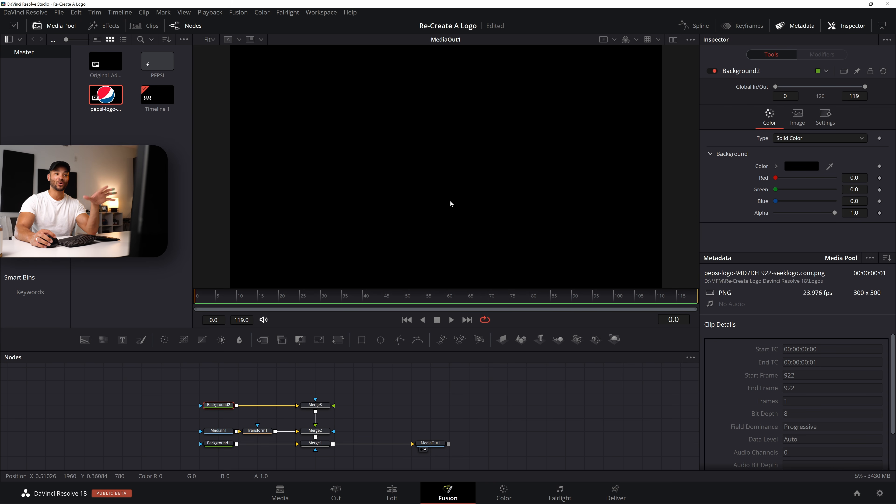
Rename the Merge2 node as LOGO.
left_click(317, 434)
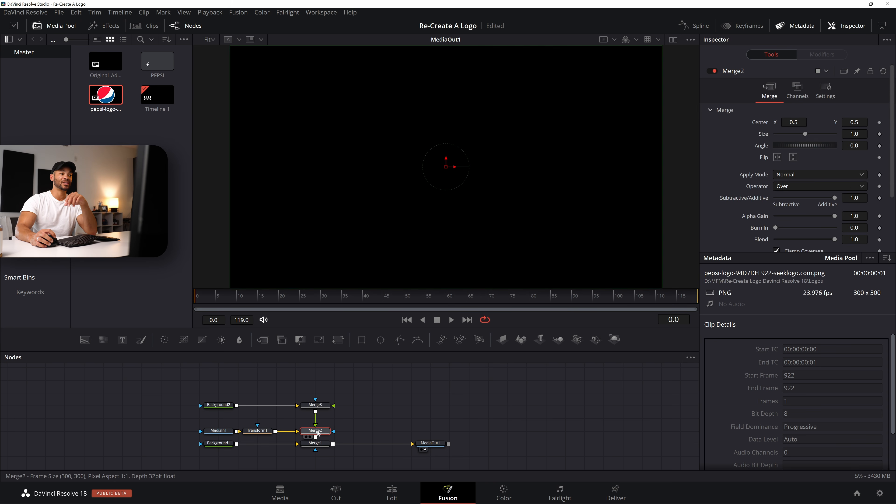
key("F2")
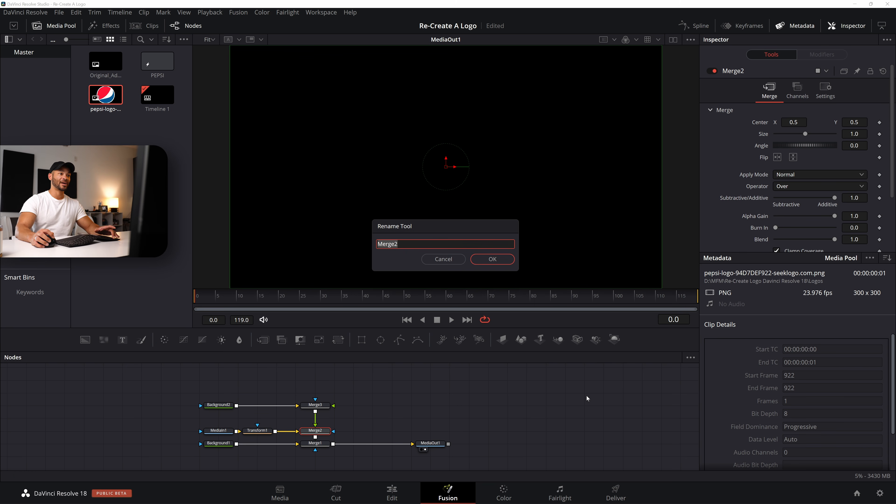
type("LOGO")
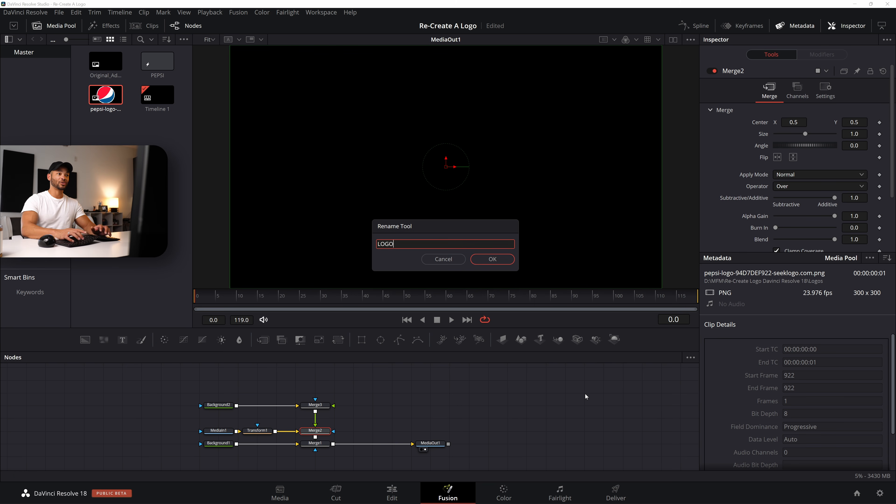
key("Return")
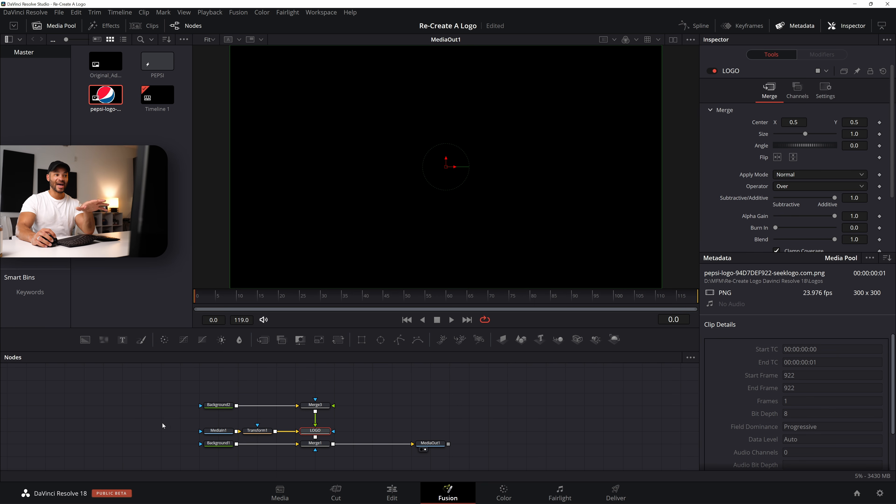
Hide the clip metadata and set the LOGO merge node's Blend to 0.0.
left_click_drag(353, 427, 209, 432)
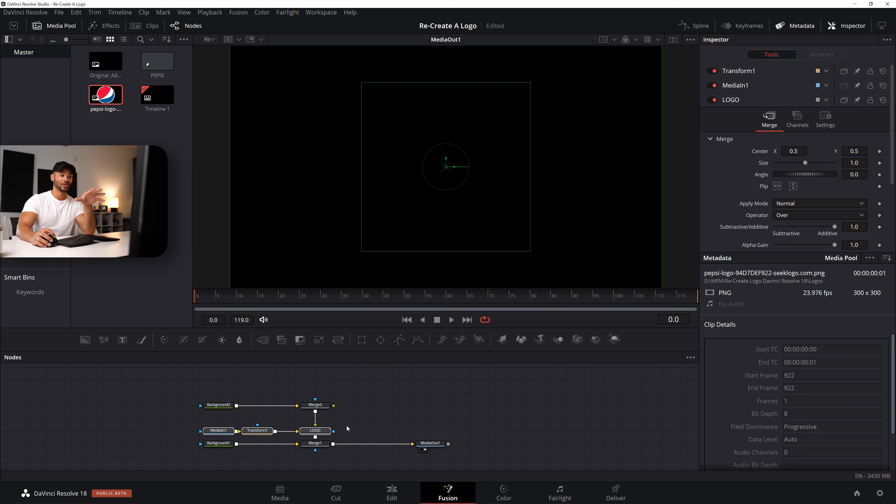
left_click(320, 431)
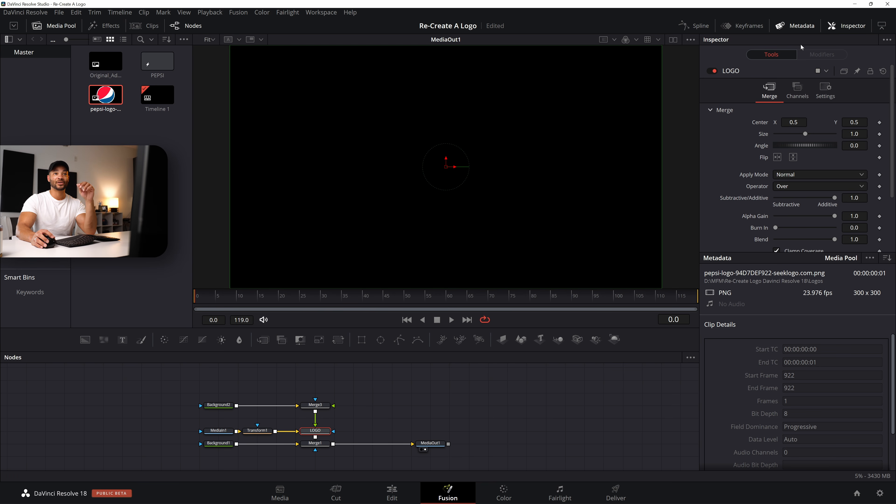
left_click(800, 29)
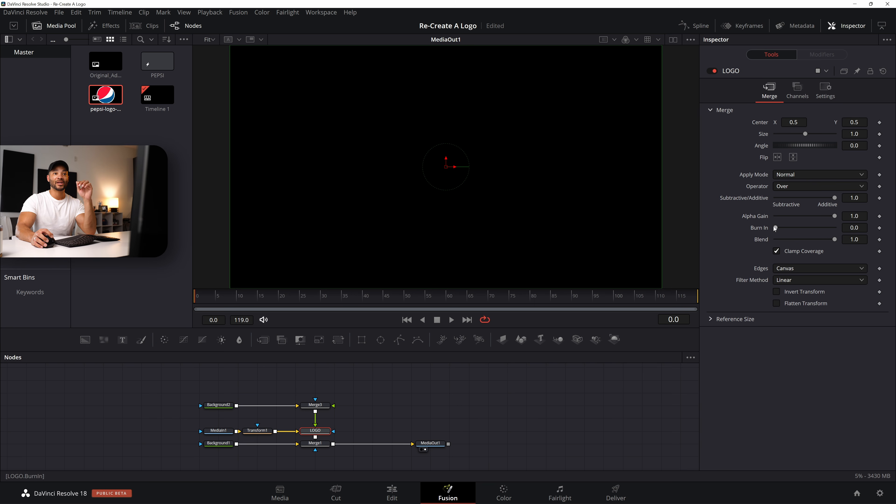
left_click_drag(834, 240, 767, 242)
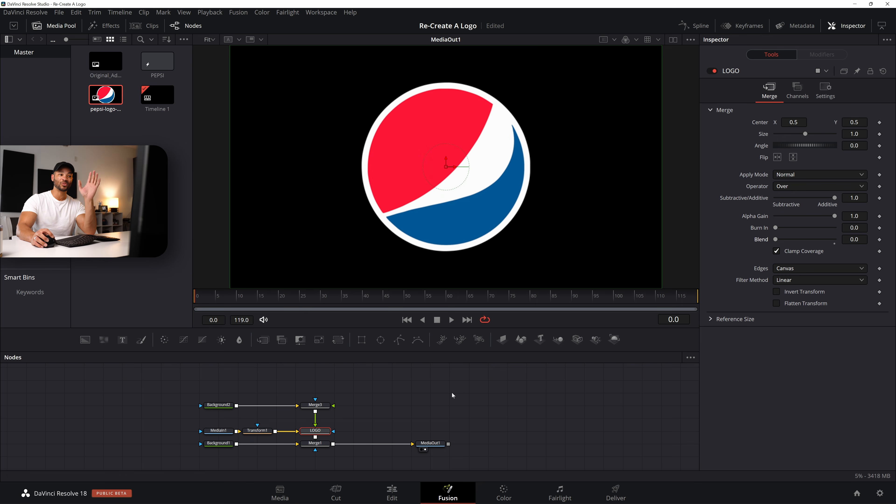
left_click(219, 405)
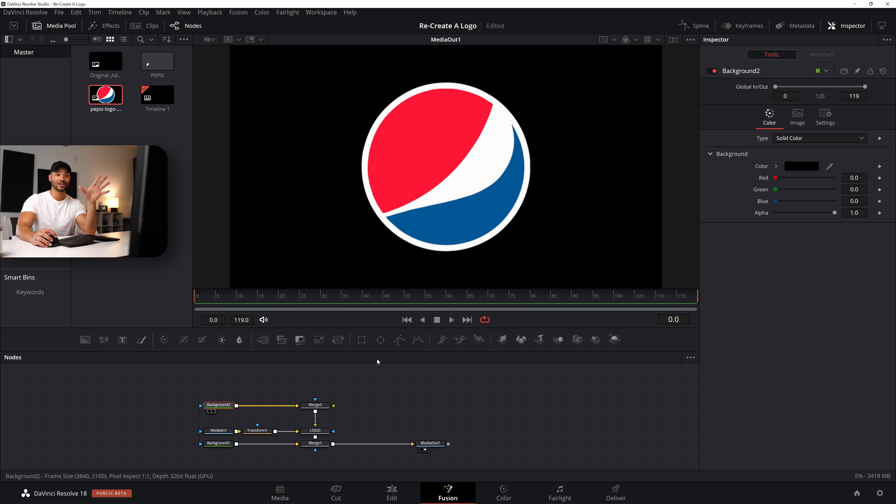
left_click(315, 431)
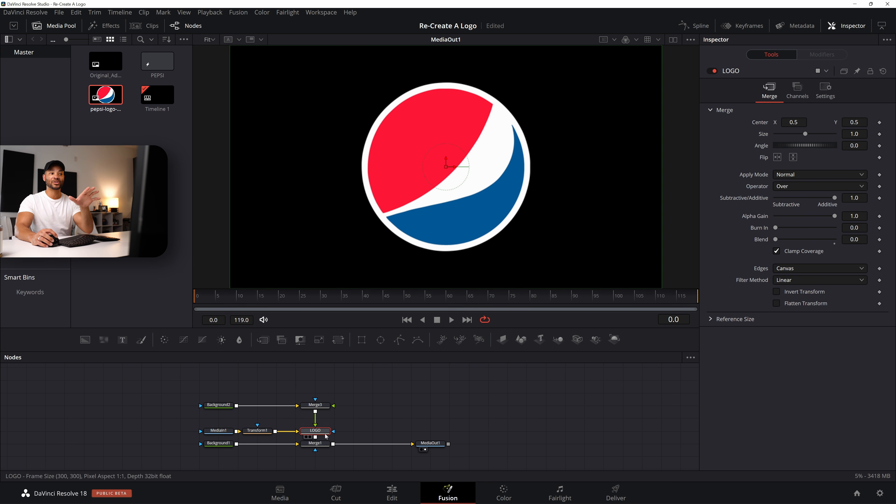
Rename the Background2 node as White Circle.
left_click(235, 405)
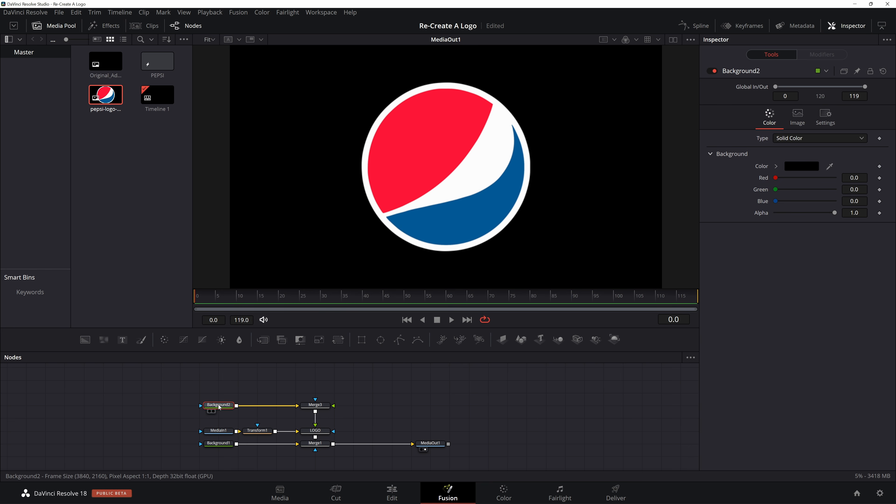
key("F2")
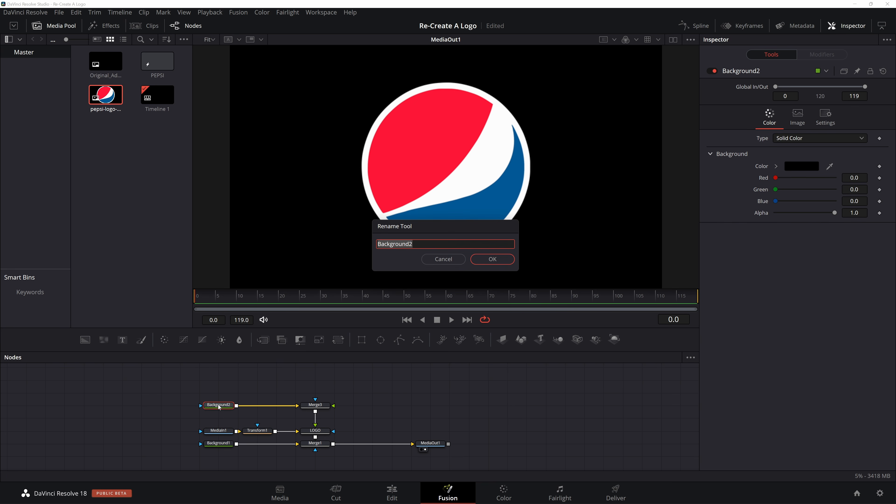
type("White Circle")
key("Return")
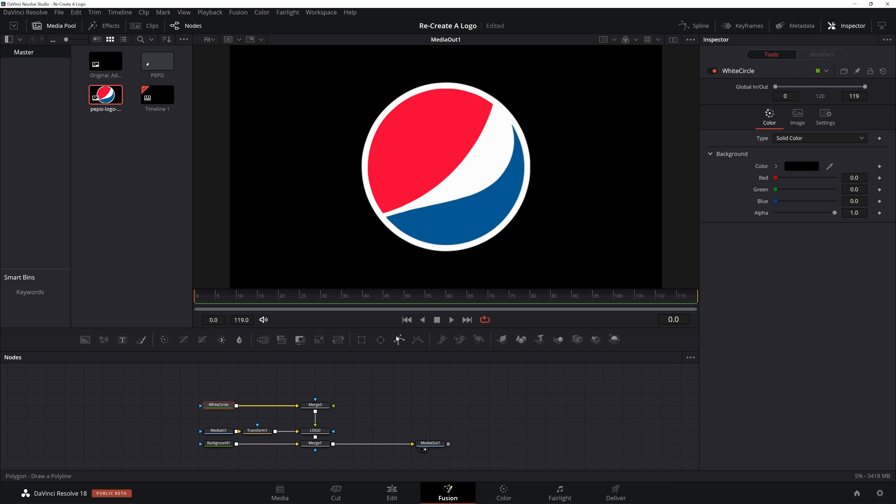
Add an ellipse mask to WhiteCircle, place it beside that node, and set its width and height to 0.39.
left_click(381, 340)
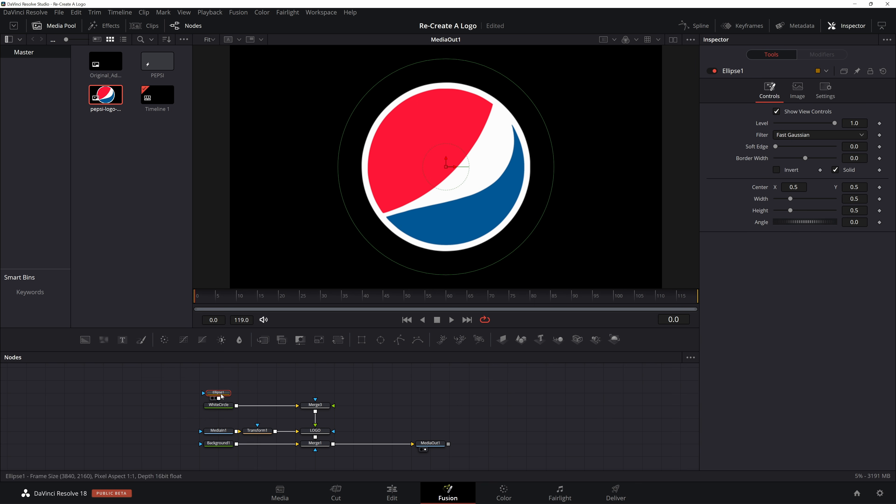
left_click_drag(231, 390, 180, 405)
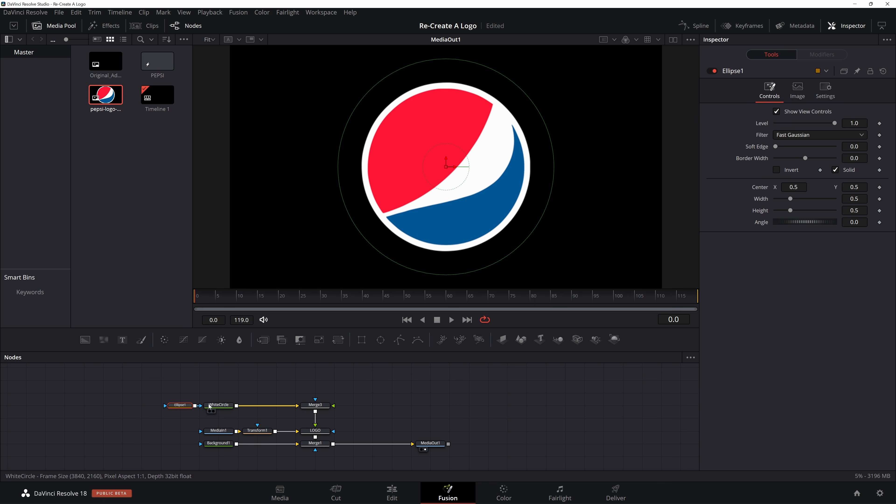
left_click_drag(854, 198, 815, 198)
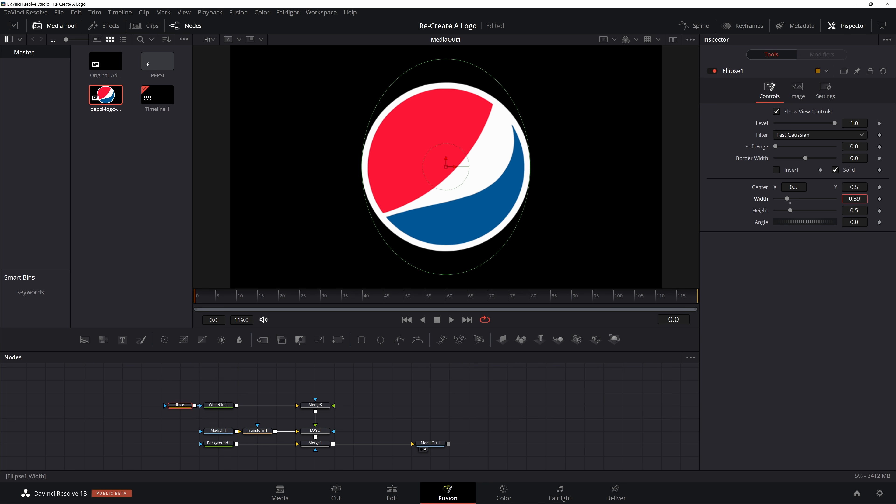
left_click_drag(854, 211, 815, 211)
double_click(858, 211)
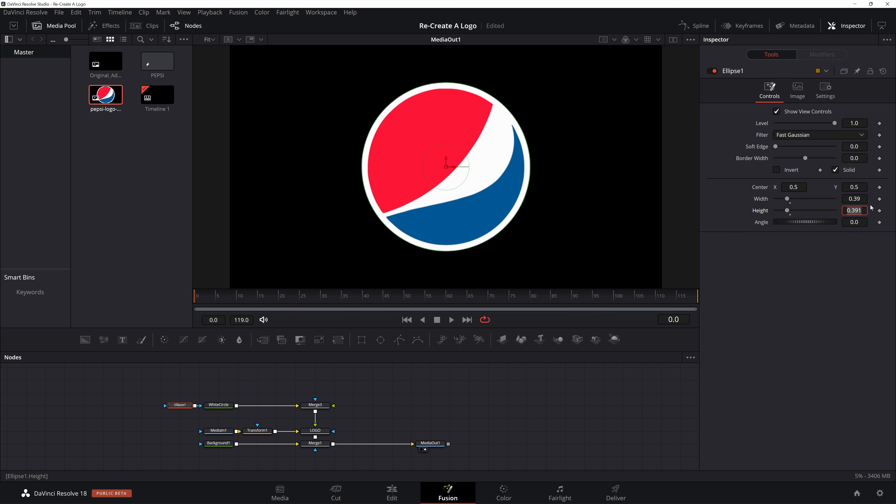
type(".39")
key("Return")
Raise the LOGO merge's Blend to 1.0 and set the WhiteCircle ellipse mask's width and height to 0.4.
left_click(315, 431)
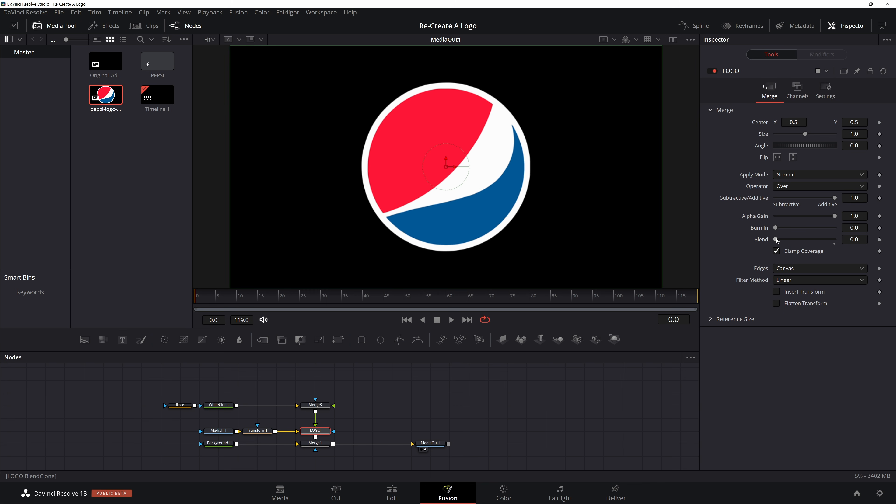
left_click_drag(776, 240, 847, 244)
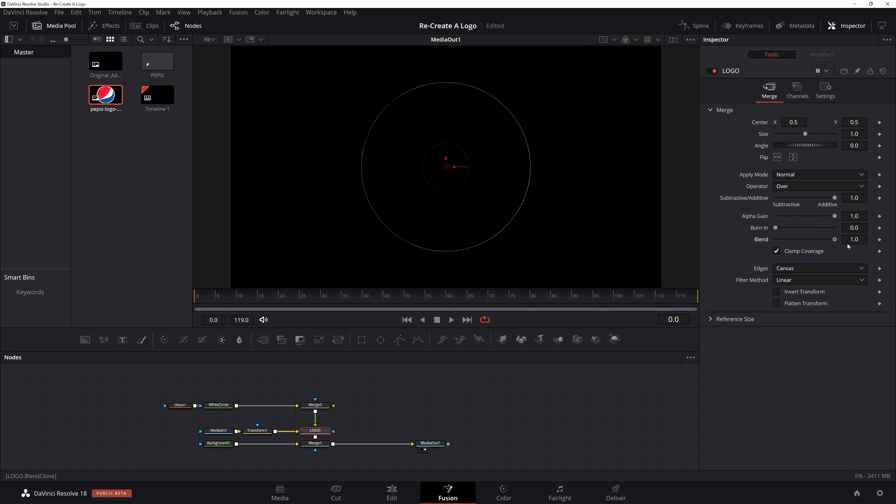
left_click(186, 406)
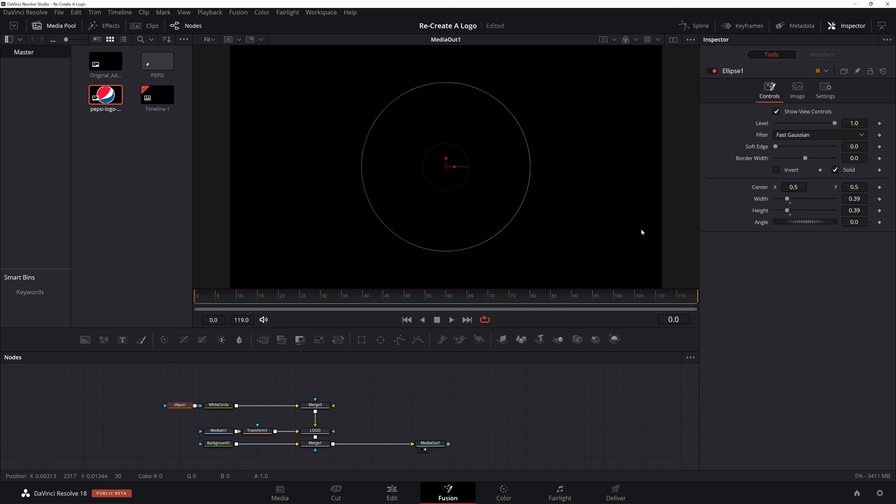
left_click(859, 199)
double_click(857, 199)
type(".")
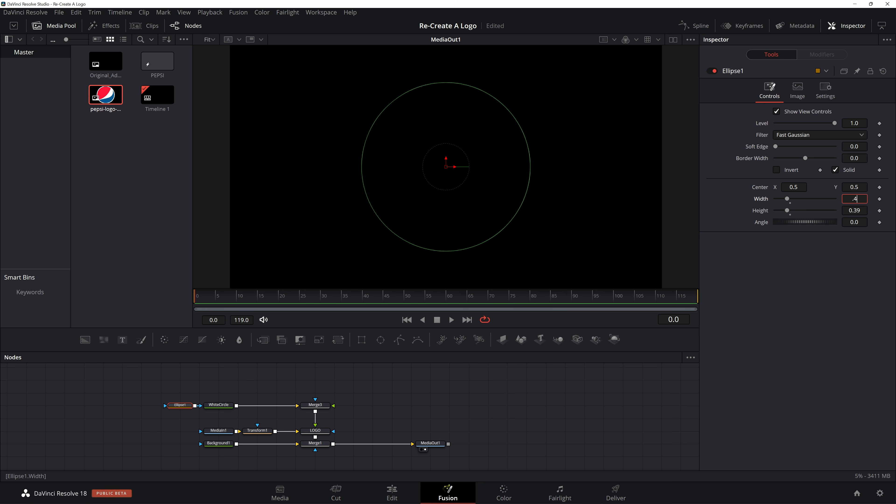
type("40")
key("Return")
key("Tab")
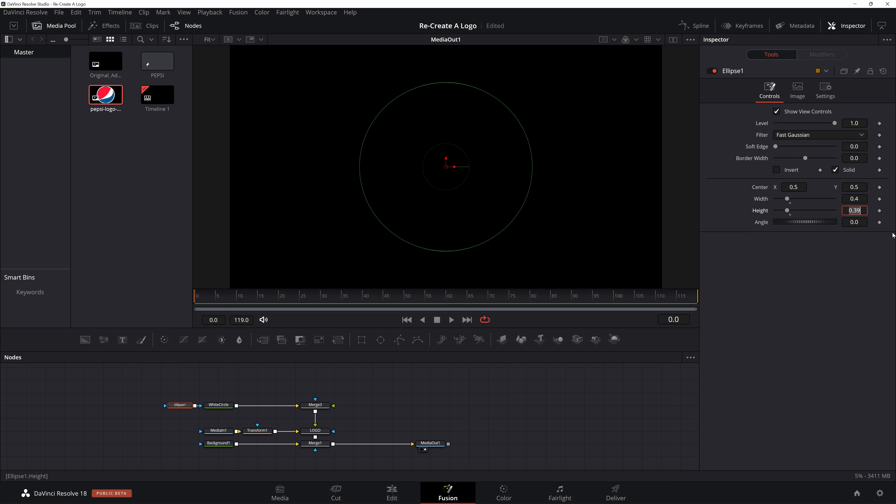
type(".4")
key("Return")
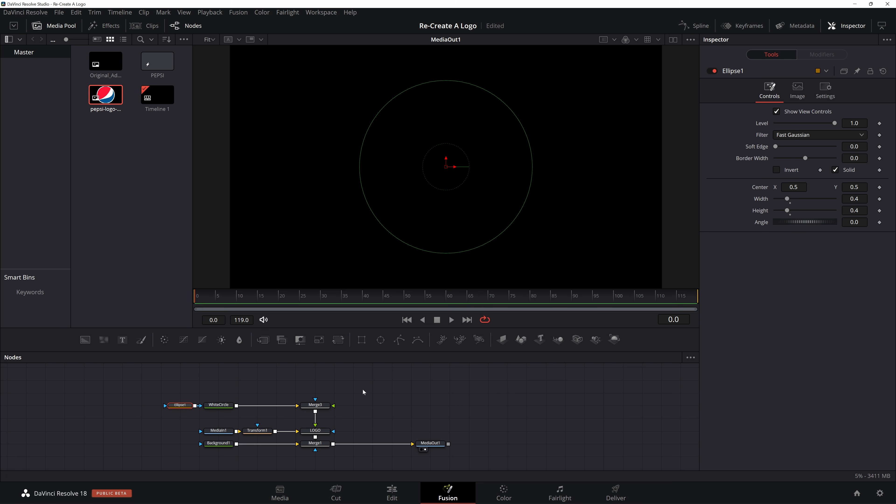
Color the WhiteCircle background white (#ffffff) and lower the LOGO merge's Blend to about 0.394.
left_click(219, 405)
left_click(799, 166)
left_click_drag(557, 212, 536, 123)
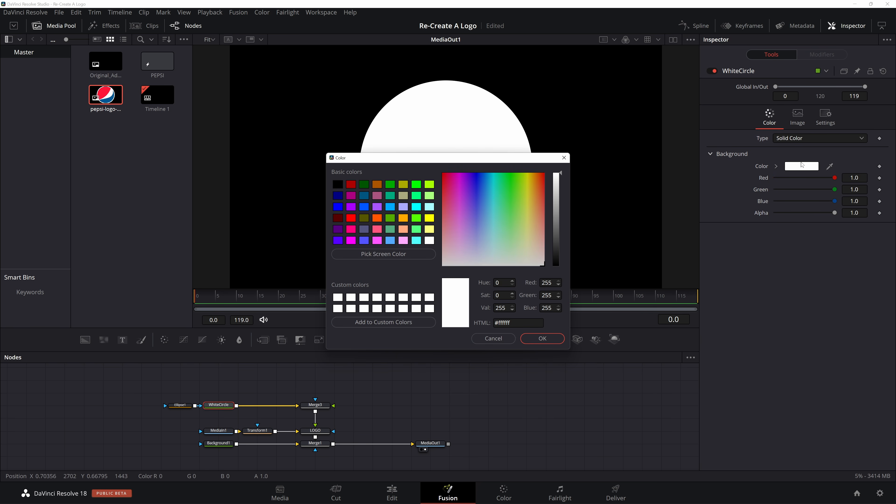
left_click(542, 341)
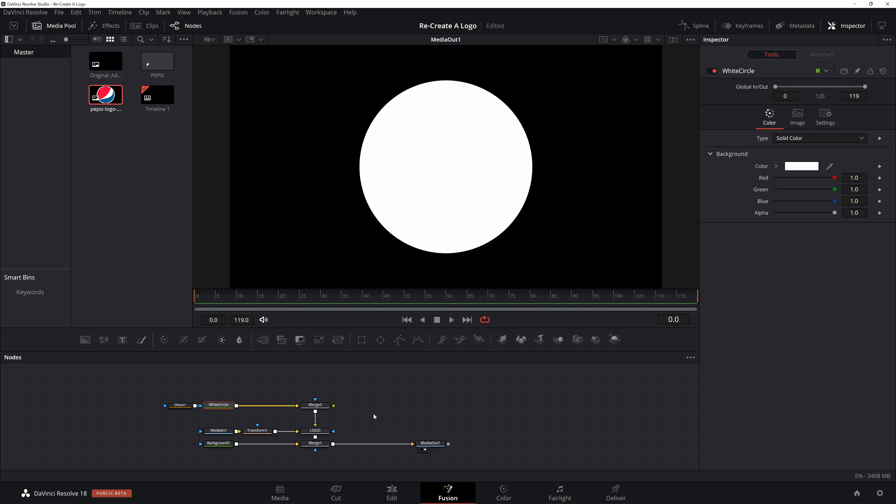
left_click(318, 433)
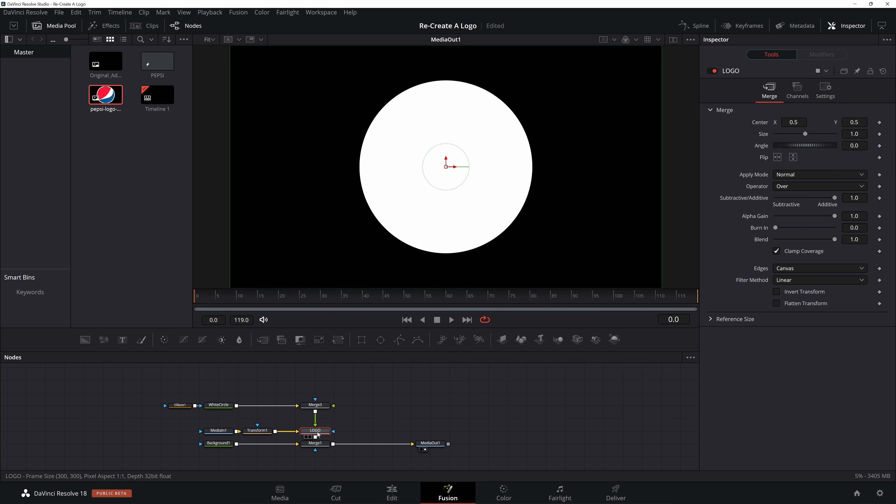
left_click_drag(834, 239, 796, 242)
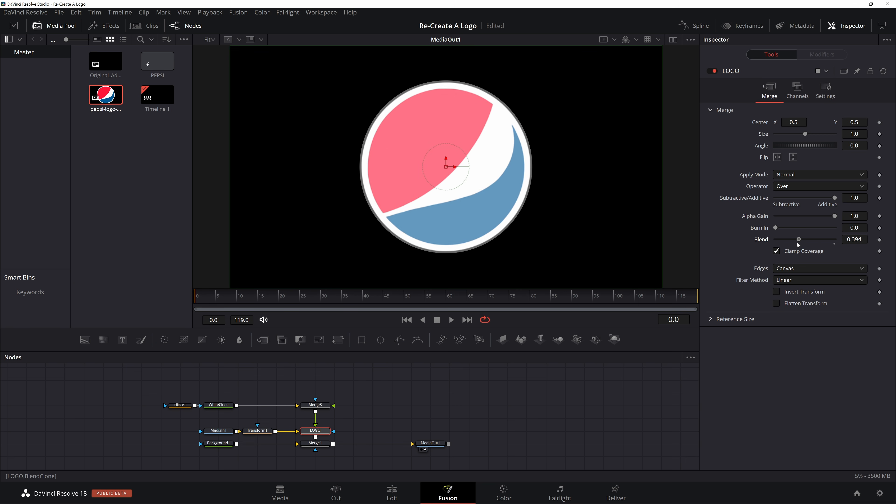
Set the WhiteCircle ellipse mask's width and height to 0.392, and lower the LOGO merge's Blend to 0.0.
left_click(179, 406)
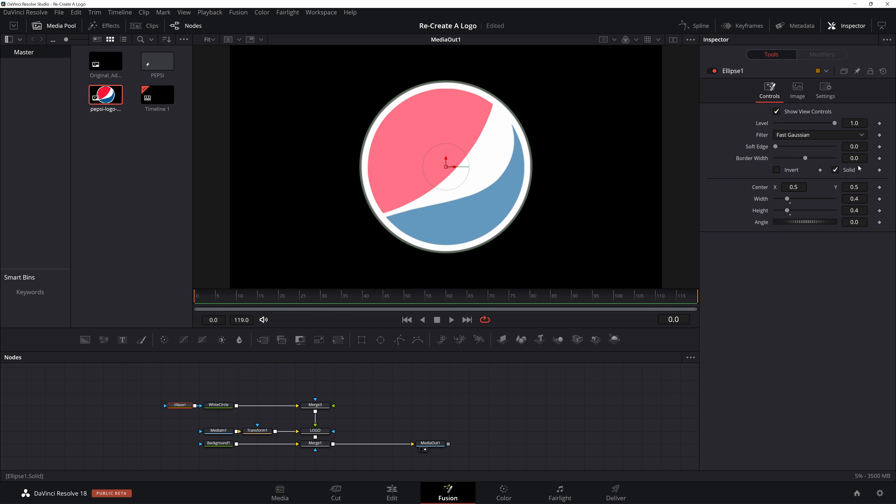
left_click(859, 199)
key("Tab")
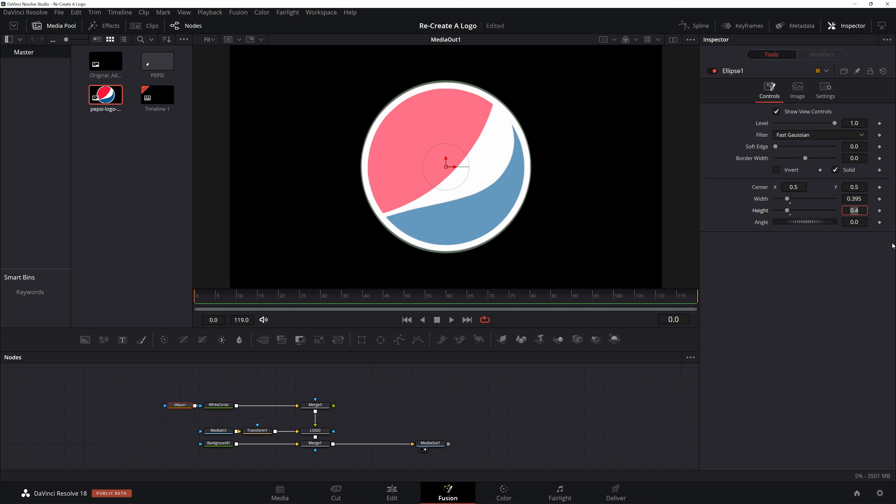
key("shift+Tab")
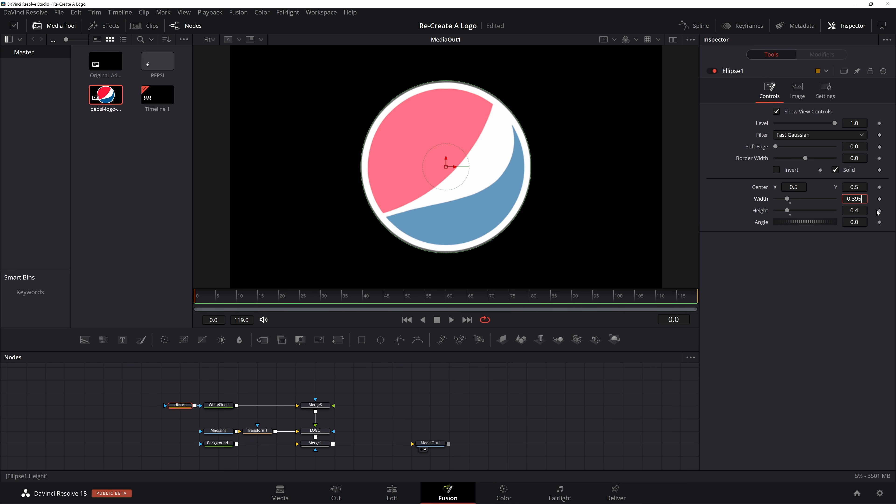
key("Return")
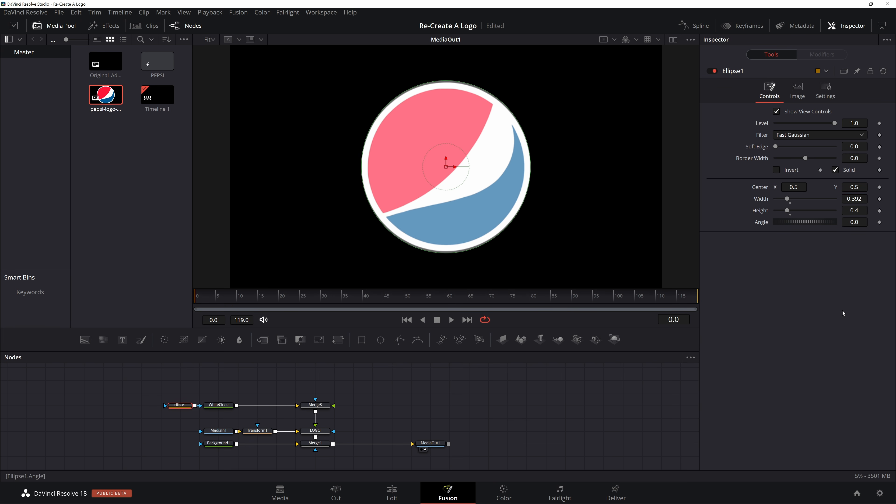
left_click(858, 211)
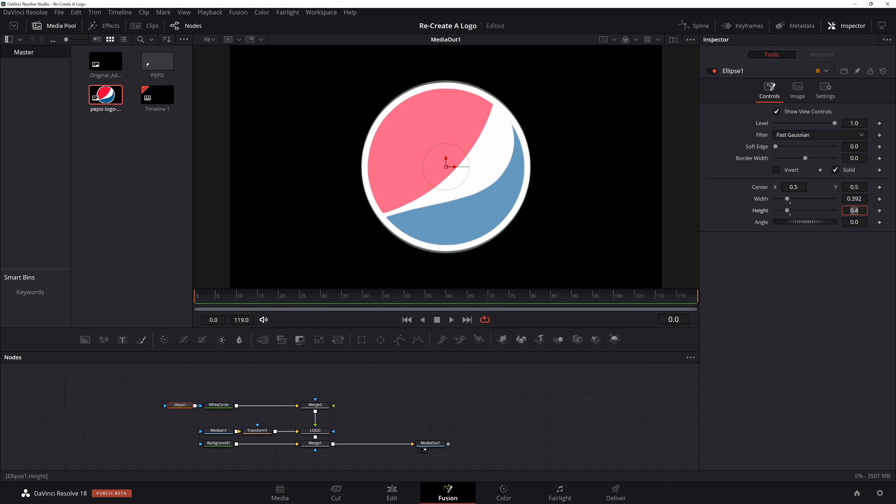
type(".392")
key("Return")
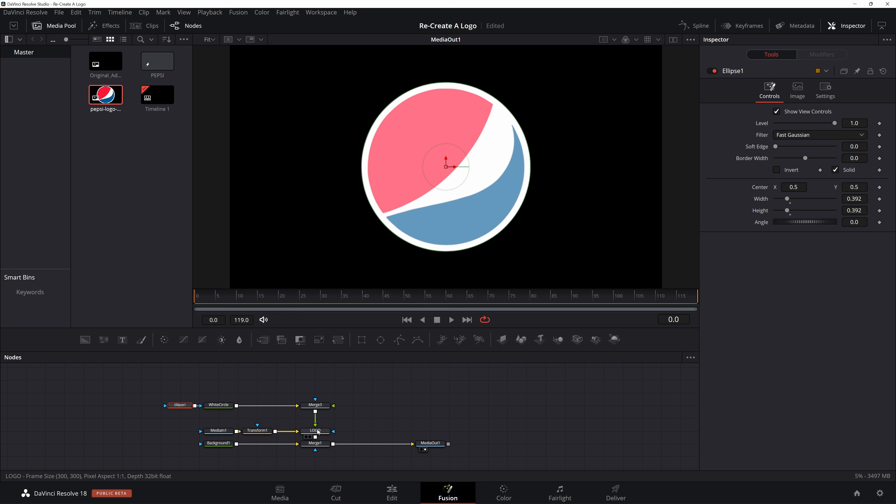
left_click(318, 431)
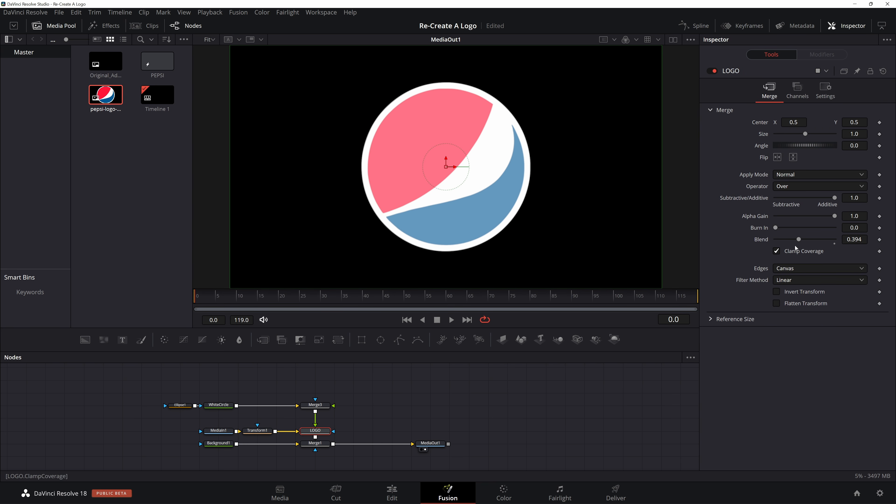
left_click_drag(798, 239, 762, 240)
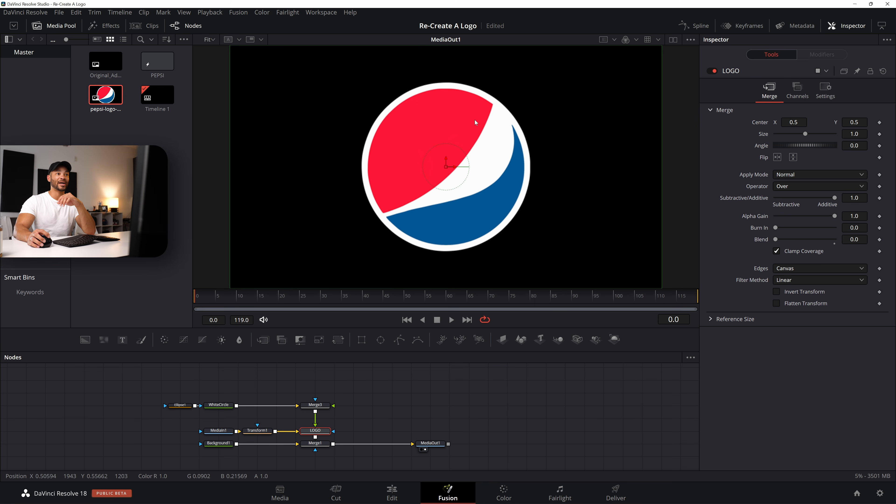
Add a new Background node above the WhiteCircle branch and sample its color from the logo's red area.
left_click(281, 380)
left_click(85, 340)
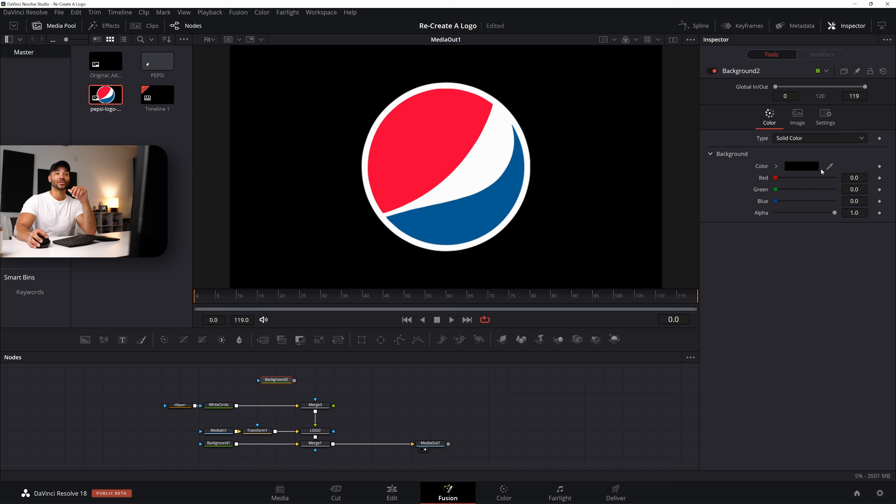
left_click_drag(800, 224, 892, 171)
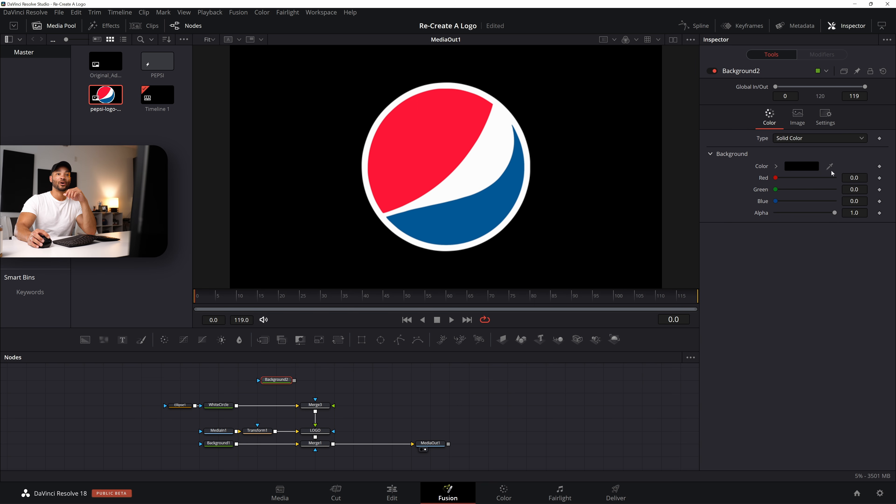
left_click_drag(831, 169, 425, 159)
Place the red Background2 node above WhiteCircle and feed it through a new Merge node into Merge3.
left_click_drag(270, 379, 231, 367)
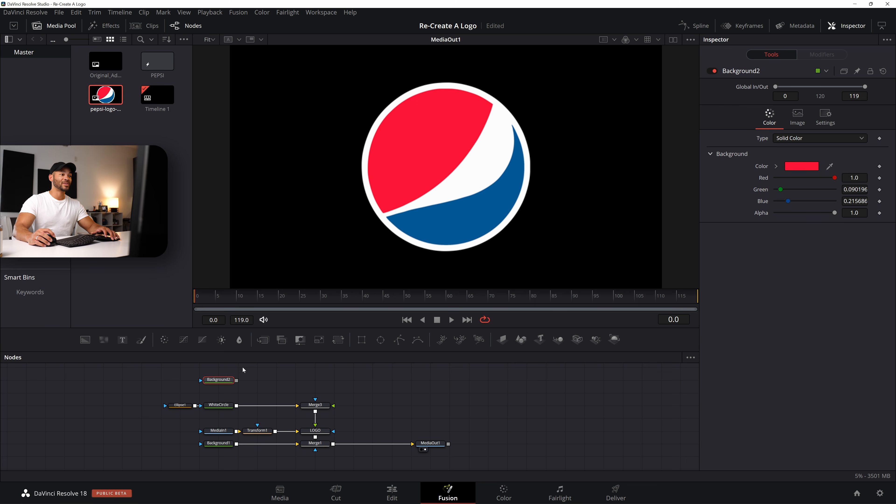
left_click(263, 340)
left_click_drag(260, 380, 315, 406)
right_click(320, 384)
left_click(219, 380)
Raise the LOGO merge's Blend to 1.0 to preview the red background, and undo that change.
left_click(316, 433)
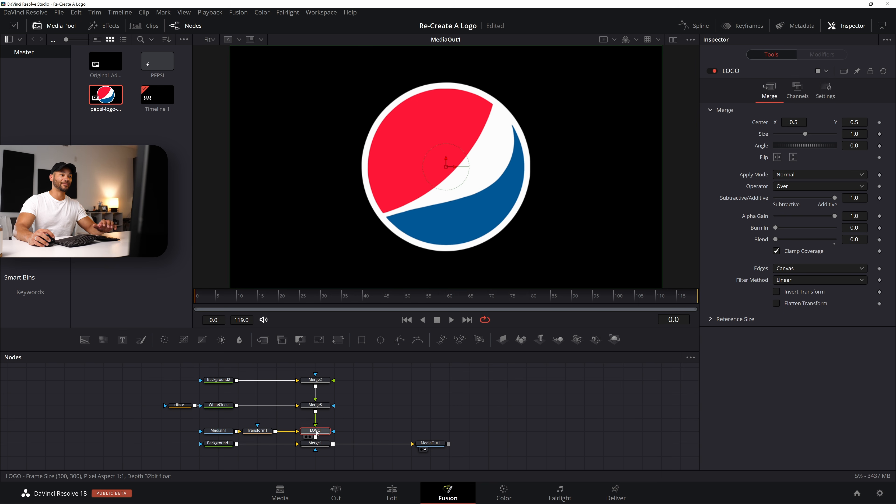
left_click_drag(776, 241, 865, 249)
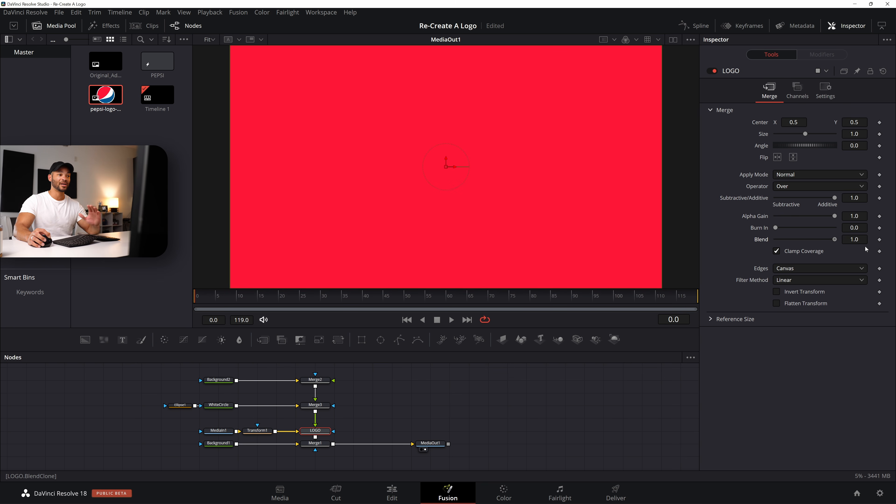
key("ctrl+z")
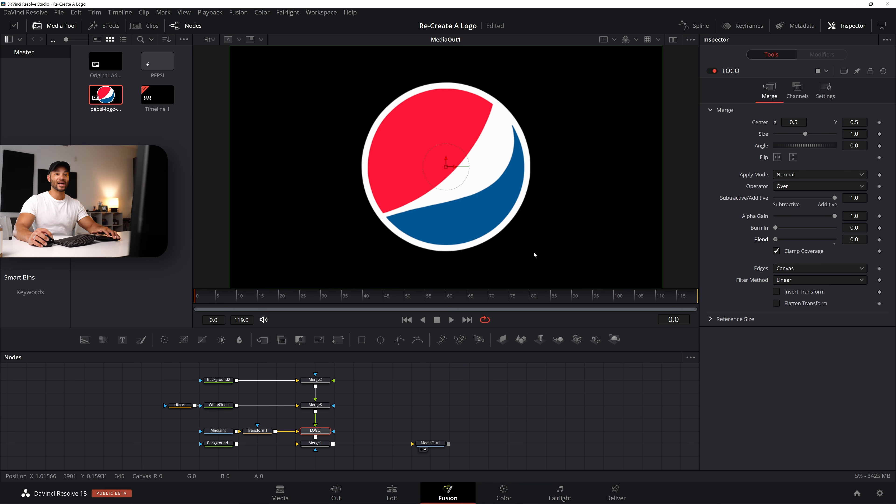
Save the project and add a Polygon mask to the red Background2 node.
left_click(219, 380)
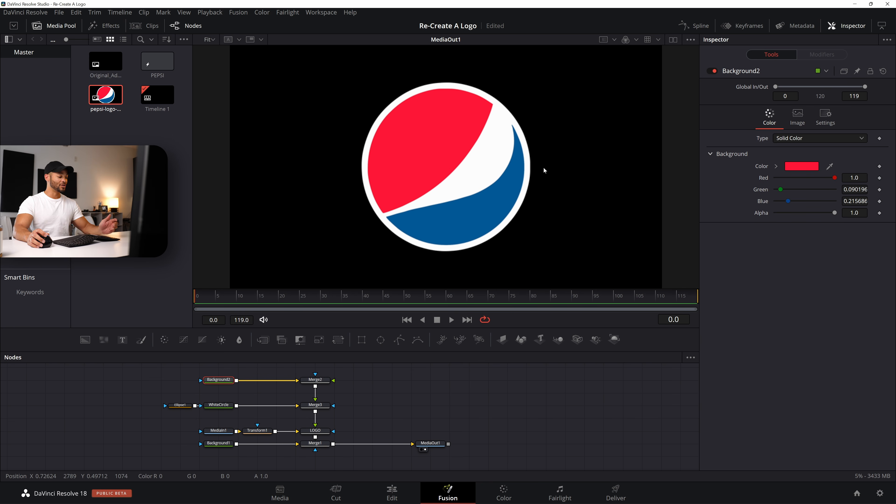
key("ctrl+s")
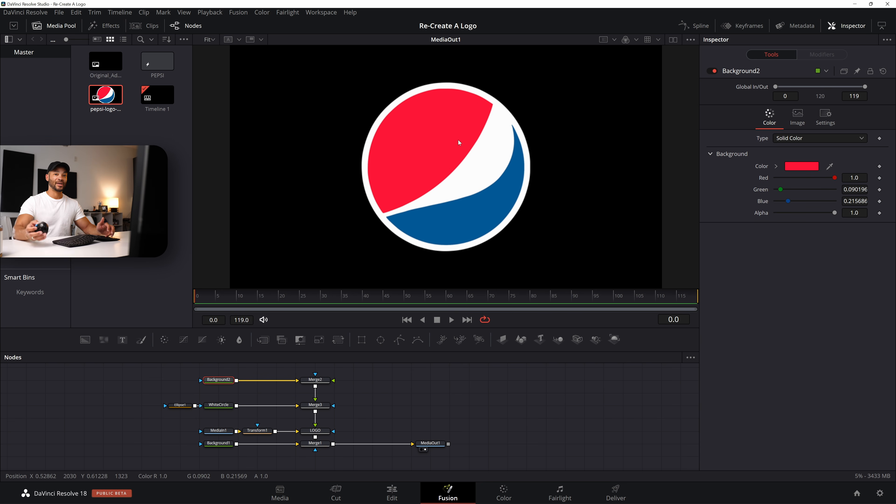
scroll(466, 160, "up", 2)
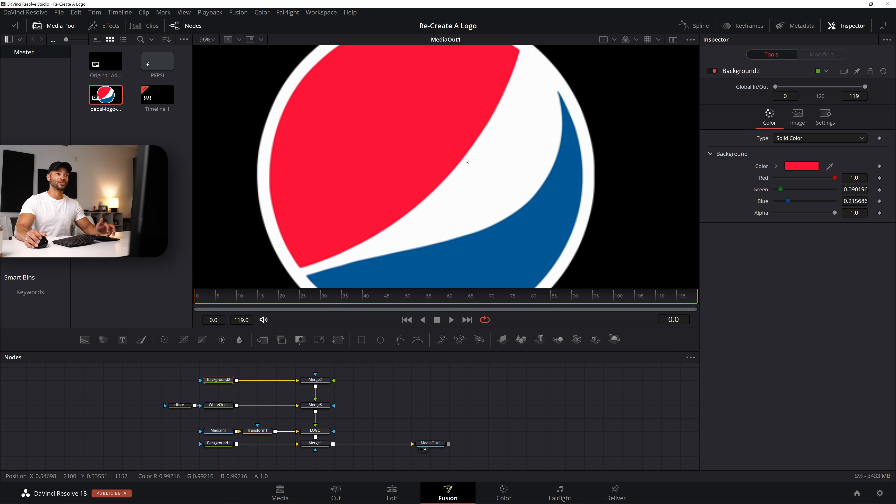
scroll(465, 161, "down", 2)
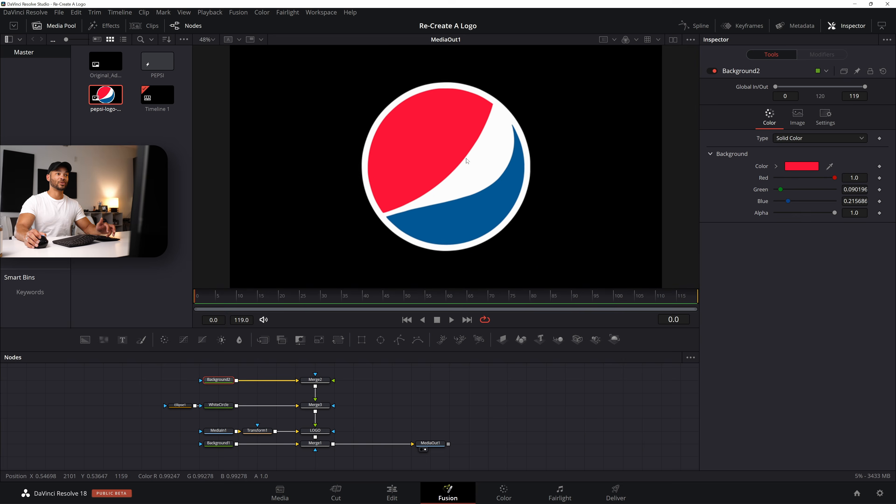
scroll(466, 160, "up", 2)
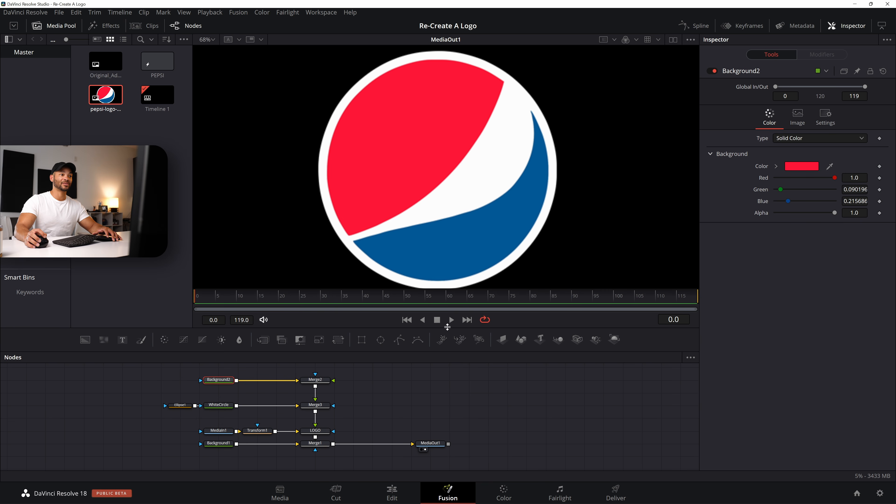
left_click(398, 341)
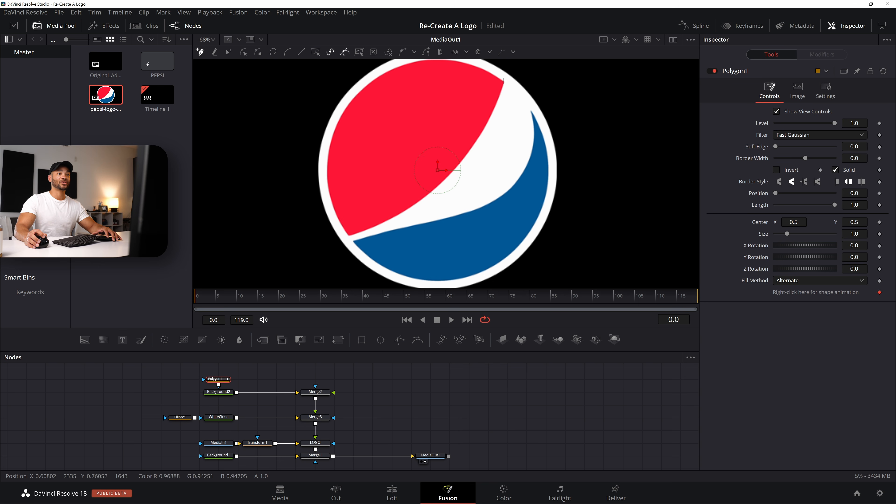
Trace the logo's red area with the polygon mask, using points at both tips, on the inner curve and on the outer arc, and close it.
left_click_drag(504, 81, 564, 80)
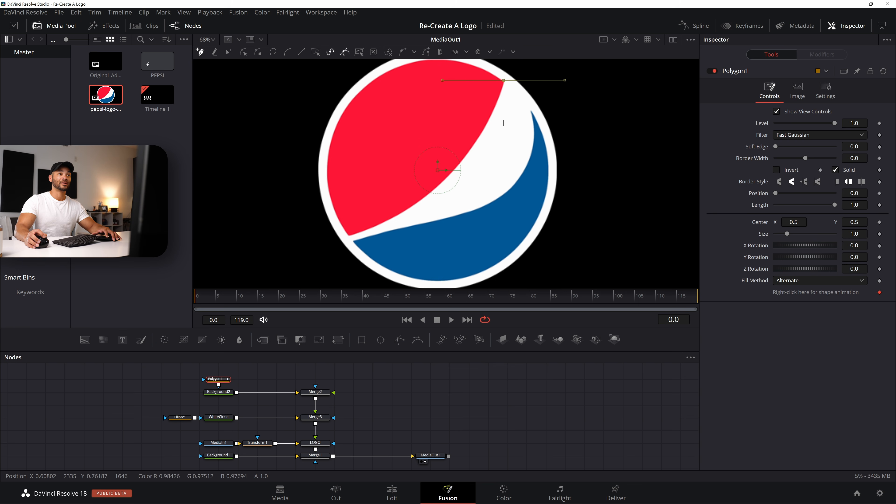
left_click(447, 176)
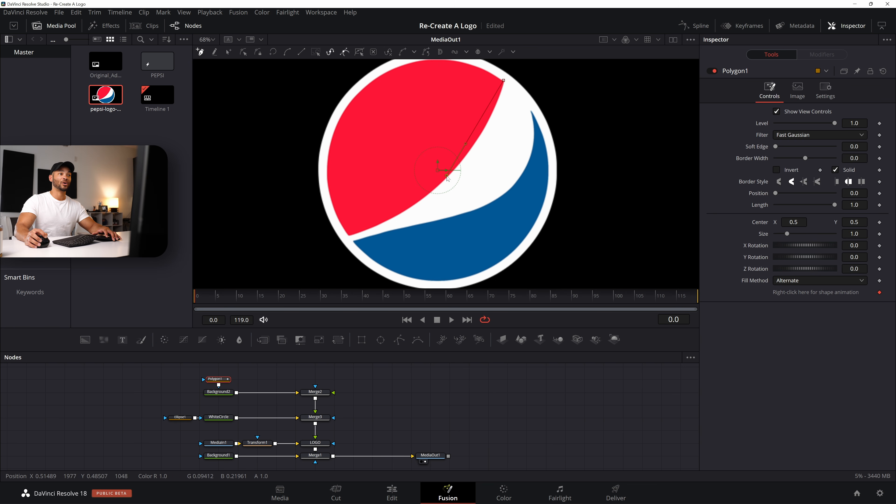
left_click_drag(428, 194, 418, 204)
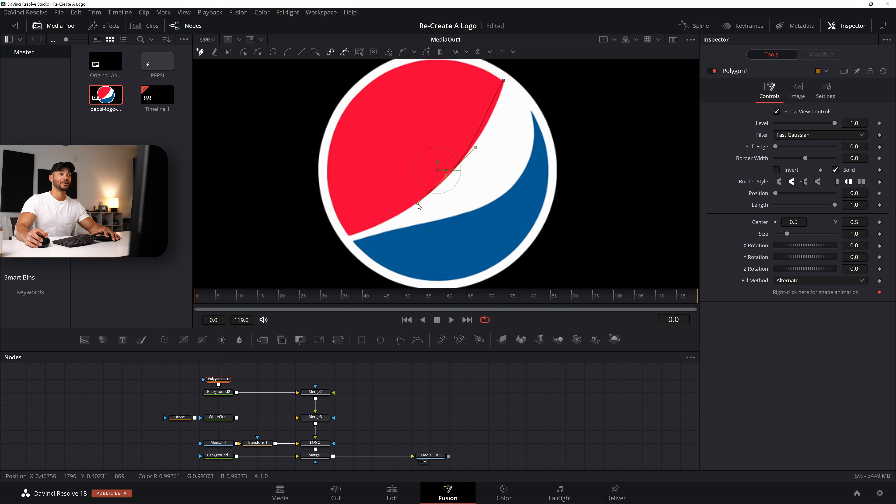
left_click_drag(448, 177, 448, 177)
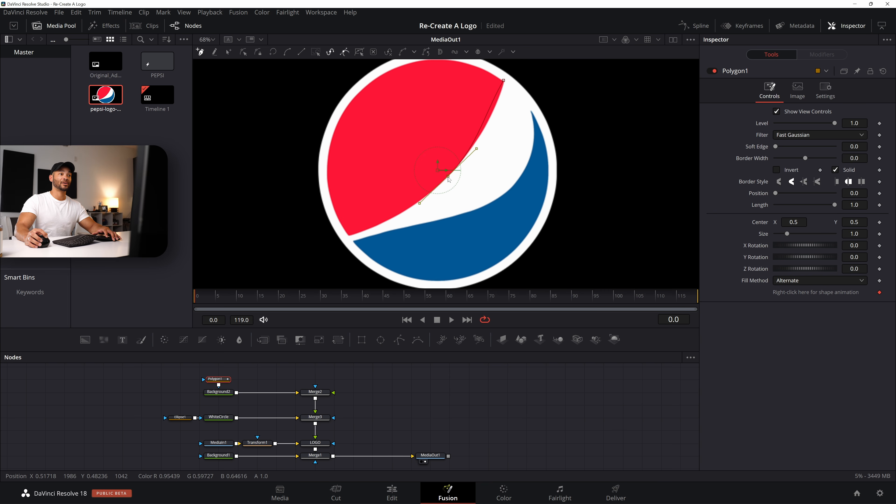
left_click(350, 234)
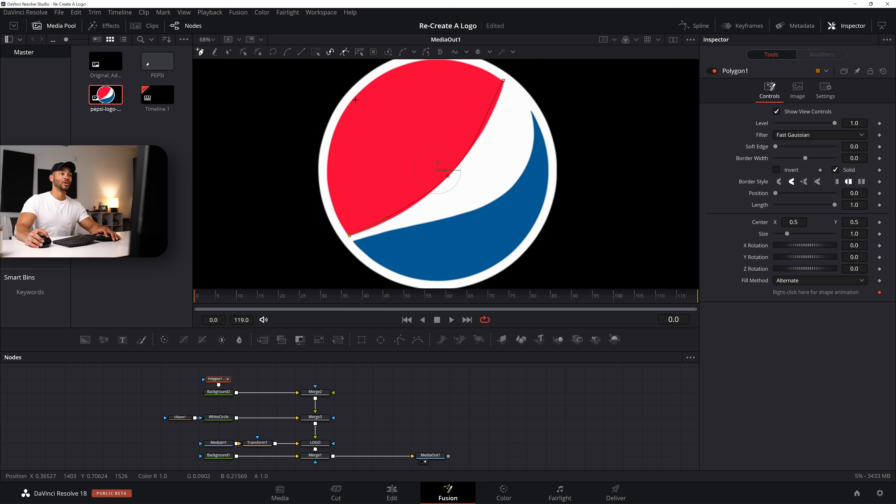
left_click_drag(351, 99, 349, 125)
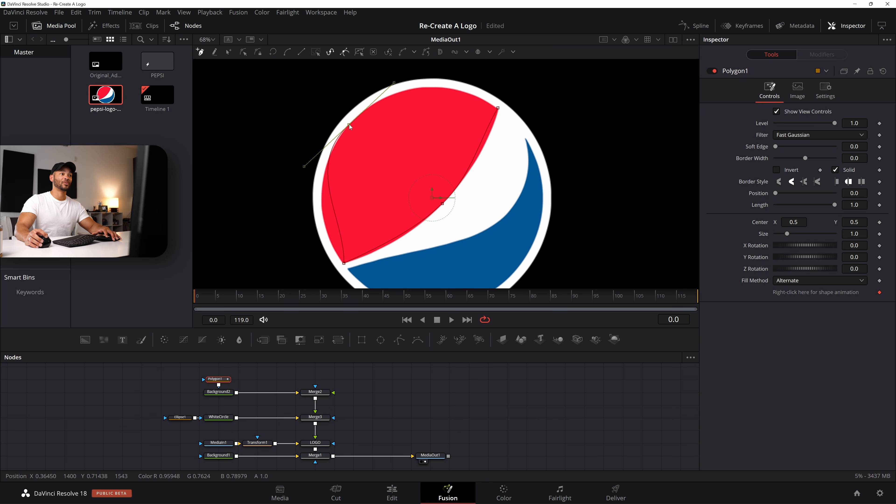
left_click_drag(395, 82, 394, 81)
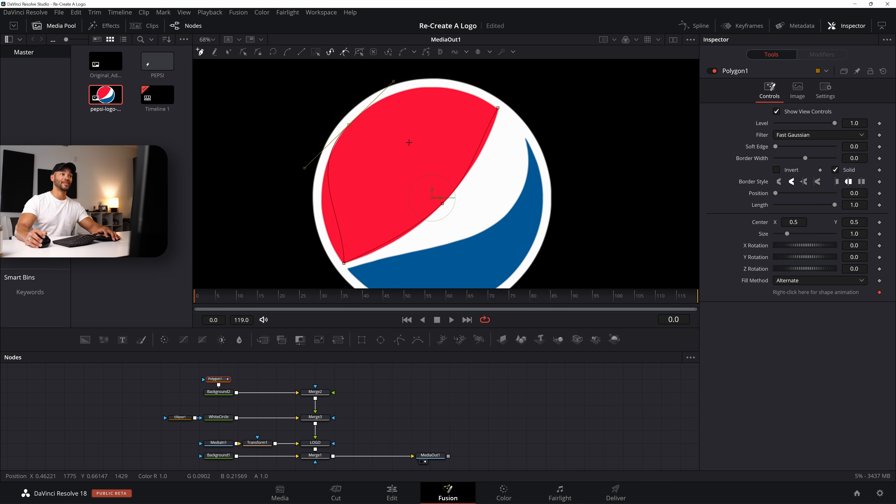
left_click_drag(436, 426, 399, 420)
mouse_move(602, 142)
left_mouse_down()
mouse_move(574, 126)
mouse_move(677, 107)
mouse_move(599, 132)
left_mouse_up()
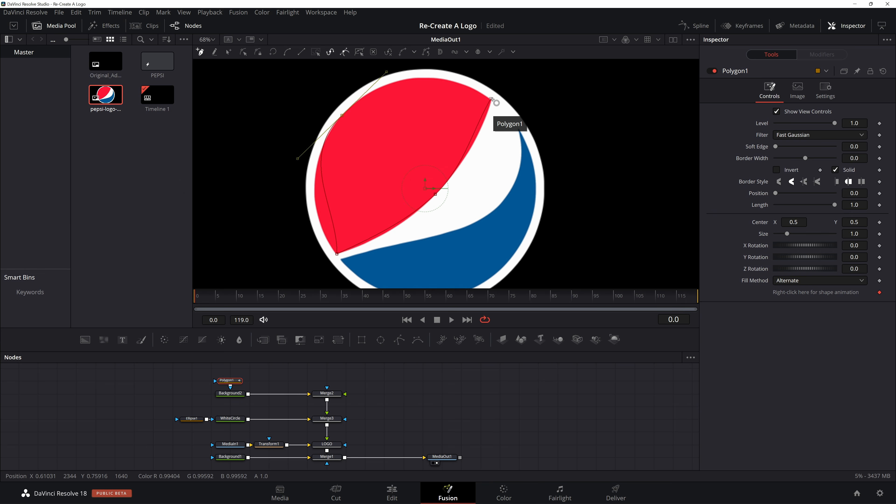
left_click(493, 100)
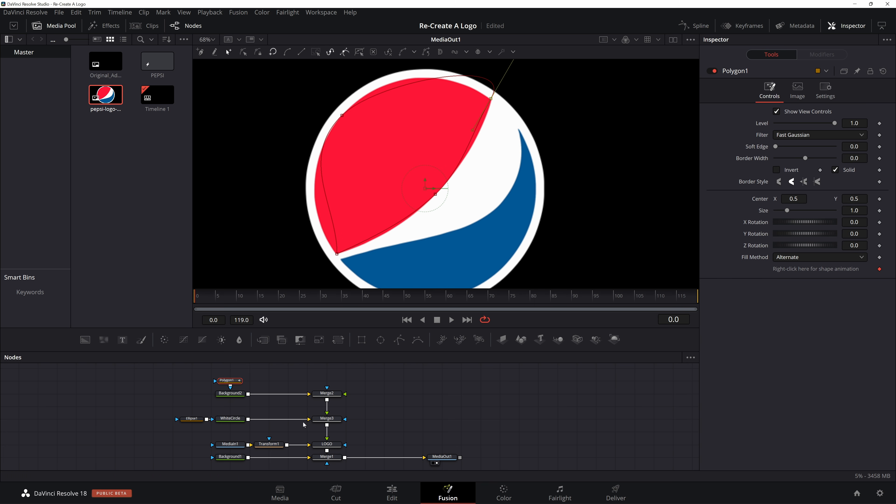
Set the LOGO merge's Blend to 0.0 and reshape the polygon's upper-right corner so its curve follows the top of the red area.
left_click(327, 444)
left_click_drag(835, 239, 735, 247)
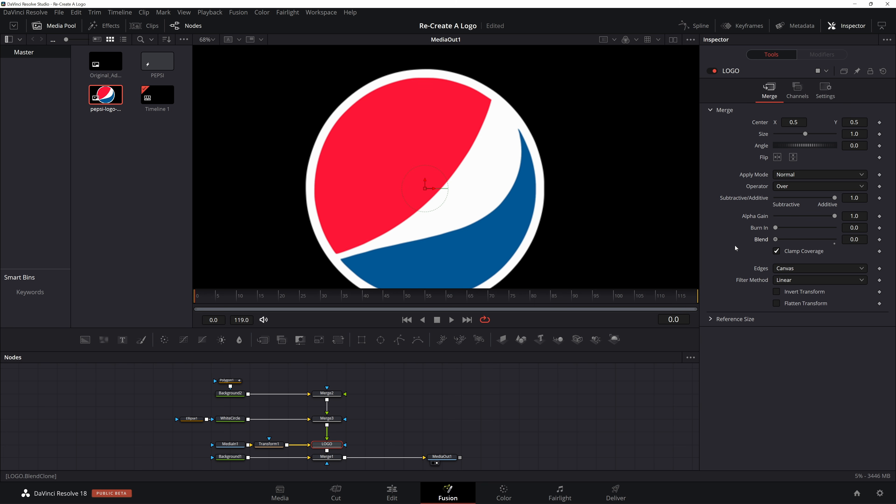
left_click(227, 380)
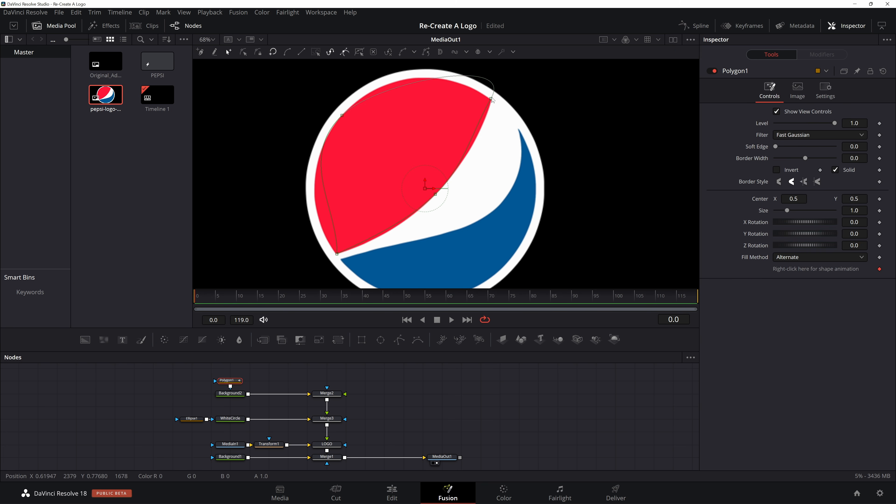
left_click(491, 99)
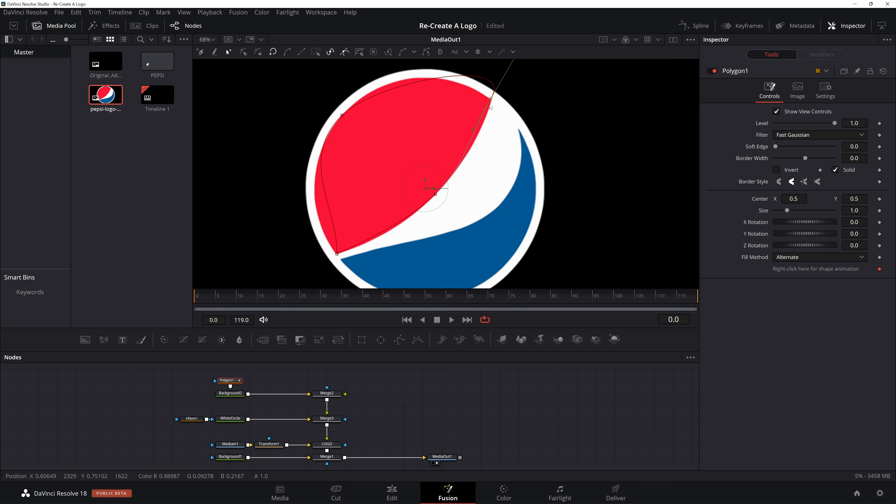
left_click_drag(514, 93, 495, 149)
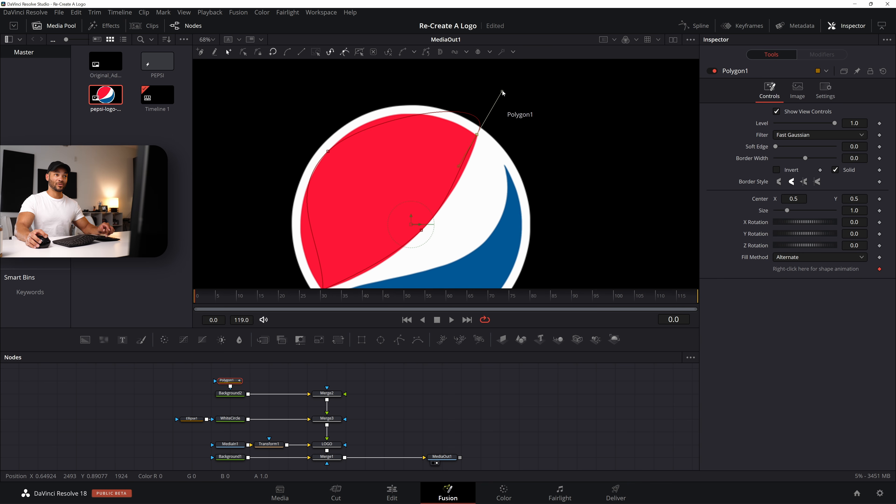
left_click_drag(502, 91, 428, 107)
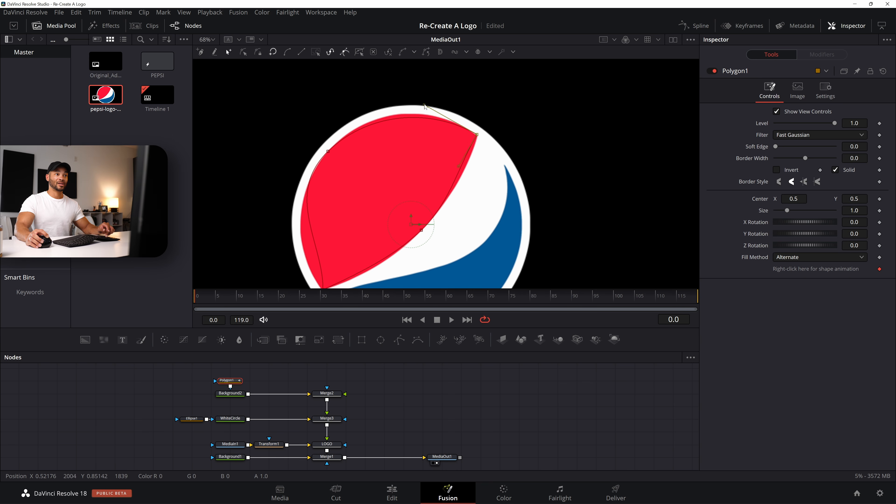
left_click_drag(477, 136, 478, 137)
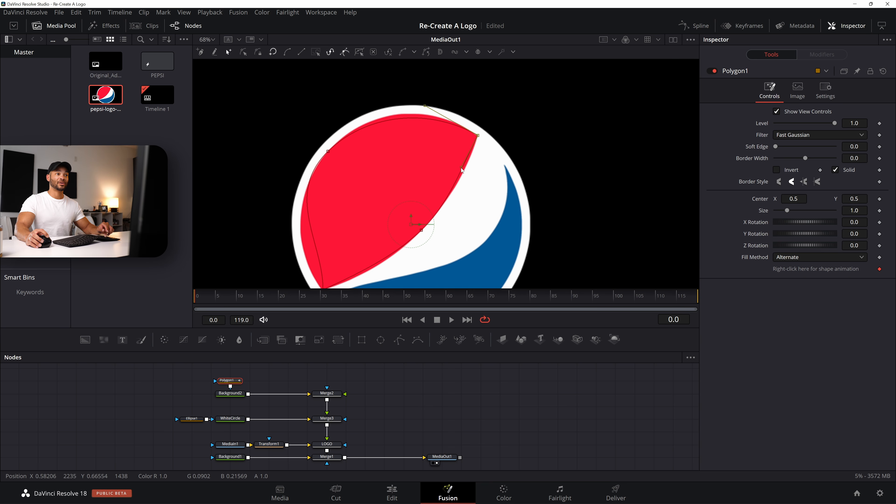
Adjust the red polygon's curve handles at both tips so its inner edge and left side follow the logo's red area.
left_click_drag(463, 169, 467, 170)
scroll(388, 212, "down", 2)
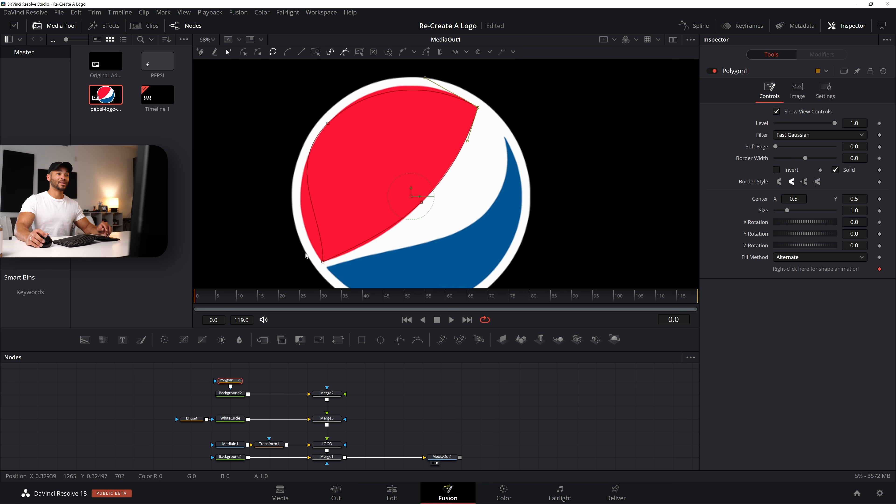
left_click_drag(300, 246, 350, 270)
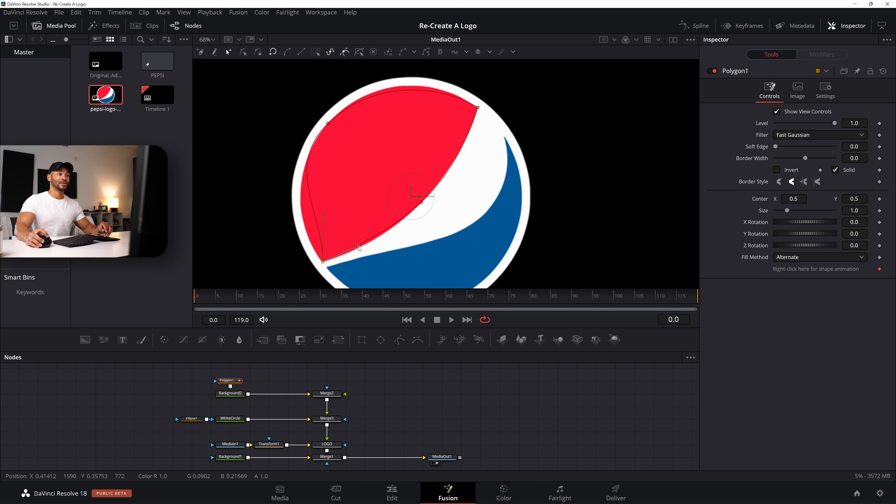
left_click_drag(360, 248, 364, 250)
left_click_drag(324, 216, 302, 233)
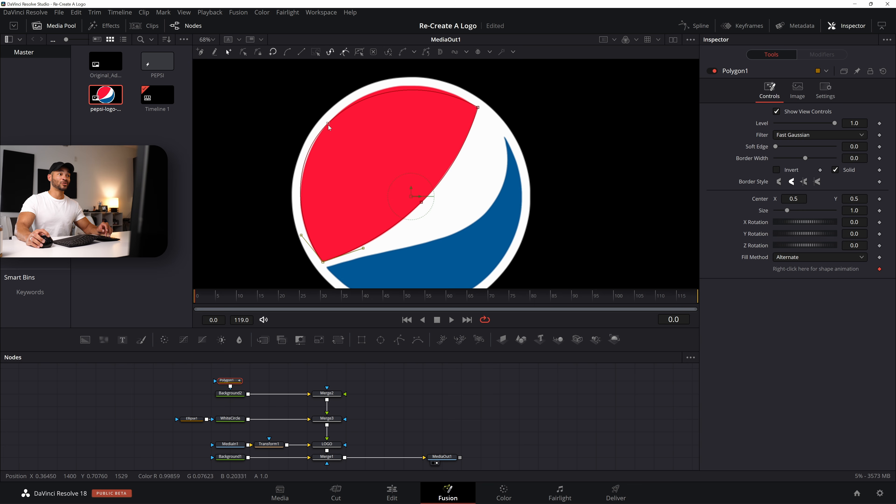
Lengthen and angle both curve handles of the red polygon's outer-arc point to match the logo's rounded upper-left edge.
left_click_drag(303, 110, 369, 149)
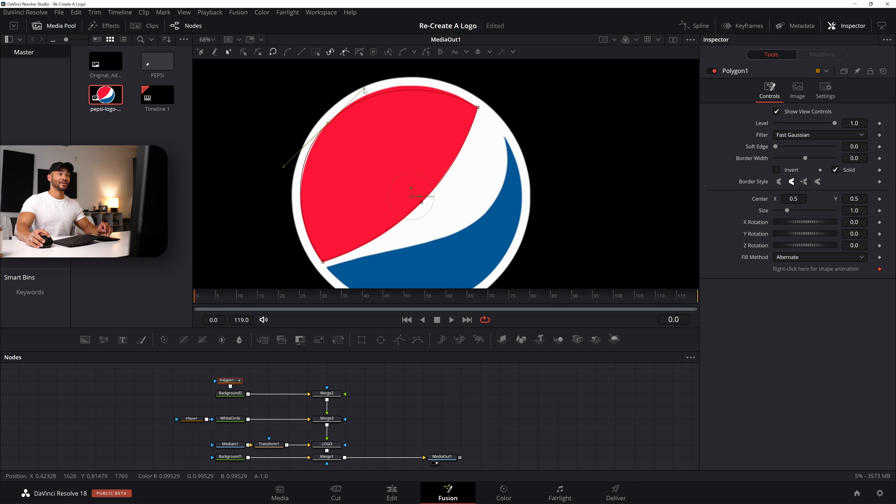
left_click_drag(364, 88, 377, 75)
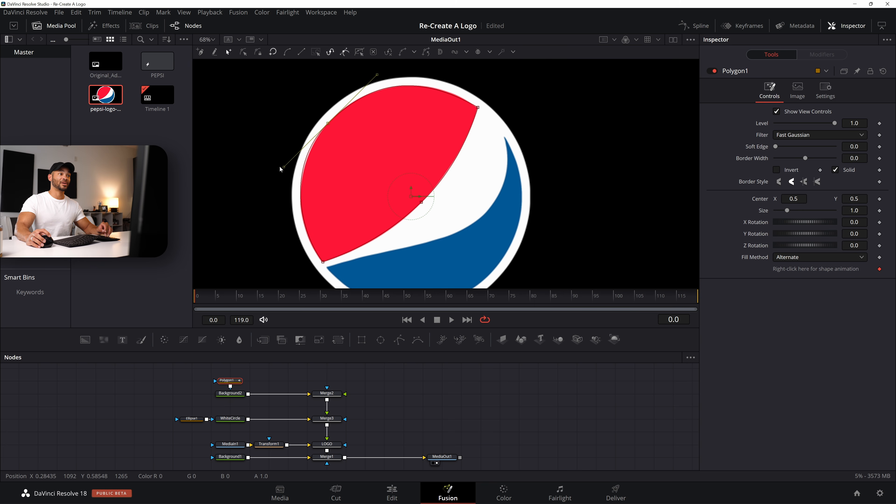
left_click(345, 99)
left_click_drag(320, 104, 368, 153)
mouse_move(284, 166)
left_mouse_down()
mouse_move(291, 162)
mouse_move(284, 177)
left_mouse_up()
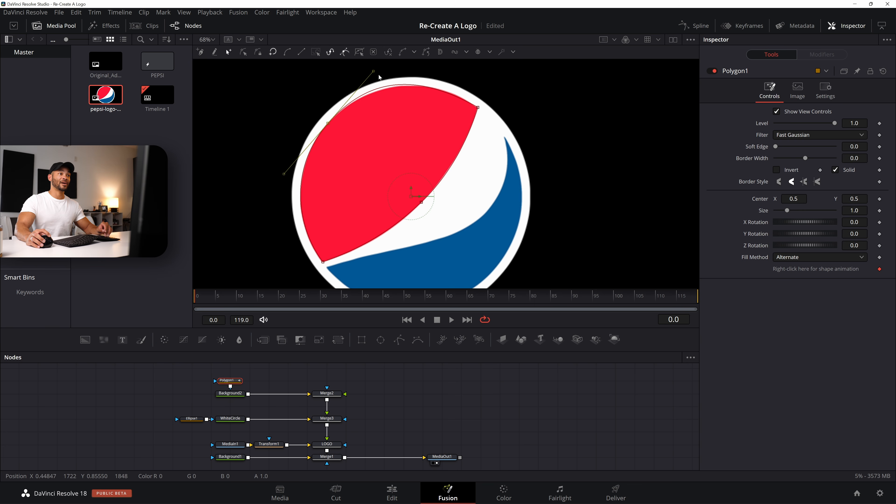
left_click_drag(376, 73, 377, 78)
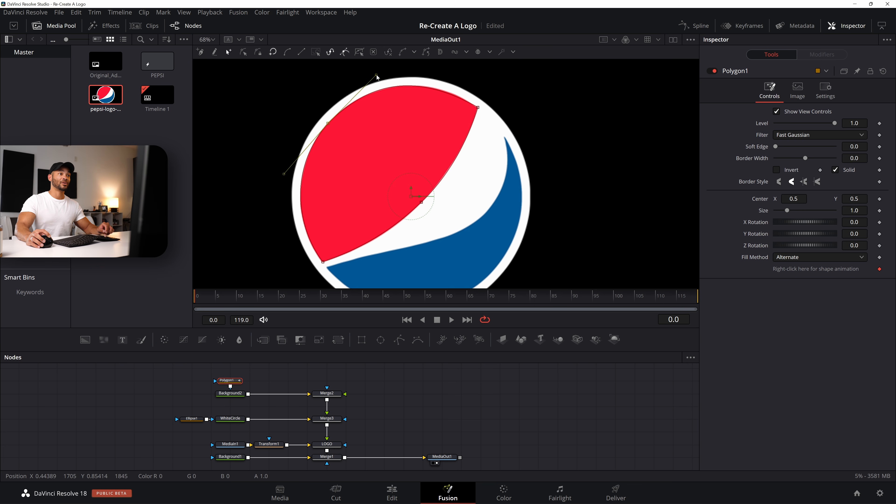
Refine the red polygon's upper-right tip and its upper curve handle to fit the corner and top edge of the red area.
left_click(478, 106)
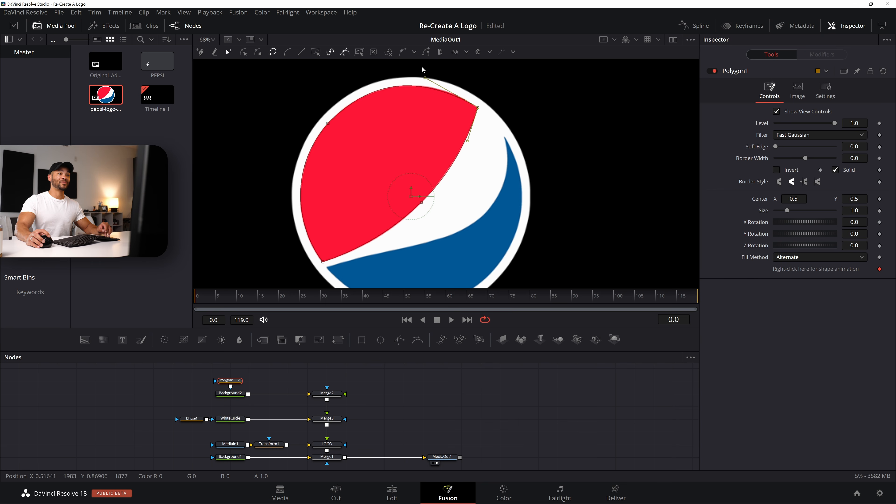
scroll(437, 91, "up", 2)
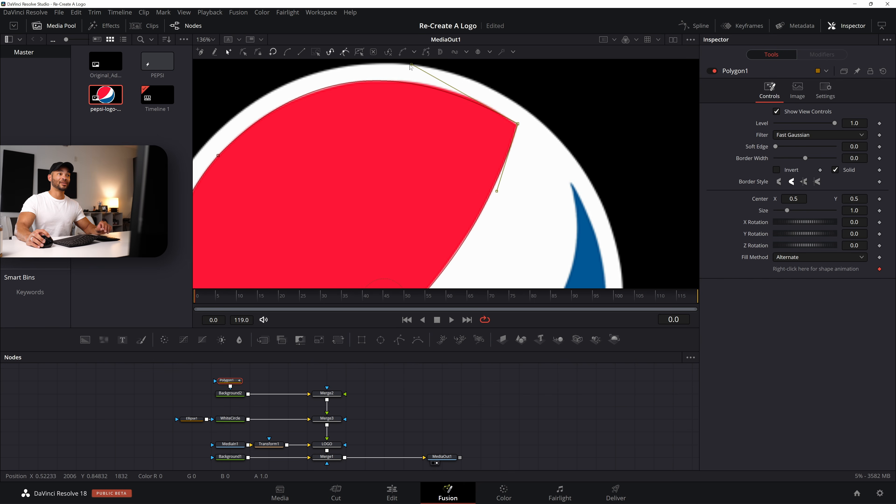
left_click_drag(412, 65, 419, 66)
key("ctrl")
key("ctrl+z")
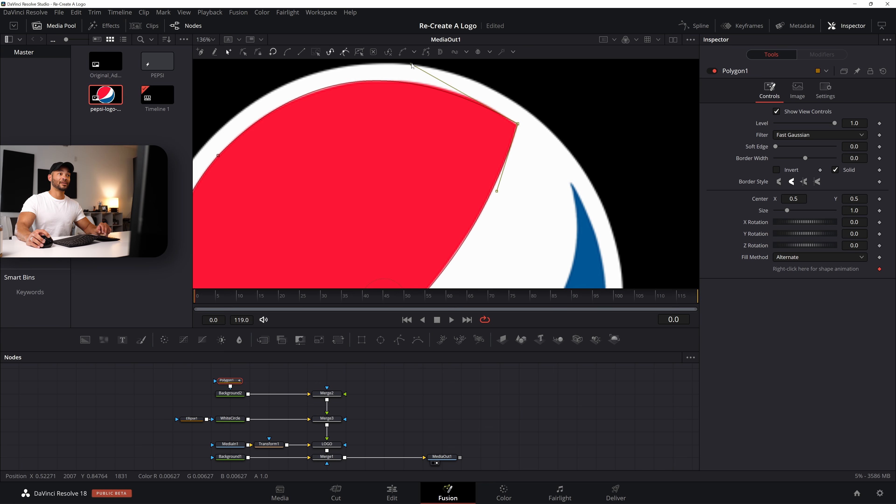
left_click_drag(411, 64, 430, 66)
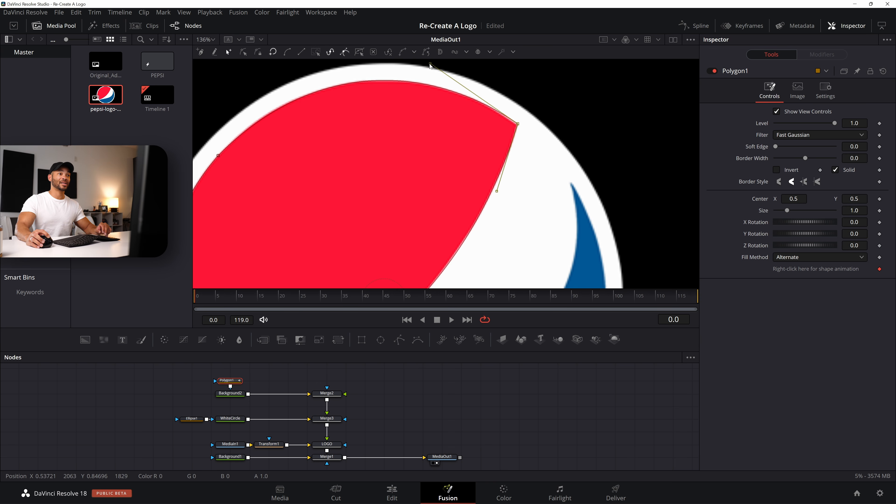
left_click_drag(517, 127, 516, 127)
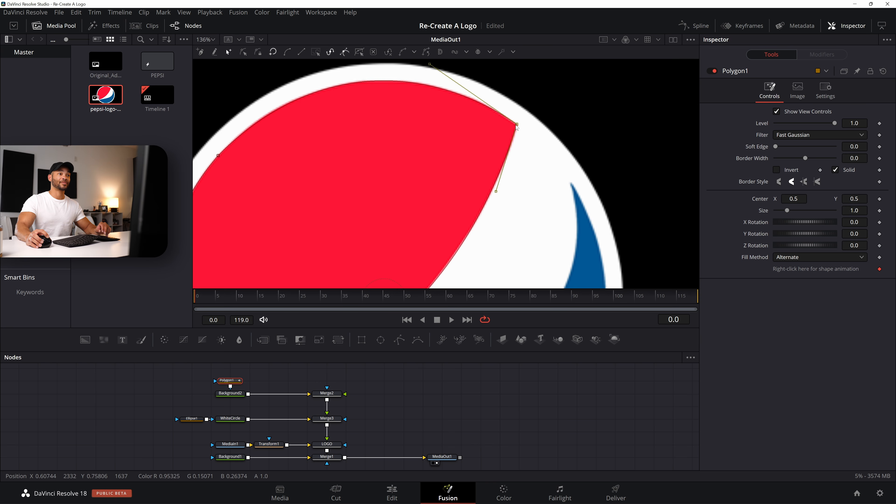
View the Merge3 output to inspect the red shape over the white circle, and return the viewer to MediaOut1.
scroll(399, 172, "down", 5)
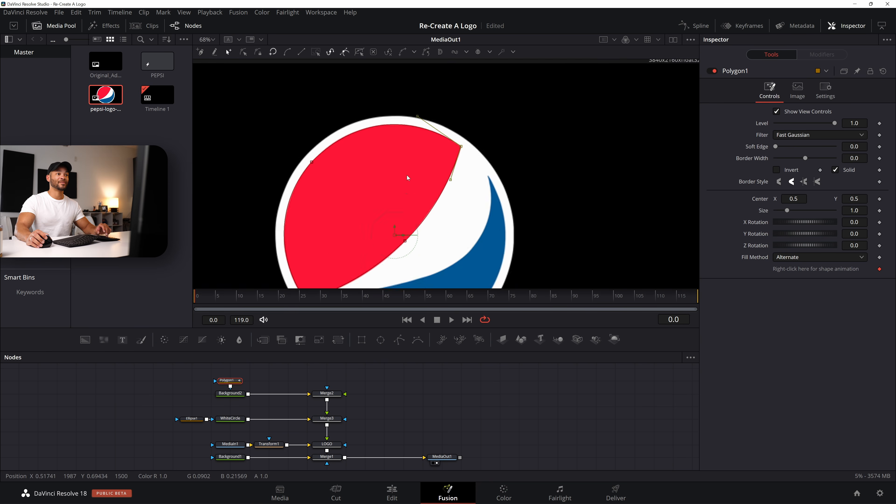
left_click_drag(431, 219, 463, 172)
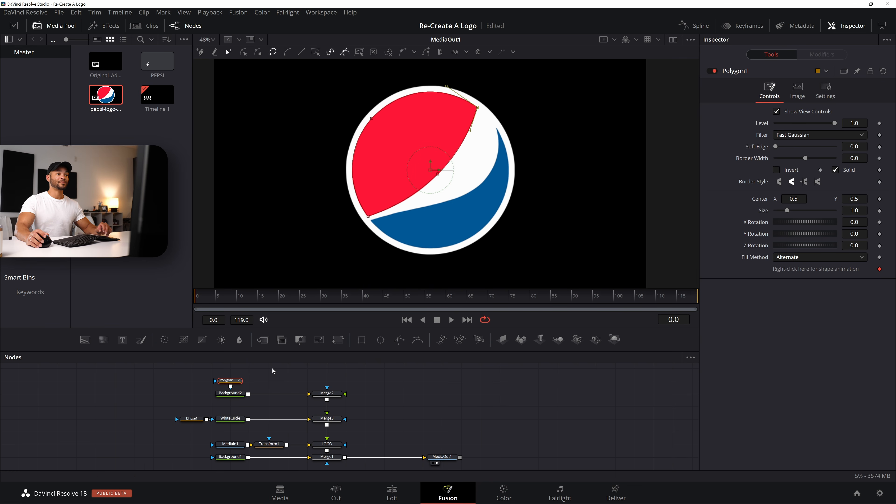
left_click(330, 420)
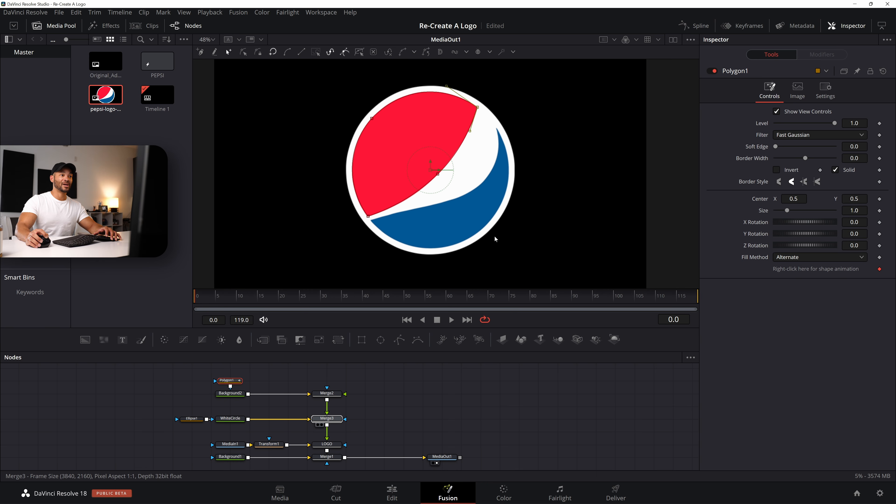
key("1")
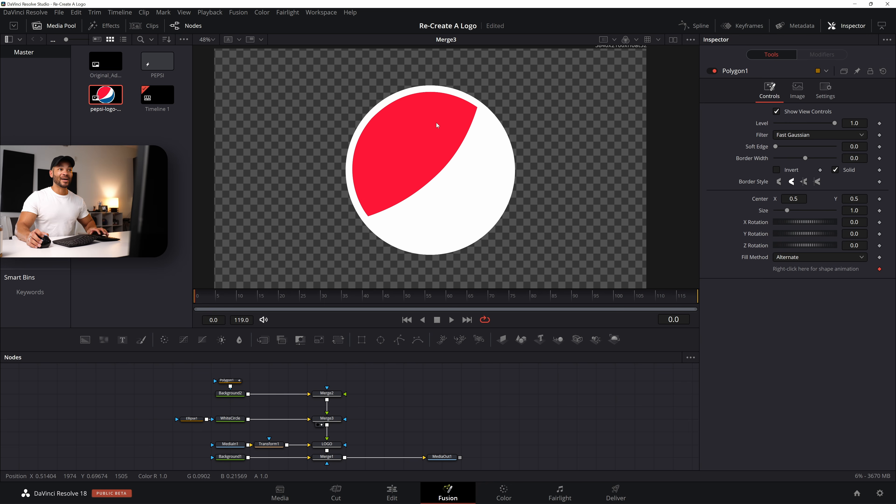
scroll(436, 122, "up", 2)
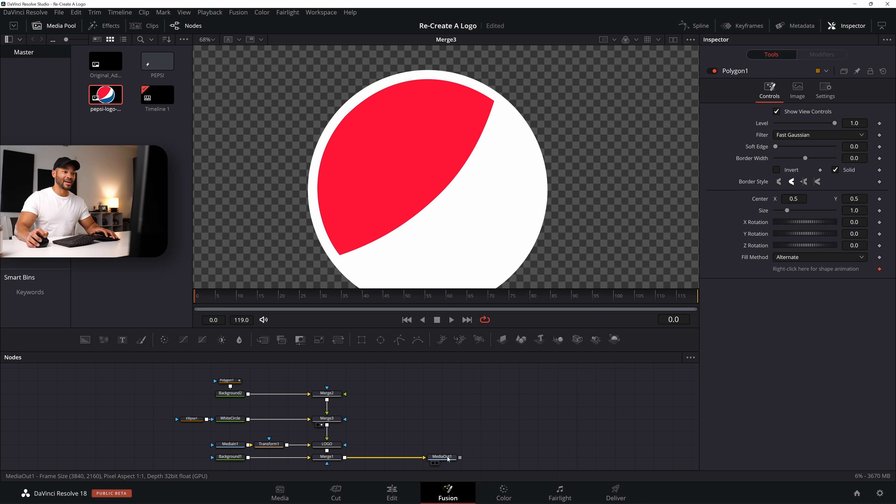
left_click(433, 463)
scroll(526, 139, "down", 3)
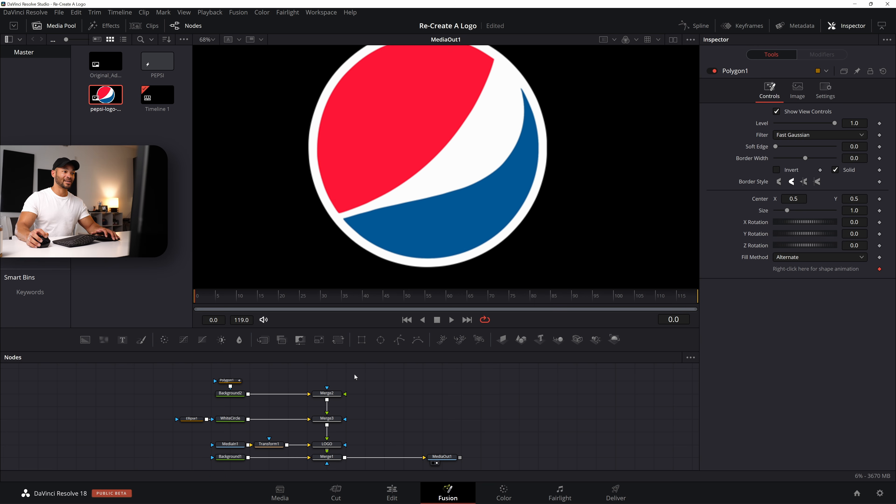
Compact the node tree by moving the red and white branches down, and place Polygon1 beside Background2.
left_click_drag(177, 413, 350, 375)
scroll(313, 388, "up", 2)
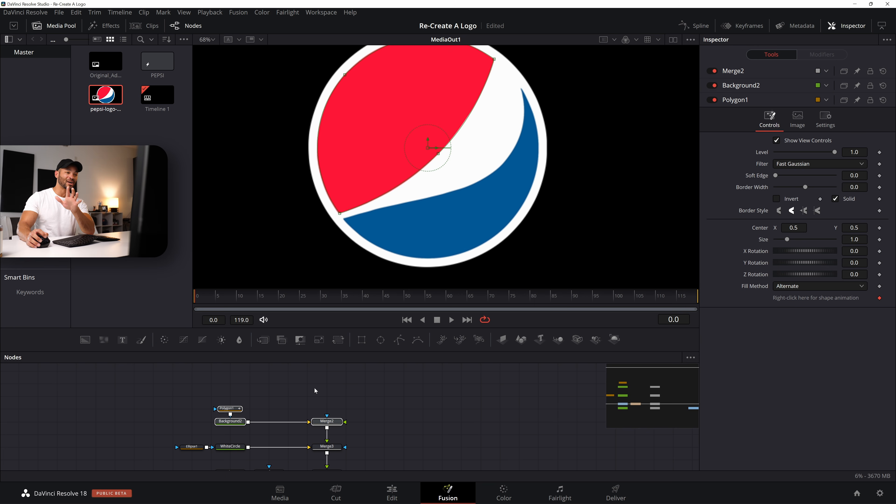
scroll(328, 416, "down", 2)
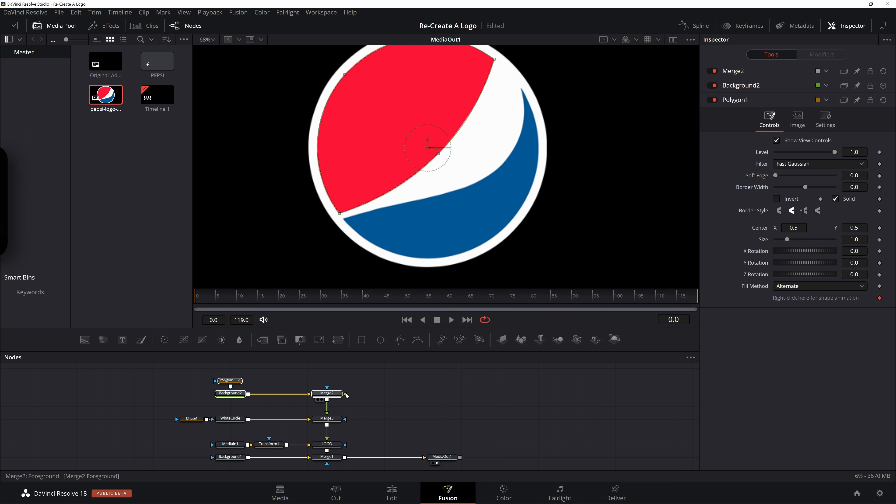
left_click_drag(322, 392, 322, 405)
left_click_drag(387, 376, 165, 441)
left_click_drag(325, 417, 324, 431)
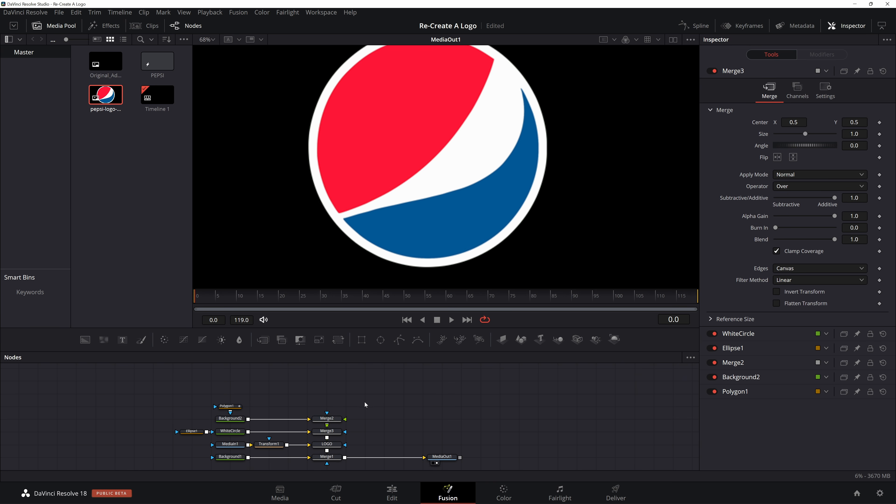
left_click_drag(224, 403, 191, 419)
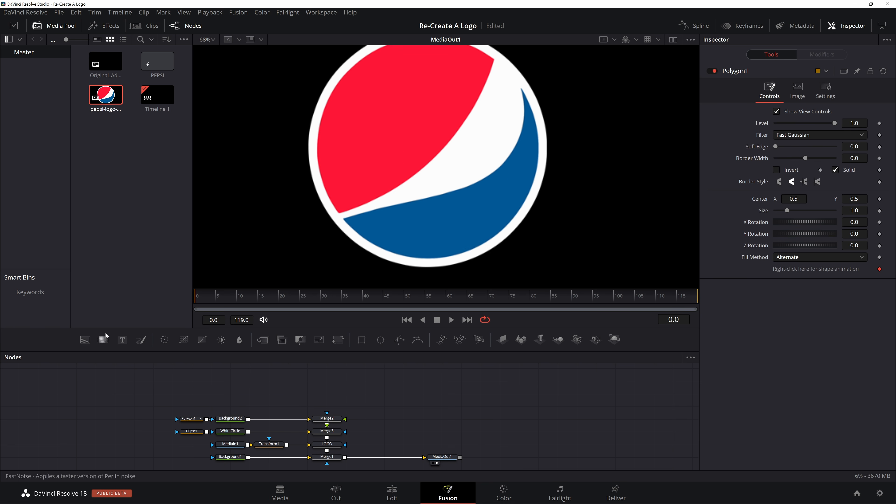
Add a Background node above Background2 and sample its color from the logo's blue area.
left_click(85, 341)
left_click_drag(271, 389, 230, 402)
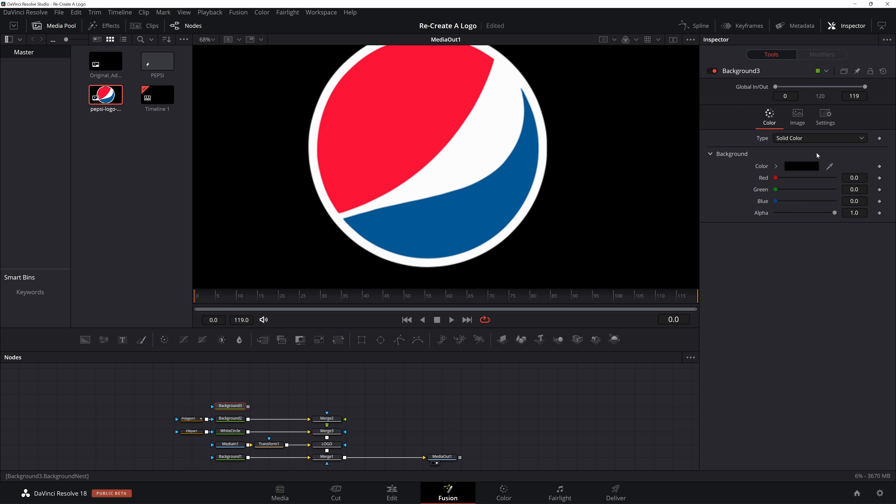
left_click_drag(831, 170, 493, 218)
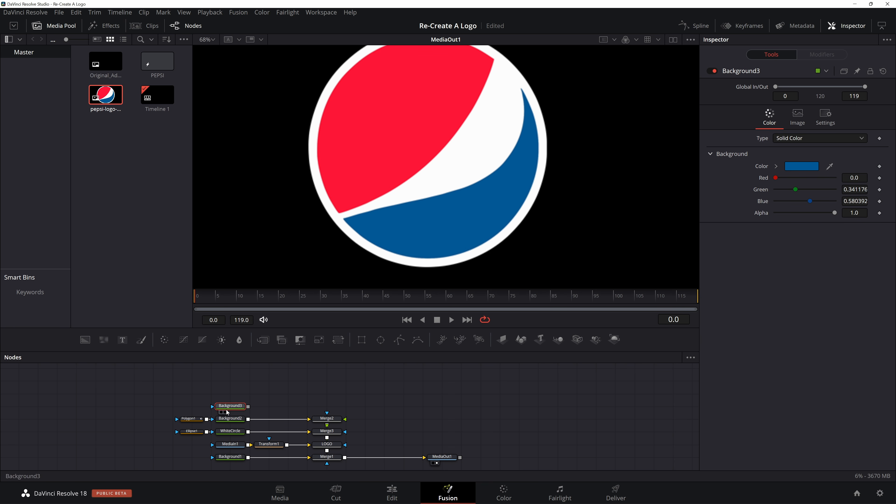
Connect the blue Background node into Merge2 through a new Merge, and add a Polygon mask to the blue Background.
left_click(262, 340)
left_click_drag(265, 405, 331, 420)
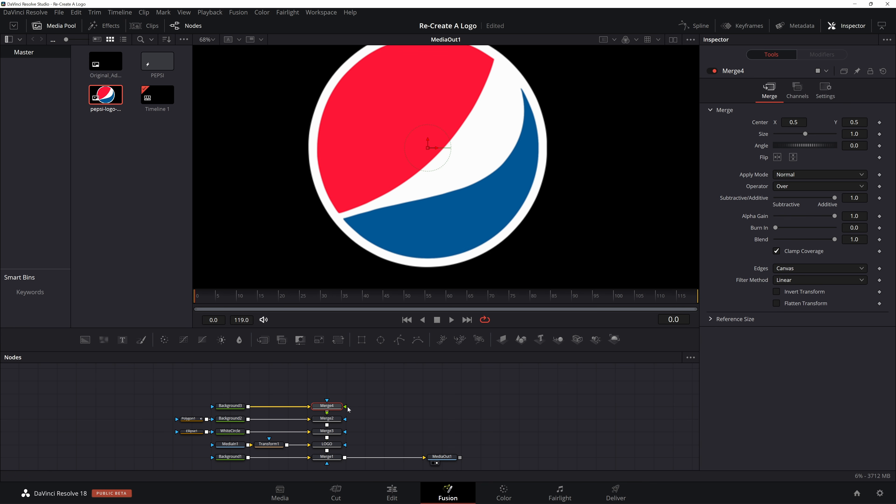
left_click(227, 408)
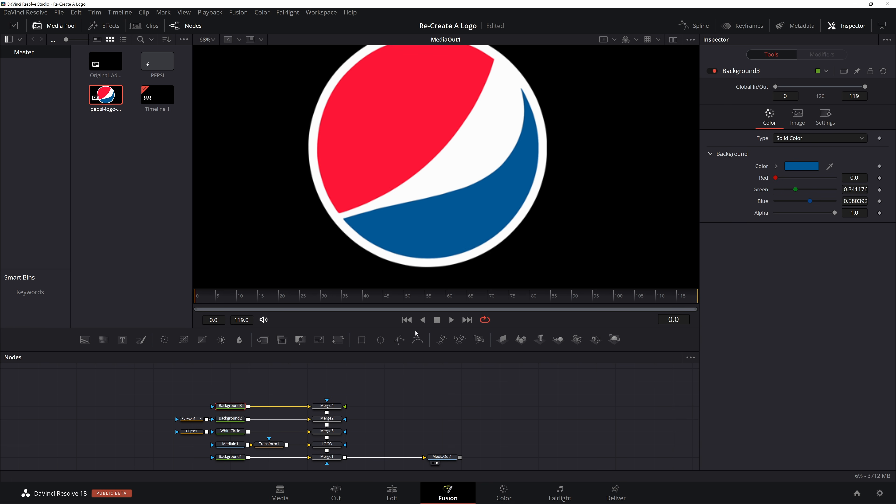
left_click(400, 341)
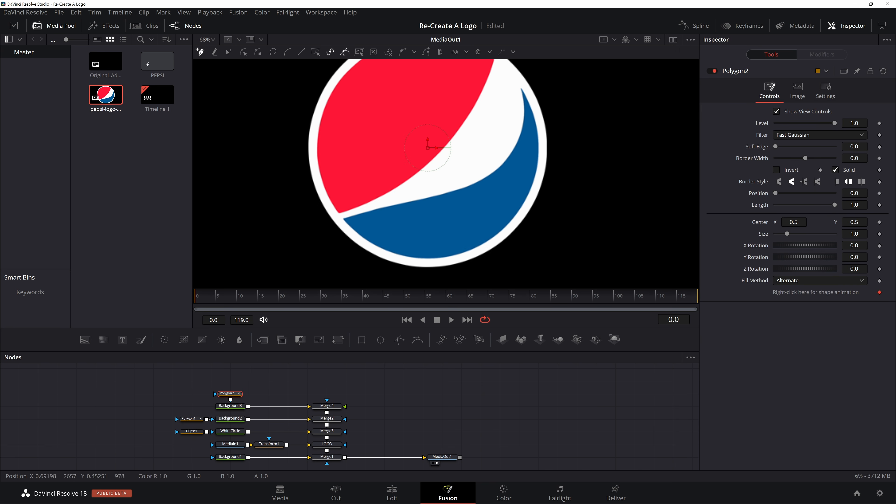
Trace the logo's blue area with the new polygon, using points at both tips, on the inner curve and on the lower arc, and close it.
right_click(522, 88)
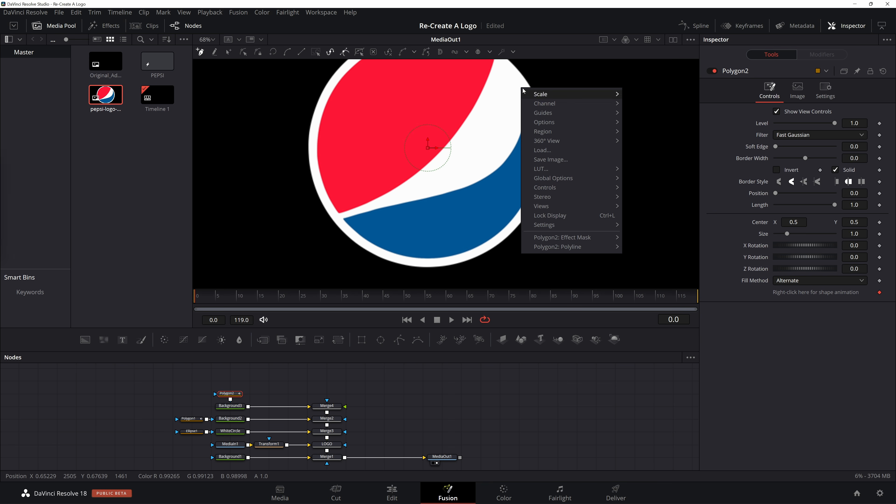
key("Escape")
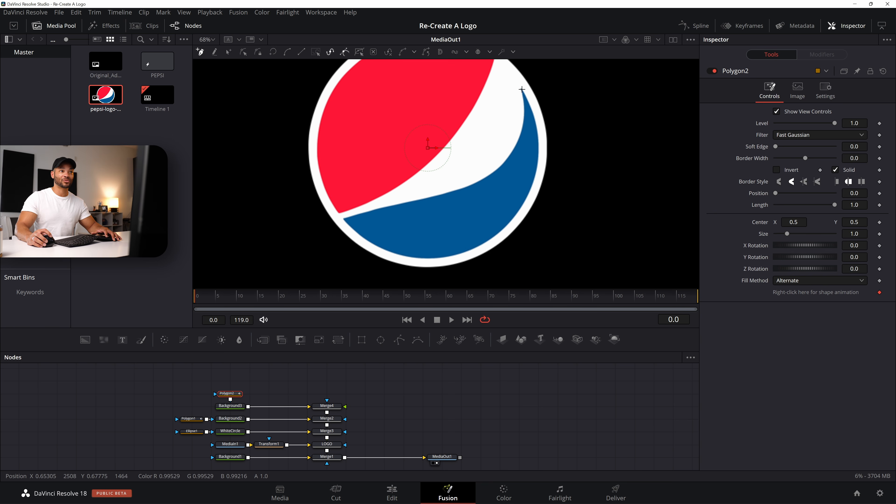
left_click_drag(521, 87, 582, 86)
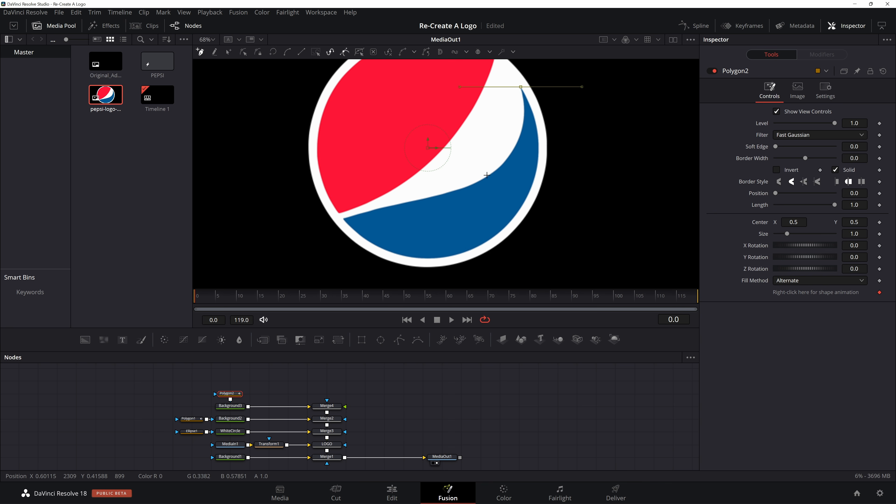
left_click_drag(488, 176, 442, 202)
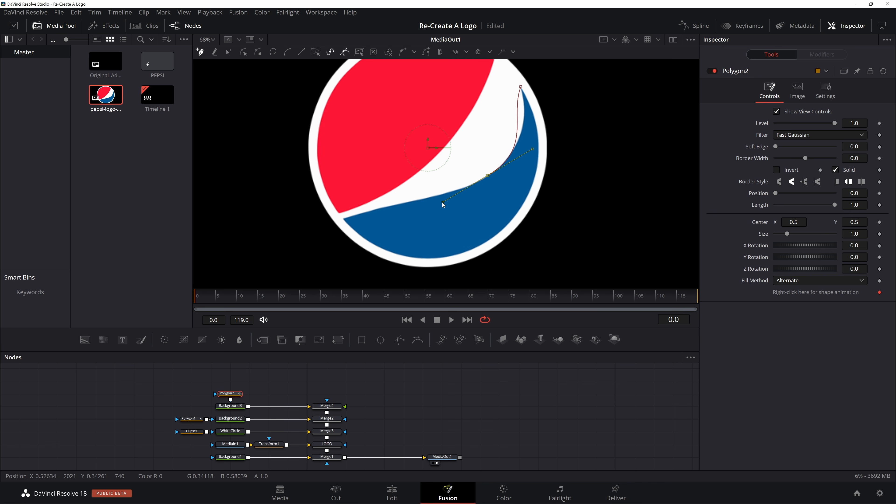
left_click(343, 218)
left_click_drag(463, 252, 512, 228)
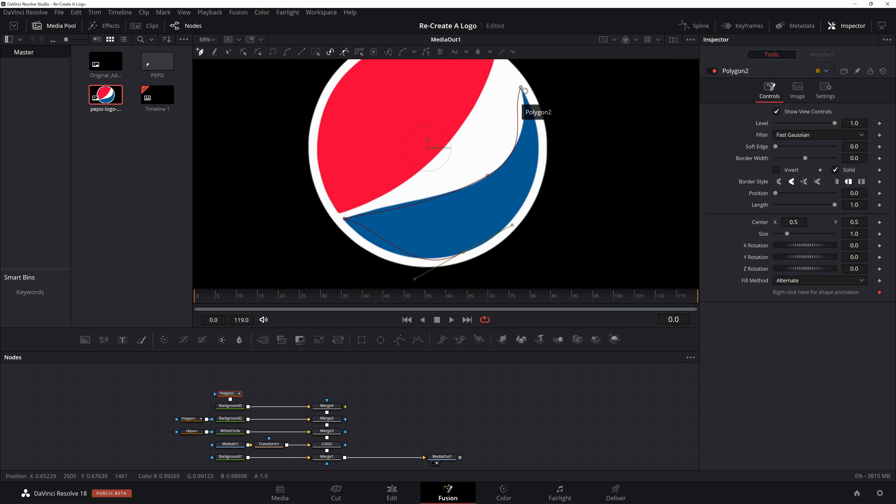
left_click(521, 88)
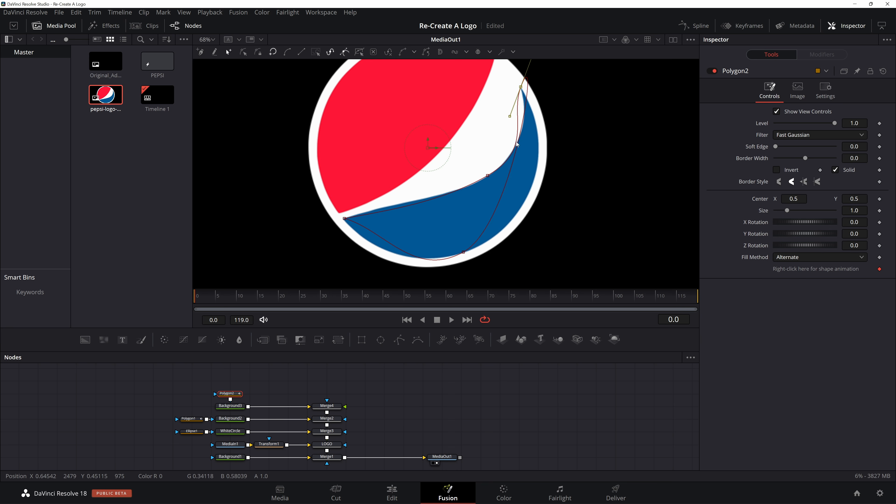
Try adding extra points on the blue polygon's right side and inner edge to fit the shape, and undo these edits.
left_click(504, 189)
left_click_drag(506, 190, 520, 196)
left_click(431, 199)
left_click_drag(431, 200, 420, 198)
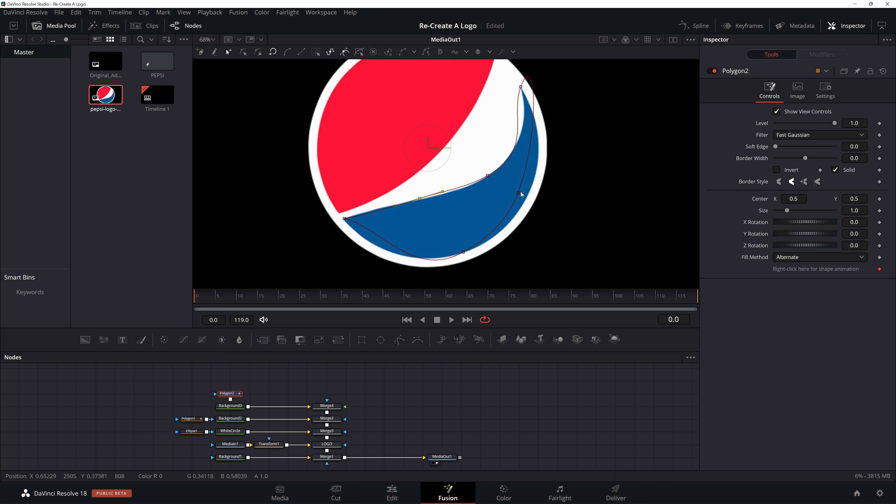
key("ctrl+z")
key("ctrl+z")
key("ctrl+z")
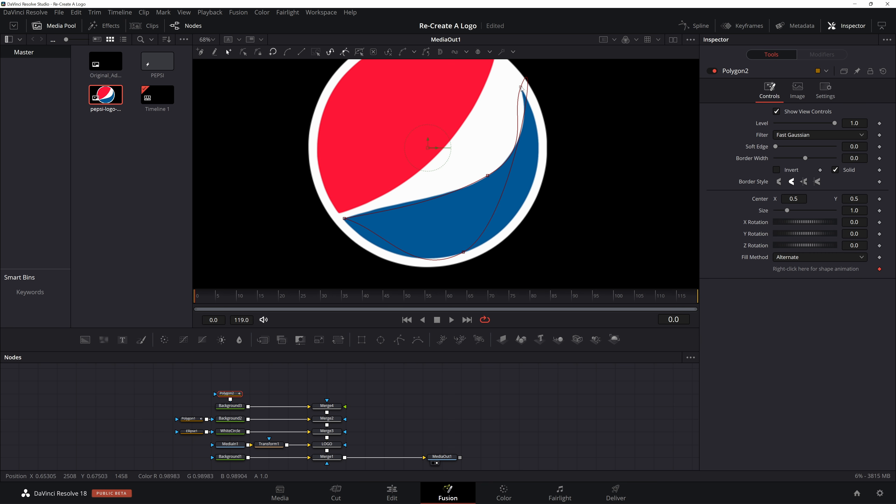
Adjust both handles of the blue polygon's upper tip point so its outline follows the adjoining outer and inner edges.
left_click_drag(542, 76, 508, 101)
scroll(563, 96, "up", 1)
scroll(559, 96, "up", 2)
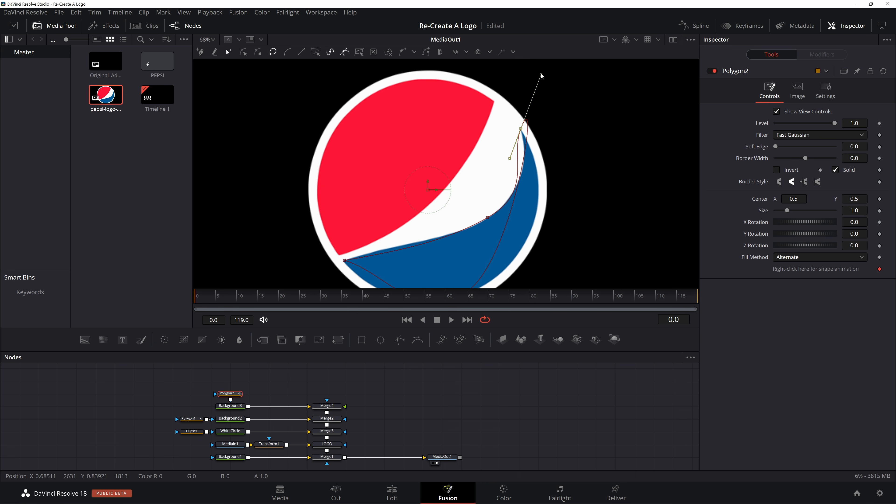
left_click_drag(544, 84, 559, 195)
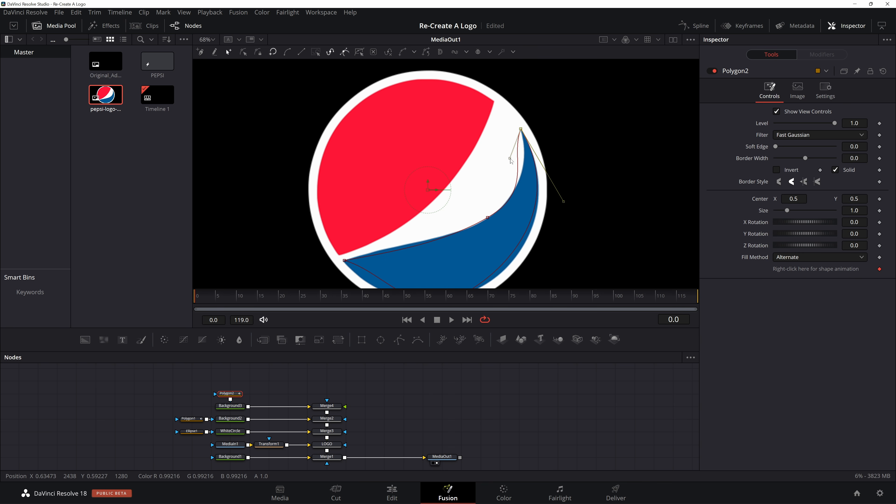
left_click_drag(510, 158, 526, 158)
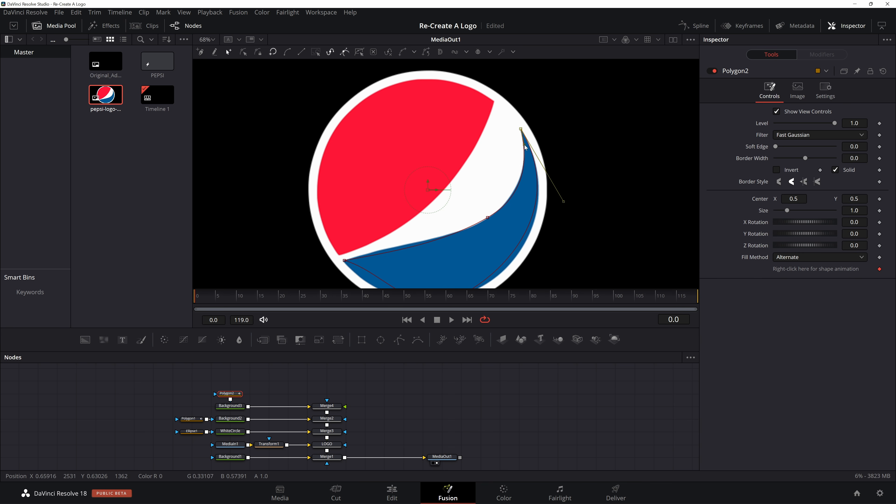
Fine-tune the inner-curve point and the lower-left tip's upper handle so the polygon follows the blue area's inner edge.
scroll(473, 184, "down", 2)
left_click(488, 176)
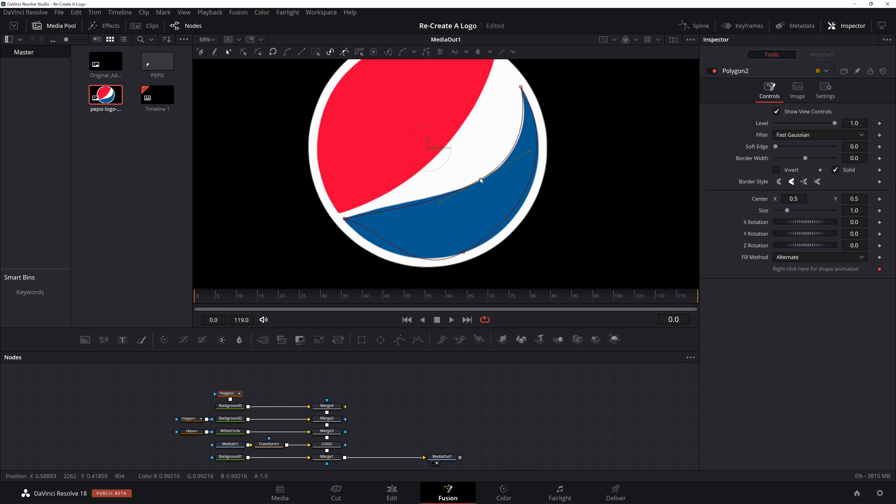
left_click_drag(485, 177, 487, 175)
left_click(344, 218)
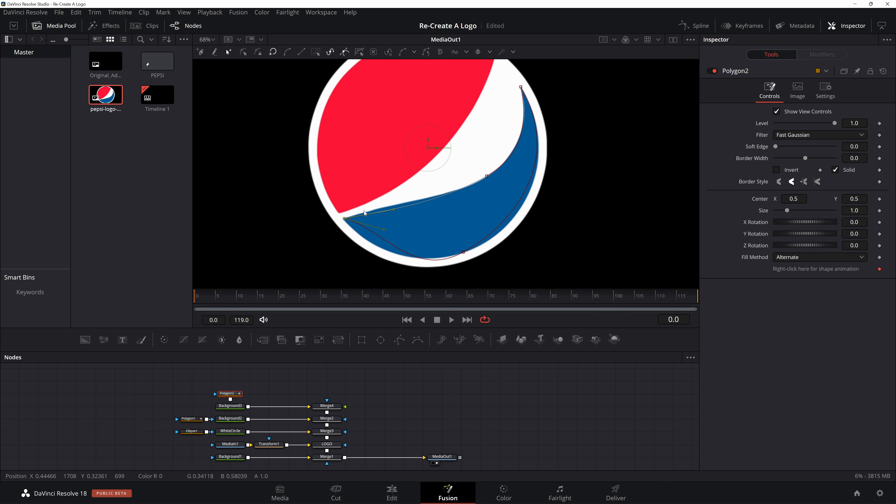
left_click_drag(395, 210, 389, 206)
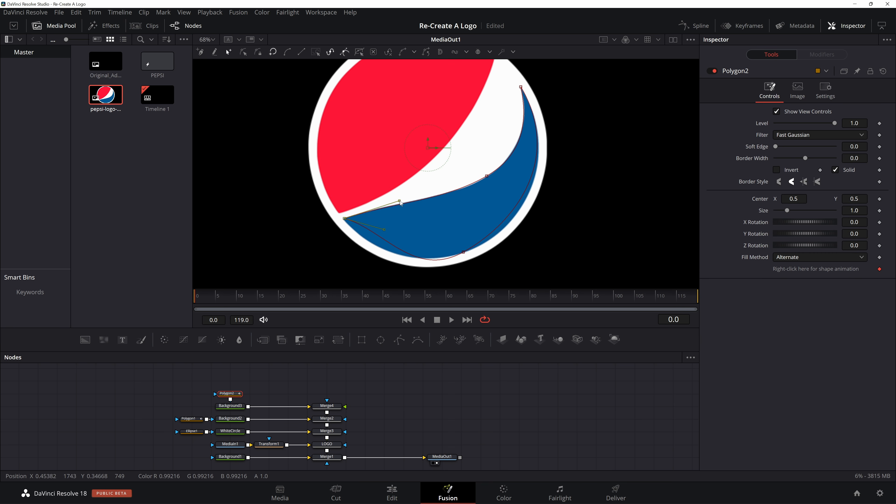
left_click_drag(400, 201, 487, 177)
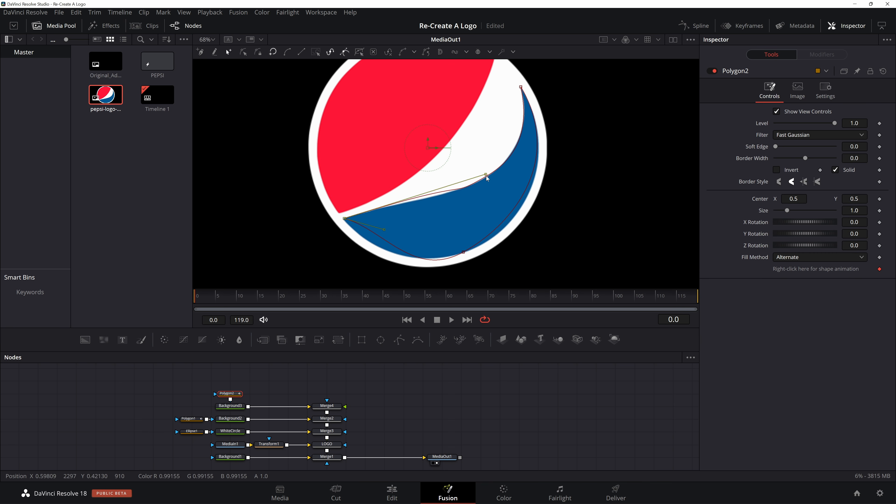
key("ctrl+z")
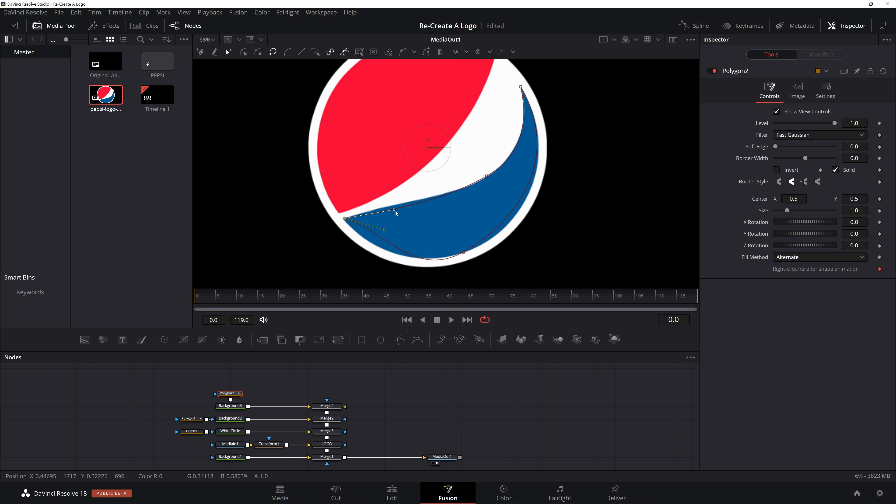
left_click_drag(394, 210, 396, 203)
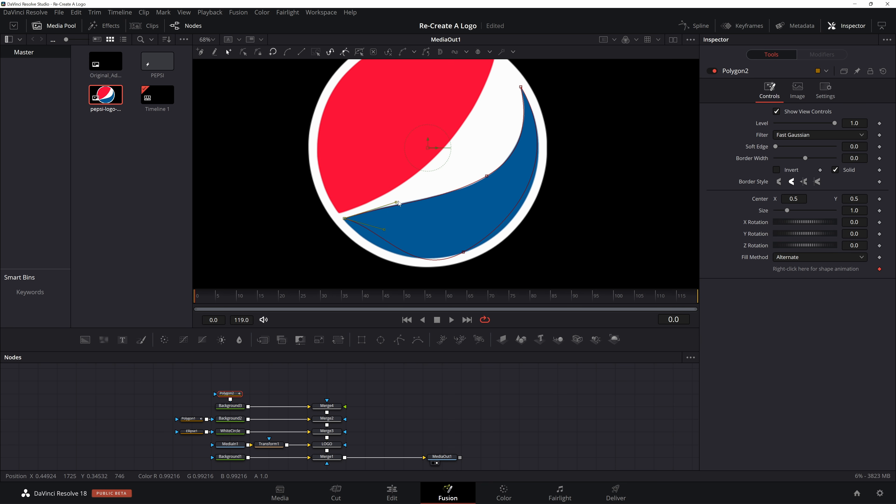
left_click(487, 176)
Adjust the lower-left tip's lower handle plus the bottom point and its handles to fit the blue area's lower arc.
left_click(345, 218)
left_click_drag(384, 231, 362, 240)
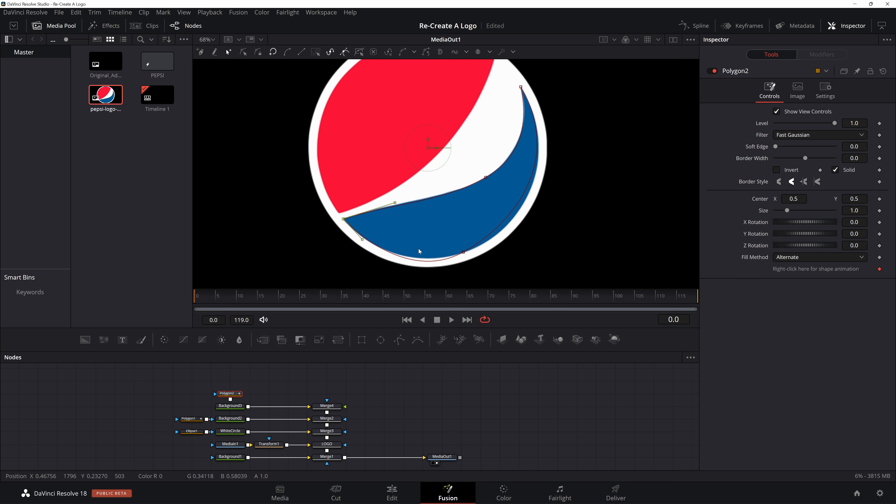
left_click(463, 252)
mouse_move(515, 227)
left_mouse_down()
mouse_move(529, 227)
mouse_move(526, 221)
mouse_move(501, 235)
mouse_move(525, 231)
left_mouse_up()
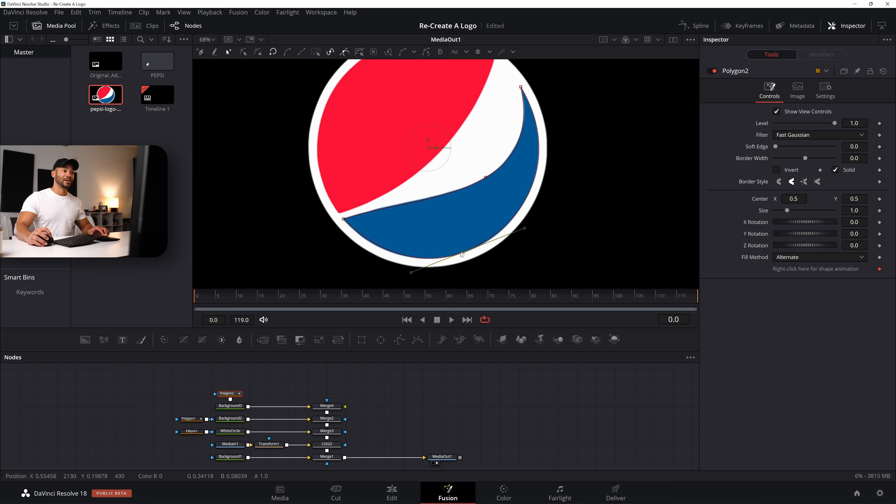
left_click_drag(462, 253, 461, 254)
left_click_drag(526, 228, 528, 227)
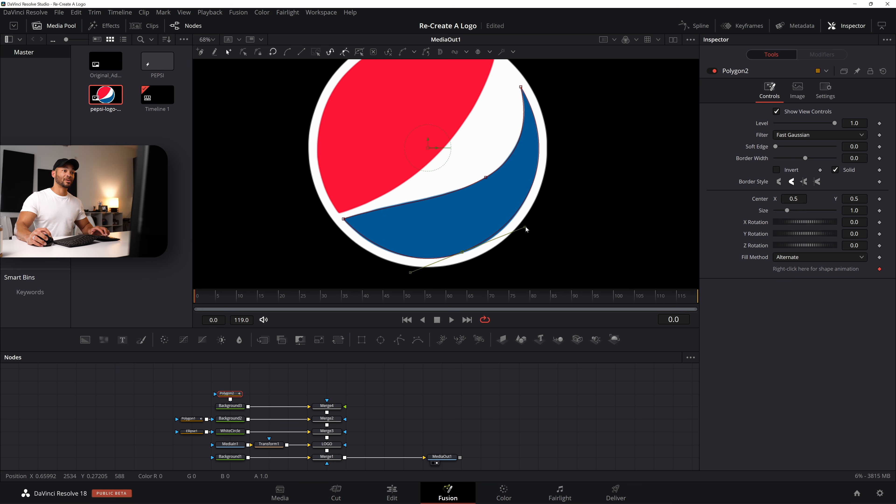
left_click_drag(462, 253, 464, 253)
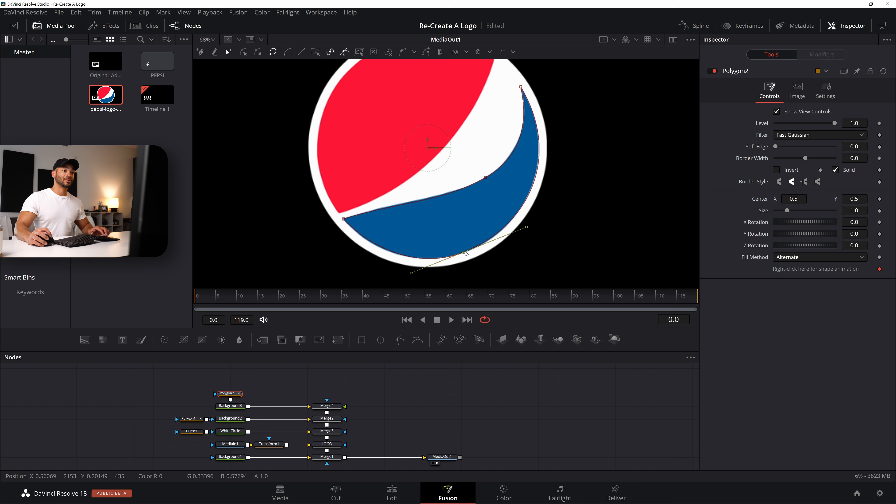
left_click(411, 272)
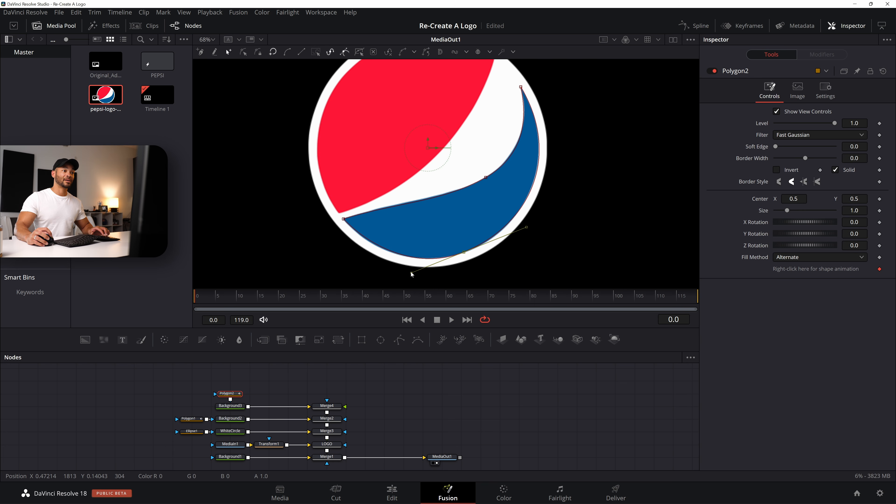
left_click(343, 219)
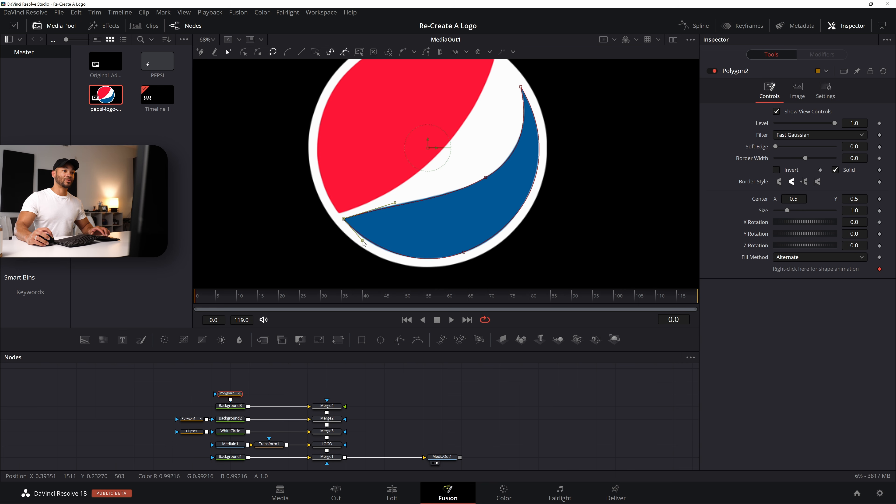
left_click_drag(364, 244, 365, 241)
left_click(463, 252)
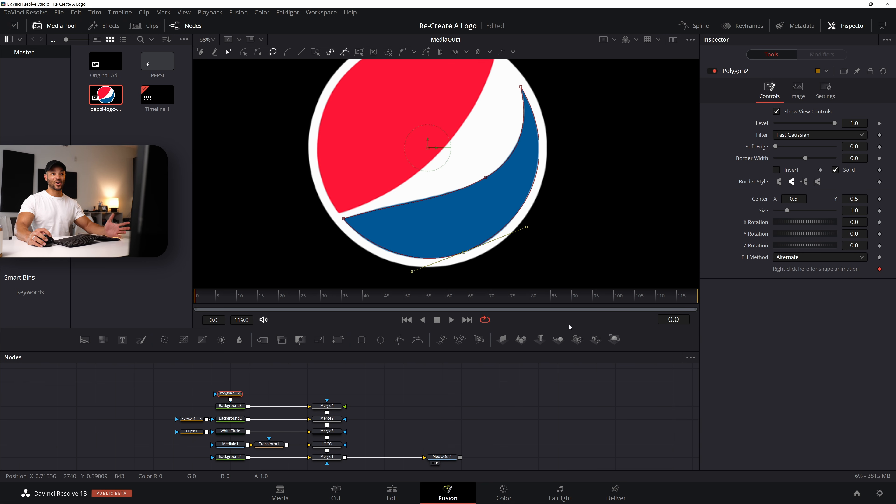
Inspect the completed blue polygon outline against the reference logo at different magnifications.
scroll(510, 184, "down", 2)
scroll(511, 187, "up", 4)
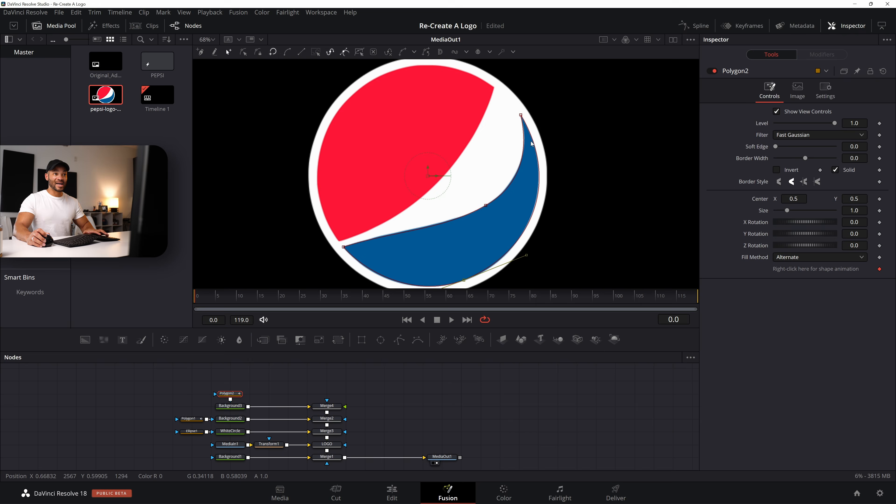
scroll(531, 141, "up", 4)
scroll(530, 141, "down", 4)
scroll(506, 184, "up", 4)
scroll(524, 194, "down", 6)
scroll(472, 210, "up", 3)
scroll(483, 215, "down", 2)
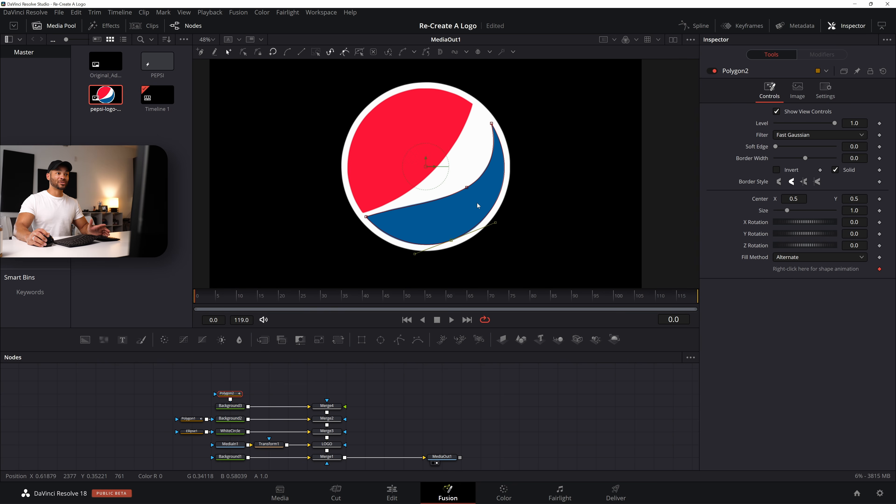
Compare the rebuilt logo at Merge3 with the full composite at MediaOut1 in the viewer.
left_click(327, 431)
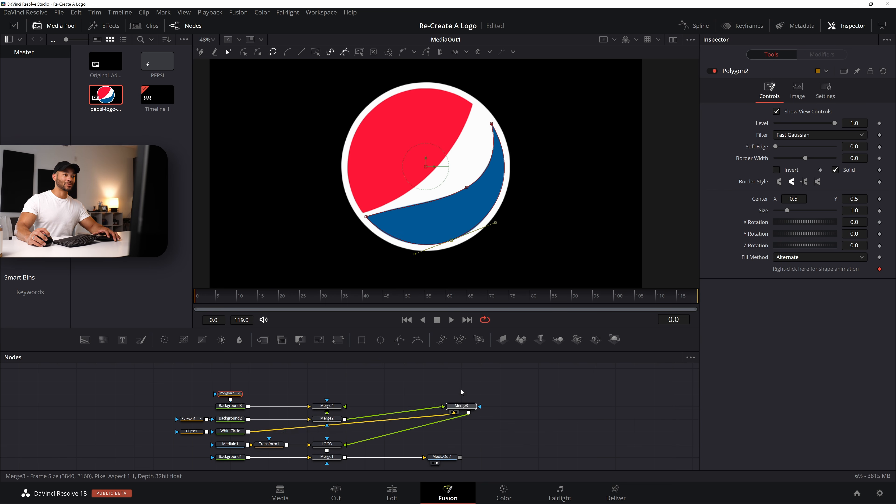
key("1")
left_click(565, 387)
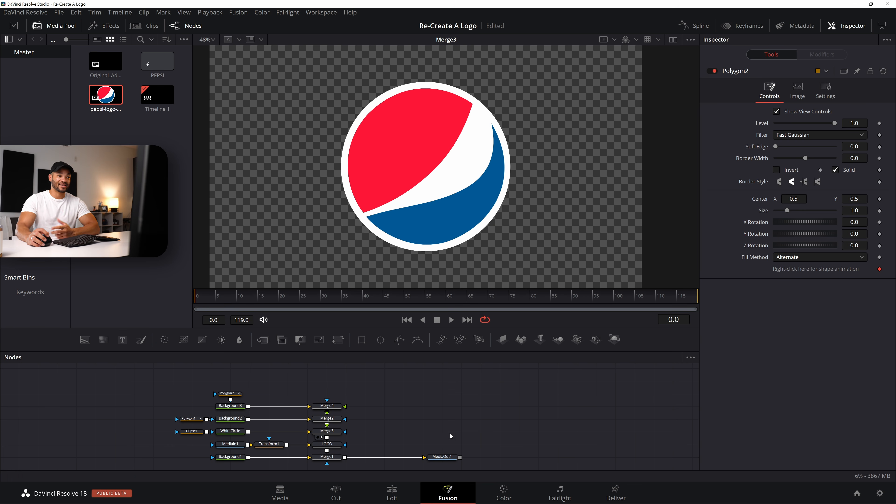
left_click(439, 456)
key("1")
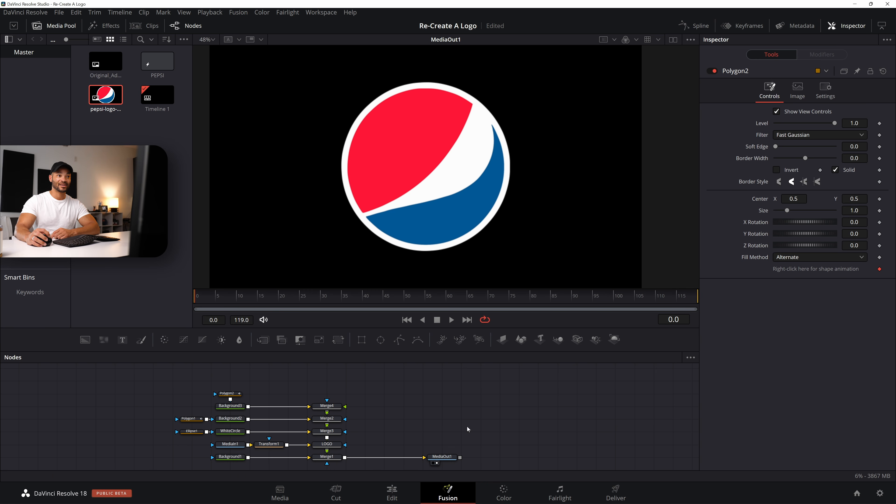
left_click(319, 437)
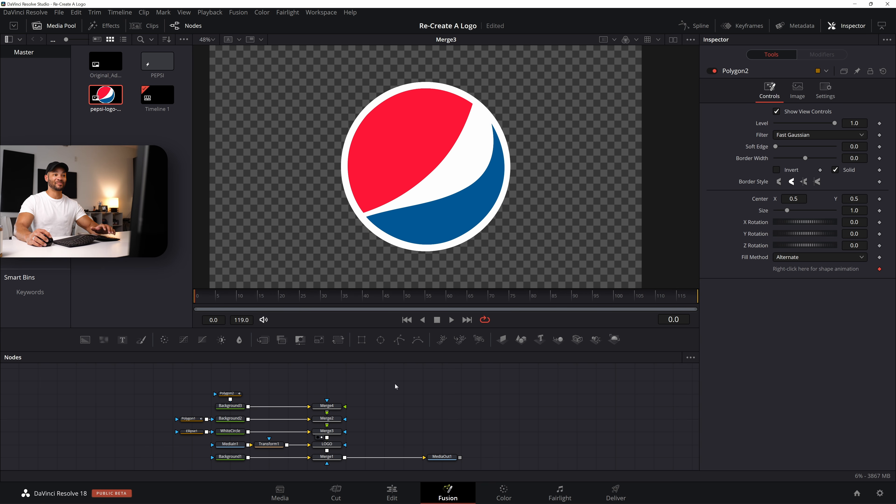
Move the rebuilt logo's node group up and delete the reference nodes MediaIn1, Transform1 and LOGO.
left_click_drag(390, 378, 141, 437)
left_click_drag(319, 431, 319, 419)
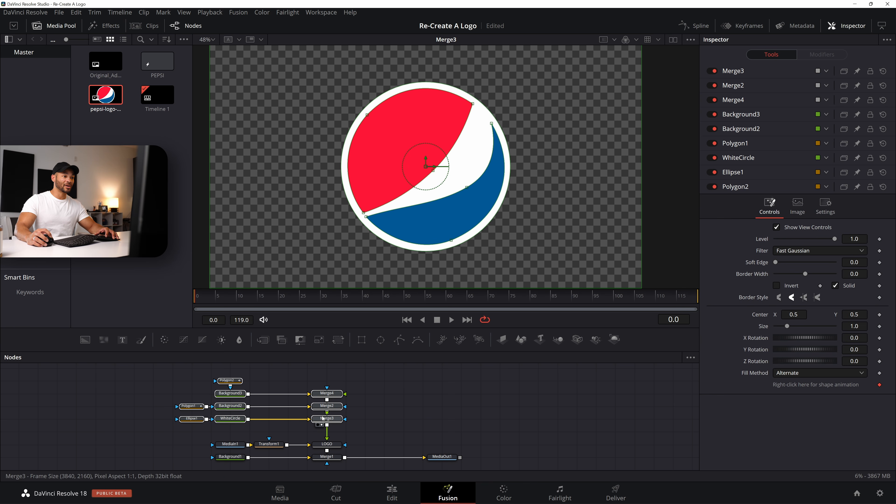
left_click_drag(393, 437, 197, 453)
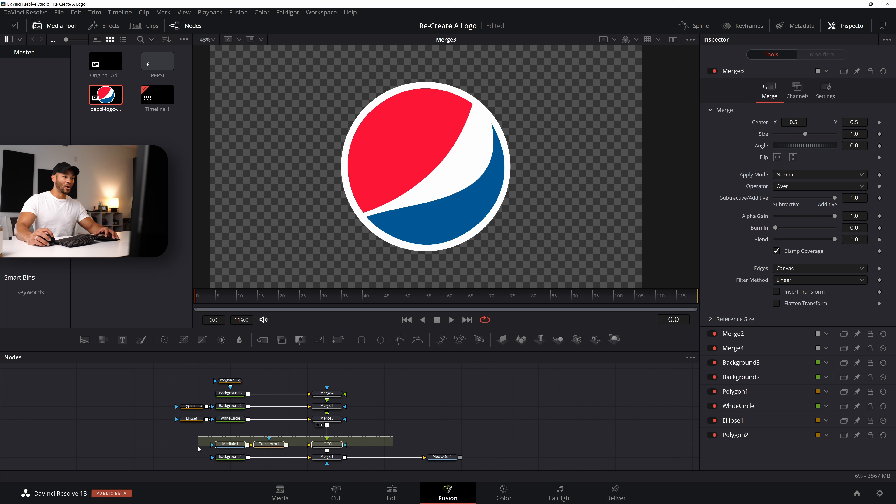
left_click_drag(385, 432, 178, 454)
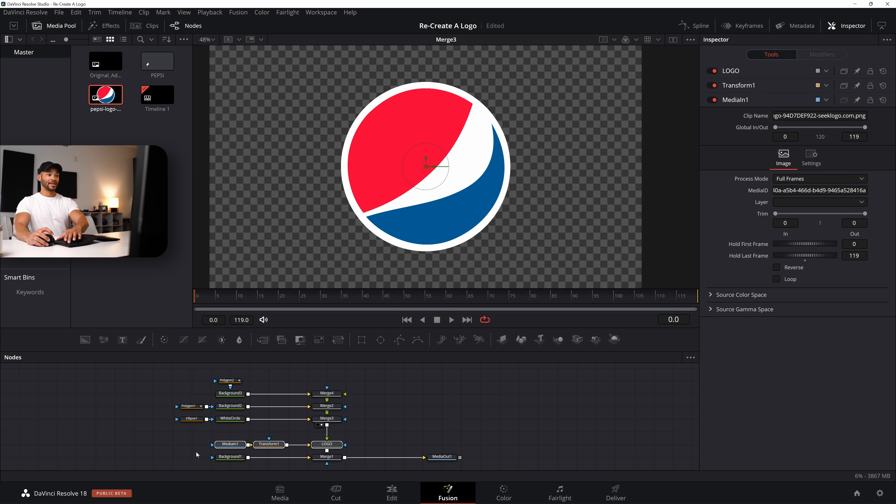
key("Delete")
Connect Merge3's output to Merge1 as the foreground and show MediaOut1 in the viewer.
left_click_drag(345, 419, 327, 452)
left_click_drag(442, 455, 558, 231)
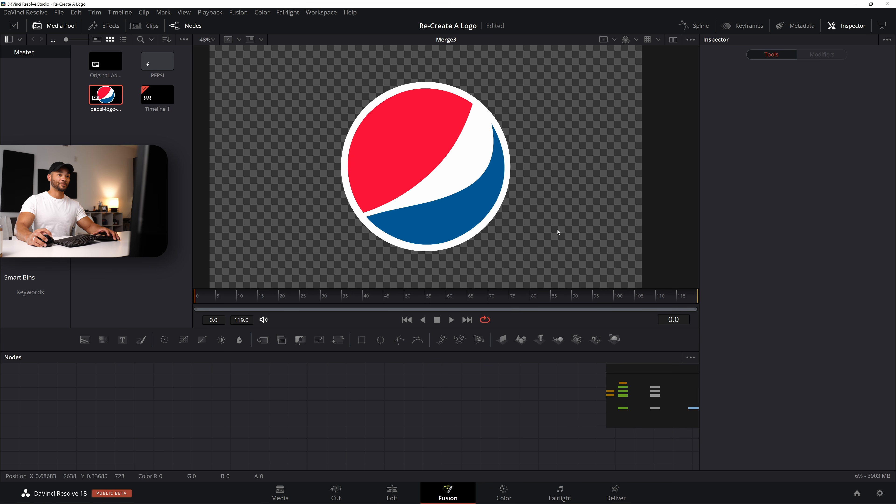
scroll(441, 382, "down", 5)
left_click(446, 415)
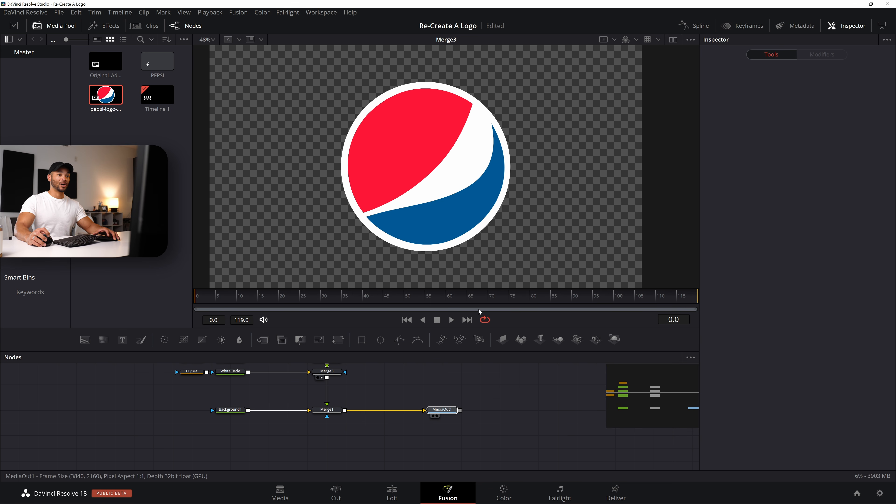
left_click_drag(488, 219, 489, 219)
scroll(486, 419, "up", 3)
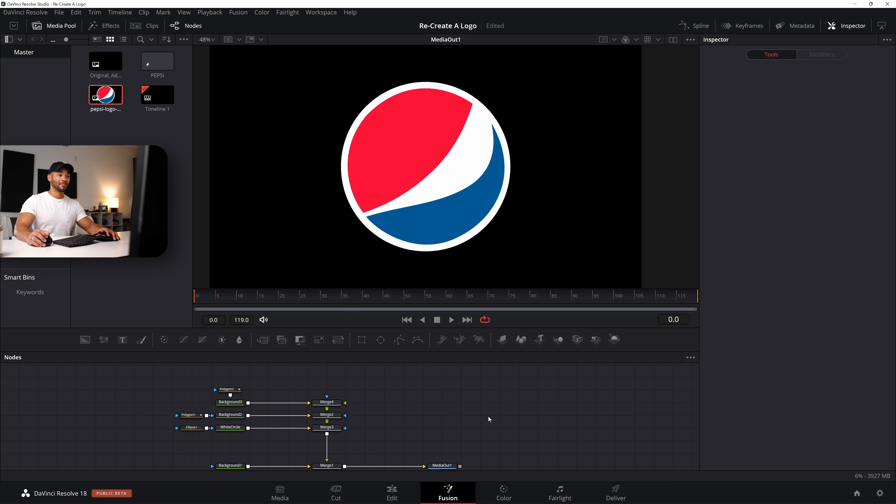
Shift Background3 and its Polygon2 mask slightly left in the node graph, and show the settings of Ellipse1.
left_click_drag(375, 384, 259, 413)
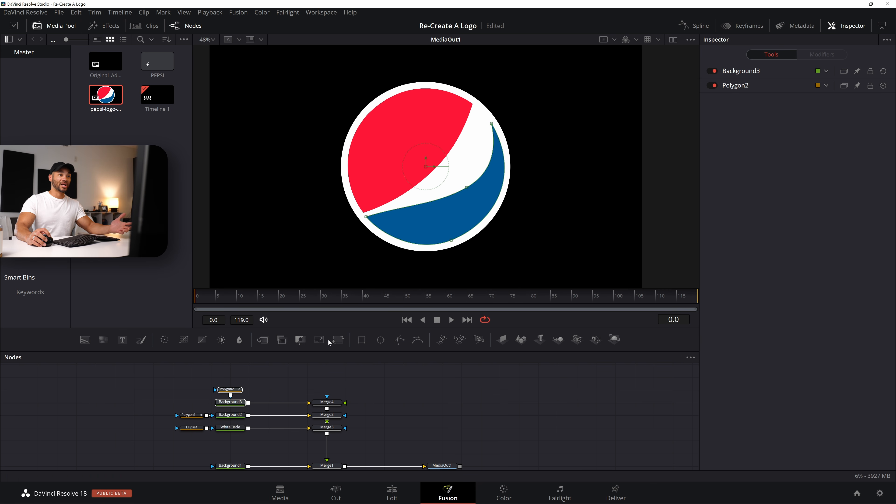
left_click_drag(228, 388, 210, 388)
left_click_drag(153, 416, 153, 446)
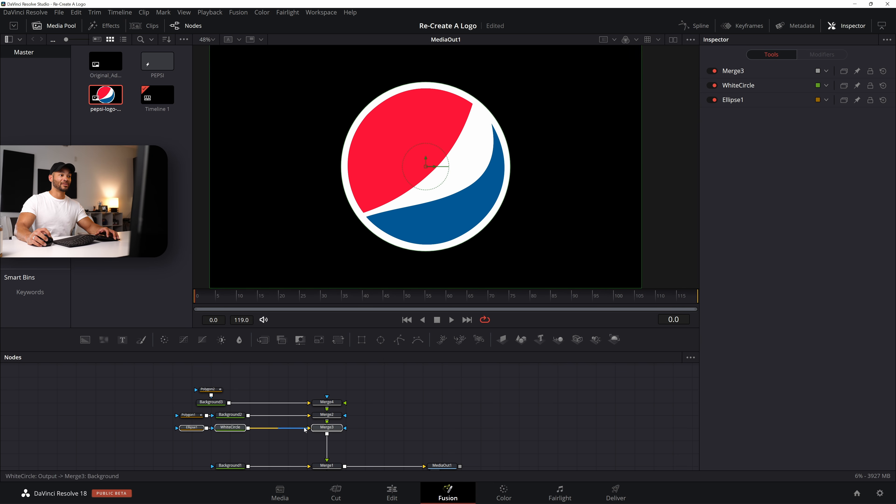
left_click(190, 428)
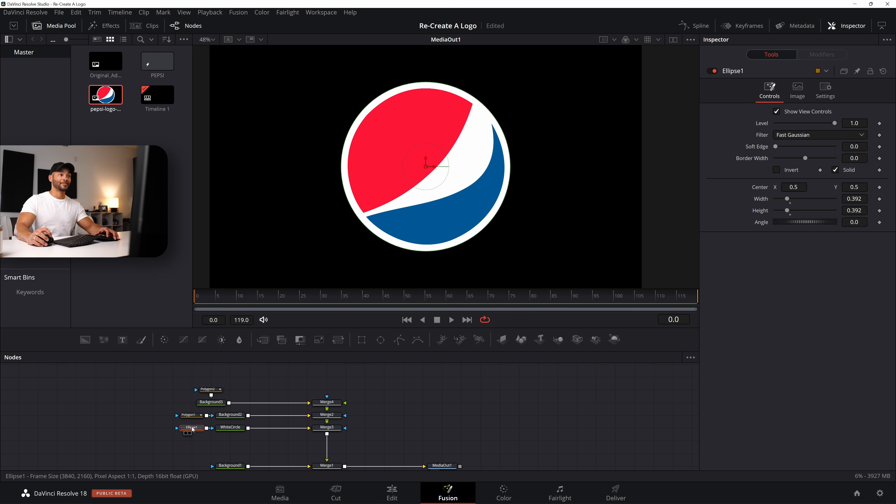
Make Background1 fully transparent by setting its Alpha to 0.0.
scroll(228, 447, "down", 2)
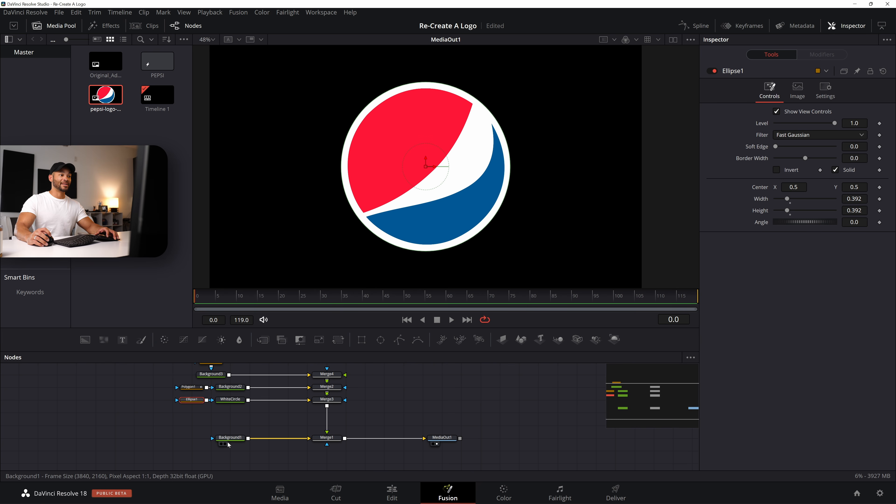
left_click(230, 437)
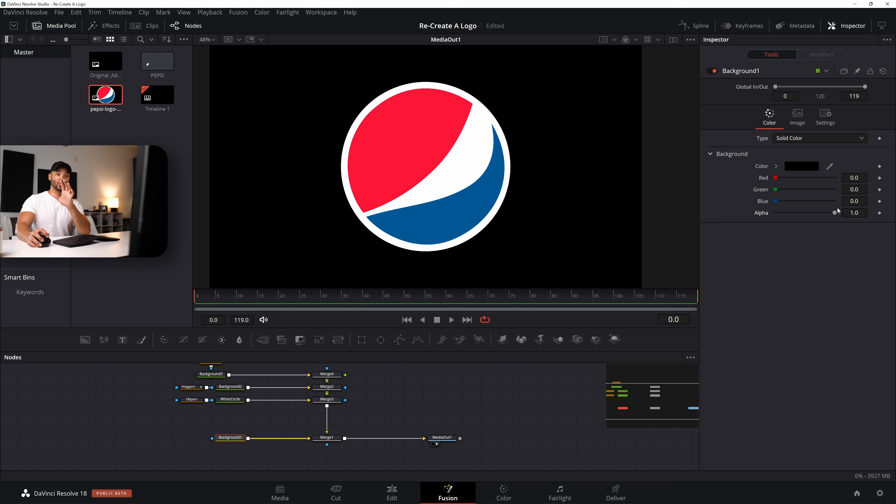
left_click_drag(834, 212, 774, 213)
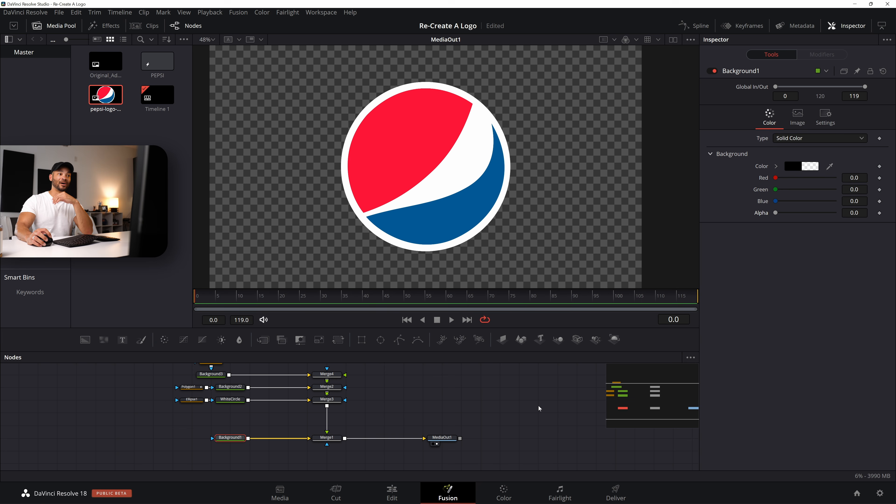
scroll(438, 402, "up", 2)
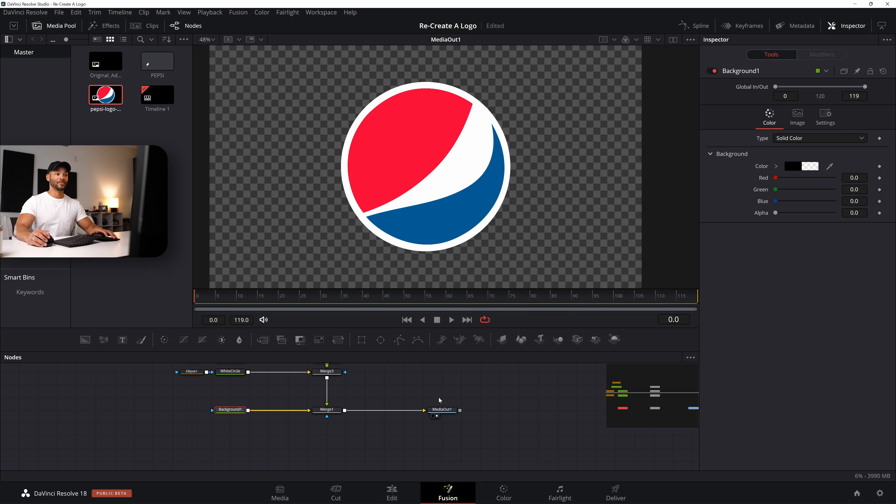
Switch to the Edit page and place the playhead over the PEPSI clip at 01:00:03:03.
scroll(437, 401, "down", 2)
scroll(437, 402, "up", 2)
left_click_drag(431, 367, 97, 439)
left_click(380, 494)
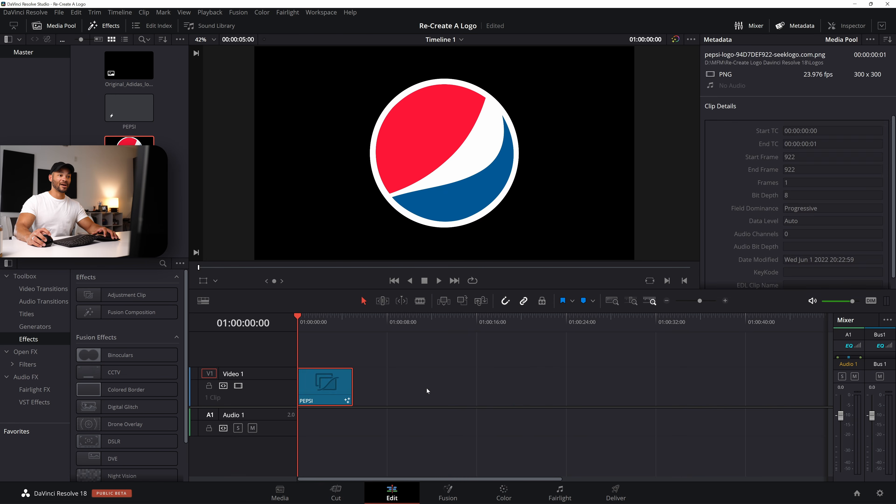
mouse_move(316, 387)
left_mouse_down()
mouse_move(535, 394)
mouse_move(326, 402)
left_mouse_up()
left_click(526, 324)
left_click(332, 322)
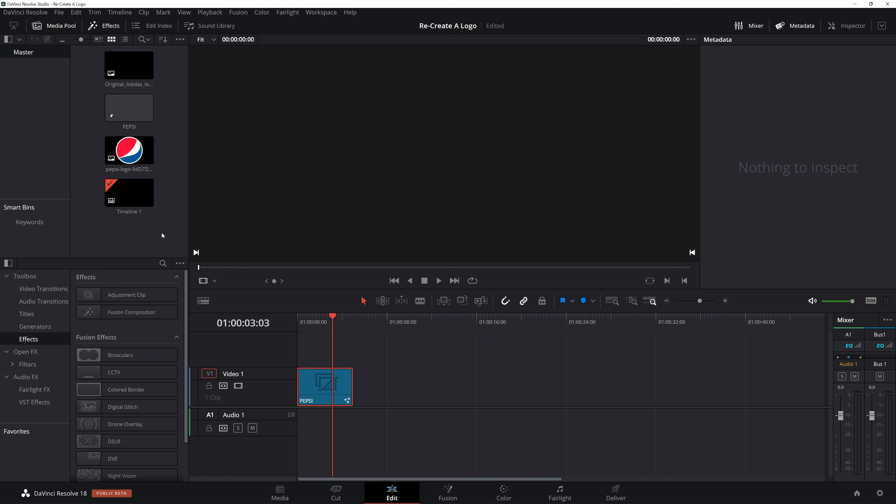
Create a new Fusion composition clip named ADIDAS in the Master bin.
right_click(141, 219)
right_click(110, 233)
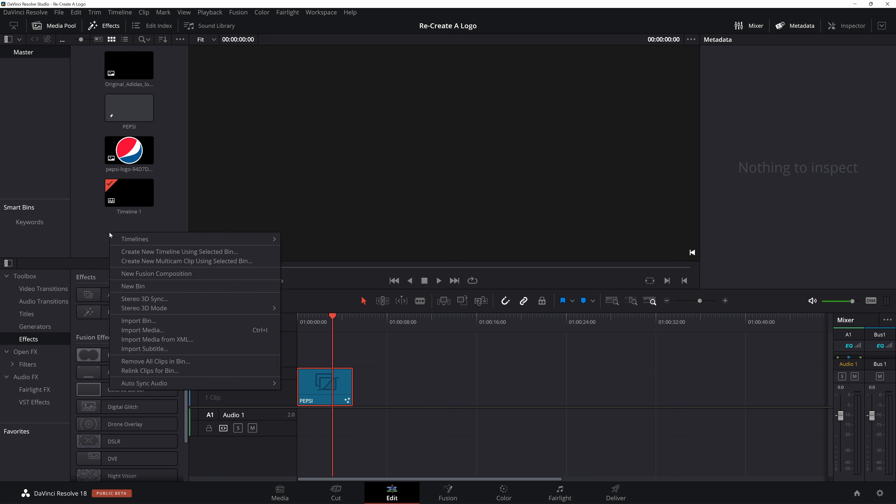
left_click(175, 274)
type("ADIDAS")
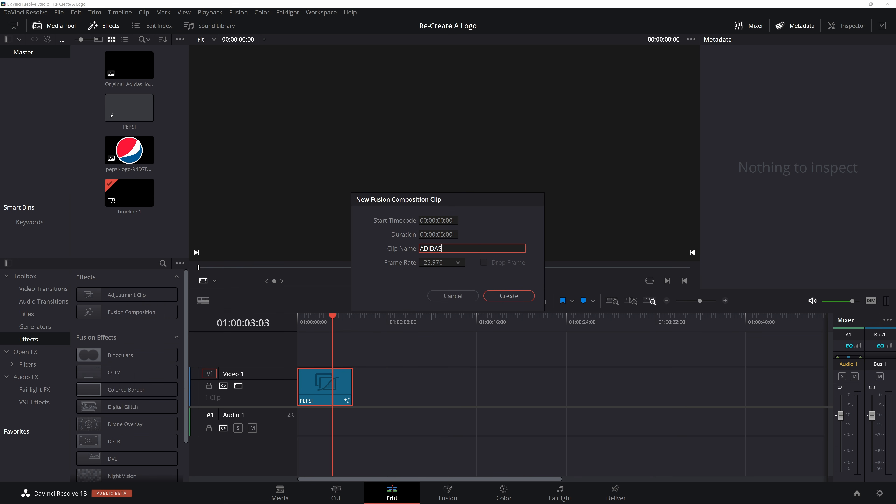
key("Return")
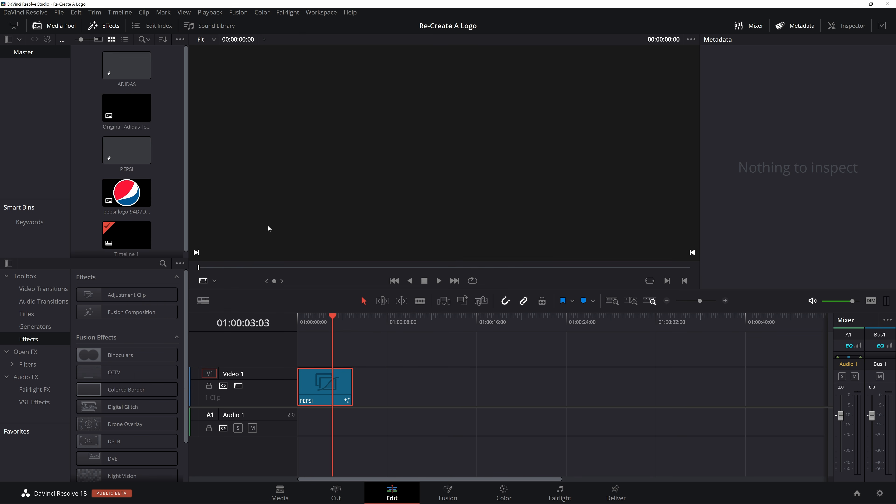
Place the ADIDAS composition on Video 1 after the PEPSI clip and open it in the Fusion page.
left_click_drag(127, 67, 411, 386)
left_click(412, 344)
right_click(430, 390)
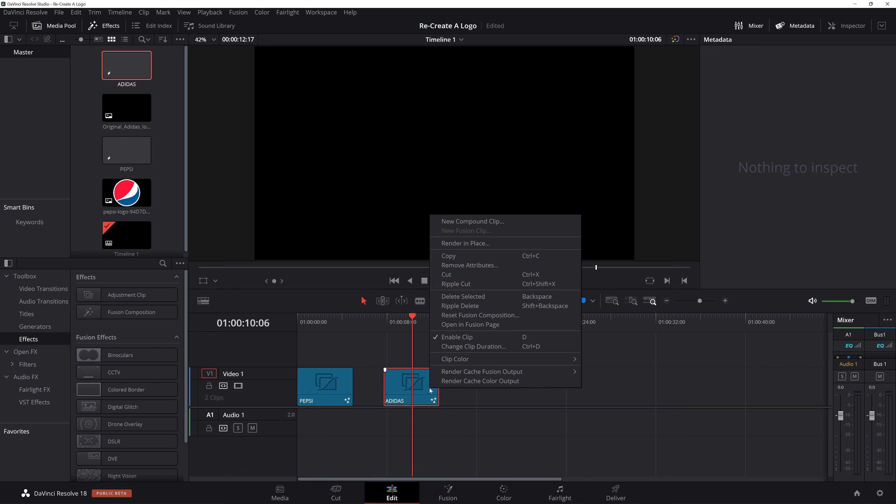
left_click(490, 326)
left_click_drag(221, 401, 480, 406)
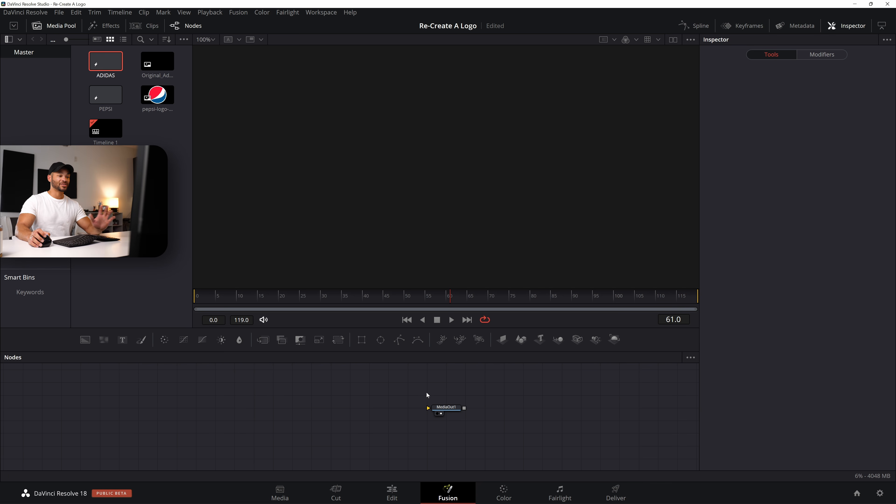
Add a Background node and link it through a new Merge node to MediaOut1.
left_click(84, 340)
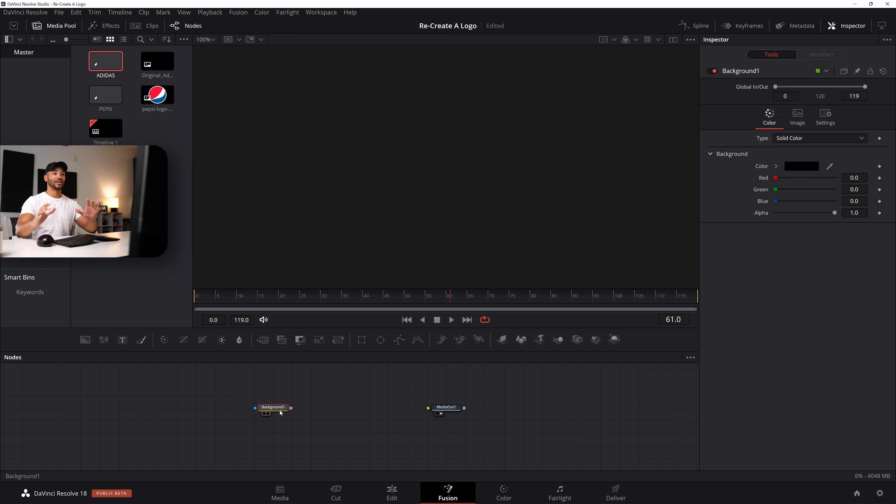
left_click(262, 339)
left_click_drag(349, 408, 428, 408)
left_click_drag(333, 411, 372, 411)
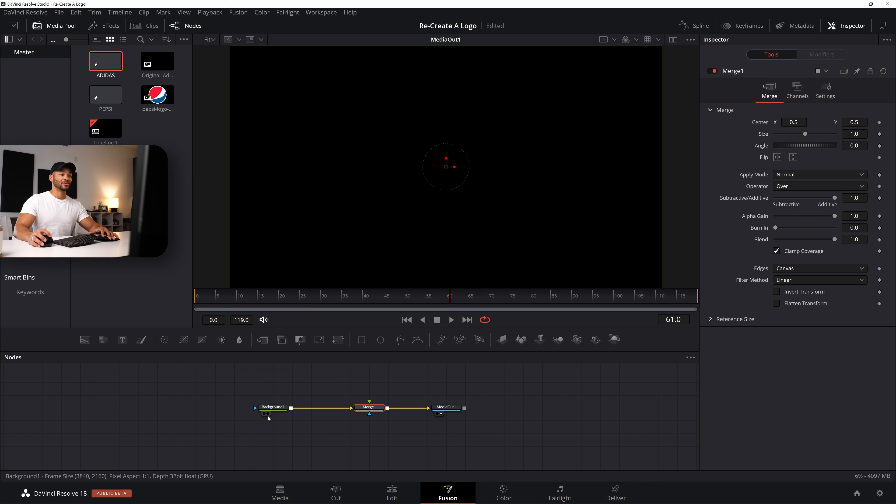
Set Background1's color to white, #ffffff.
left_click(273, 407)
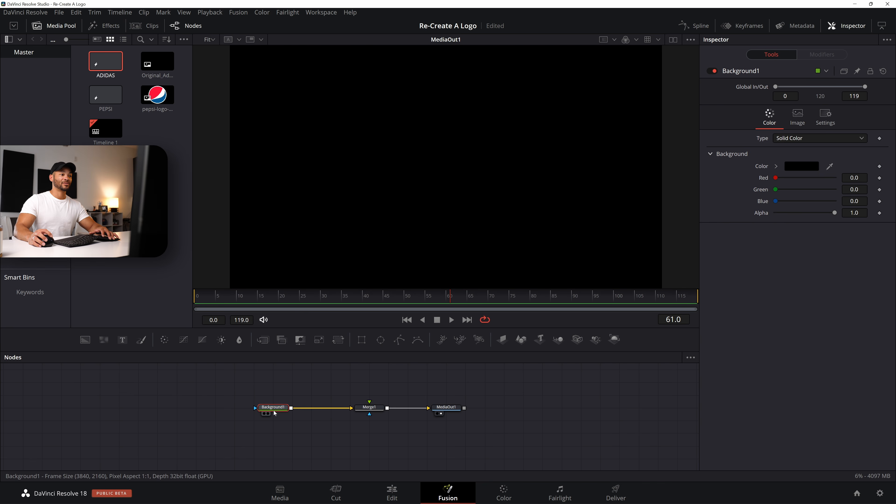
left_click(798, 166)
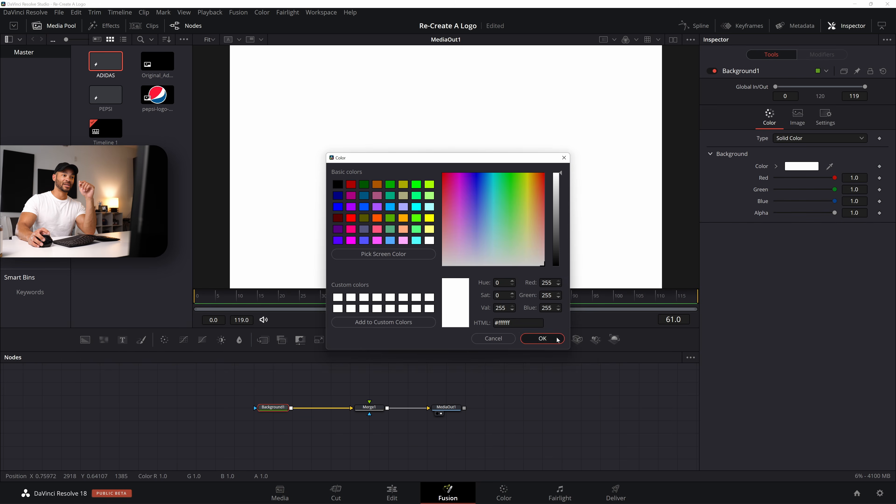
left_click(542, 339)
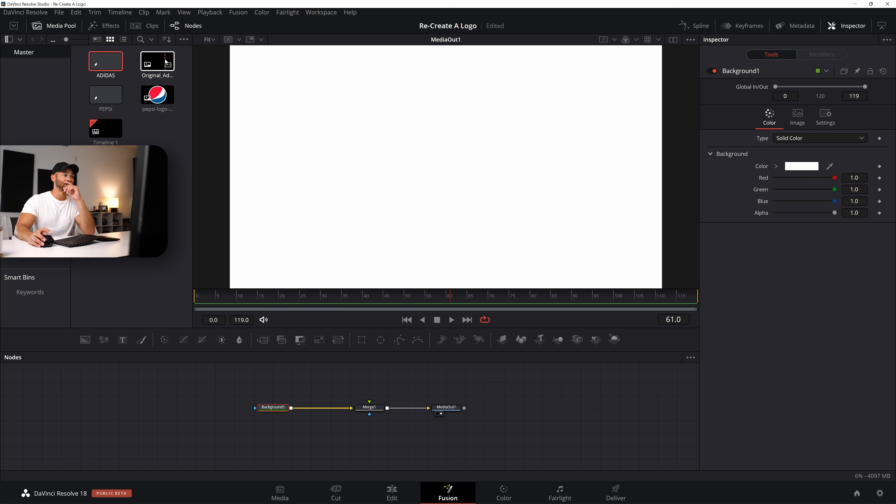
Add the original Adidas logo image as MediaIn1 above Background1 and feed it through a new Merge node into Merge1's foreground.
left_click_drag(166, 62, 307, 388)
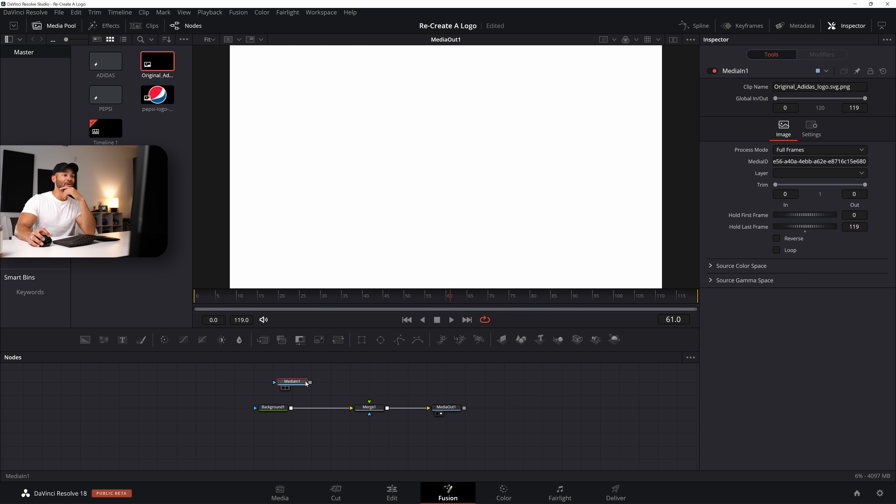
left_click(262, 340)
left_click_drag(338, 384, 369, 407)
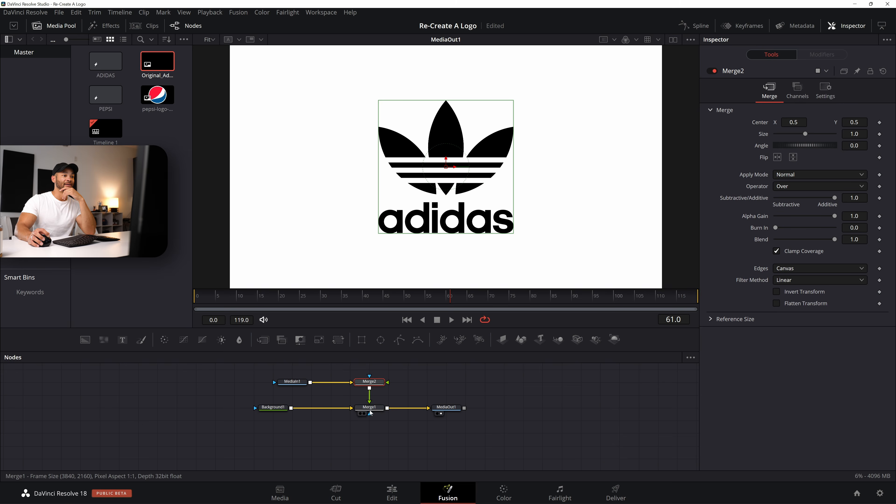
left_click_drag(292, 381, 272, 381)
Rename Merge2 as LOGO and move it together with MediaIn1 down close to the Background1 and Merge1 row.
left_click(375, 384)
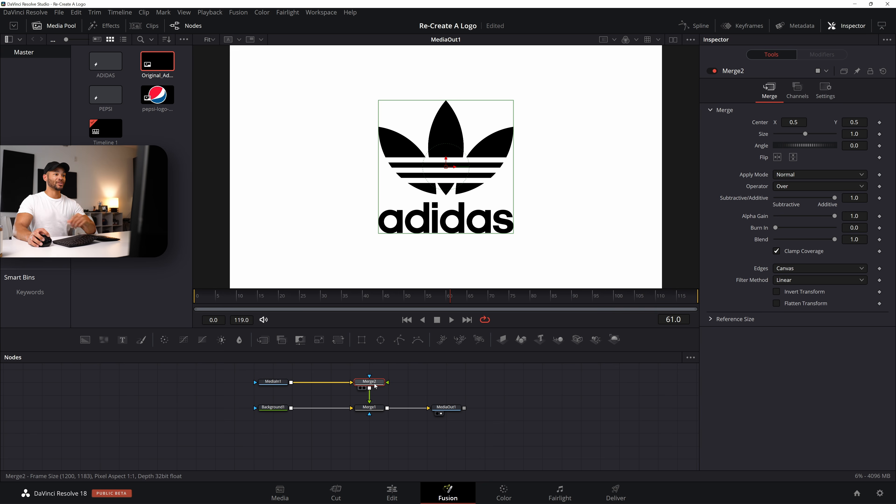
key("F2")
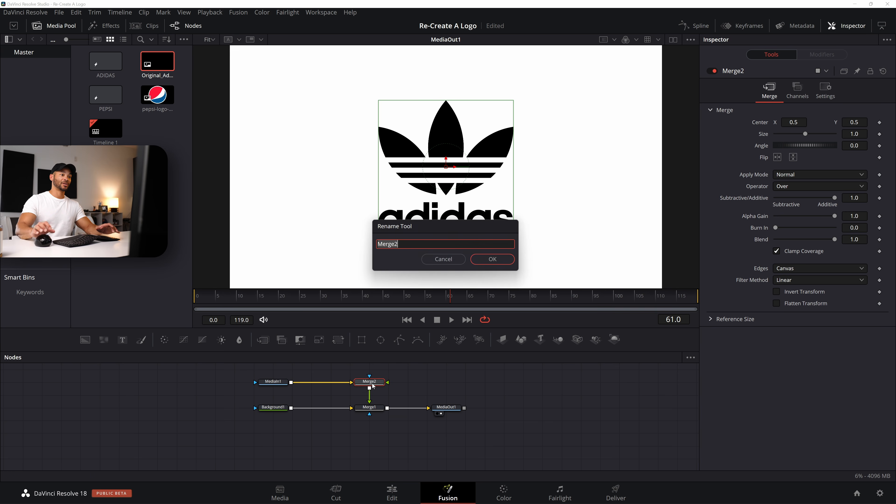
type("LOGO")
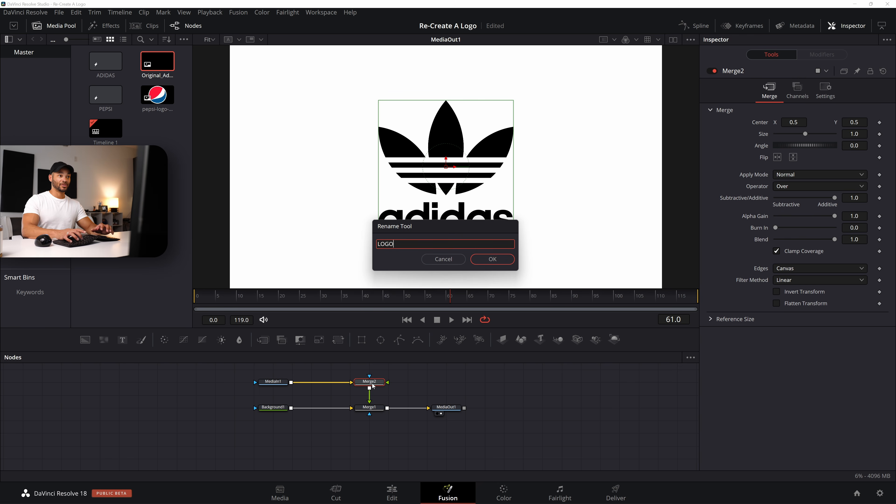
key("Return")
left_click_drag(410, 373, 274, 397)
left_click_drag(445, 394, 432, 418)
left_click(401, 409)
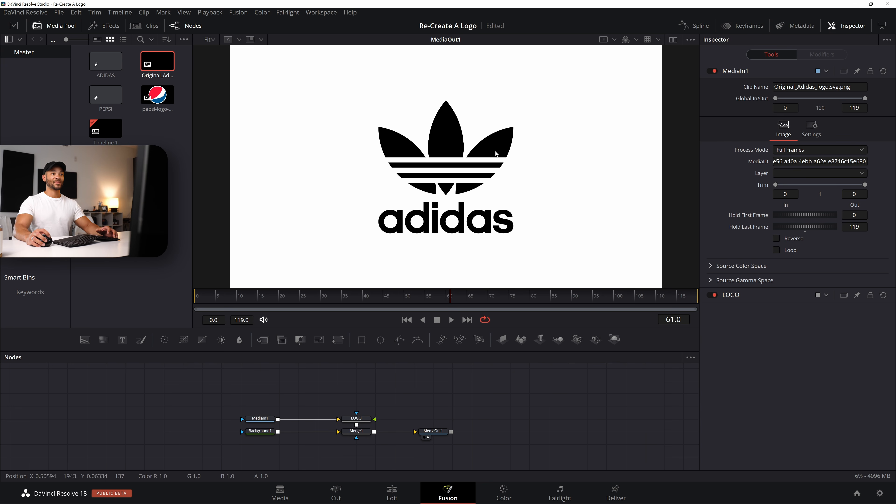
Insert a Transform node after MediaIn1 and set its Size to 1.5.
left_click(260, 420)
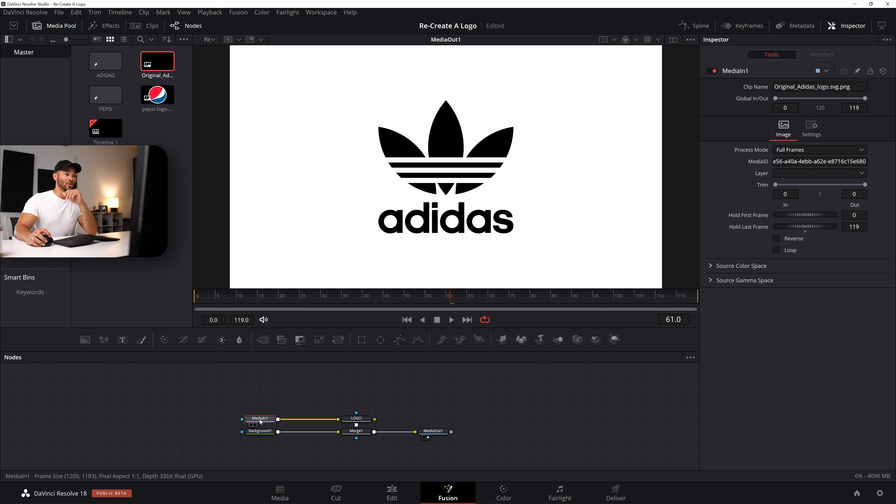
left_click(344, 341)
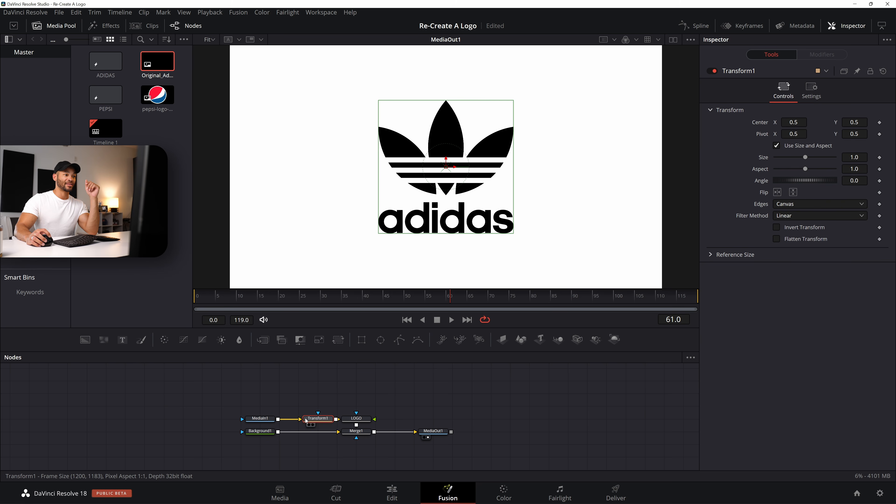
left_click_drag(854, 158, 887, 158)
double_click(854, 158)
type("1.5")
key("Return")
left_click(540, 418)
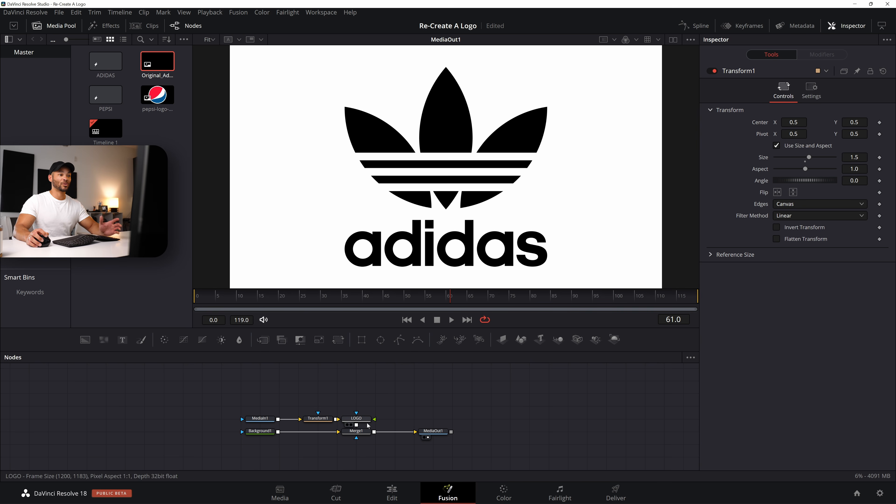
Add a second Background node above MediaIn1 and feed it through a new Merge node into the LOGO merge's foreground.
left_click(86, 340)
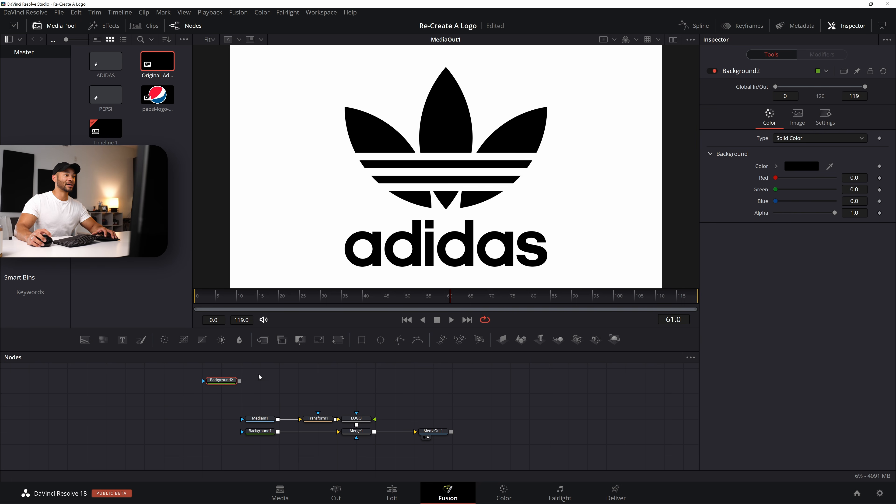
left_click_drag(223, 378, 262, 391)
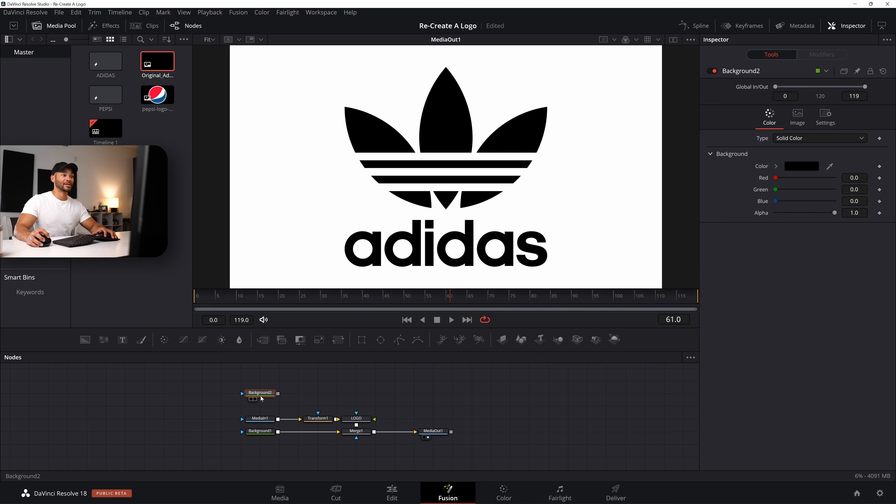
left_click(262, 340)
left_click_drag(306, 394, 358, 420)
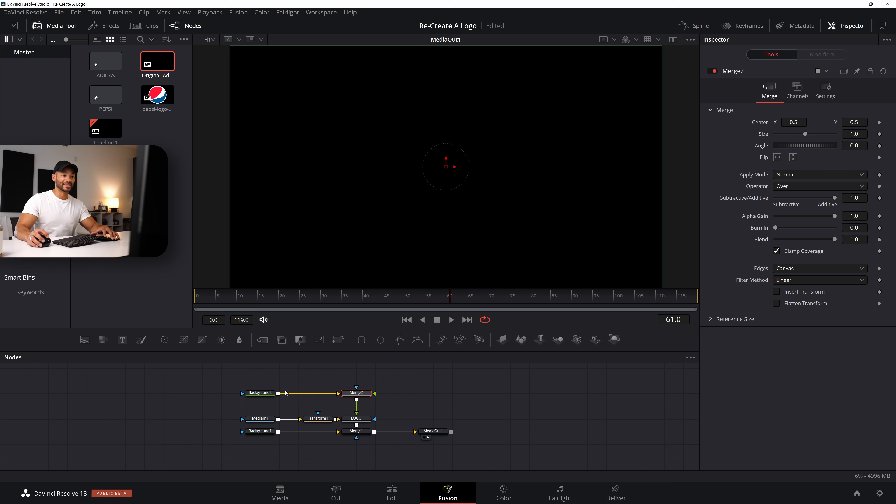
mouse_move(264, 396)
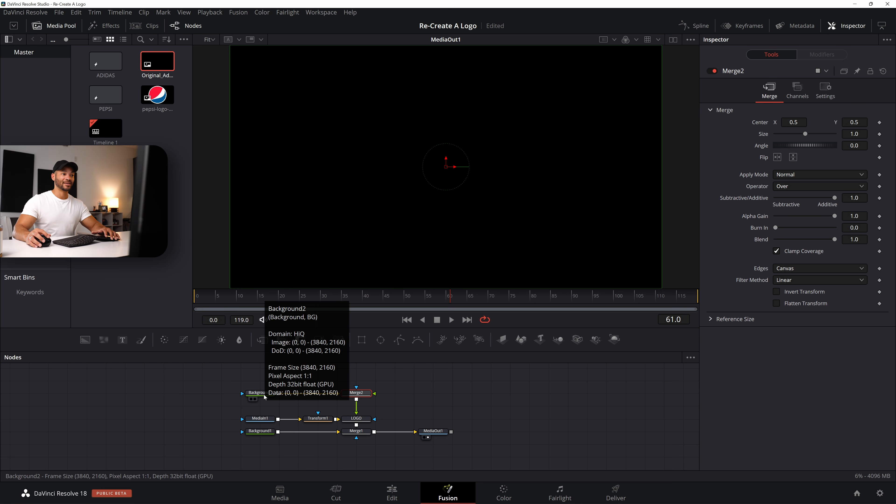
left_click_drag(278, 393, 356, 393)
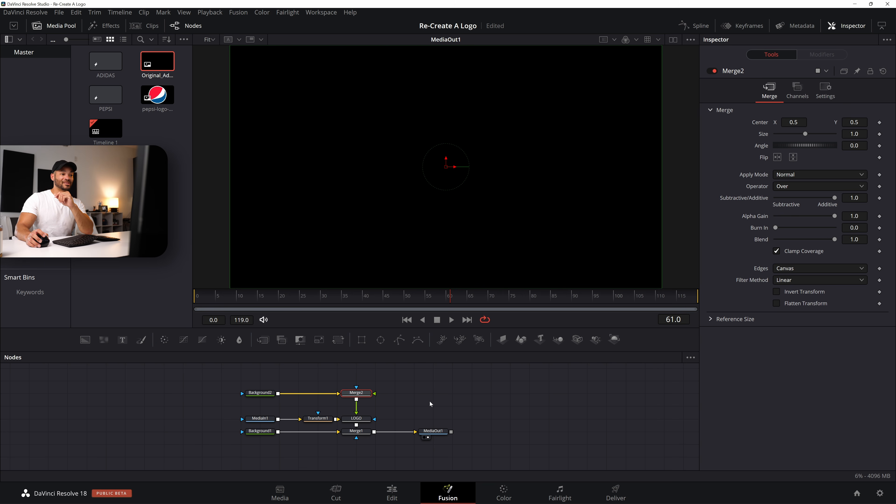
Line up all nodes to the grid and check the Arrange Tools grid snapping by nudging Background2.
right_click(425, 398)
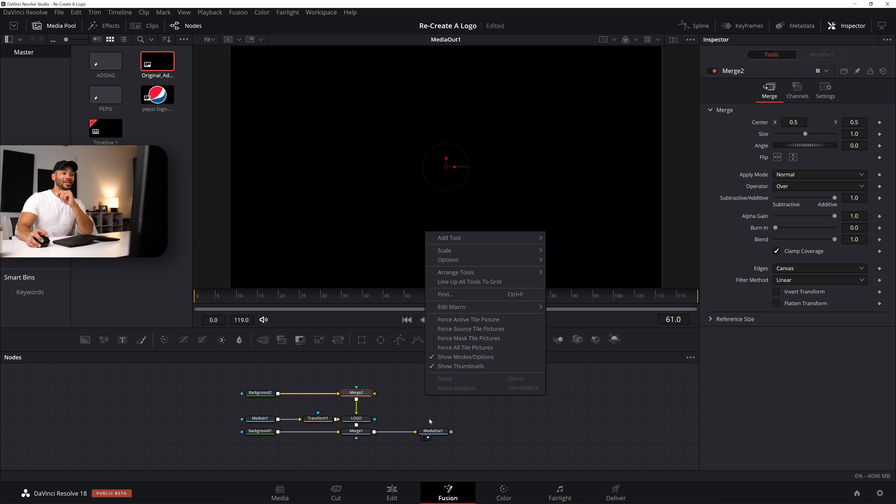
left_click(483, 283)
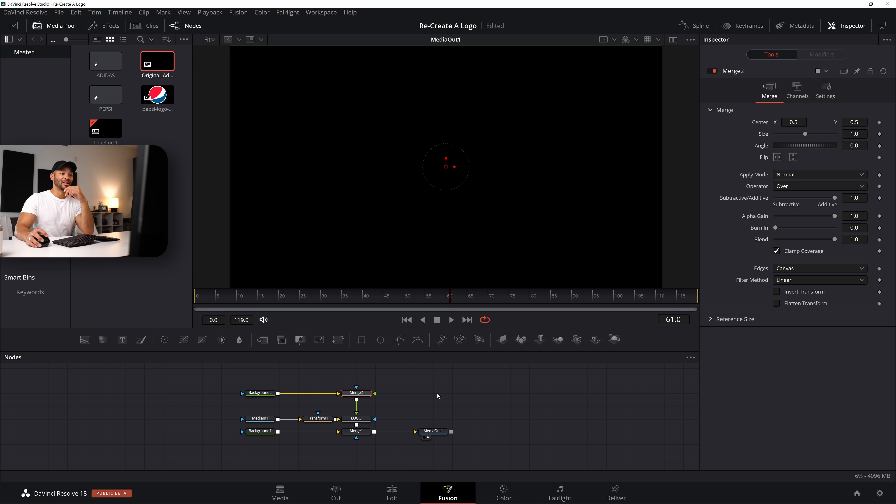
right_click(449, 402)
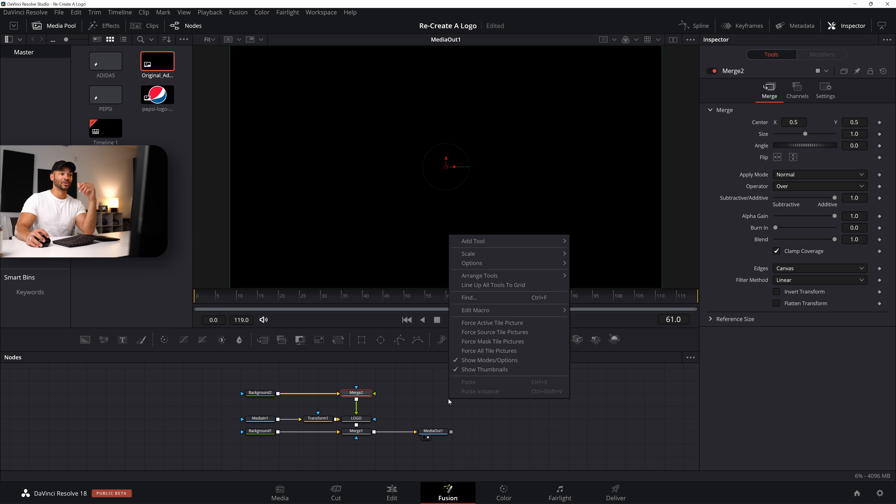
mouse_move(522, 278)
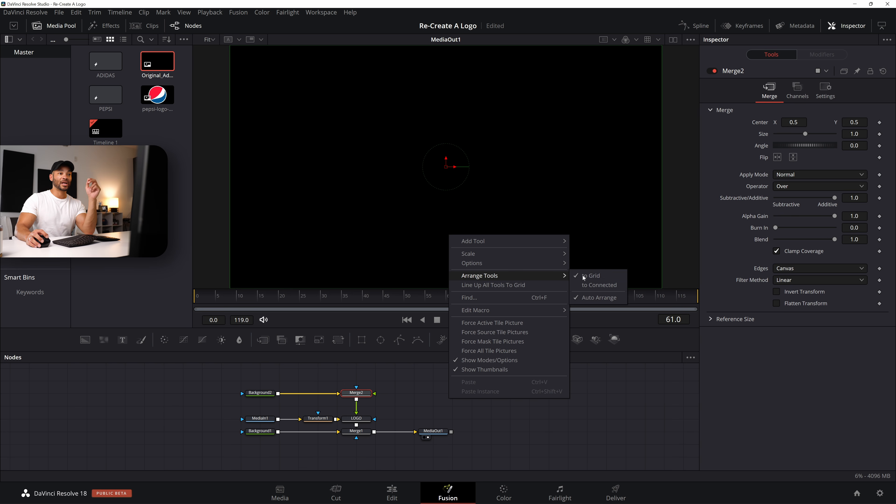
left_click(420, 404)
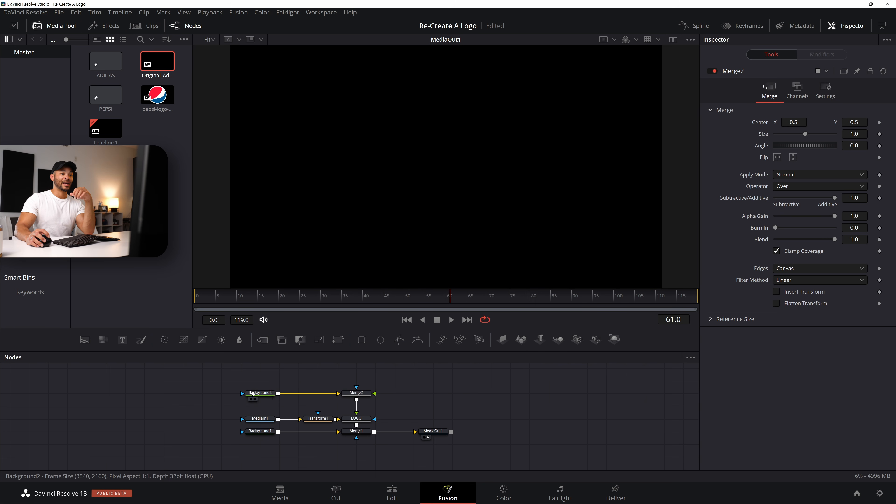
mouse_move(259, 395)
left_mouse_down()
mouse_move(321, 377)
mouse_move(245, 394)
mouse_move(275, 408)
mouse_move(267, 373)
mouse_move(251, 412)
mouse_move(267, 398)
left_mouse_up()
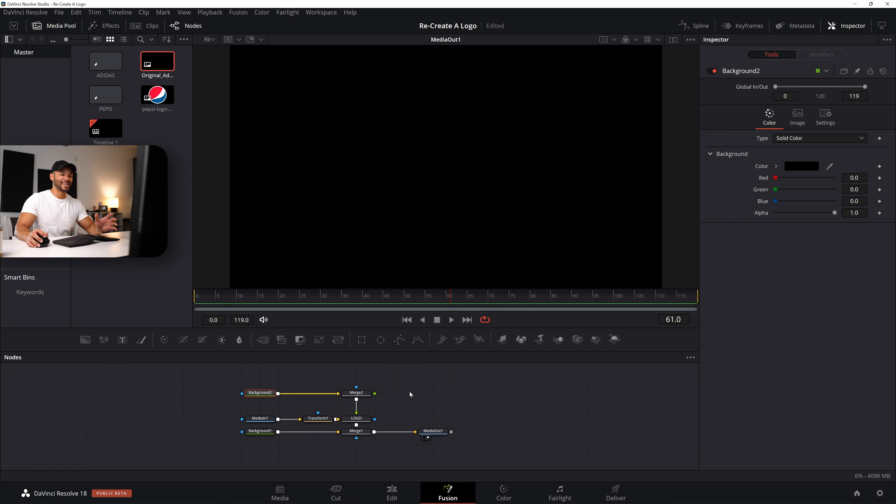
Set the Blend of the LOGO merge to 0.0.
scroll(394, 422, "up", 2)
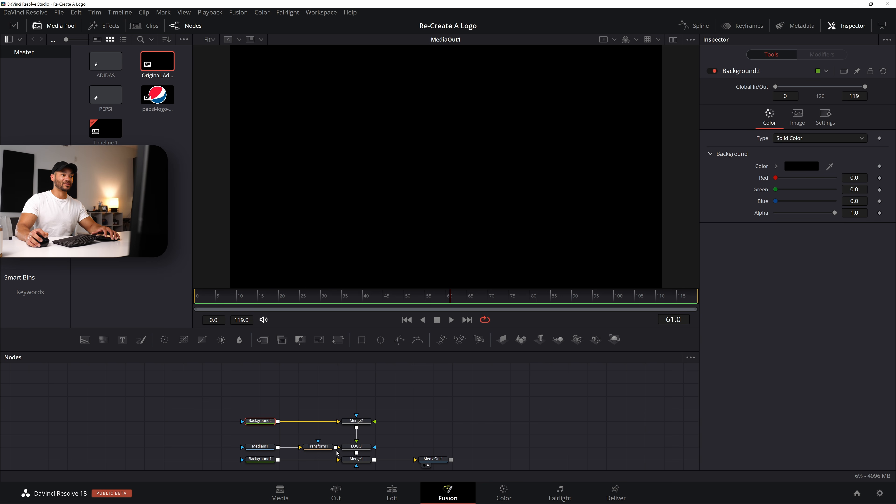
left_click(356, 446)
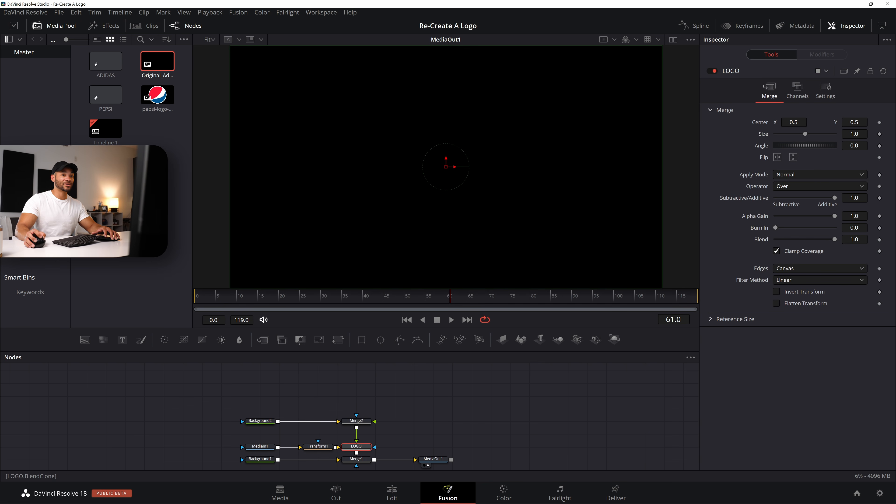
left_click_drag(835, 240, 749, 243)
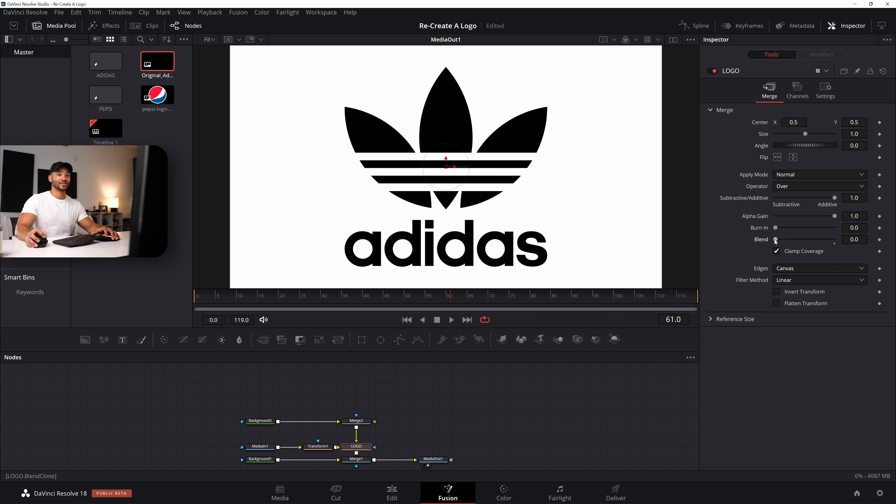
Rename the Background2 node to "LEAF Middle".
left_click(260, 422)
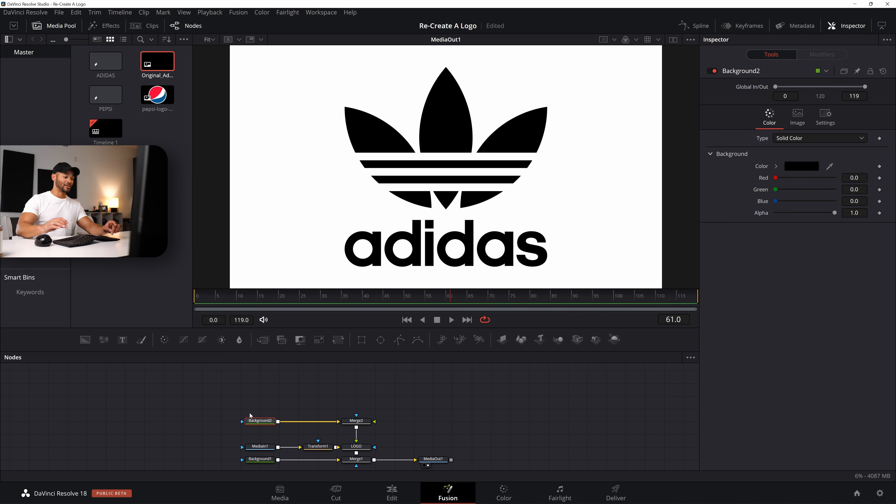
key("F2")
type("LEAF")
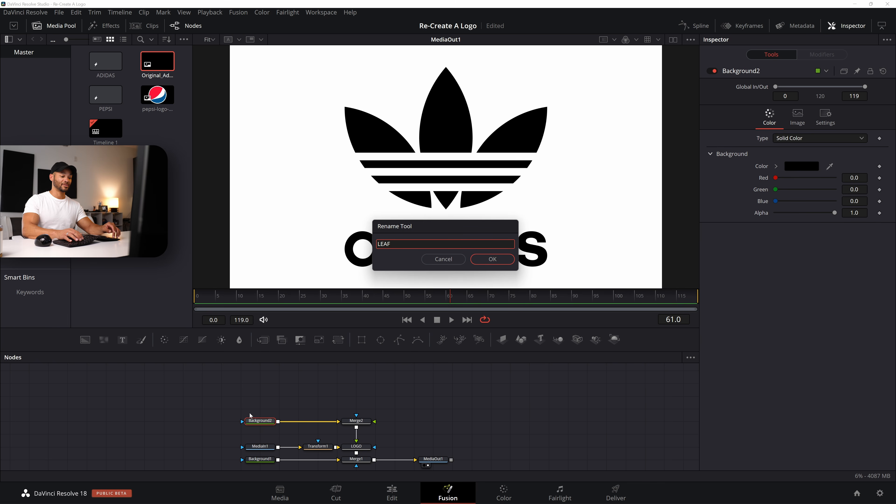
type("1 Middle")
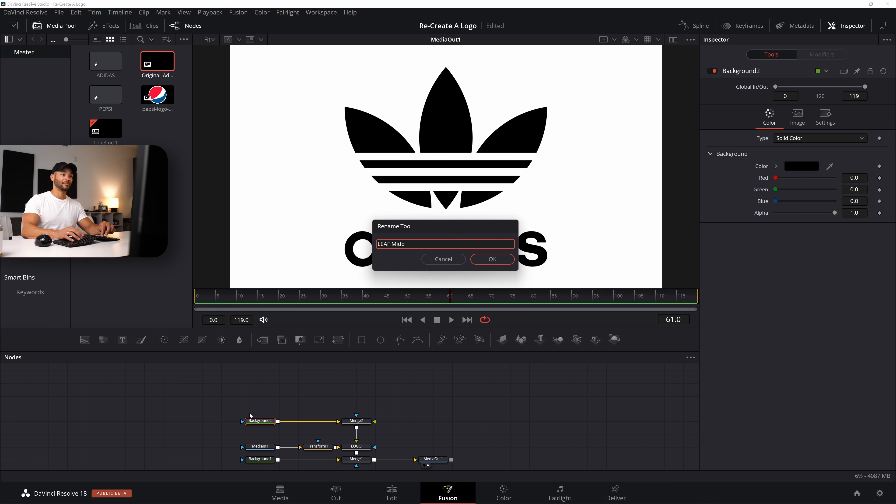
key("Return")
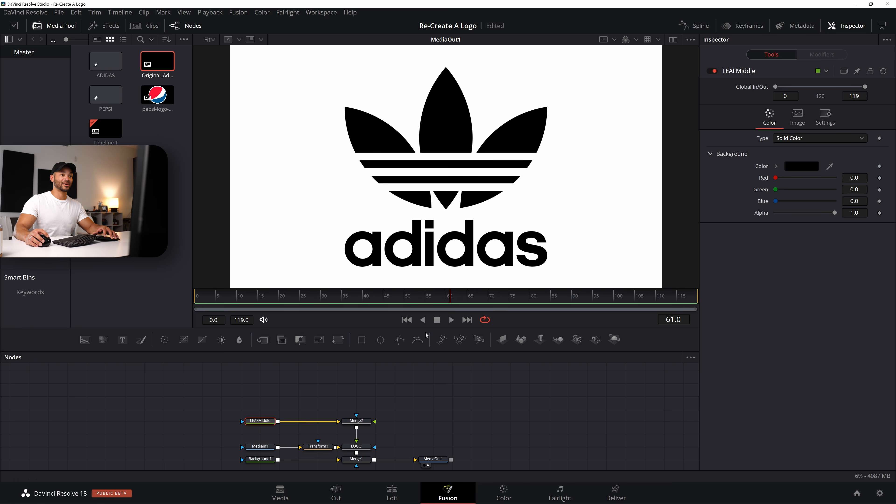
Add a Polygon mask to the LEAFMiddle node and trace a closed four-point curved outline around the logo's middle leaf, down to its lower tip.
left_click(399, 341)
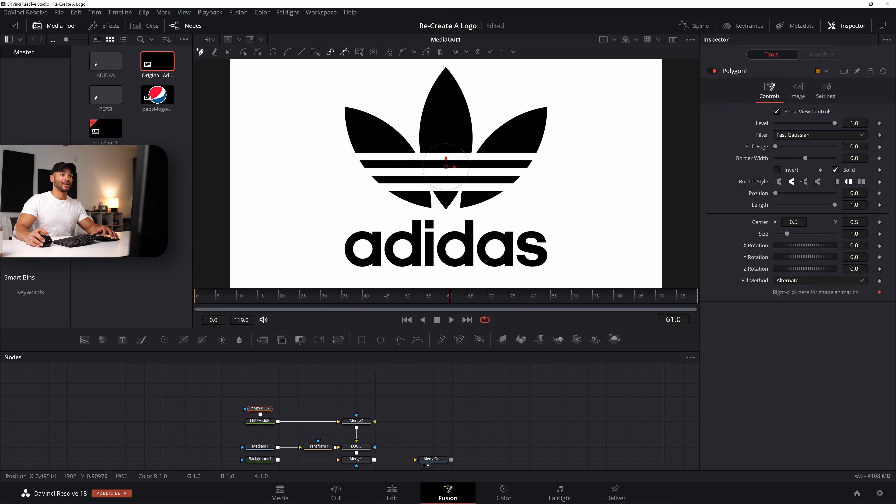
left_click_drag(445, 66, 489, 67)
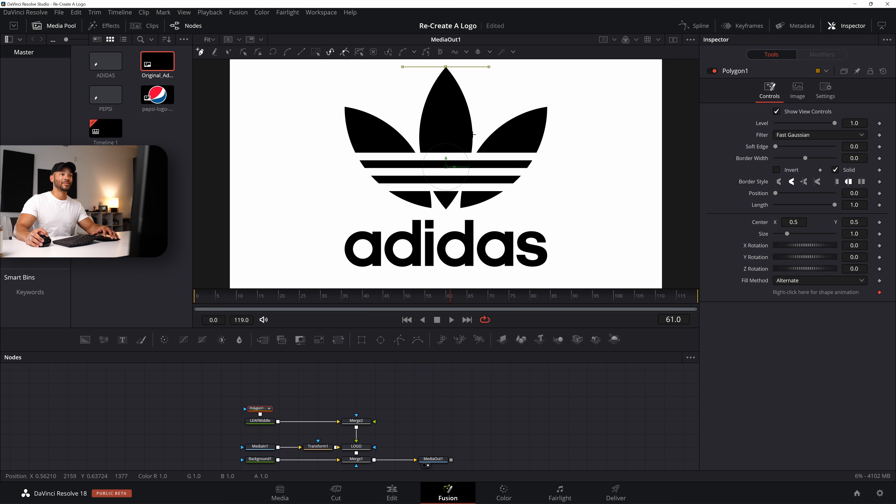
left_click_drag(473, 135, 472, 167)
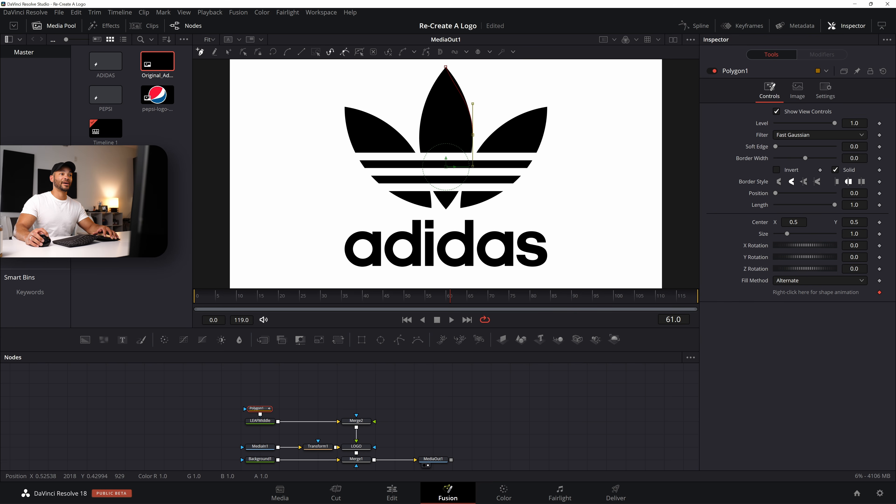
left_click(445, 209)
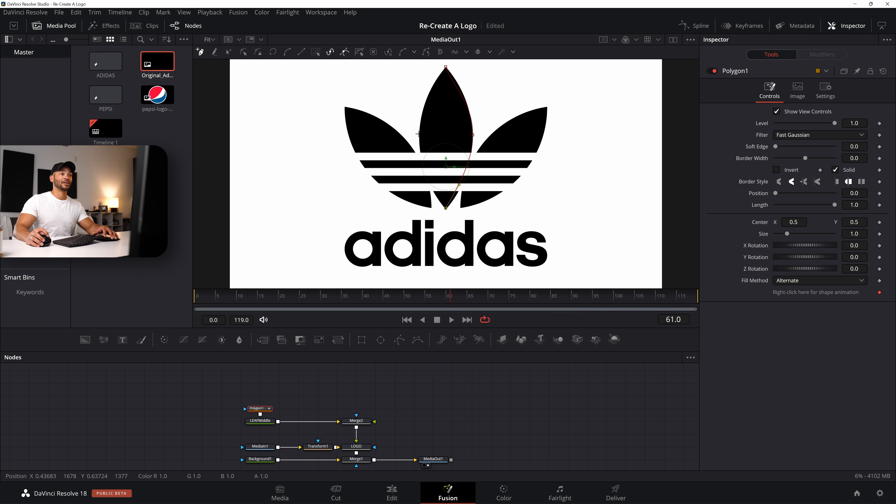
left_click_drag(419, 135, 419, 107)
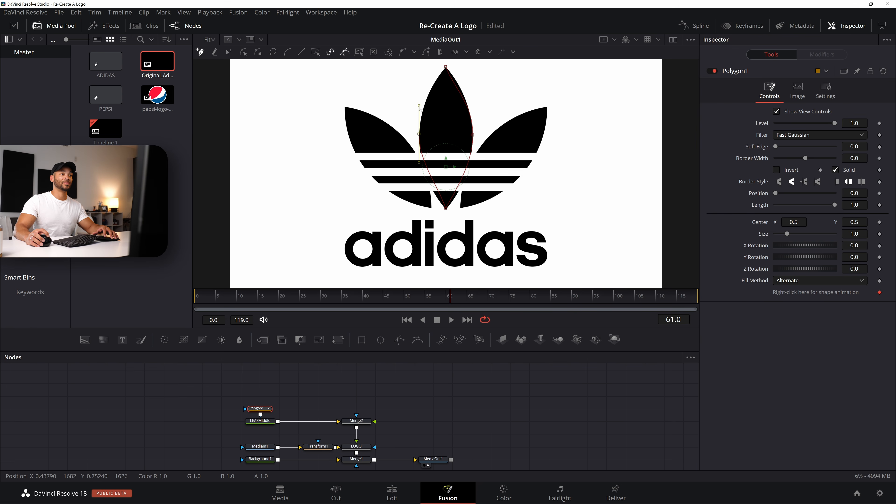
left_click(445, 67)
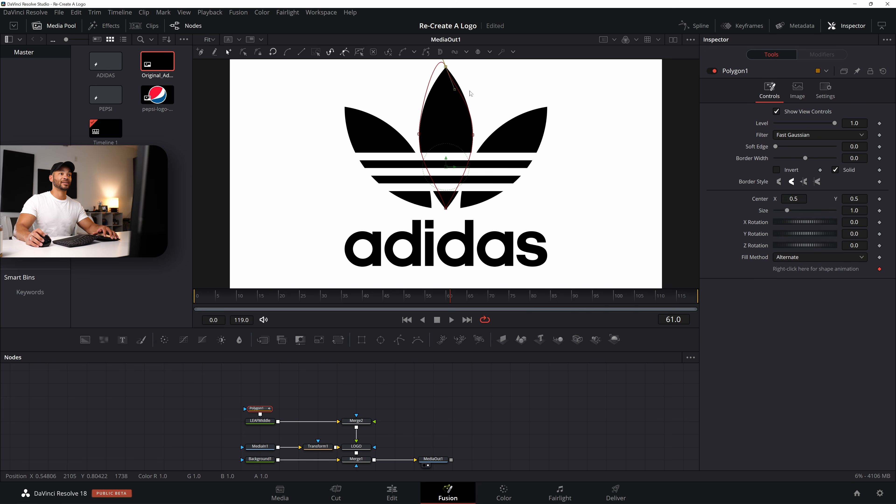
Reshape both curve handles of the polygon's top point so the outline follows the upper edges of the middle leaf.
left_click_drag(490, 94, 489, 119)
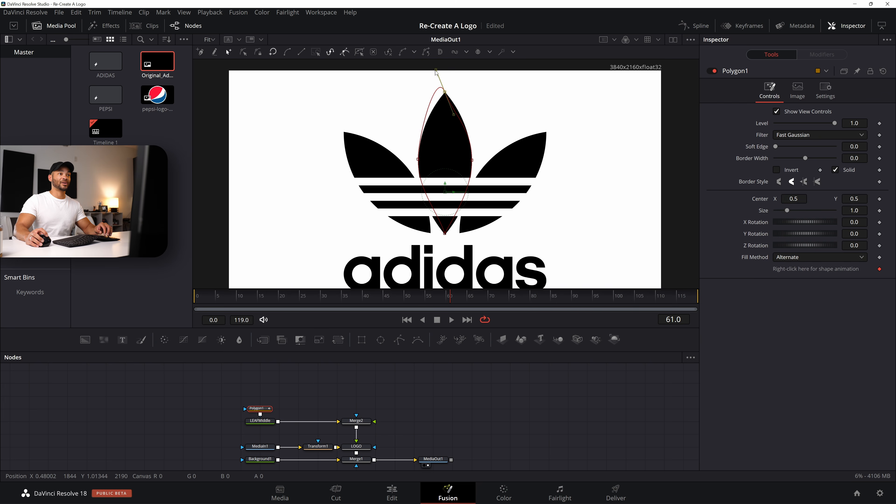
left_click_drag(437, 71, 432, 111)
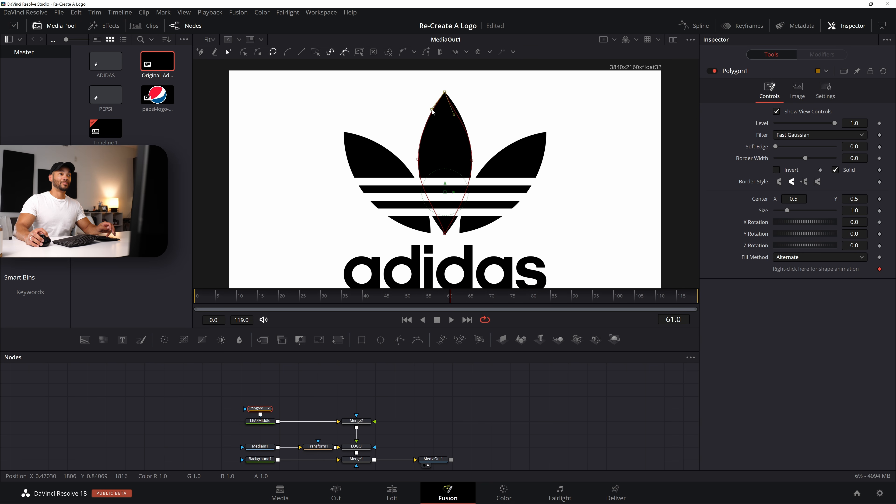
left_click_drag(455, 117, 458, 111)
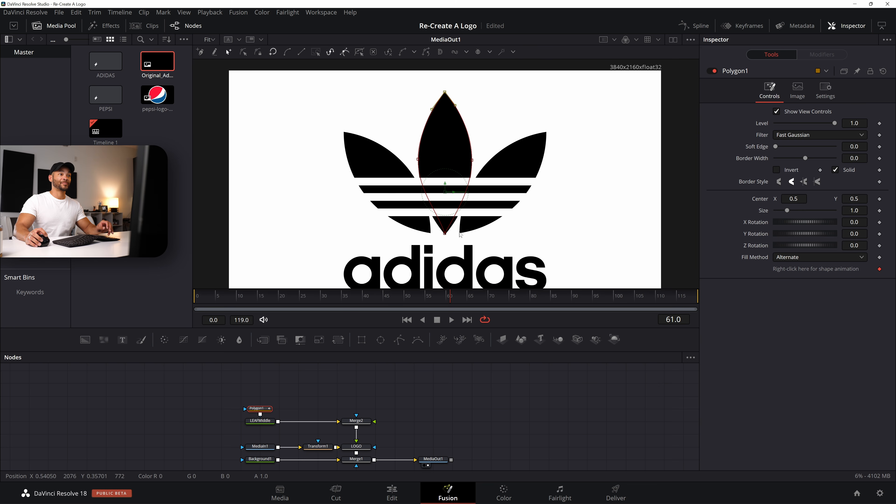
Align the polygon's bottom point with the leaf's lower tip and adjust both its handles to match the tip's curved sides.
left_click(445, 233)
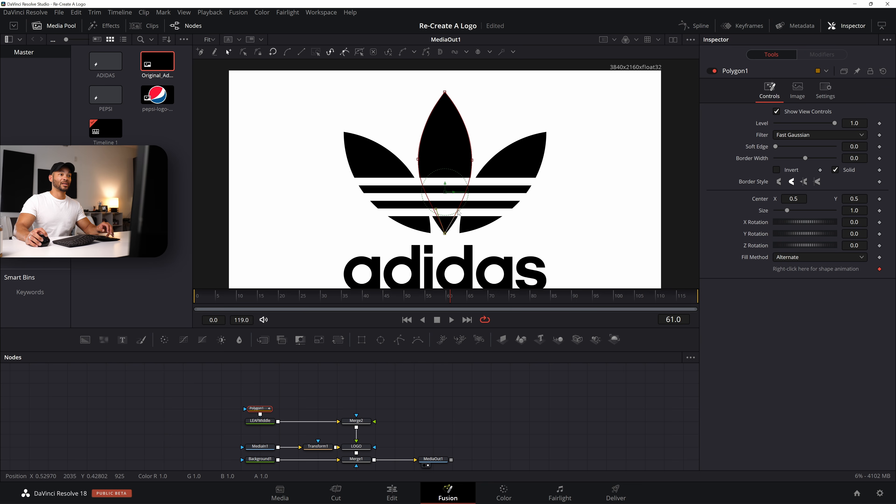
scroll(453, 214, "up", 4)
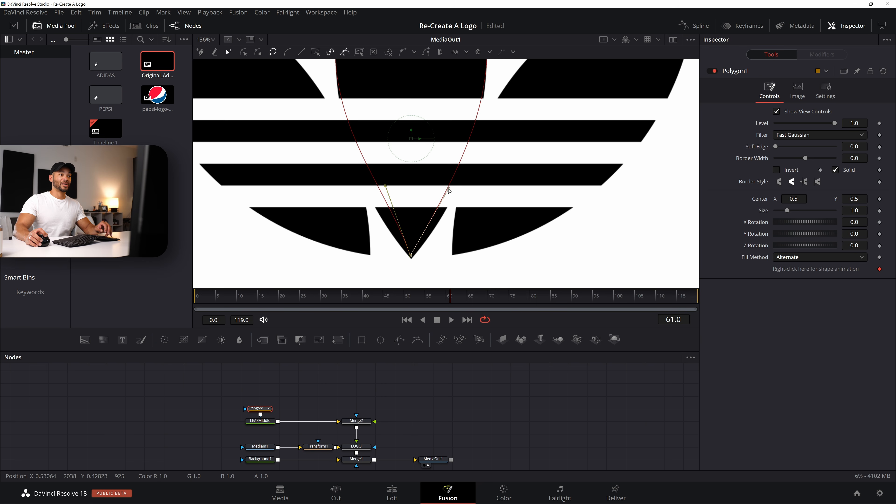
left_click_drag(449, 191, 455, 216)
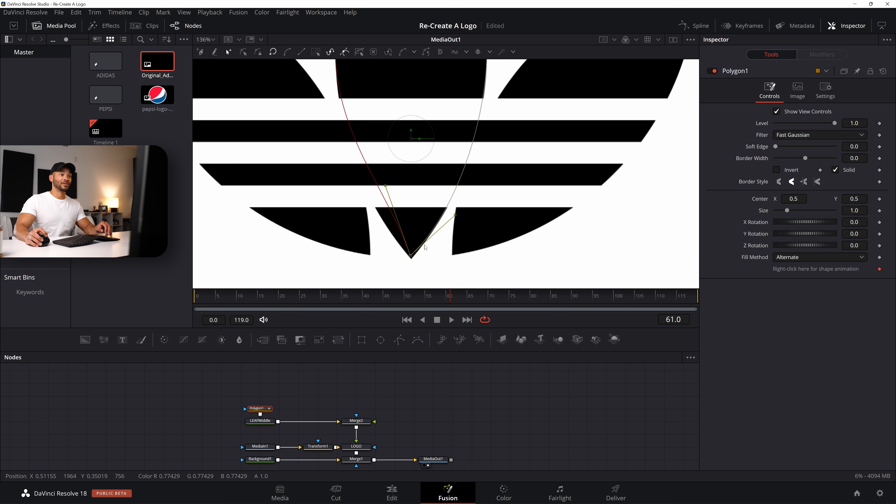
left_click_drag(410, 256, 411, 261)
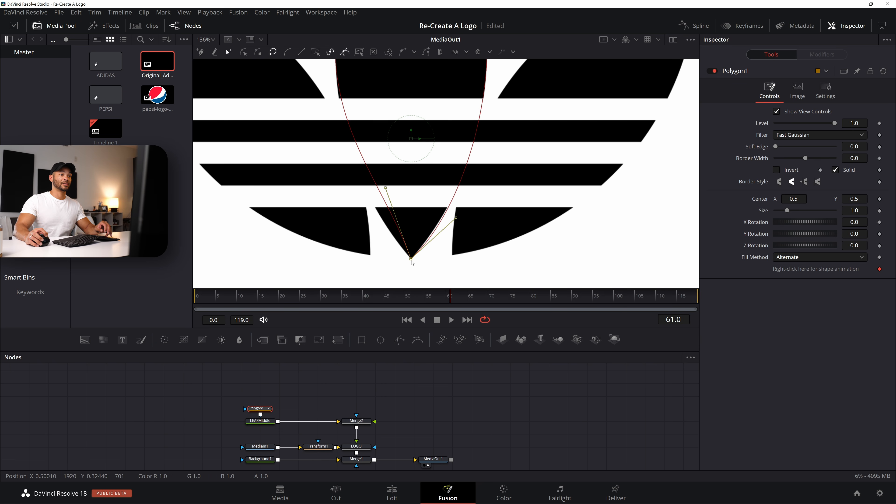
left_click_drag(456, 218, 460, 208)
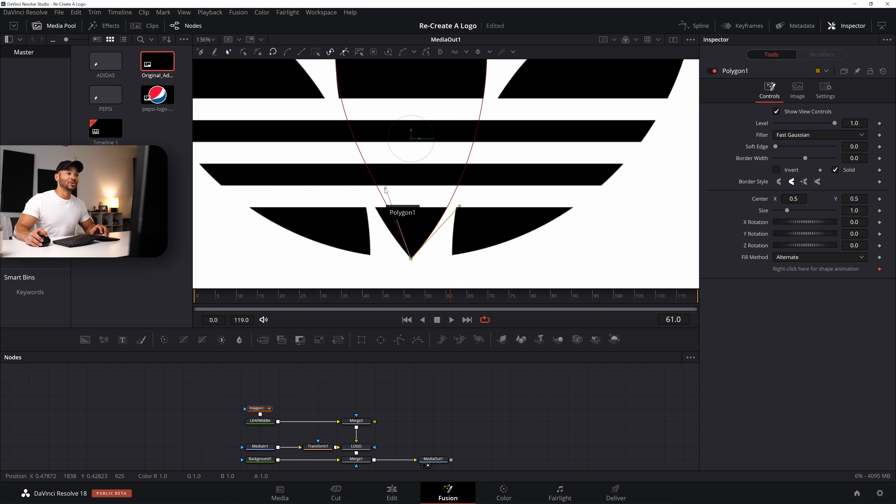
left_click_drag(385, 189, 372, 216)
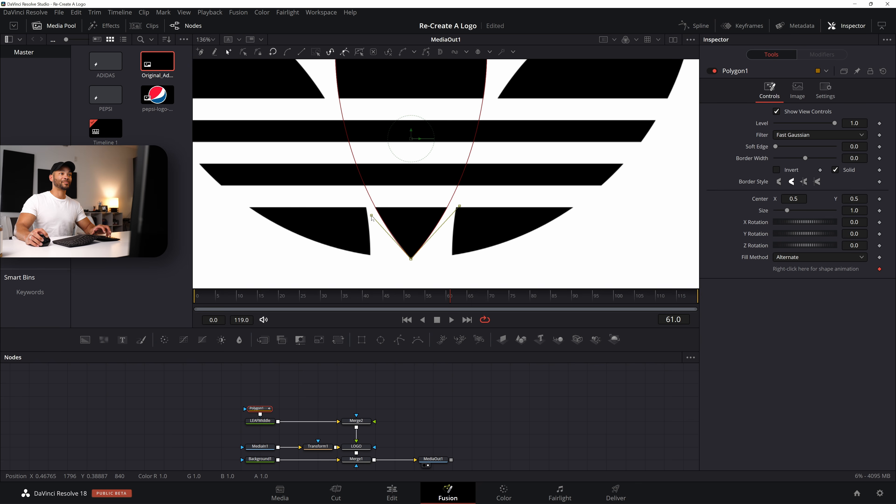
Fine-tune both handles of the polygon's top point at close zoom so the curves hug the leaf's upper edges.
scroll(410, 162, "down", 4)
scroll(410, 163, "up", 15)
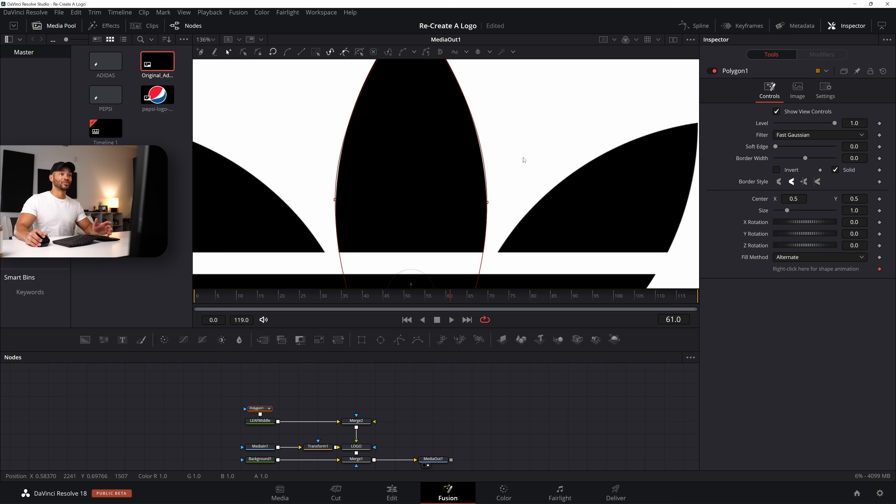
scroll(518, 157, "up", 4)
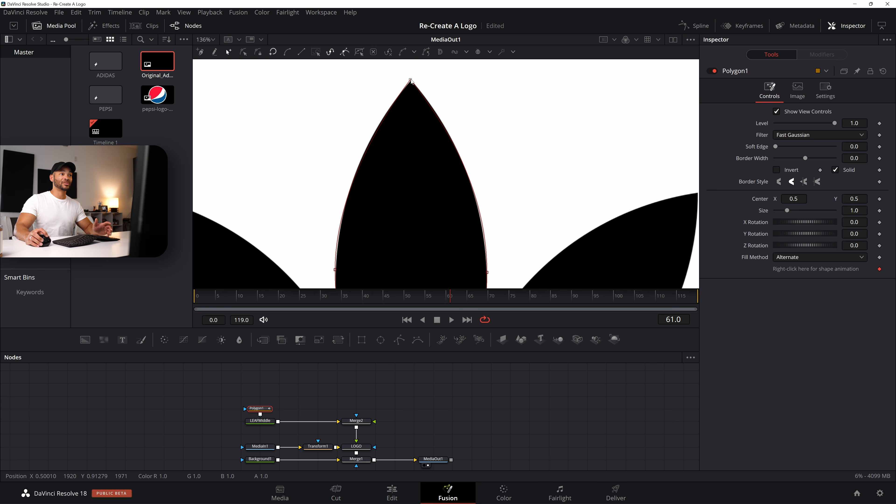
left_click_drag(410, 80, 372, 127)
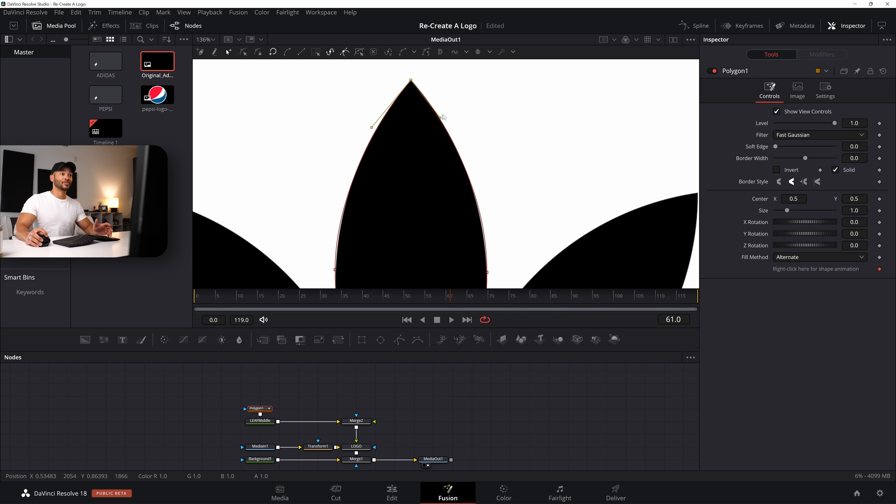
left_click_drag(441, 120, 439, 114)
scroll(516, 260, "down", 2)
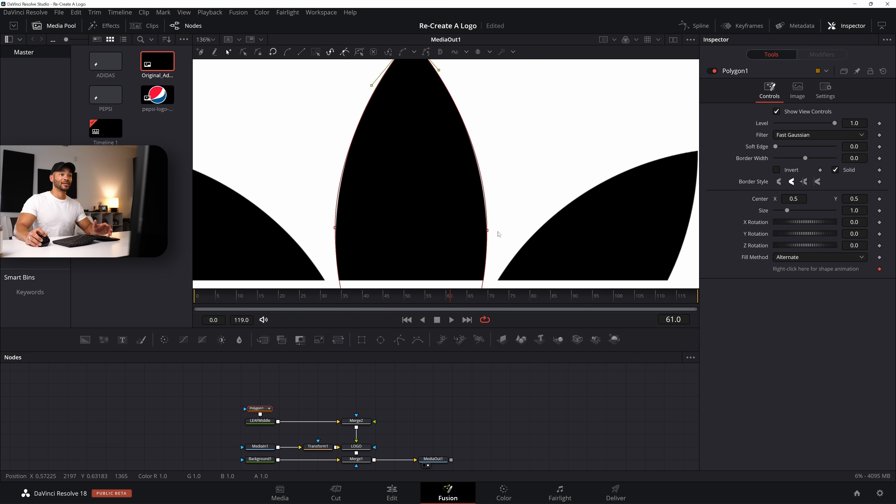
Fine-tune the side points and curve handles of the Polygon1 mask so its outline follows the middle leaf's edges.
left_click(487, 230)
left_click_drag(487, 143, 486, 143)
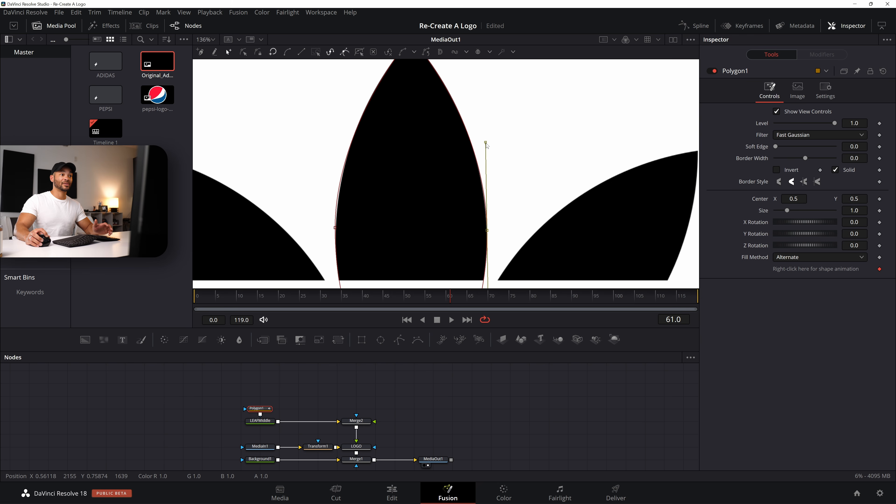
left_click(335, 227)
left_click_drag(336, 161, 337, 161)
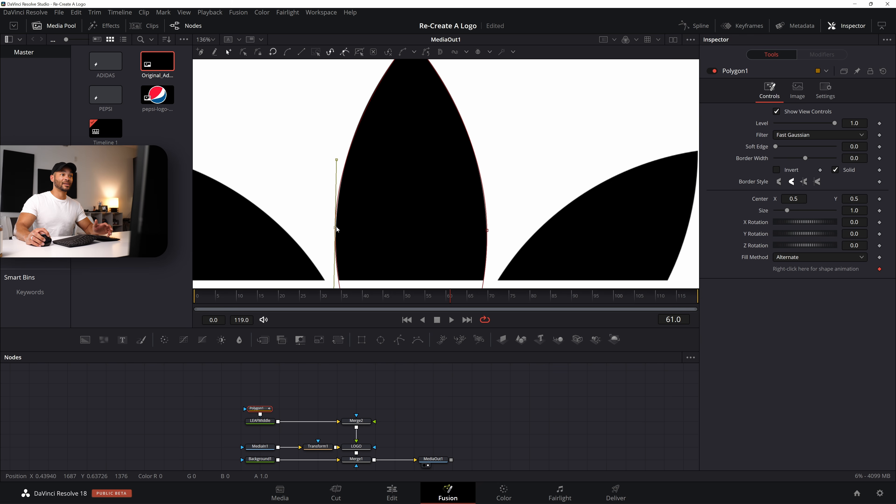
left_click_drag(335, 228, 337, 228)
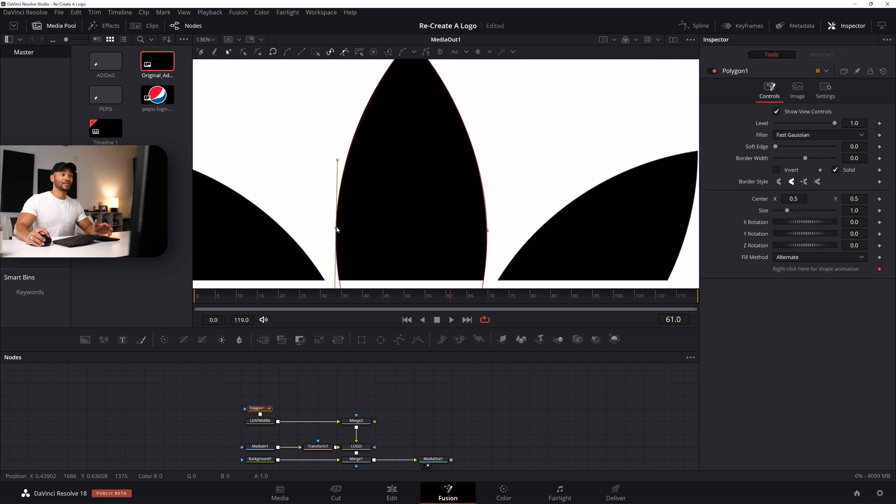
scroll(439, 190, "down", 2)
scroll(439, 190, "up", 3)
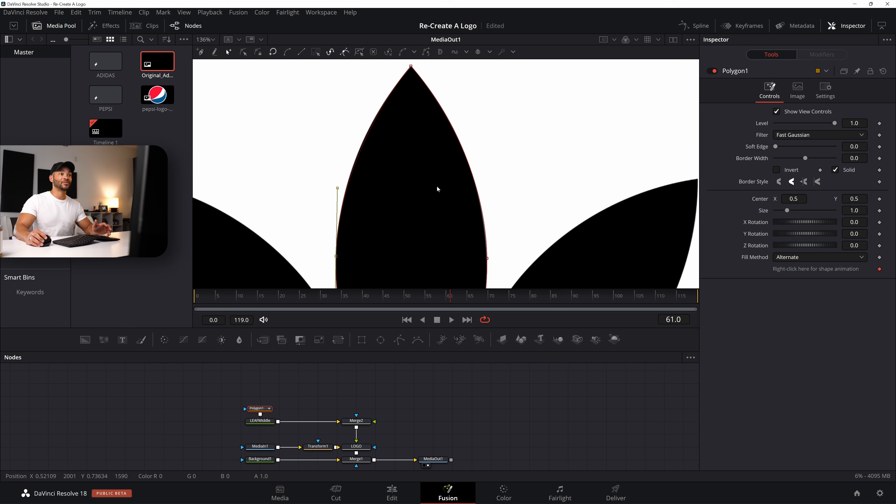
scroll(438, 191, "down", 3)
scroll(438, 193, "up", 3)
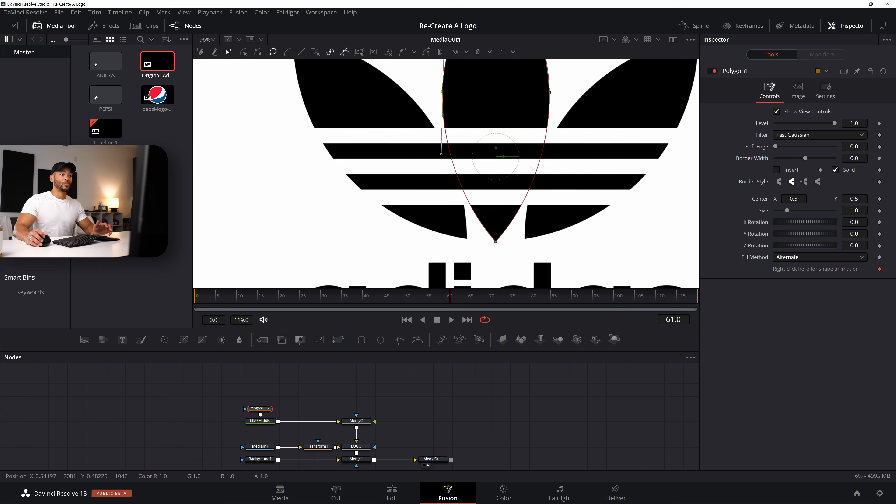
scroll(506, 184, "down", 4)
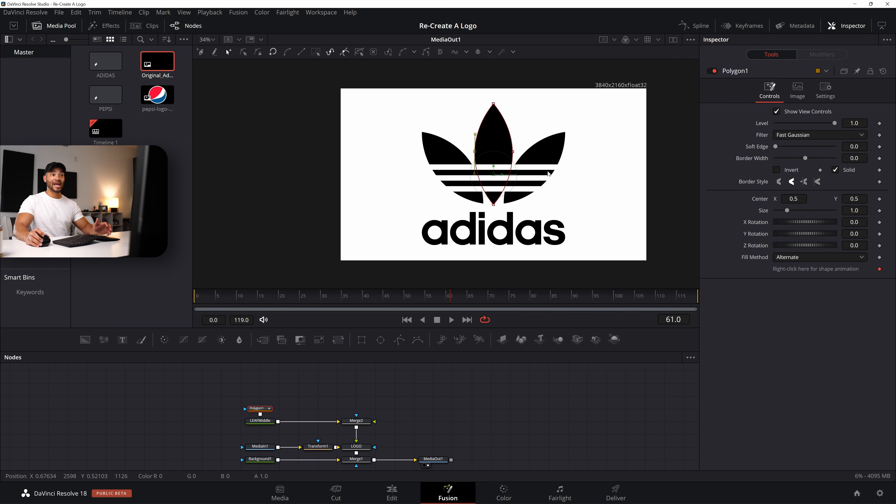
Place the Polygon1 node beside LEAFMiddle in the same row, and add a Transform node between LEAFMiddle and Merge2.
left_click_drag(541, 176, 494, 177)
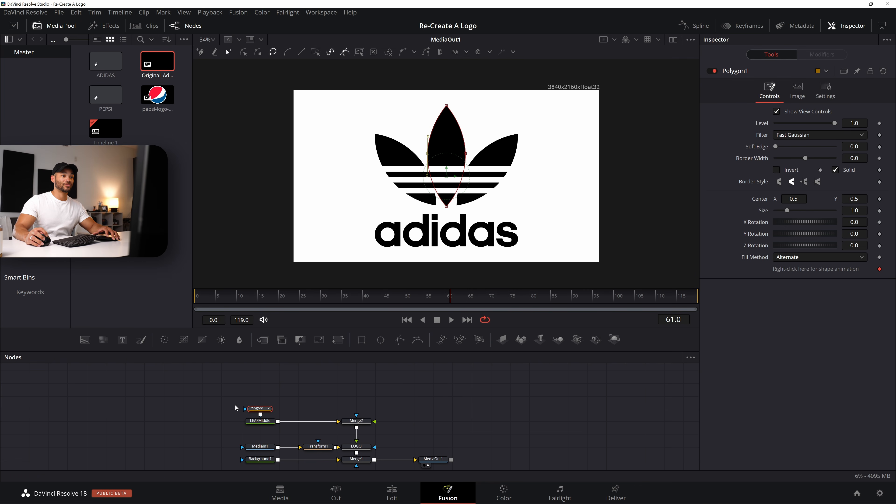
left_click_drag(250, 414, 212, 427)
left_click(260, 420)
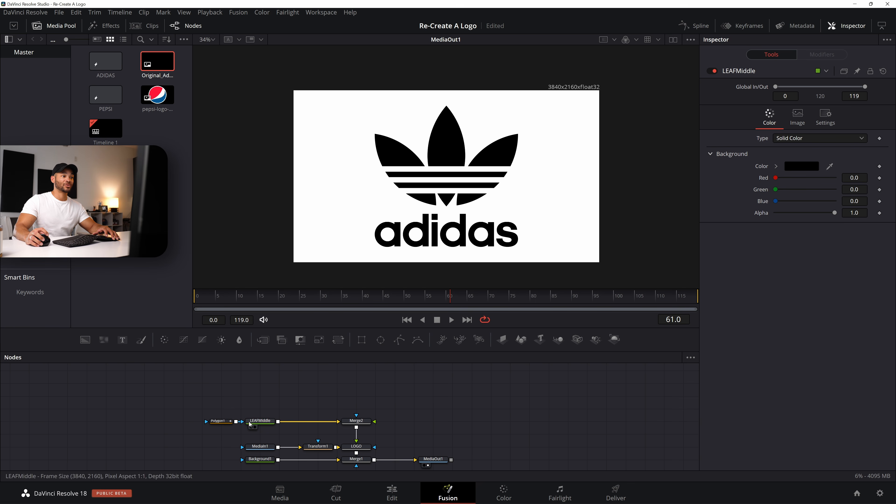
left_click(338, 340)
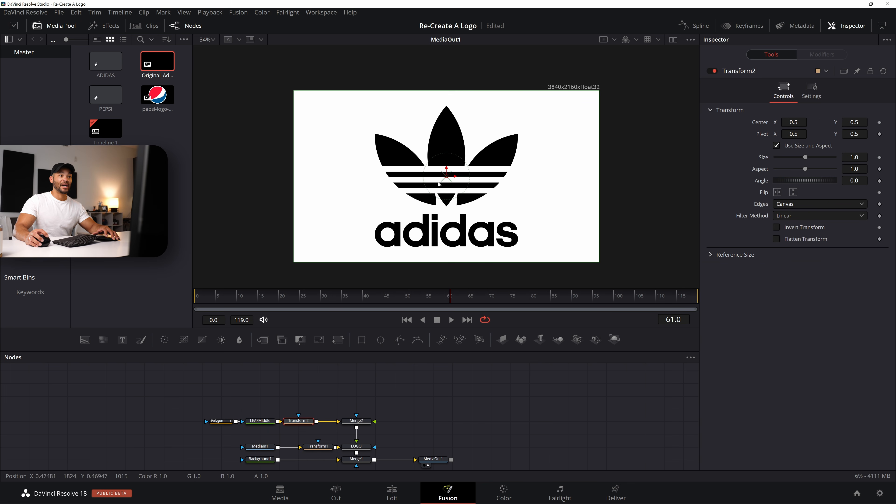
Set Transform2's pivot Y to 0.326 so the pivot sits on the leaf's bottom tip.
scroll(464, 193, "up", 2)
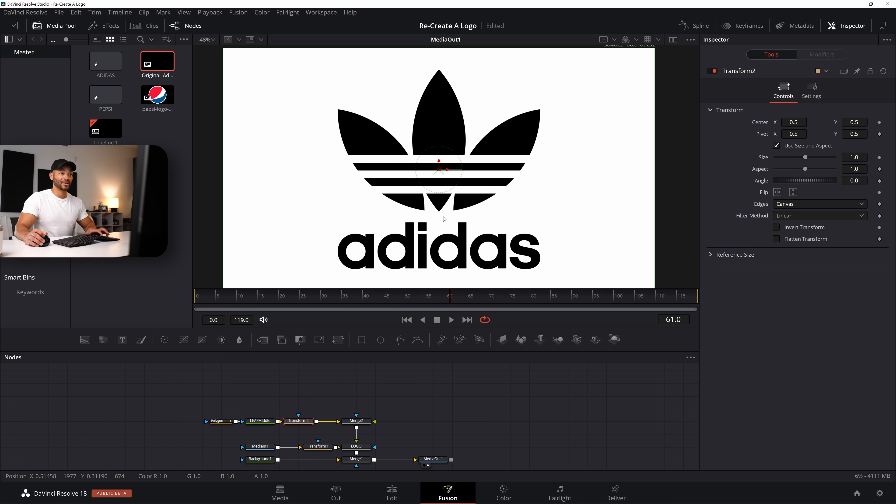
scroll(443, 216, "up", 3)
left_click_drag(854, 134, 792, 134)
scroll(450, 175, "down", 3)
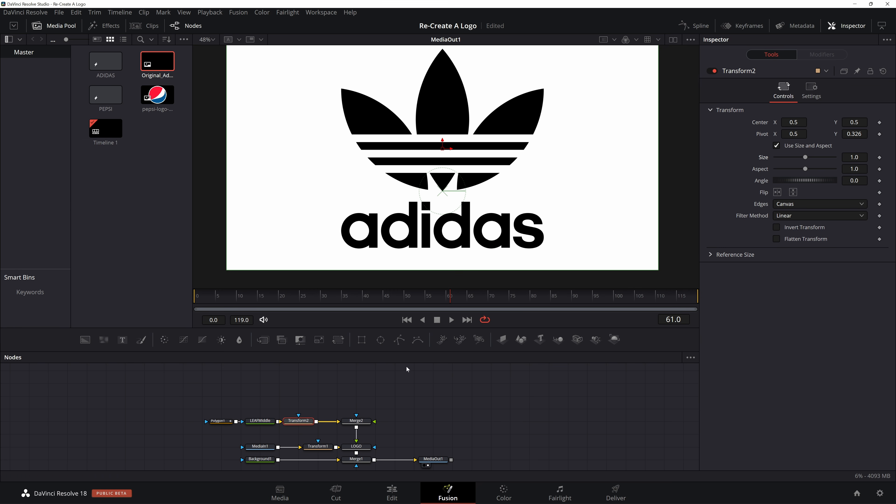
Try scaling the leaf around its new pivot with Merge2 in the viewer, undo it, and show MediaOut1 again.
left_click(349, 427)
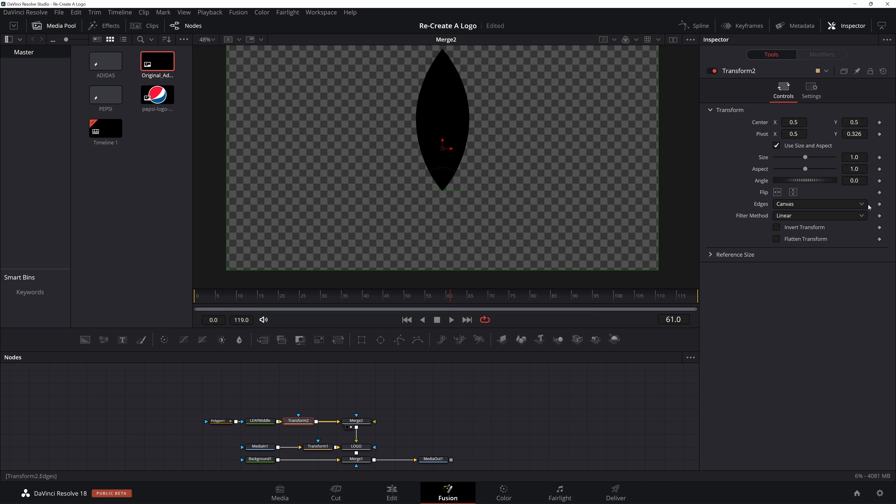
mouse_move(804, 159)
left_mouse_down()
mouse_move(778, 161)
mouse_move(802, 166)
left_mouse_up()
key("ctrl+z")
left_click_drag(440, 460, 518, 164)
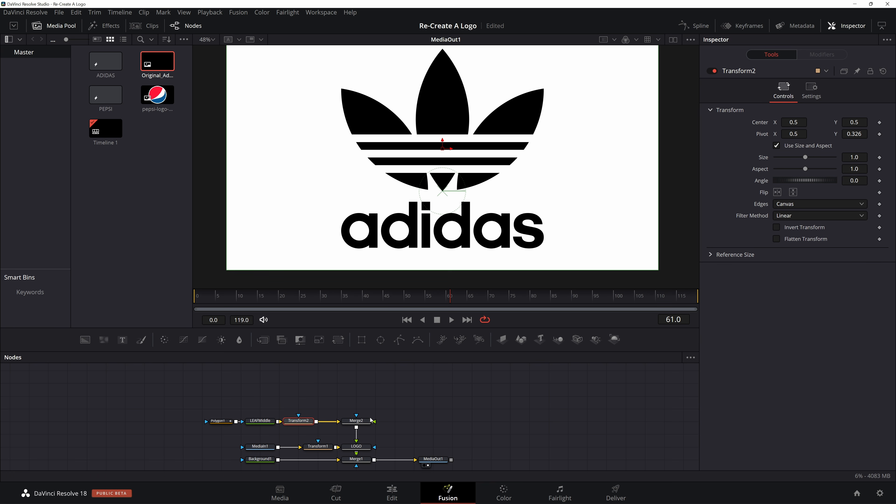
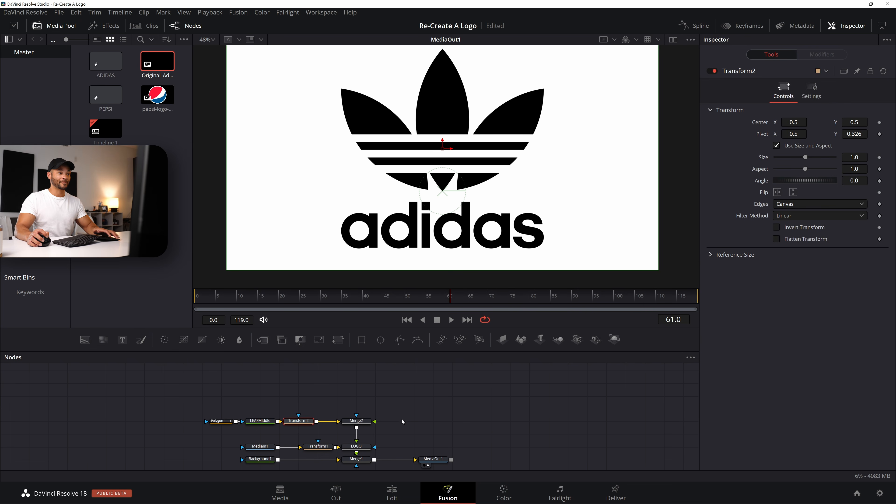
Show the Spline editor and add a Size keyframe of 1.0 on Transform2 at frame 0.
left_click(331, 403)
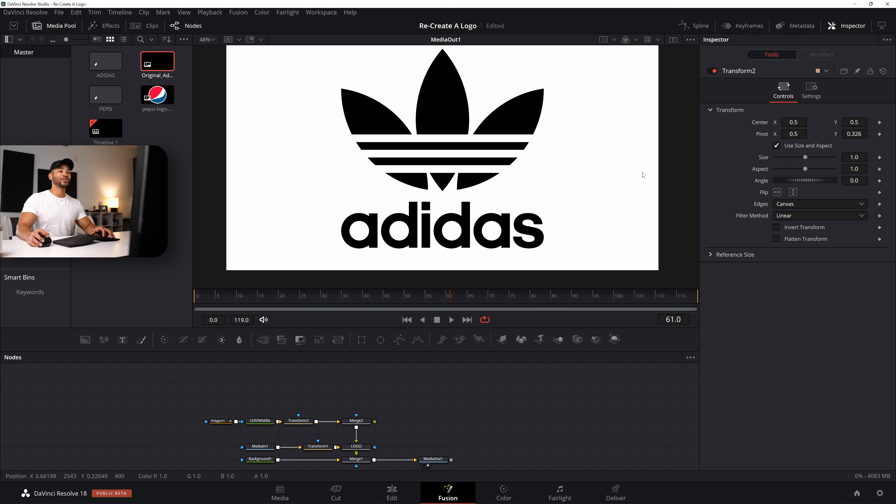
left_click(701, 25)
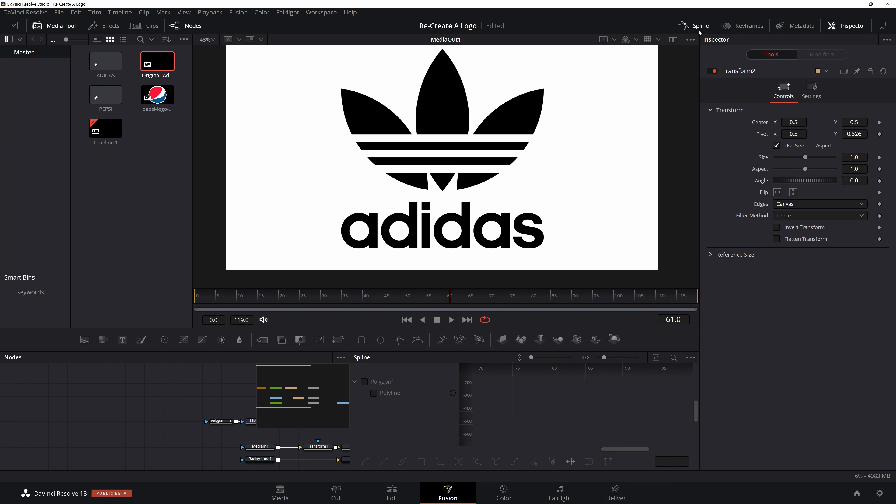
left_click_drag(241, 299, 194, 305)
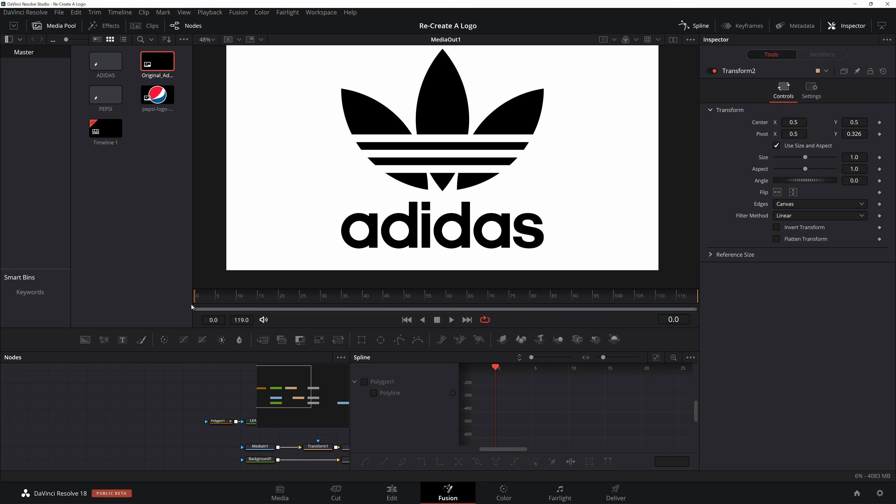
left_click_drag(196, 394, 55, 388)
left_click(164, 418)
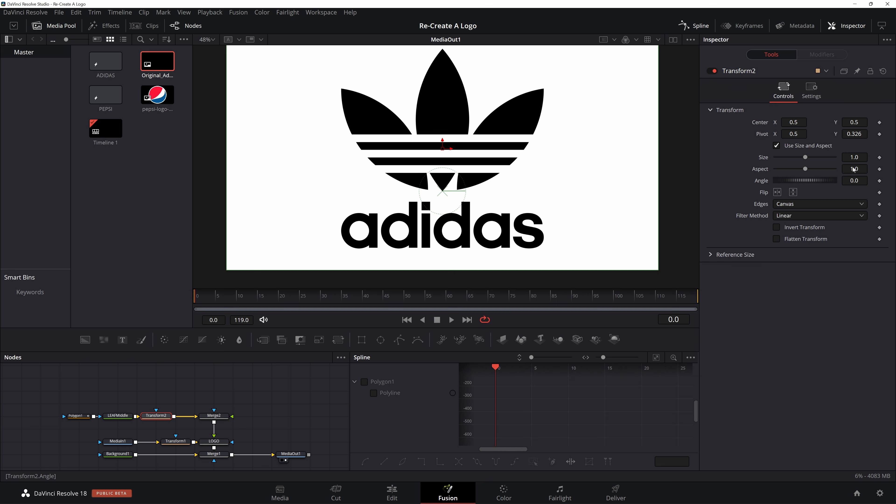
left_click(879, 158)
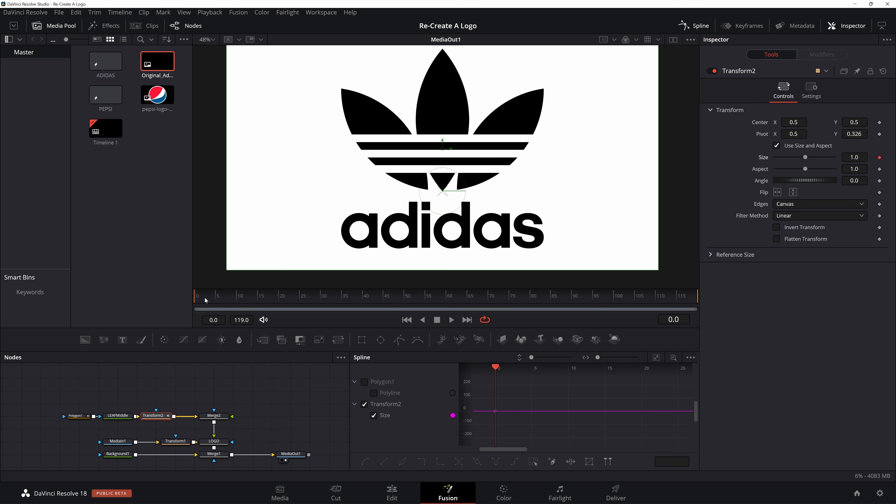
Keyframe Transform2's Size at 1.0 on frame 15, and set its frame 0 keyframe to 0.0.
left_click(266, 299)
left_click_drag(266, 300, 259, 299)
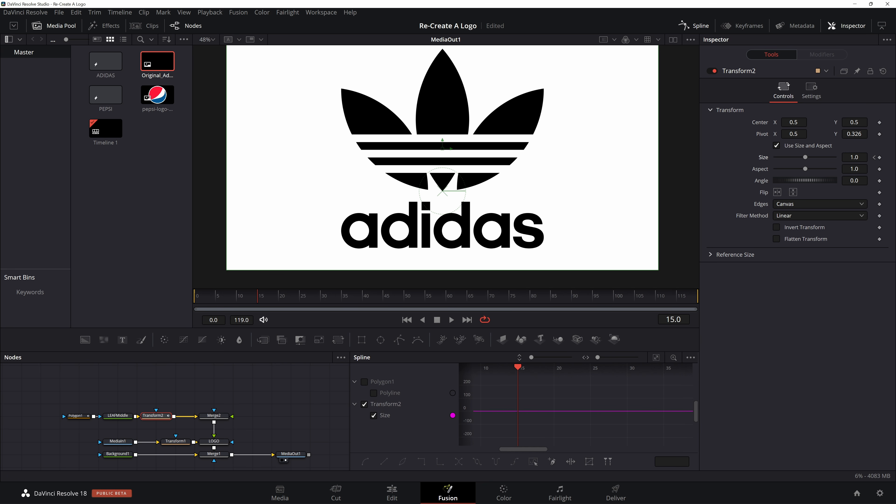
left_click(880, 158)
left_click_drag(206, 300, 194, 299)
left_click_drag(805, 157, 769, 161)
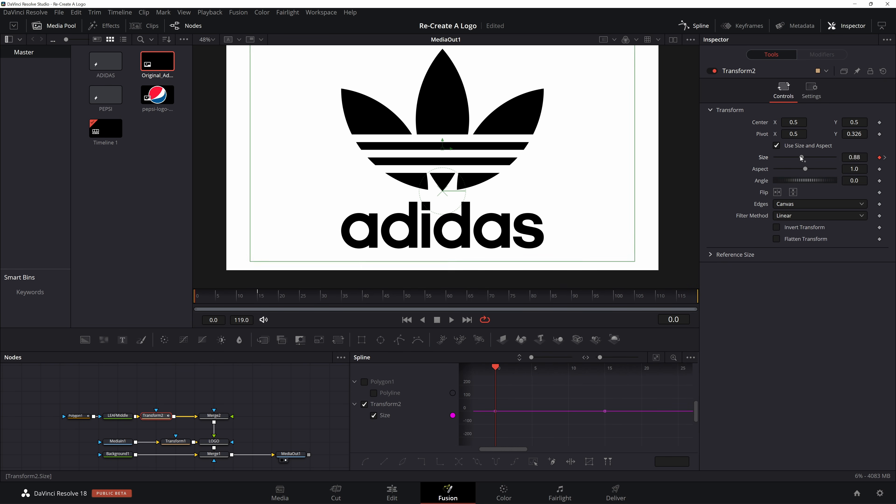
Try raising the Blend of the LOGO merge to check the leaf over the original logo.
left_click(246, 428)
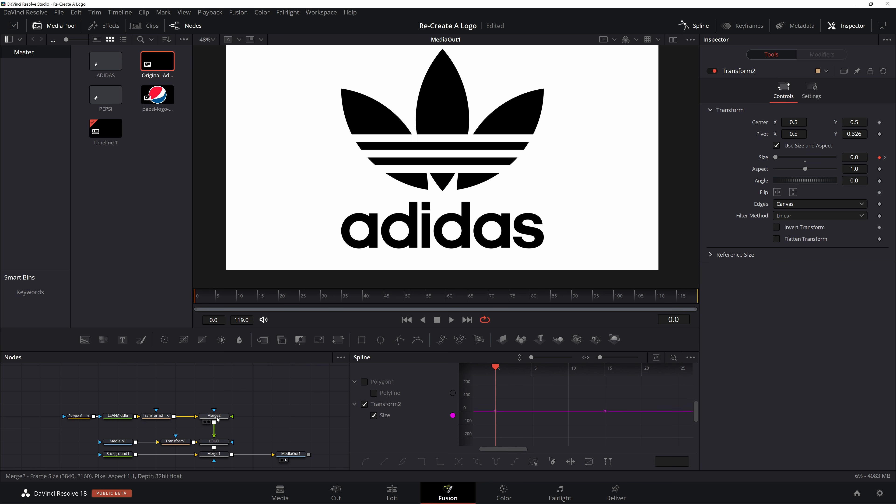
left_click(214, 441)
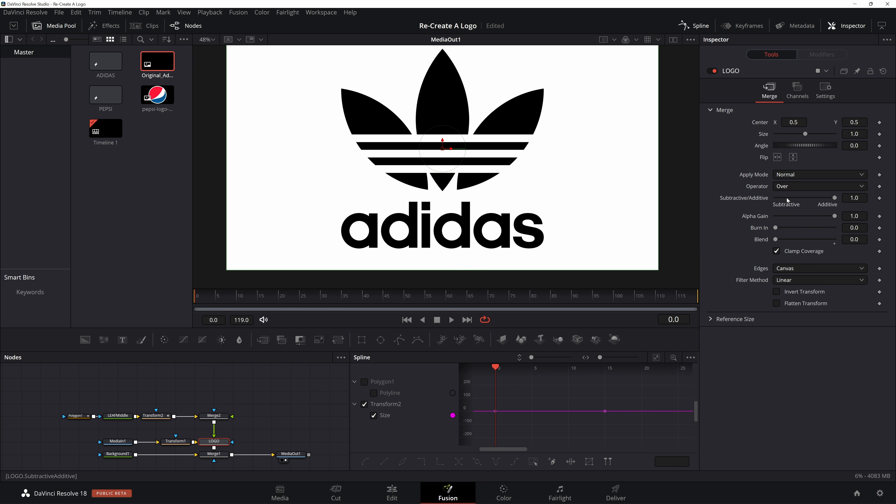
left_click_drag(775, 240, 834, 241)
Show Merge2 in the viewer and play back the leaf's scale-up animation.
left_click(205, 421)
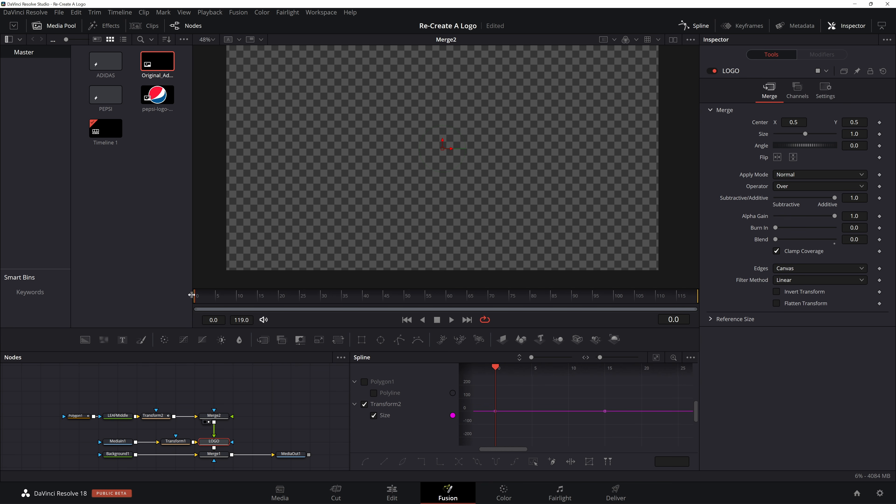
left_click(256, 413)
key("space")
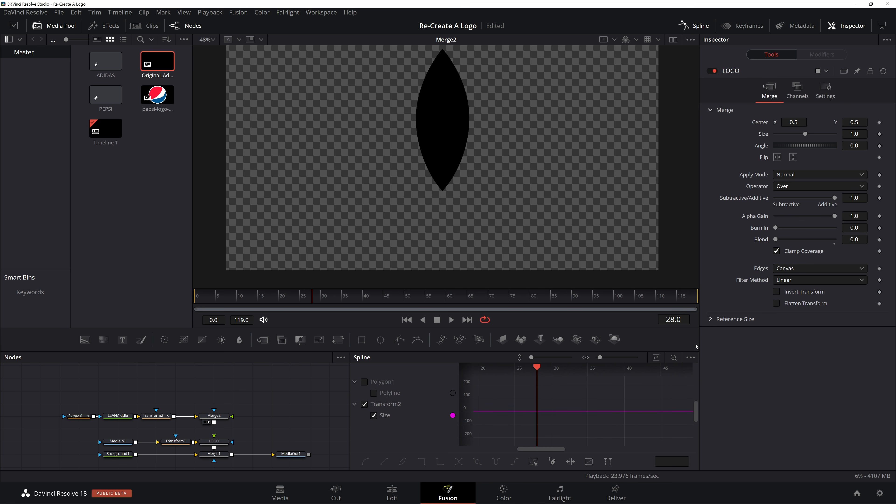
Fit the Size curve in the Spline editor and smooth its keyframe at frame 15.
left_click(656, 358)
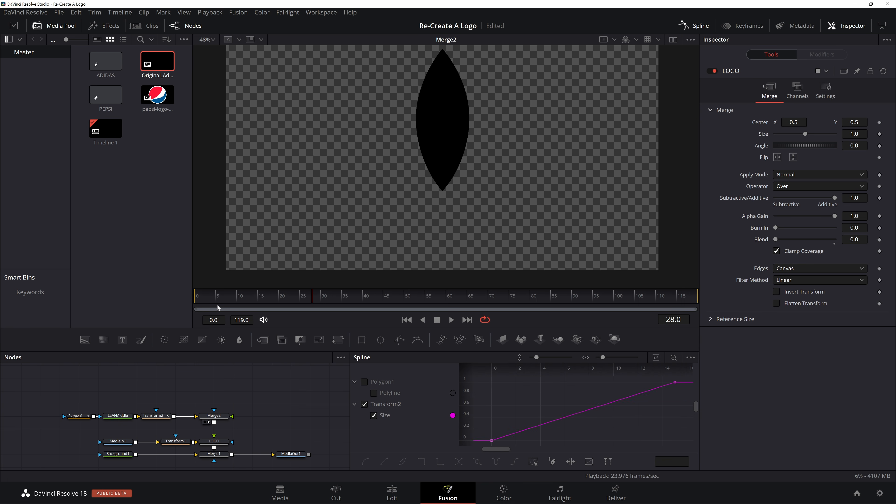
left_click_drag(215, 300, 154, 313)
key("space")
scroll(530, 407, "left", 3)
left_click_drag(627, 408, 557, 352)
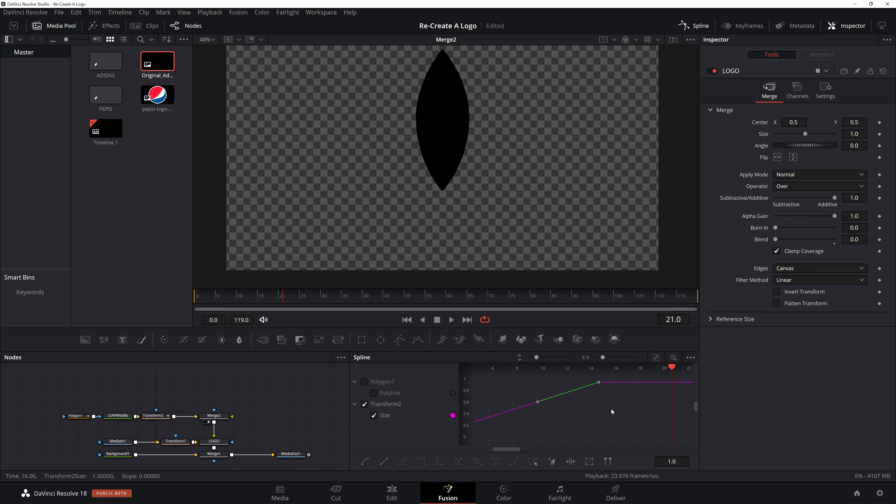
scroll(596, 417, "left", 1)
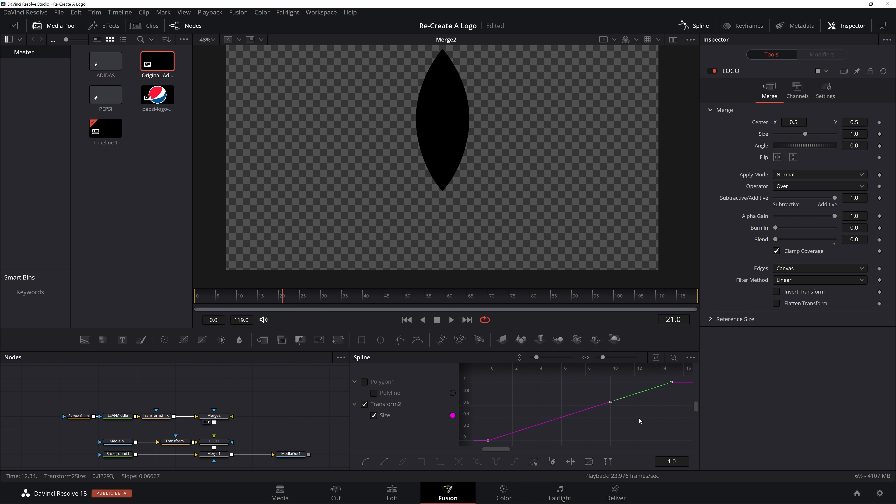
key("s")
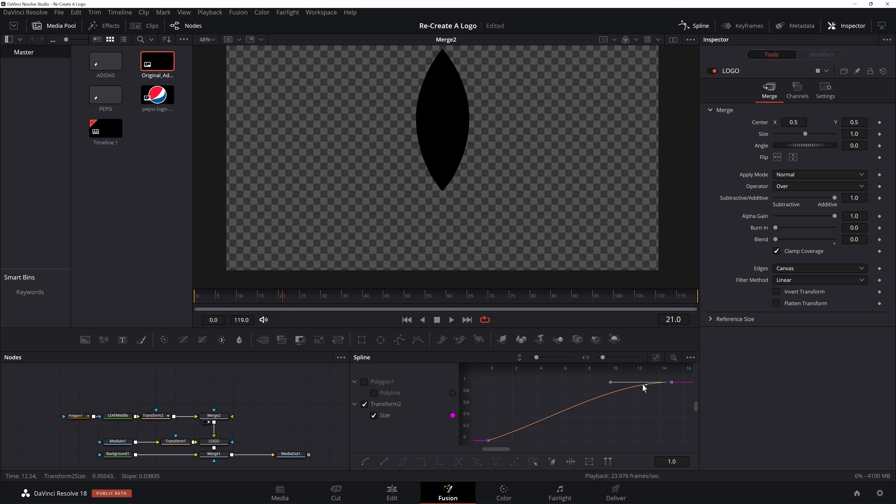
Preview the animation, and extend the frame 15 keyframe's handle back to about frame 4 for a longer ease-out.
left_click_drag(228, 296, 194, 298)
key("space")
key("space")
scroll(593, 427, "left", 2)
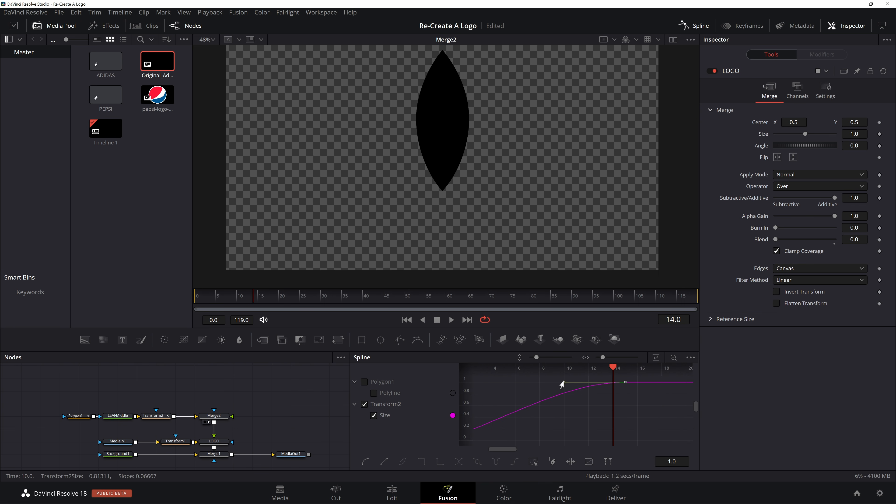
left_click_drag(561, 387, 489, 390)
scroll(547, 415, "left", 1)
Play back the leaf animation from the start several times to check the eased growth.
left_click(195, 298)
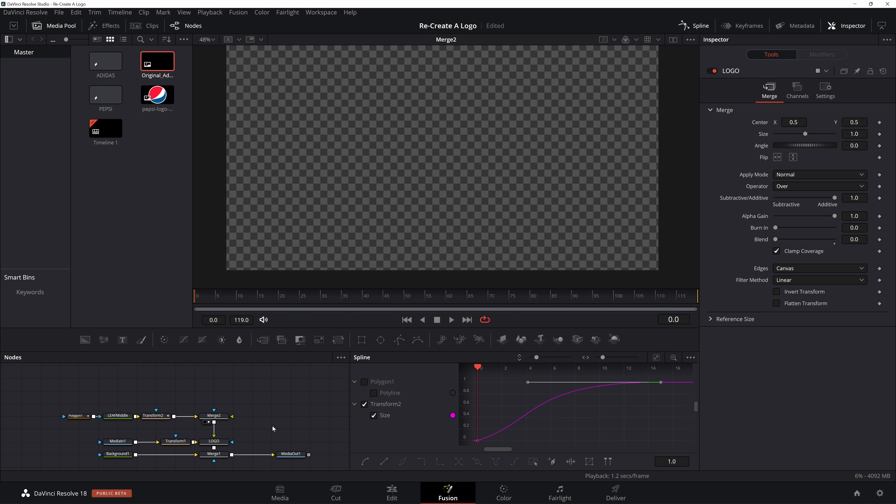
key("space")
left_click(212, 296)
key("space")
scroll(494, 131, "down", 1)
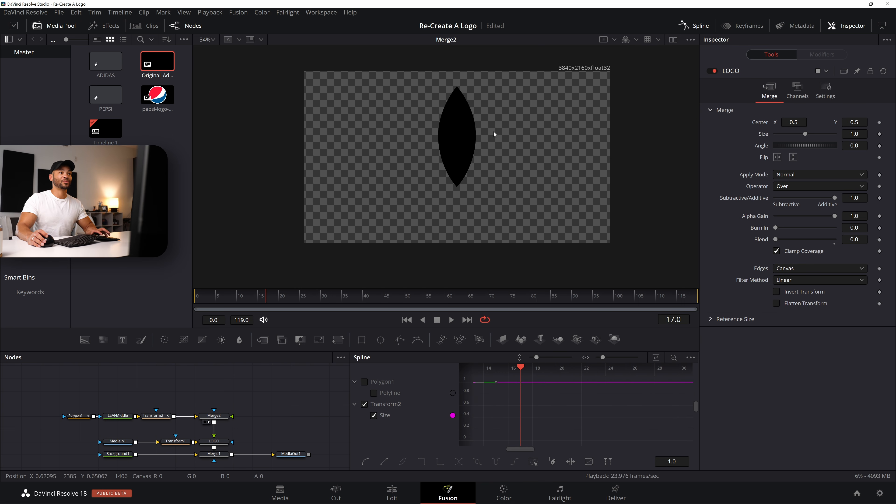
left_click(195, 301)
key("space")
key("space")
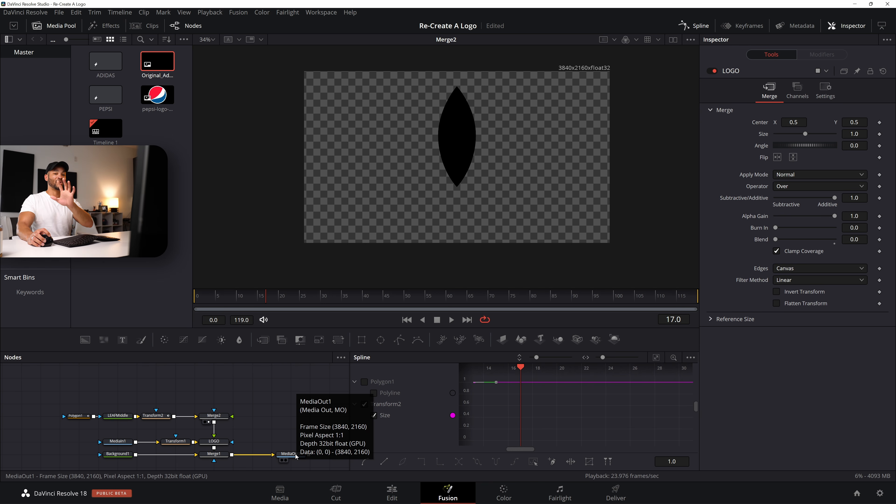
Show MediaOut1 in the viewer at frame 22 and compare the leaf with the logo by varying the LOGO merge's Blend, ending at 0.
left_click_drag(296, 456, 508, 125)
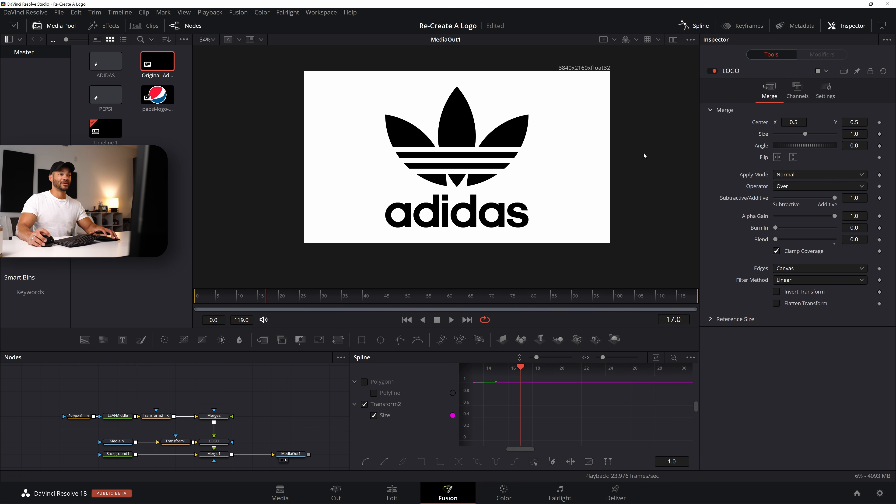
left_click(217, 442)
left_click_drag(271, 295, 287, 297)
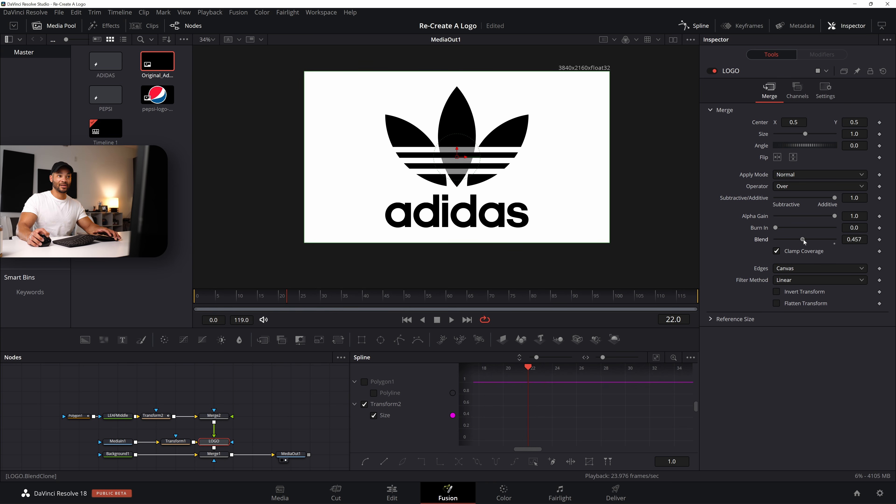
left_click_drag(775, 239, 862, 239)
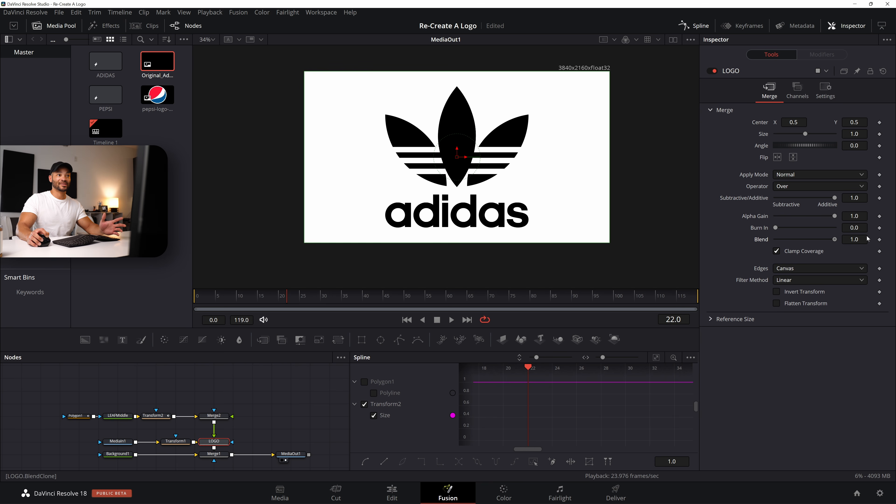
left_click_drag(835, 241, 772, 243)
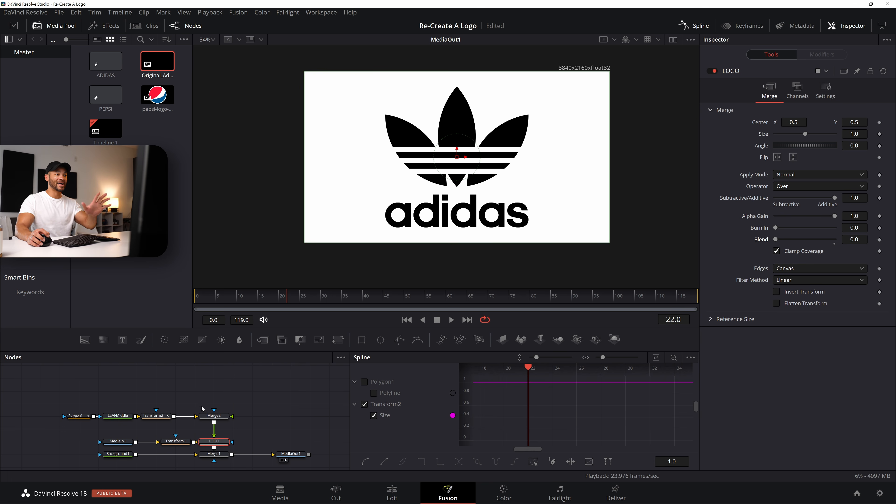
Duplicate the middle leaf's node chain from Polygon1 to Merge2 and connect the copied merge's output into Merge2.
left_click_drag(255, 397, 33, 434)
key("ctrl+c")
left_click(178, 385)
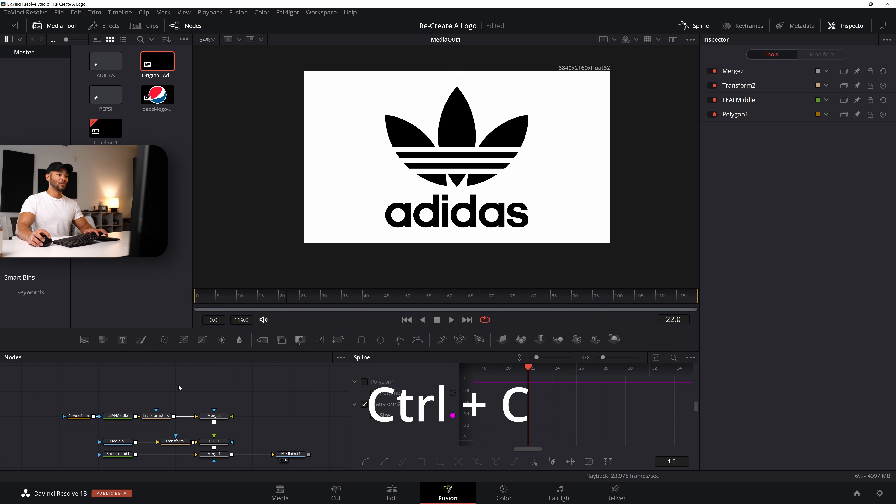
key("ctrl+v")
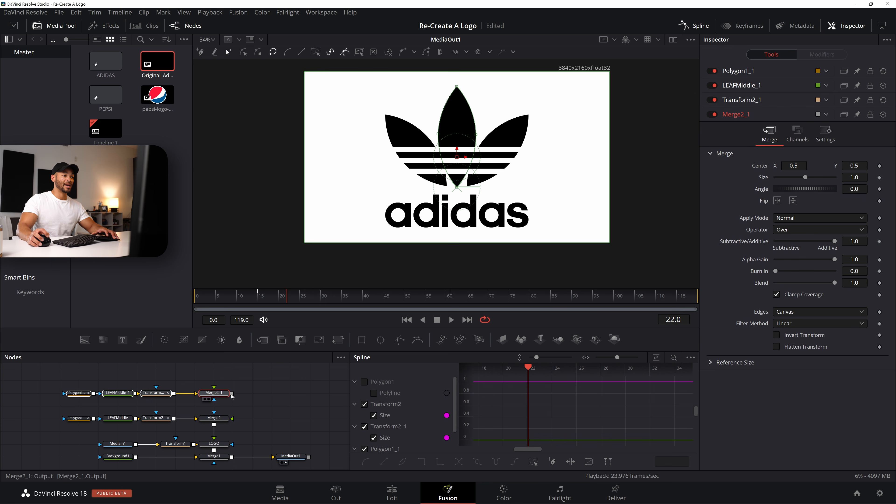
left_click_drag(232, 393, 222, 422)
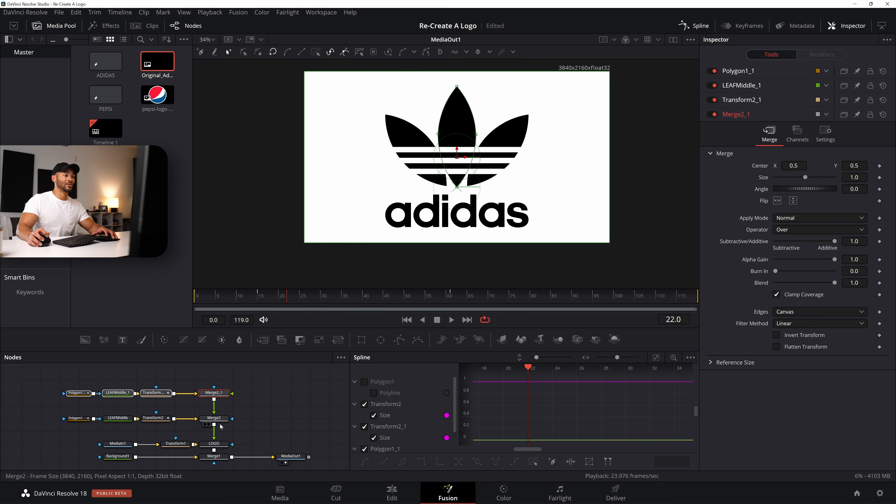
left_click(187, 406)
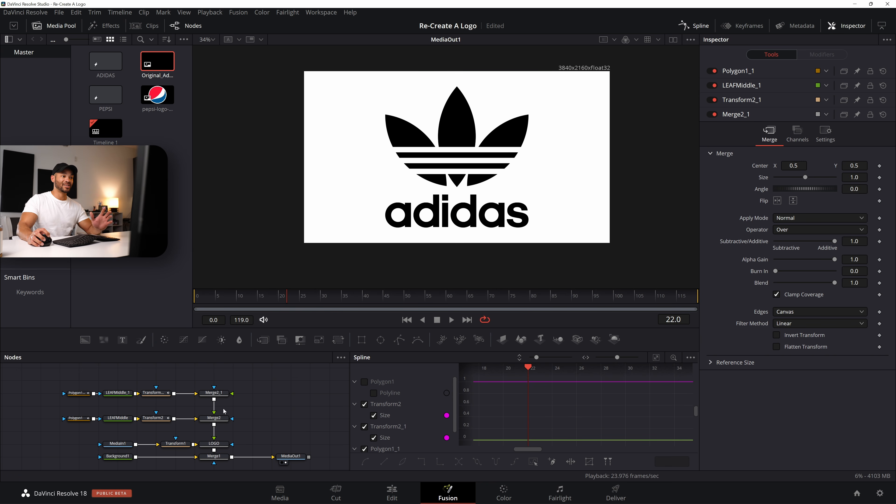
Set Transform2_1's Center to X 0.466 and Y 0.505 so its pivot sits on the left leaf's bottom tip.
left_click(157, 395)
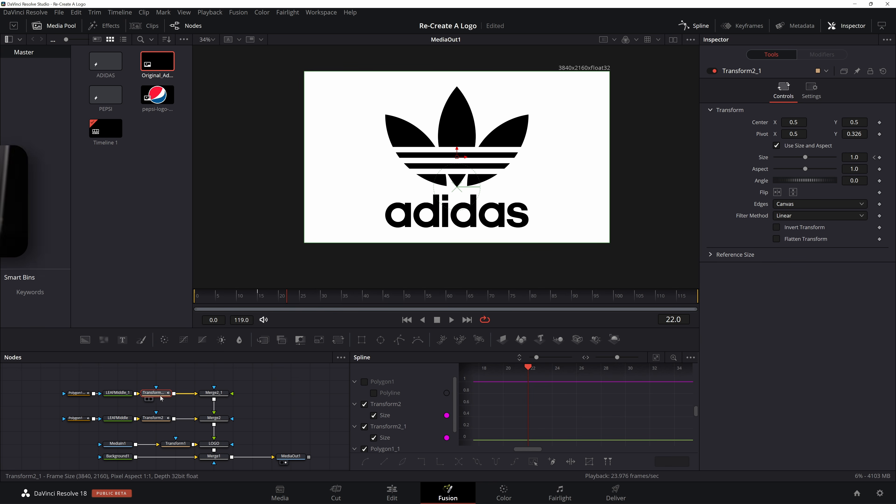
left_click_drag(793, 122, 772, 132)
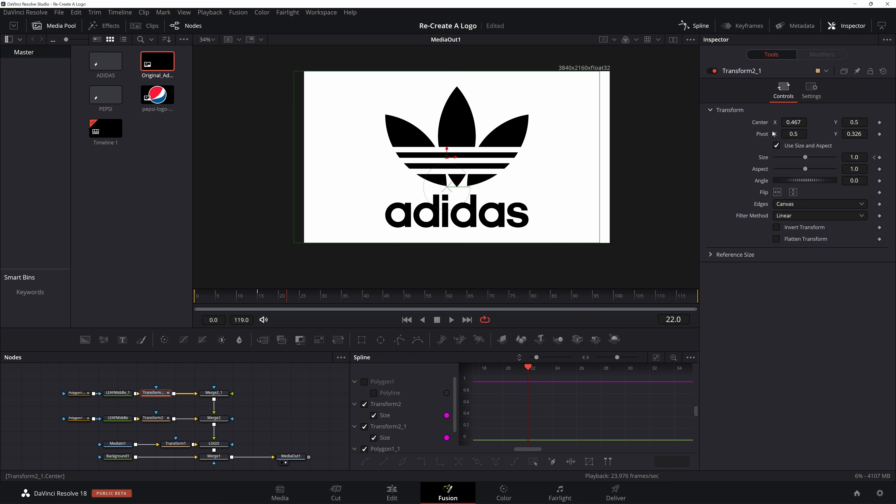
scroll(447, 187, "up", 6)
left_click_drag(793, 122, 793, 122)
left_click_drag(854, 122, 856, 123)
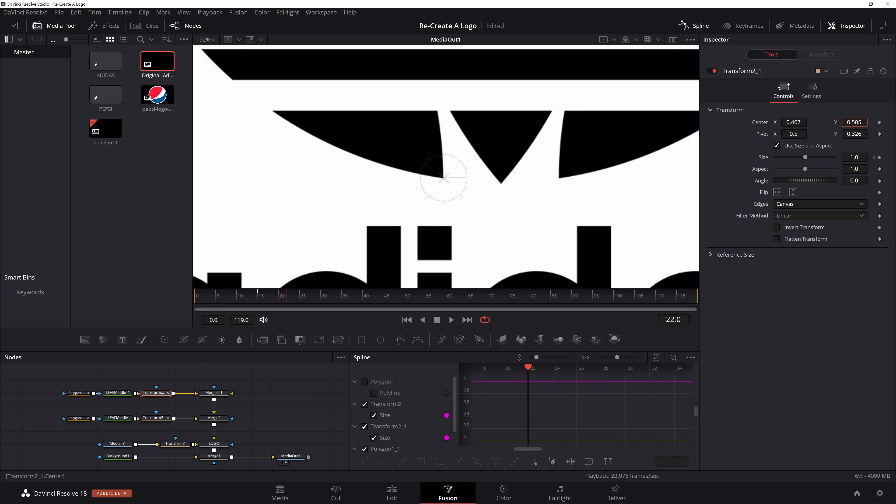
left_click_drag(793, 122, 792, 122)
scroll(540, 192, "down", 2)
scroll(540, 191, "down", 1)
scroll(540, 191, "down", 4)
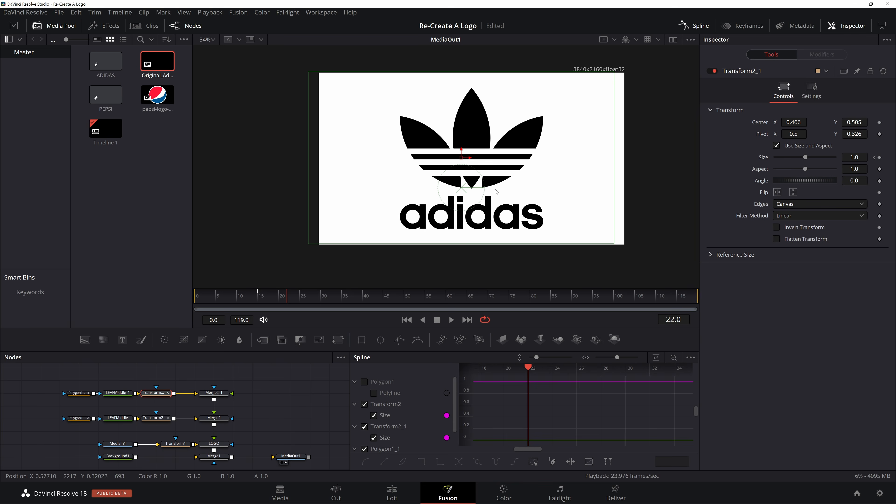
scroll(495, 192, "up", 2)
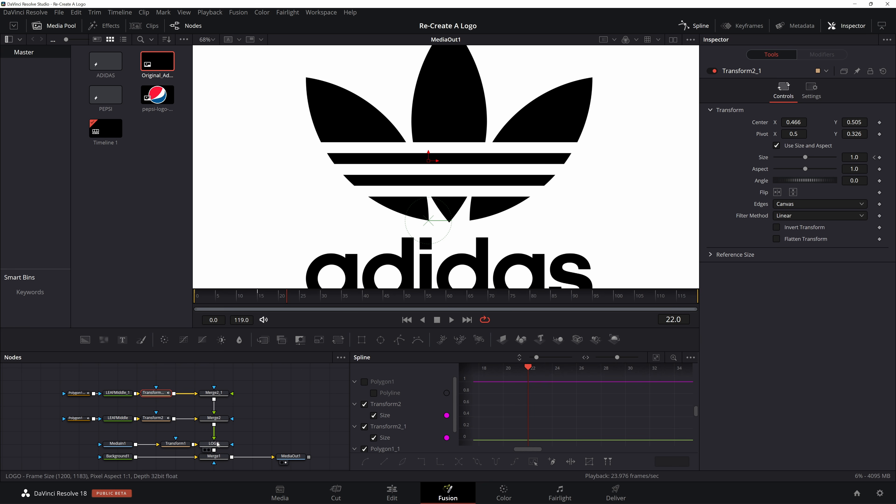
Set the LOGO merge's Blend to 0.354 so the leaf shapes show semi-transparently over the logo.
left_click(218, 445)
left_click_drag(834, 240, 795, 237)
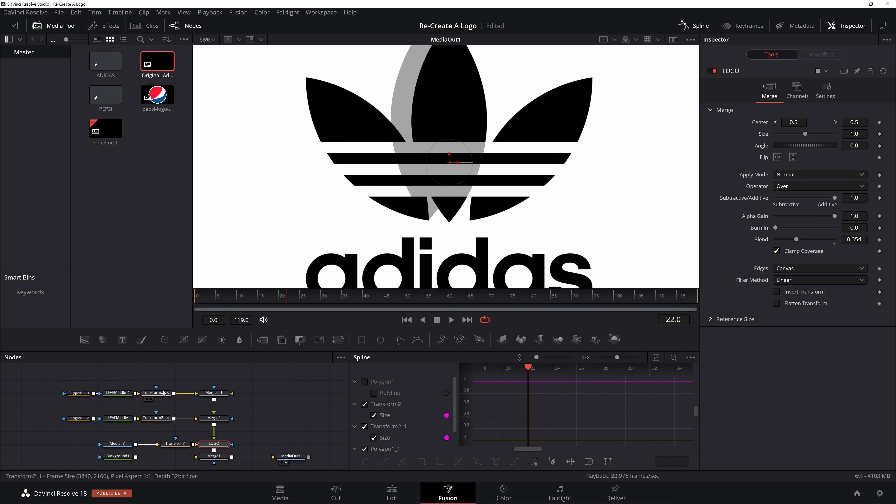
Try Center X 0.5 on Transform2_1, return it to 0.466, and rotate the copied leaf to an angle of 41.7.
left_click(155, 393)
left_click(797, 122)
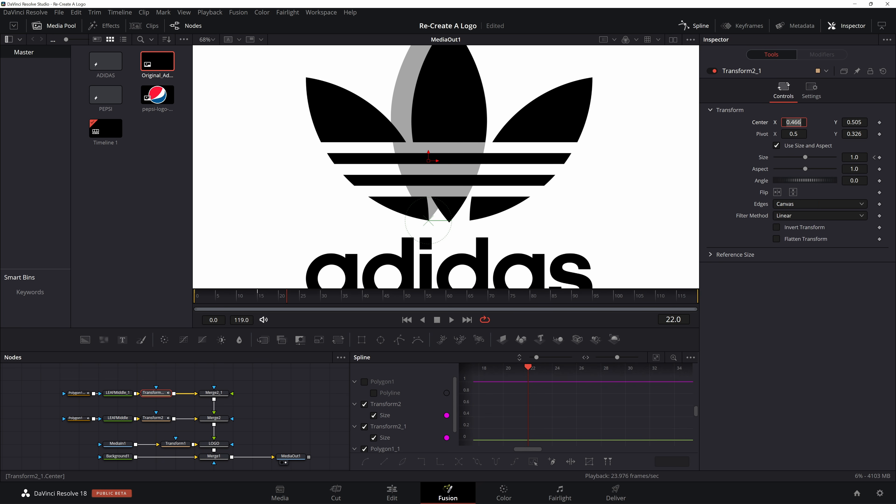
type("0.5")
key("Tab")
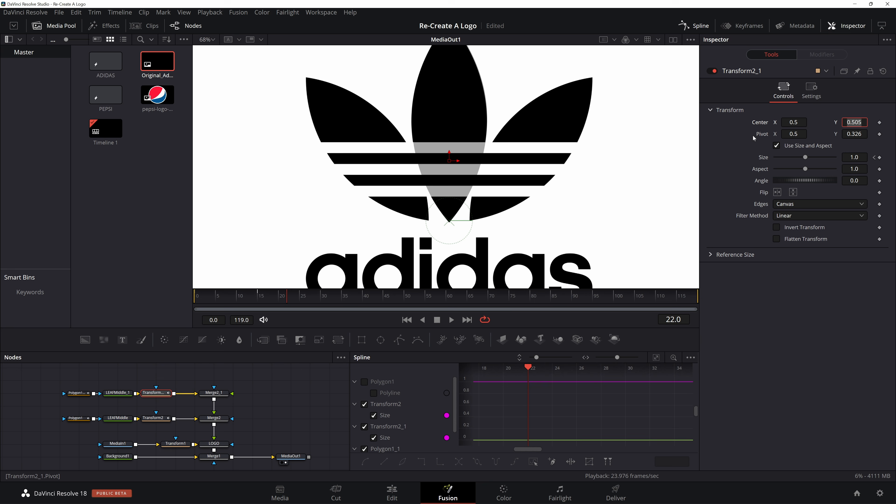
left_click_drag(794, 122, 781, 123)
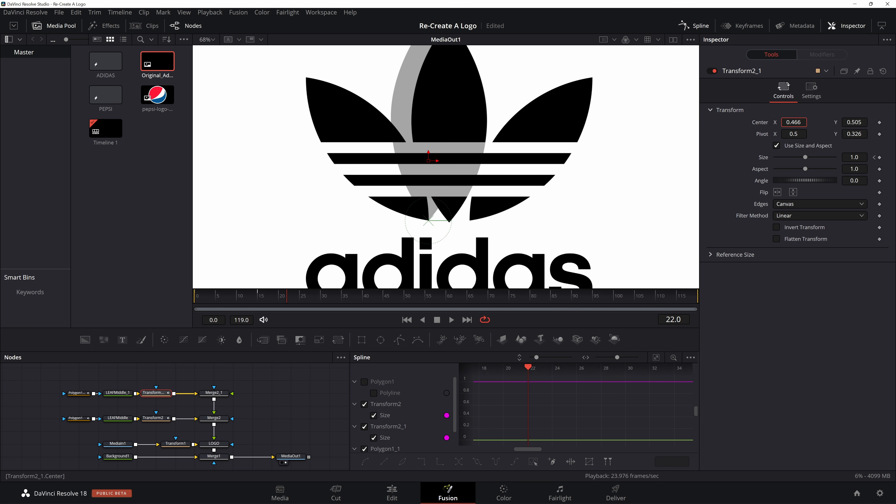
left_click_drag(797, 179, 805, 180)
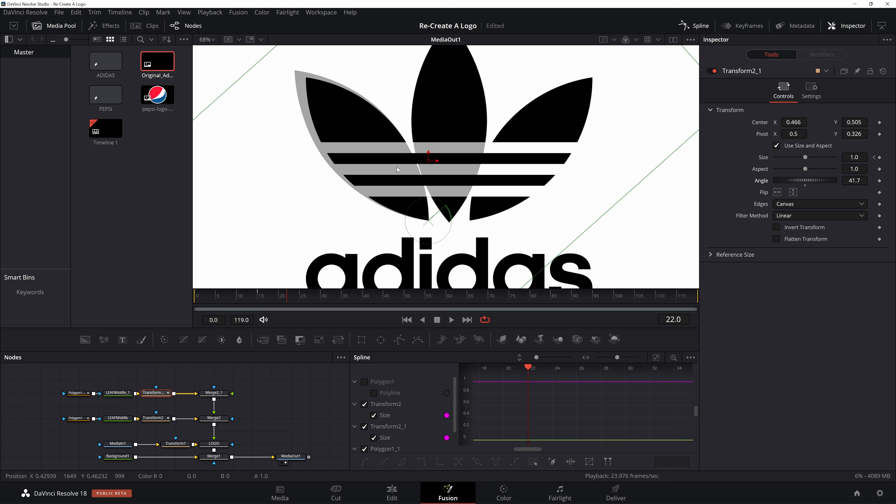
Reshape Polygon1_1 by moving its top tip, side points and upper curve handle to match the outline of the logo's left leaf.
left_click(80, 393)
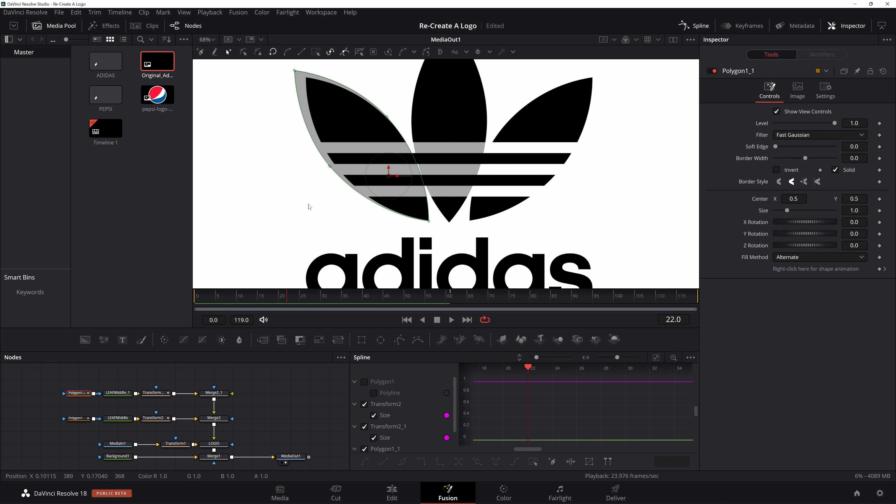
scroll(297, 78, "up", 2)
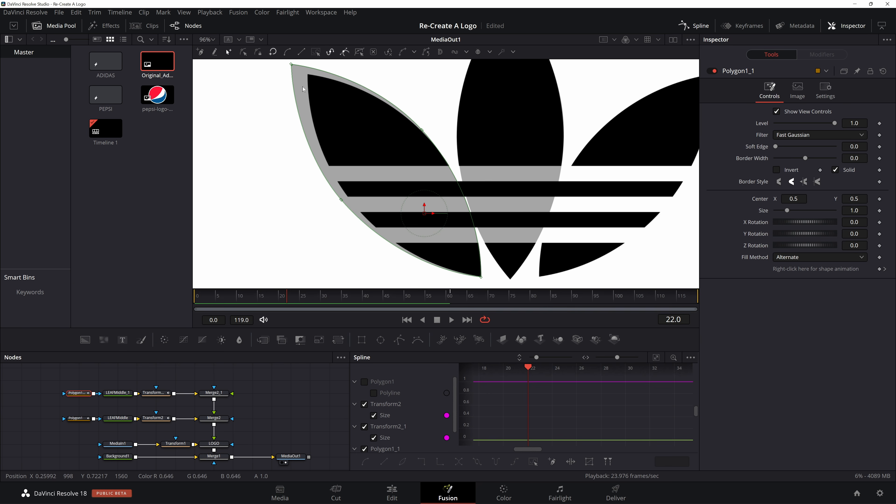
left_click_drag(292, 69, 306, 74)
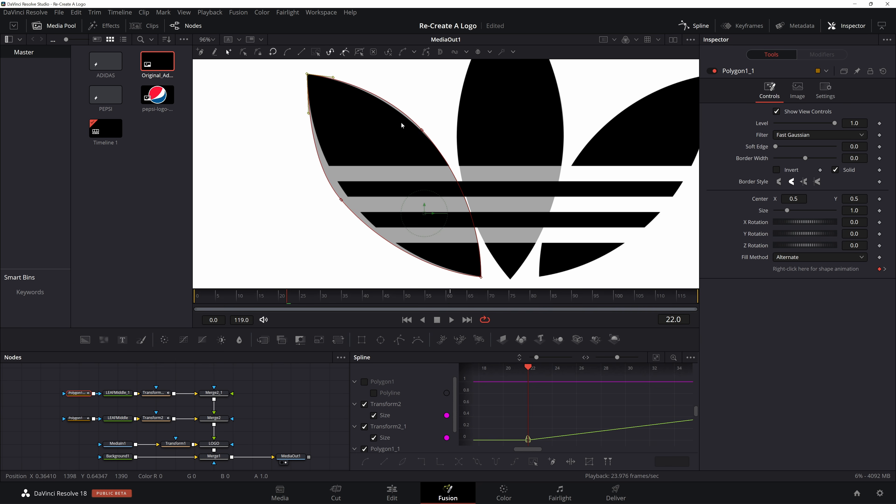
left_click(435, 146)
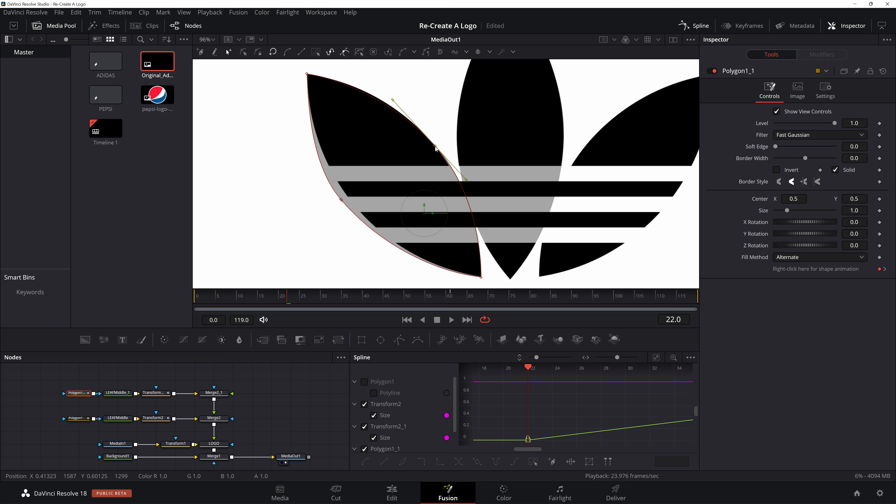
left_click_drag(437, 149, 434, 144)
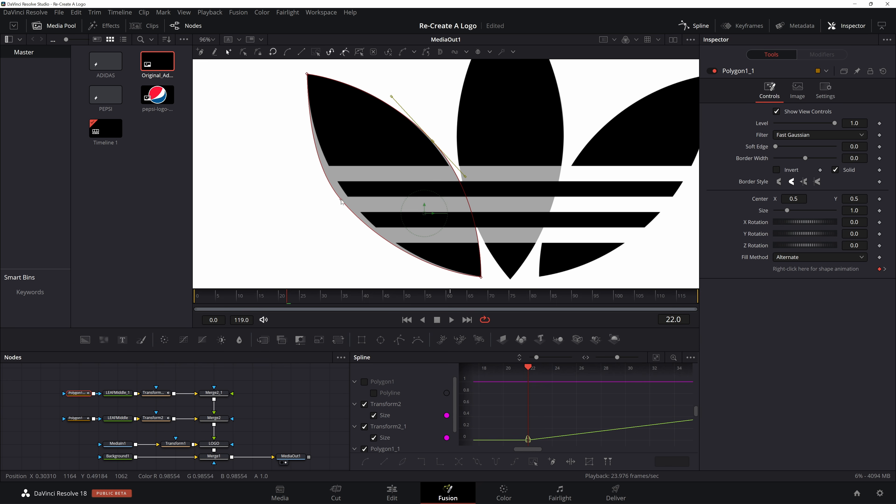
left_click_drag(341, 202, 352, 206)
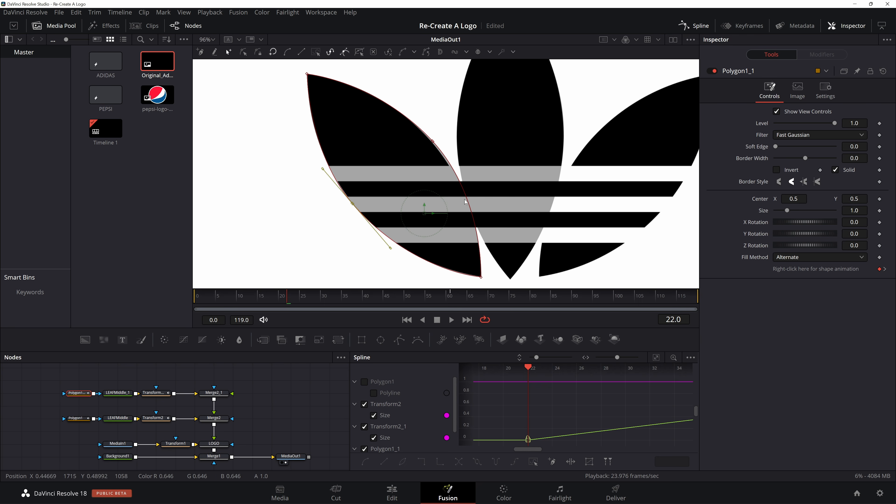
left_click(432, 142)
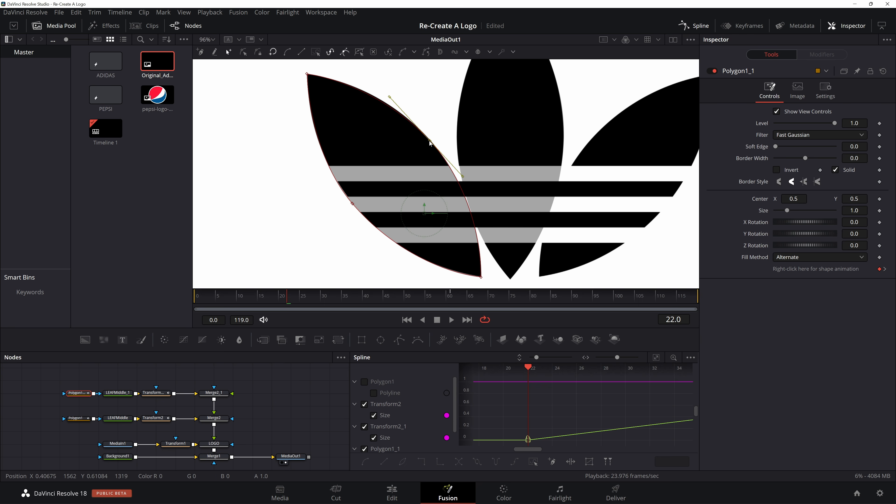
scroll(430, 142, "down", 3)
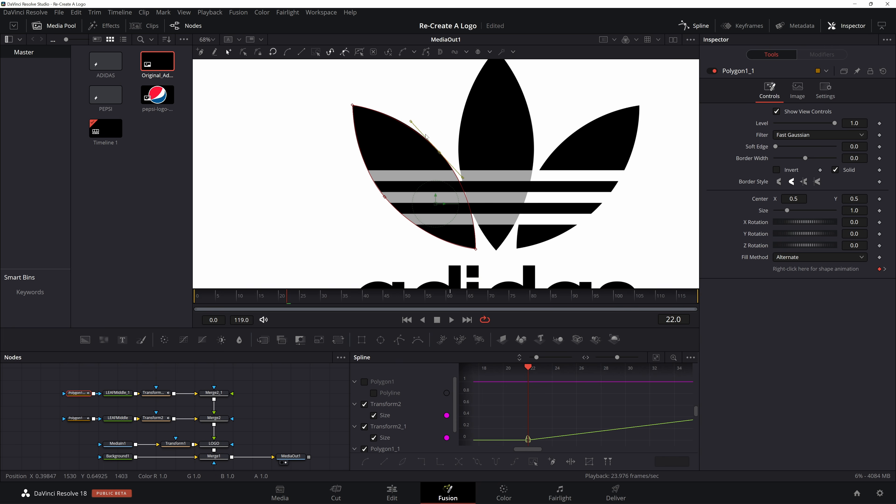
left_click_drag(411, 122, 411, 120)
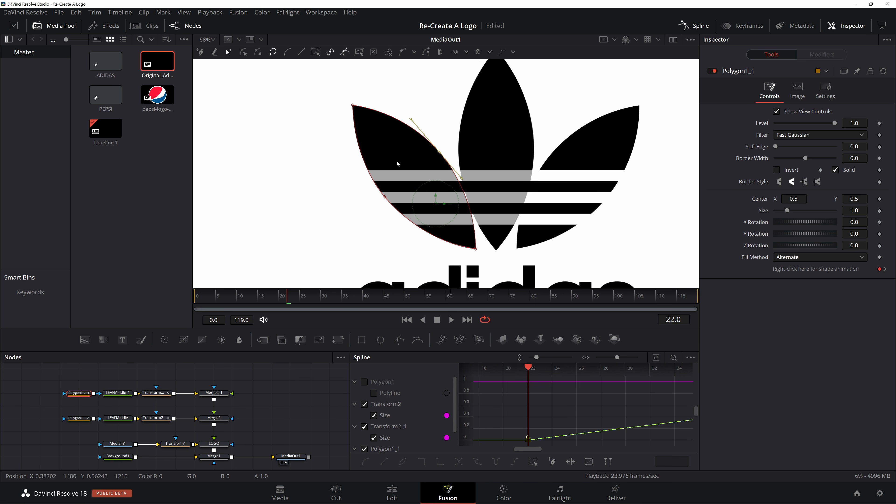
Rename the LEAFMiddle_1 background node as LEAFLeft.
left_click(113, 393)
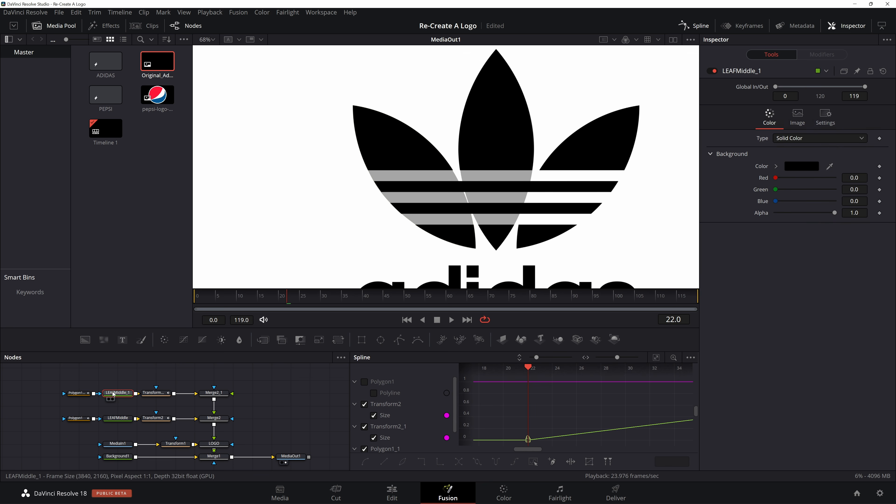
key("F2")
key("End")
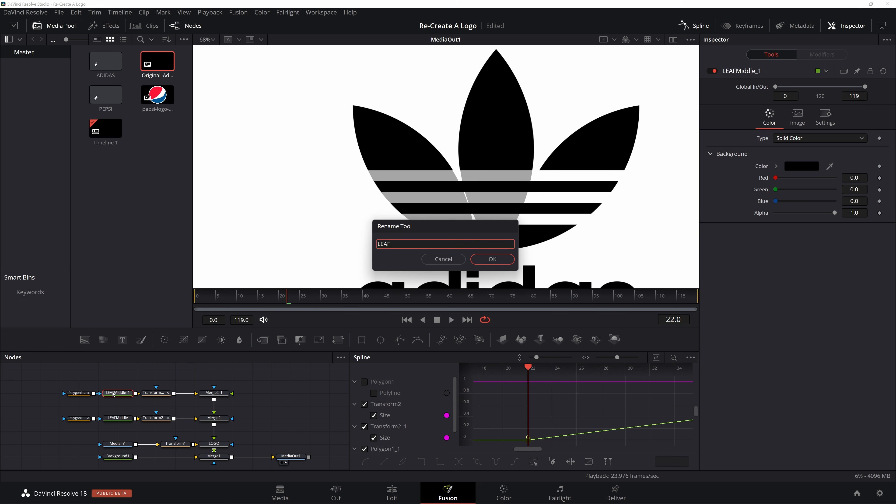
left_click(487, 260)
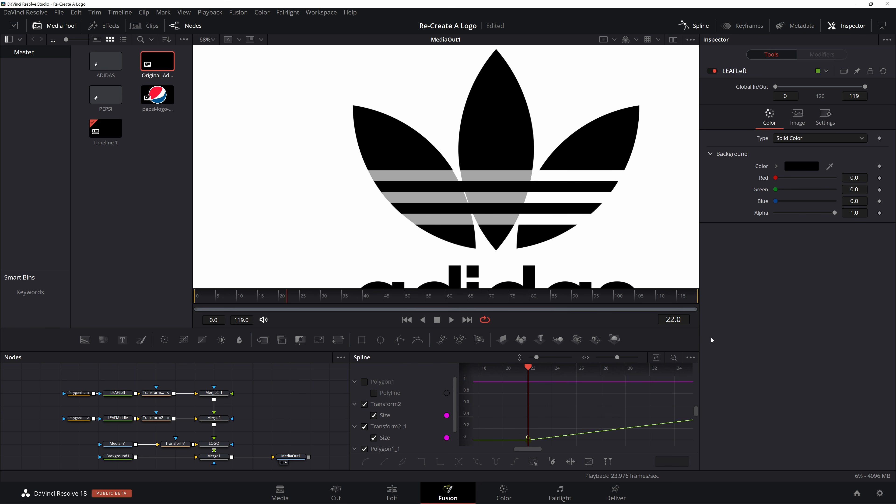
Show only Transform2_1's Size curve in the Spline editor, hiding the Transform2 and Polygon1_1 curves, and fit the graph.
left_click(154, 394)
scroll(166, 398, "up", 2)
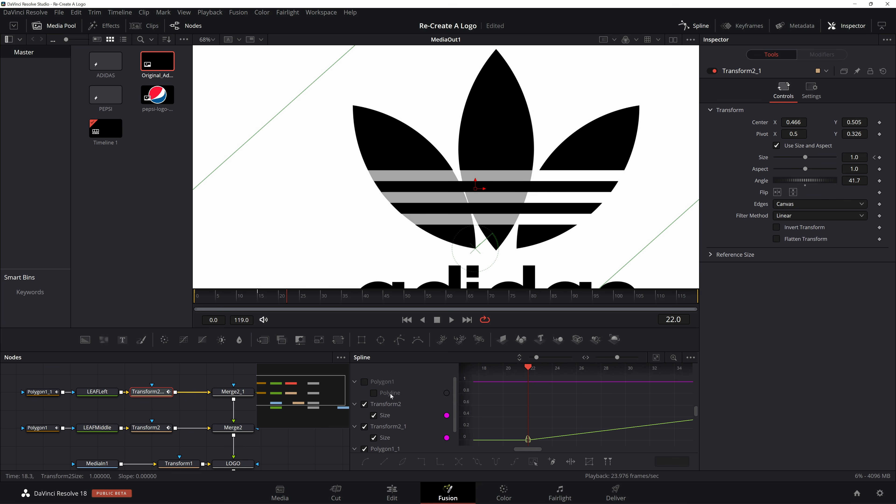
left_click(364, 404)
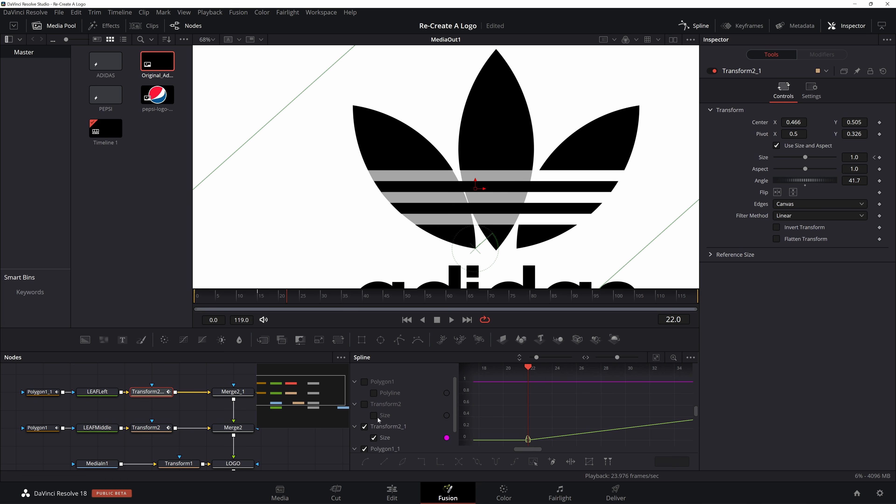
scroll(400, 423, "down", 2)
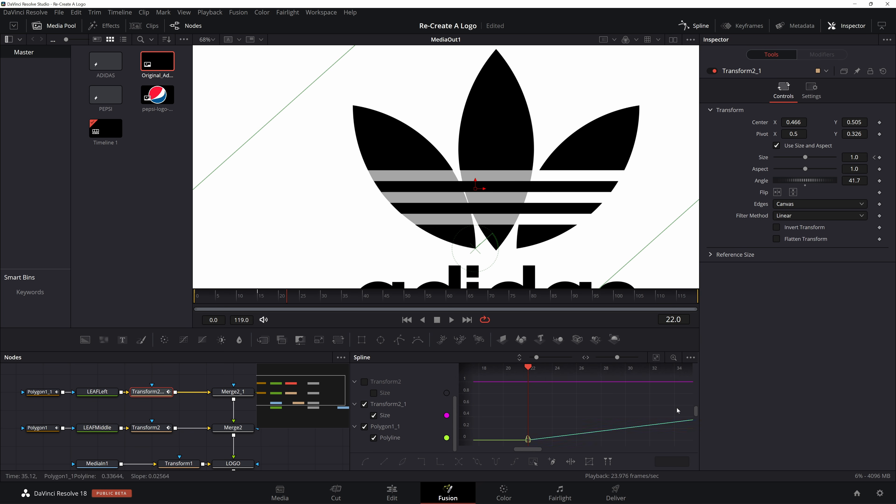
left_click(656, 357)
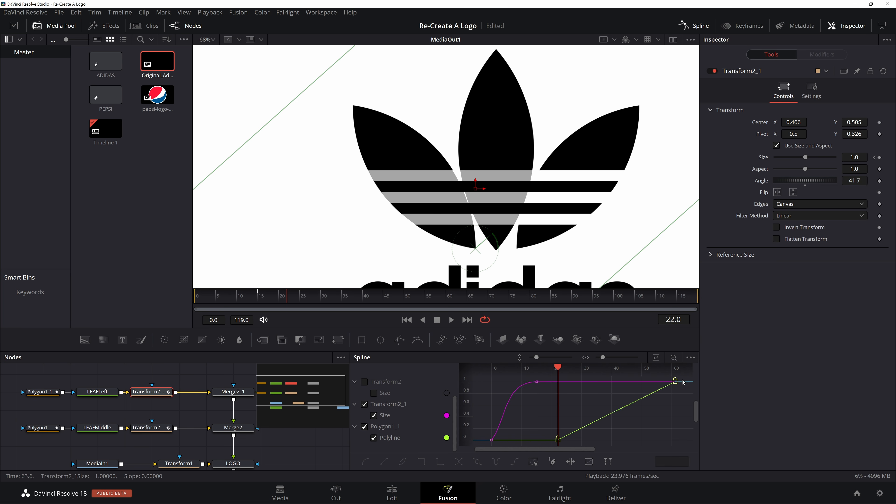
left_click(365, 426)
left_click(365, 427)
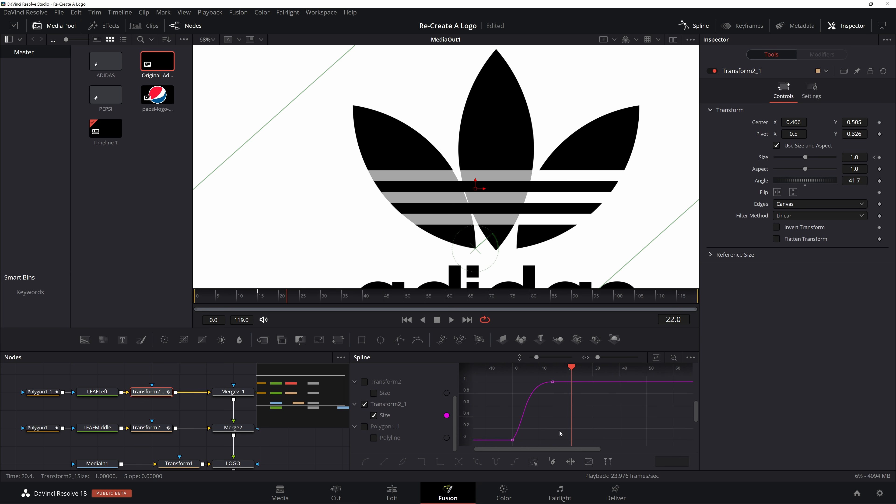
Shift both of Transform2_1's Size keyframes to about frames 6 and 21 so the left leaf starts growing after the middle one.
left_click_drag(509, 444, 561, 385)
left_click_drag(511, 441, 526, 441)
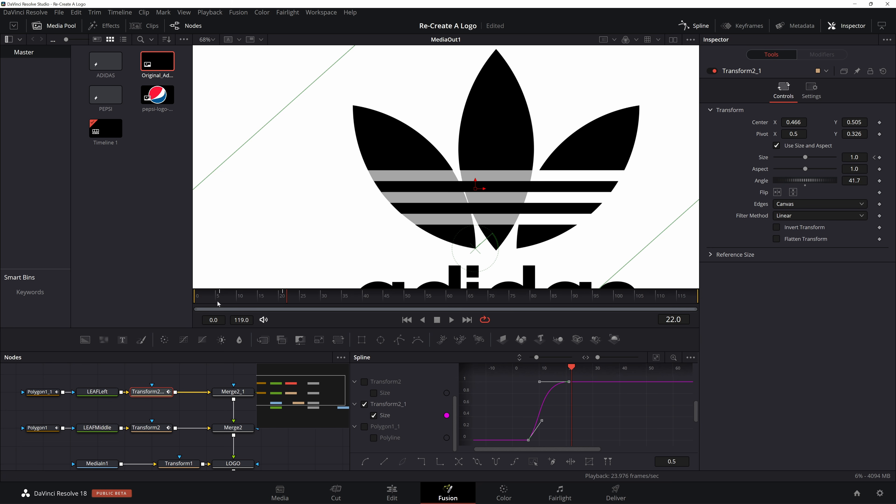
key("Home")
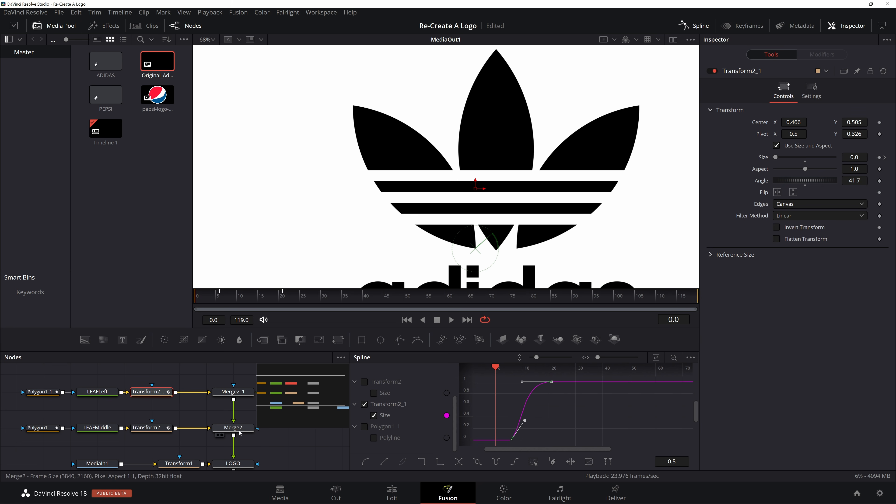
View Merge2 on its own and play the animation from the first frame to check the left leaf's timing.
left_click_drag(239, 432, 519, 168)
key("space")
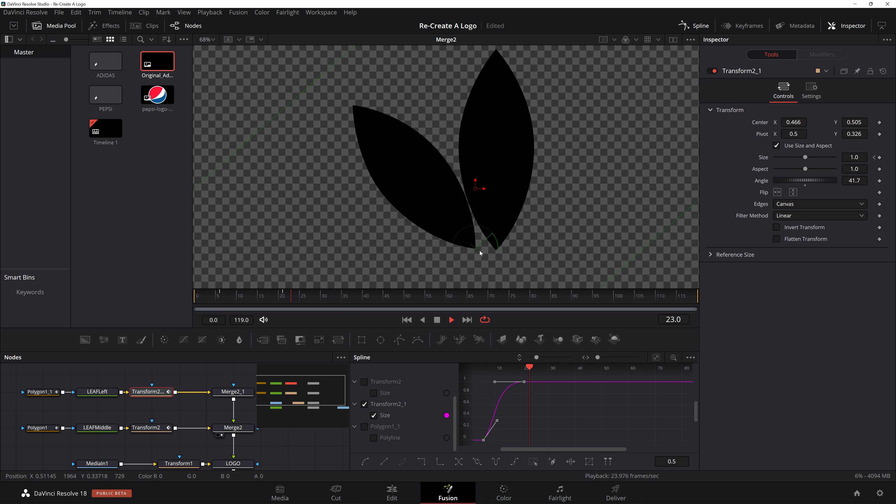
left_click(271, 435)
key("Home")
key("space")
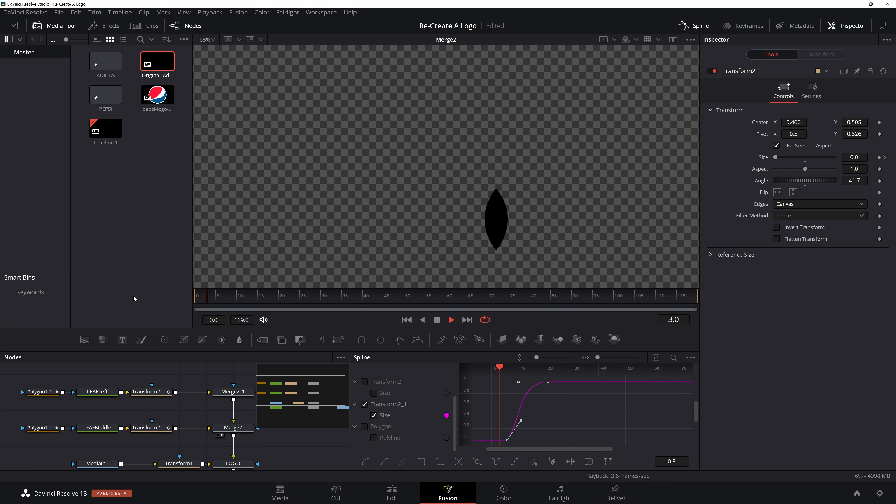
key("space")
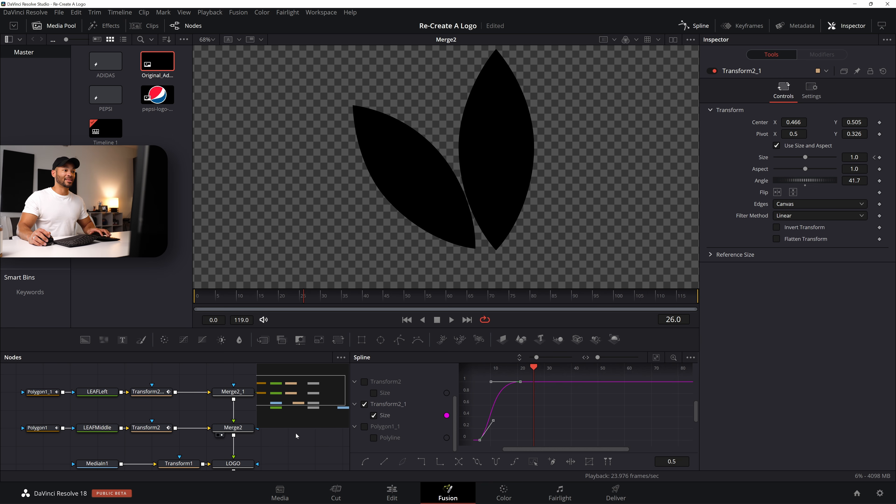
Return the viewer to MediaOut1 and examine the whole logo with the middle and left leaf shapes over it.
scroll(297, 433, "down", 3)
scroll(303, 438, "up", 3)
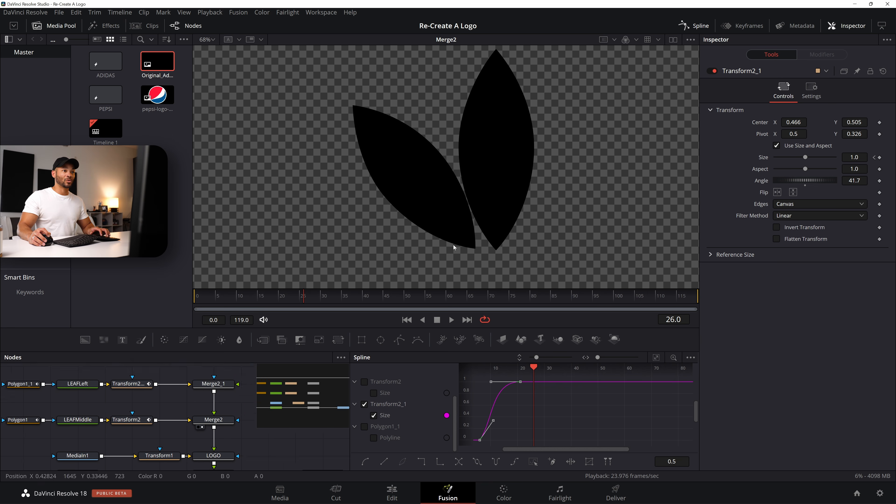
scroll(306, 452, "down", 3)
left_click_drag(290, 445, 248, 484)
left_click_drag(403, 209, 410, 205)
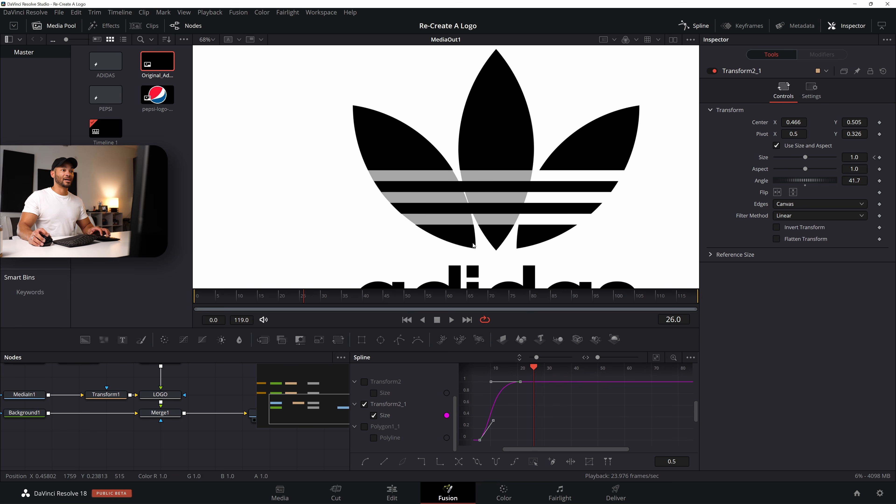
scroll(521, 194, "down", 2)
scroll(526, 196, "up", 3)
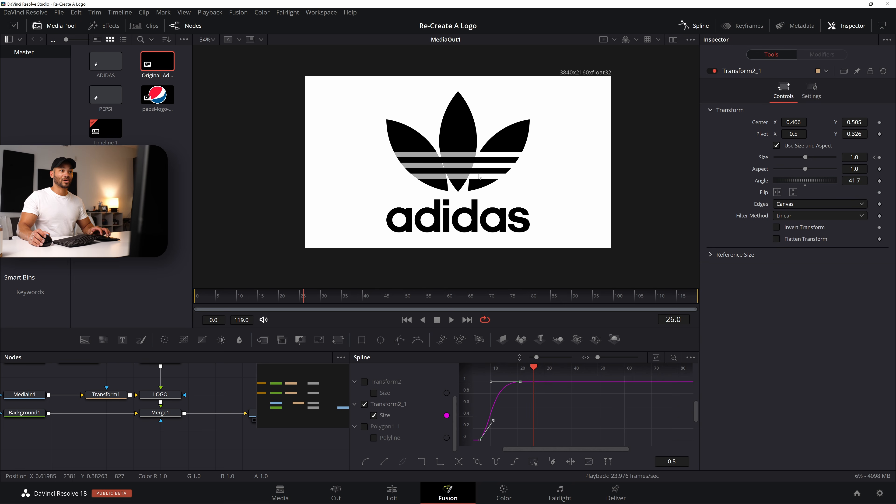
left_click_drag(183, 386, 256, 456)
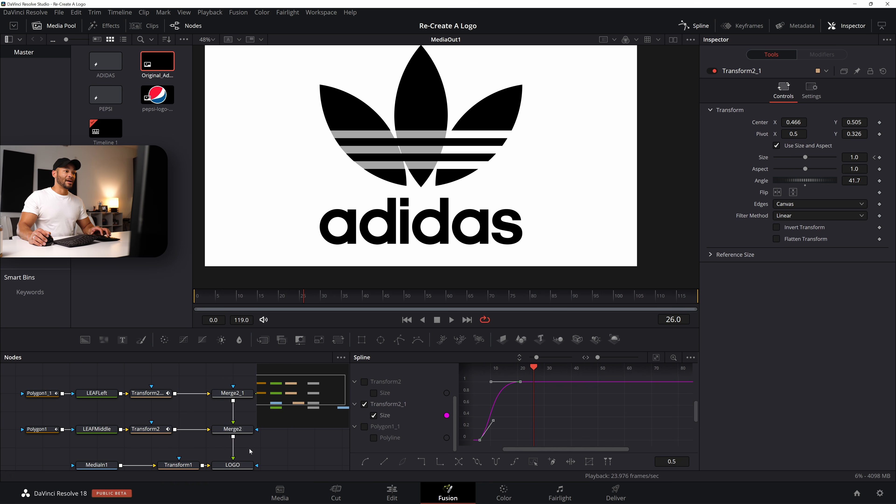
Hide the Spline editor, duplicate the left leaf's polygon, background, transform and merge nodes, and connect the copied merge to Merge2_1.
left_click(702, 27)
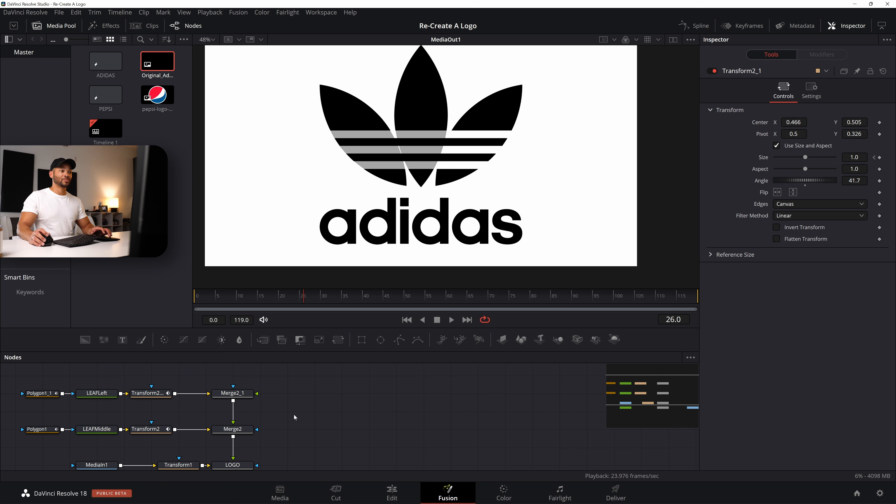
left_click_drag(293, 414, 375, 418)
left_click_drag(401, 382, 106, 422)
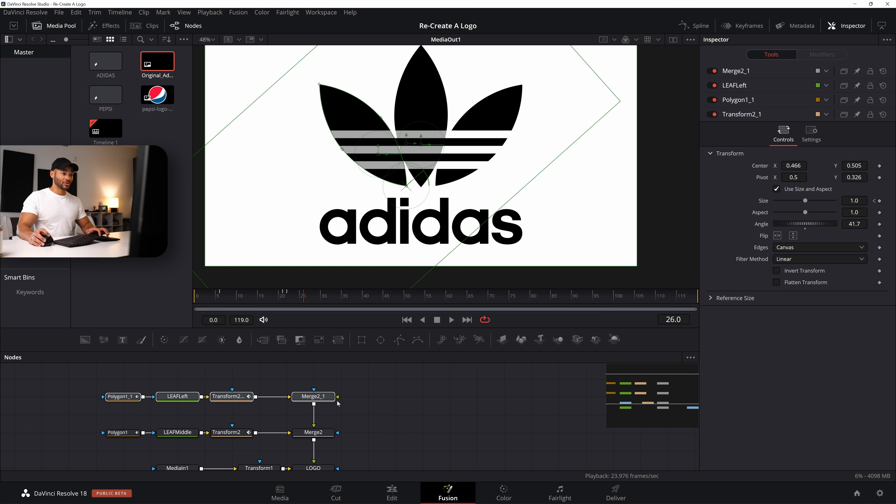
left_click_drag(372, 388, 374, 409)
key("ctrl+v")
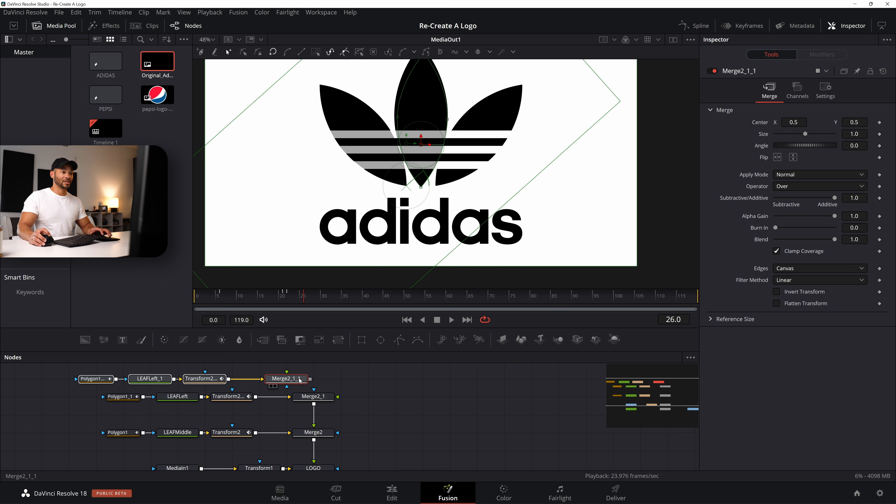
mouse_move(310, 380)
left_mouse_down()
mouse_move(313, 389)
mouse_move(317, 380)
left_mouse_up()
left_click(357, 388)
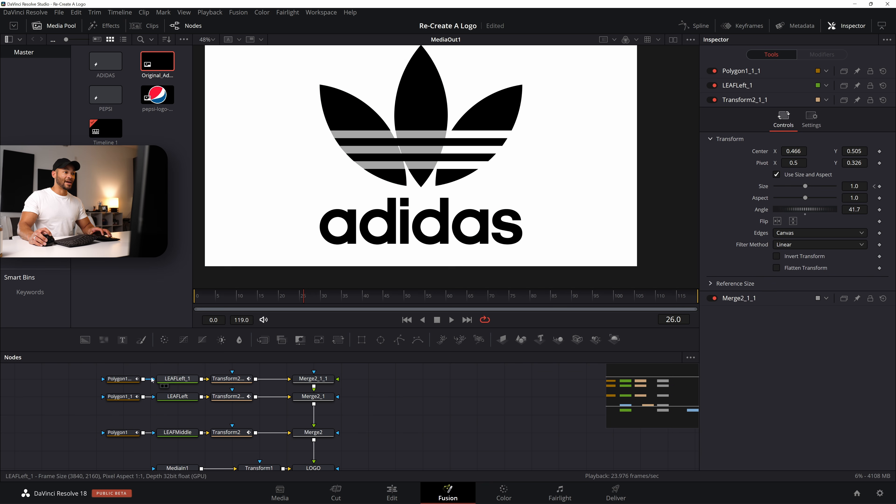
Fit the copied leaf to the logo's right leaf by setting Transform2_1_1's Center X to 0.533 and Angle to -39.7.
left_click(231, 381)
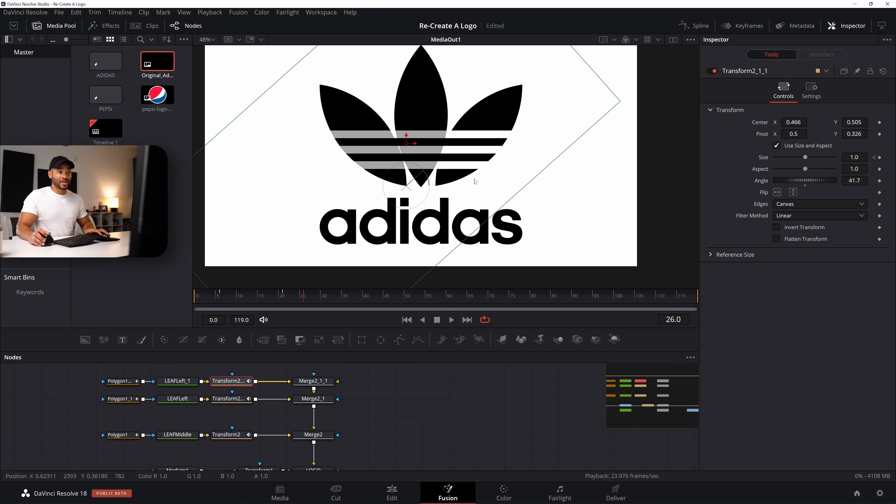
scroll(473, 179, "up", 2)
left_click_drag(793, 122, 816, 122)
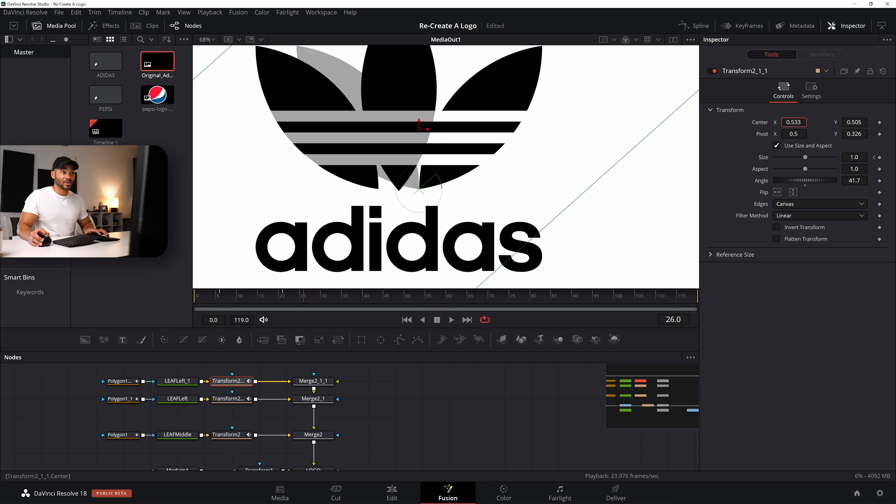
left_click_drag(796, 178, 780, 181)
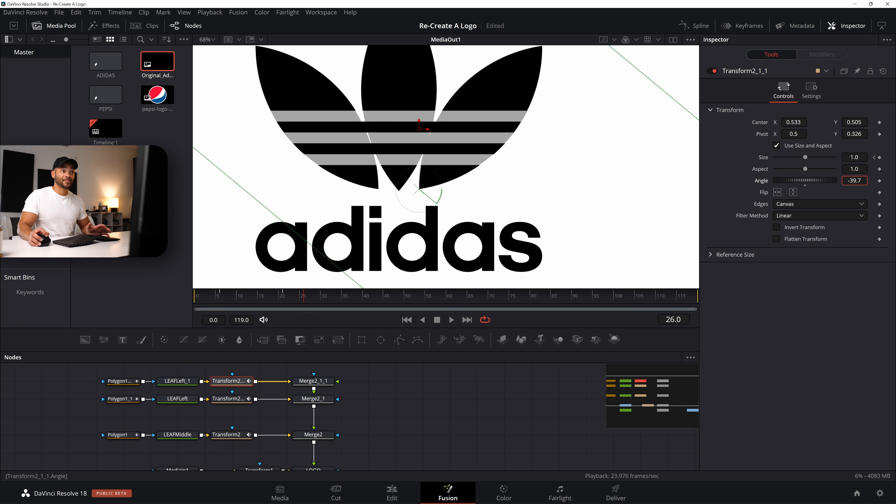
left_click_drag(793, 123, 794, 123)
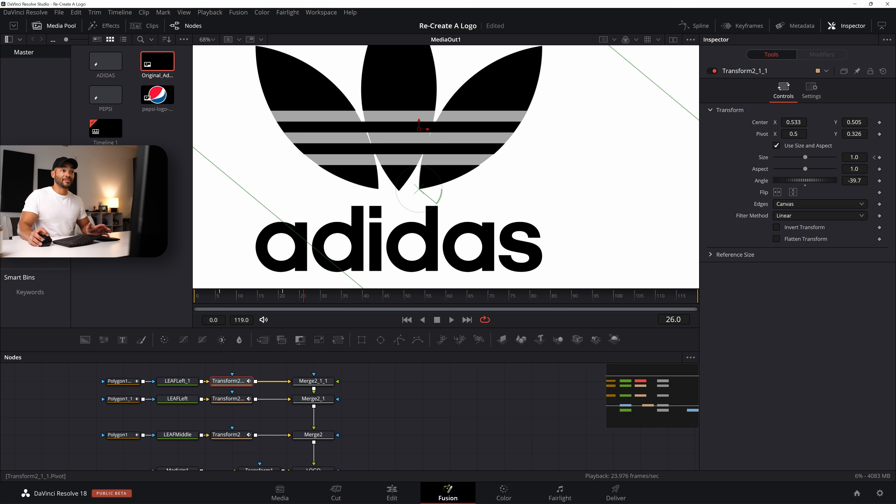
scroll(474, 128, "down", 2)
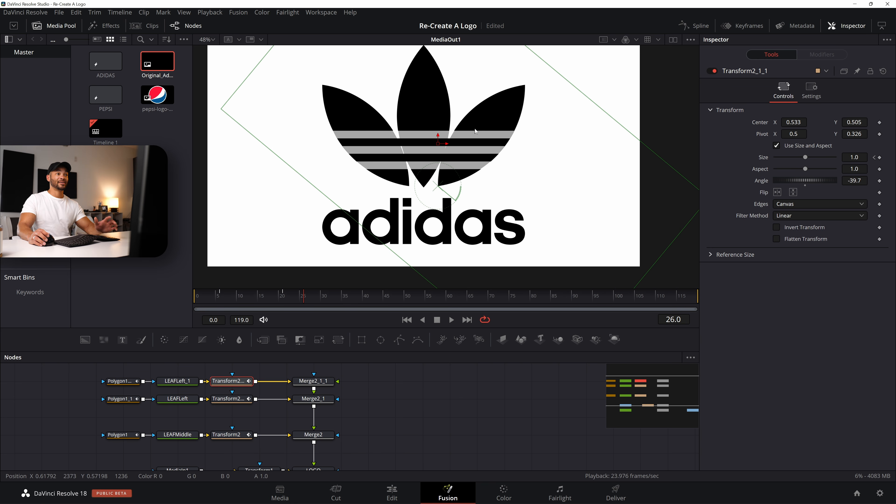
Show only Transform2_1_1's Size curve in the Spline editor, hiding the Transform2_1 and Polygon1_1_1 curves.
left_click_drag(257, 299, 249, 301)
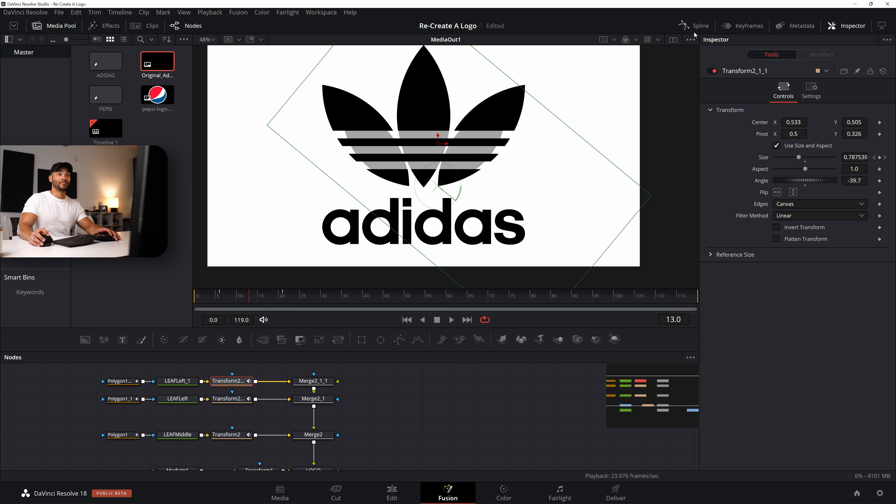
left_click(692, 25)
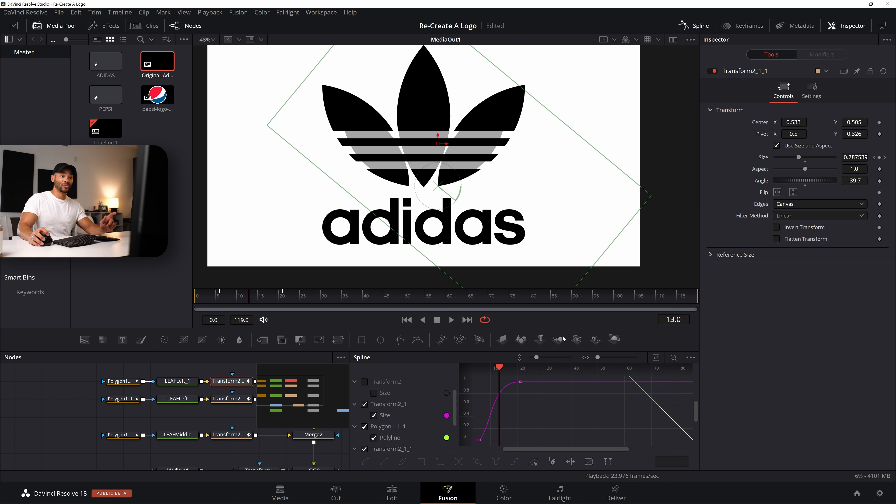
left_click(365, 405)
scroll(376, 418, "down", 1)
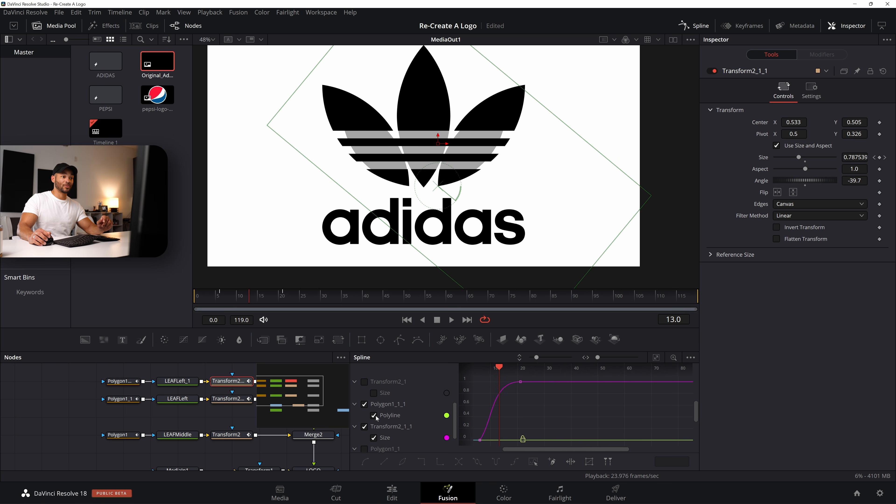
left_click(374, 415)
left_click(364, 404)
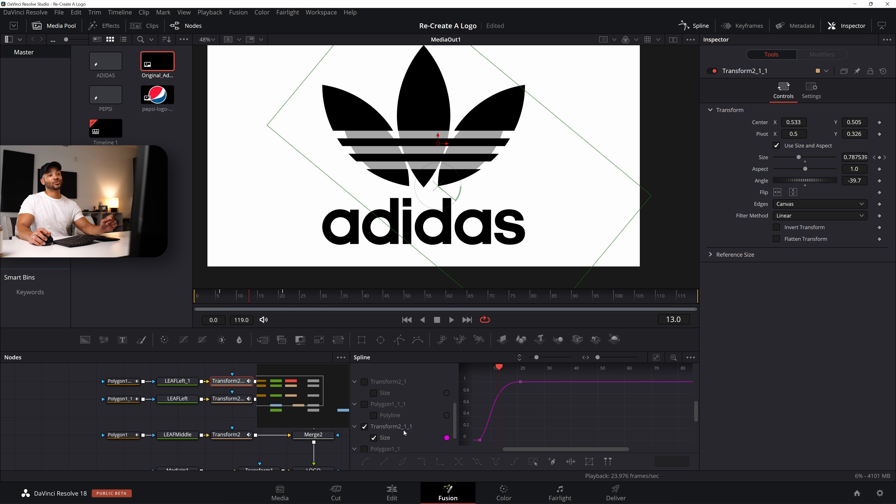
Shift both of Transform2_1_1's Size keyframes to about frames 11 and 26, playing the animation to tune the right leaf's delay.
left_click_drag(491, 432, 564, 358)
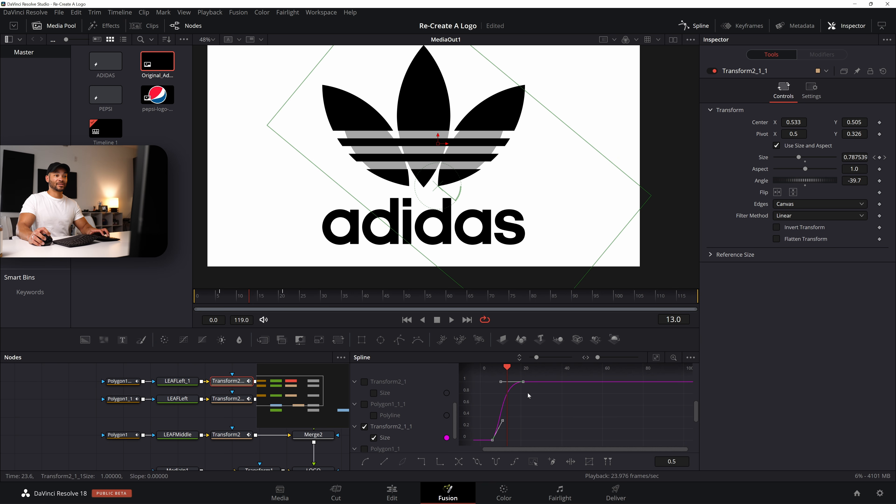
left_click_drag(522, 386, 538, 385)
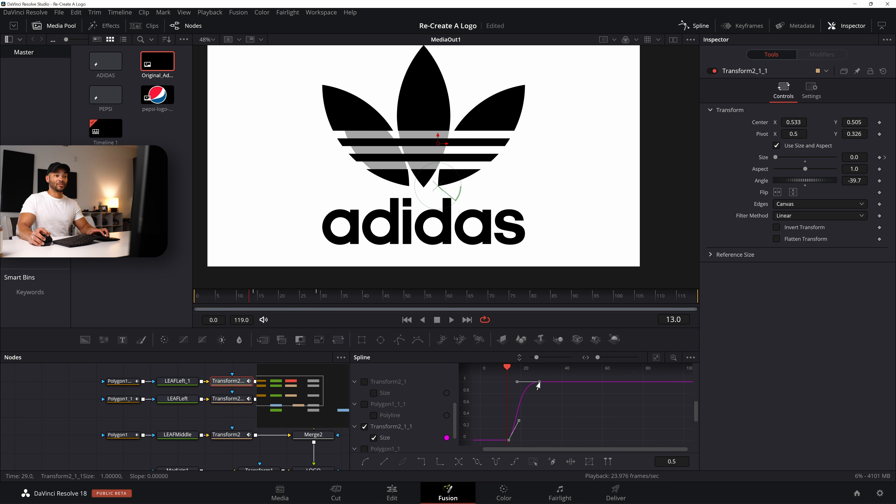
key("space")
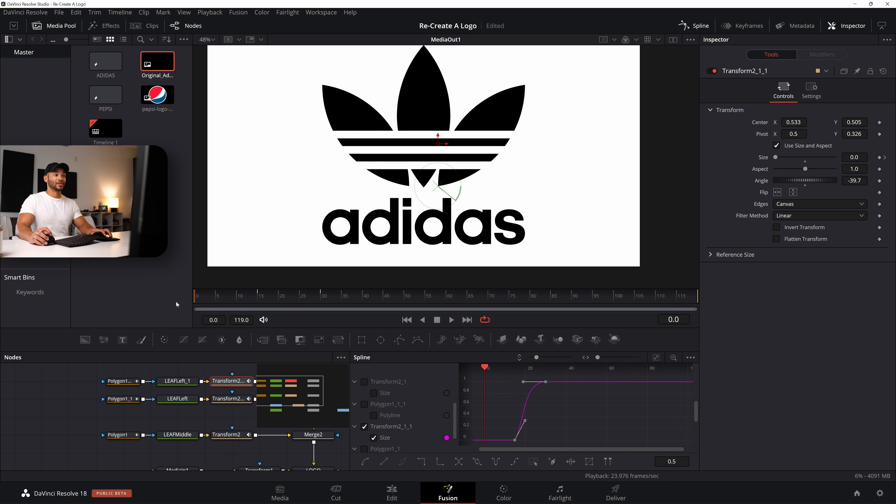
key("space")
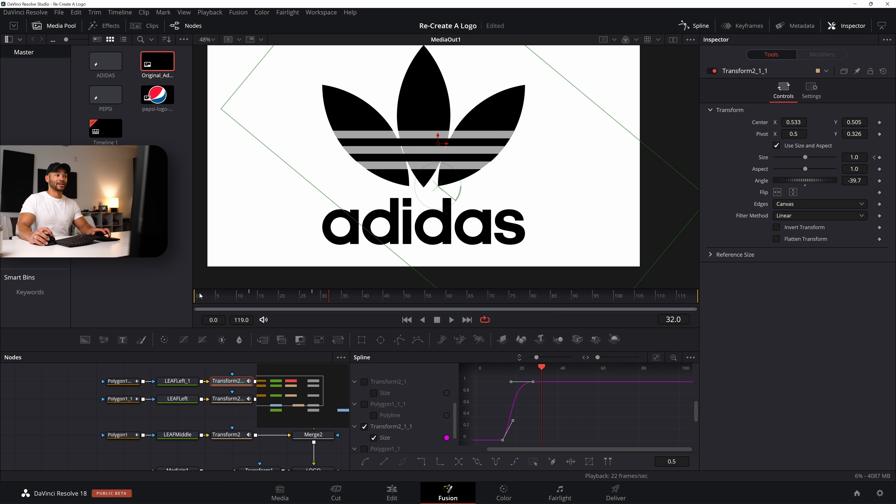
key("space")
key("space")
key("space")
key("space")
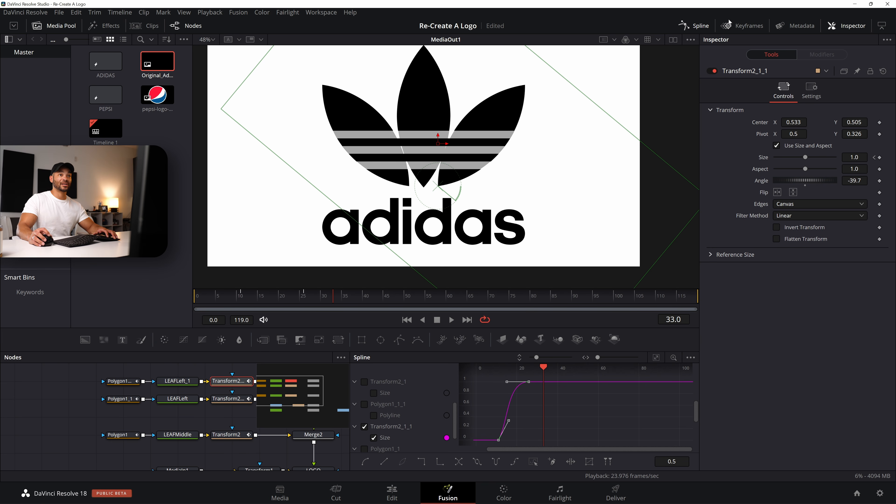
Hide the Spline editor and play Merge2 from the first frame to check all three leaves growing in sequence.
left_click(692, 25)
left_click(298, 442)
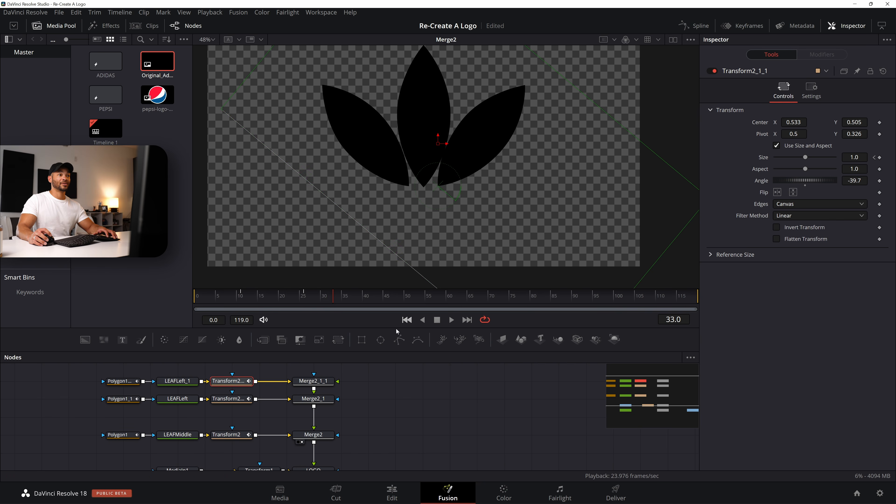
left_click_drag(245, 296, 188, 300)
left_click(431, 442)
key("space")
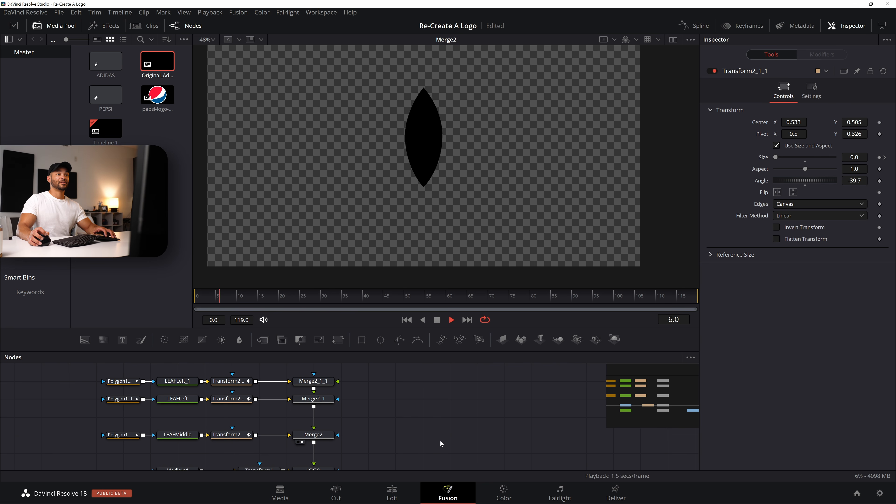
key("space")
Stack the three leaf node rows closely together directly above the LOGO row in the node graph.
scroll(391, 420, "down", 2)
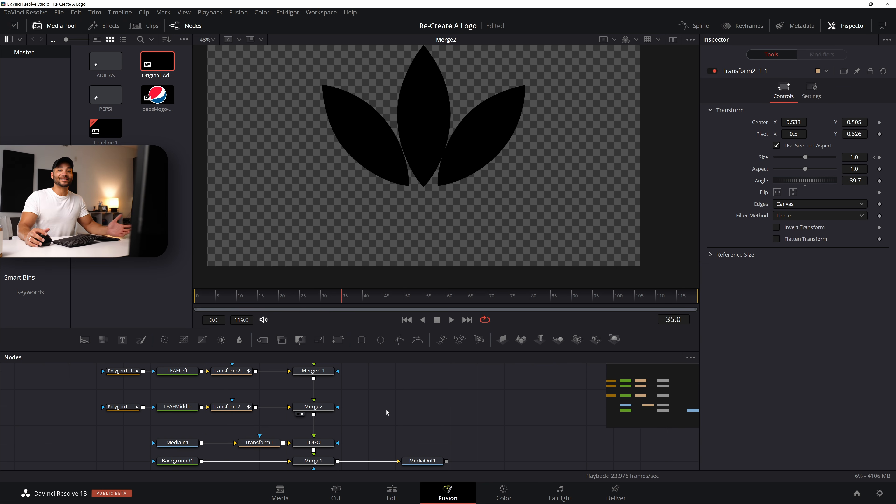
key("ctrl+v")
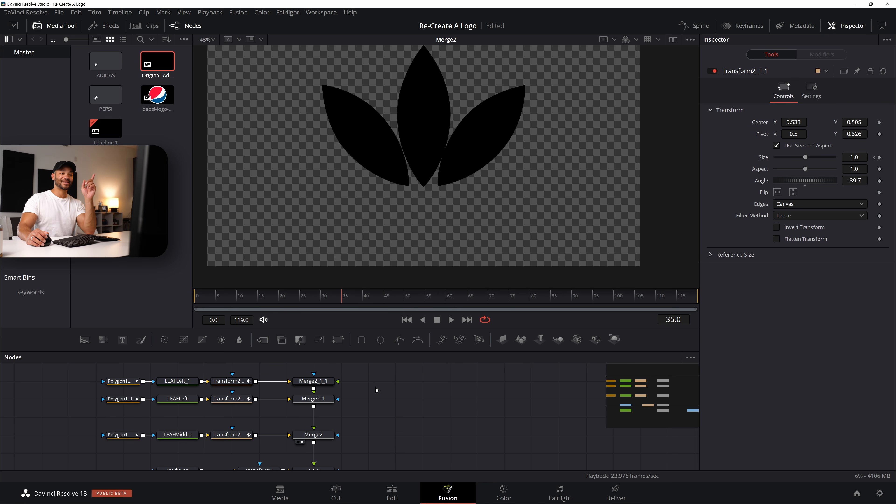
left_click_drag(369, 376, 84, 429)
left_click_drag(327, 399, 327, 417)
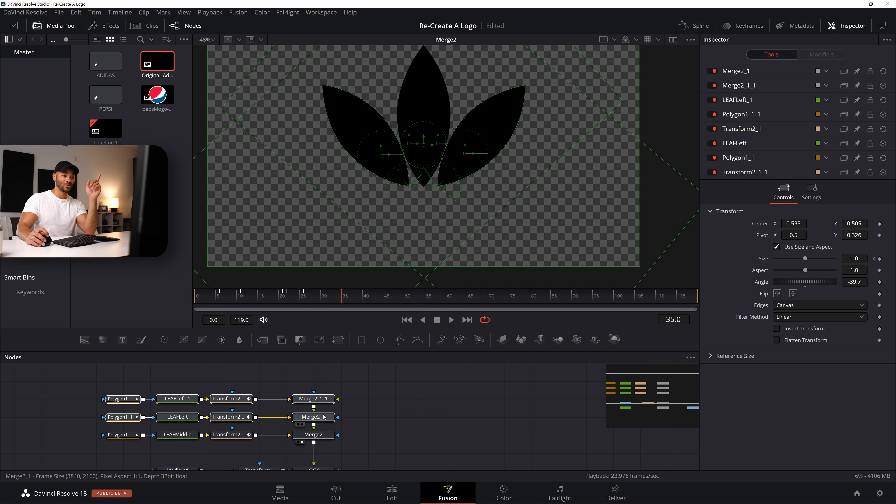
scroll(395, 402, "down", 2)
left_click_drag(373, 365, 125, 421)
left_click_drag(327, 408, 327, 425)
Show MediaOut1 in the viewer and move all three leaf node rows up, leaving a gap above the LOGO row.
left_click(451, 408)
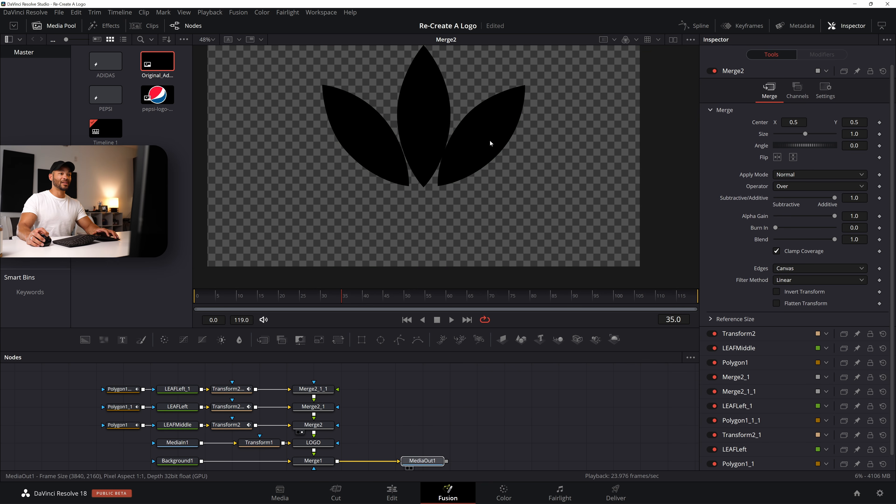
key("1")
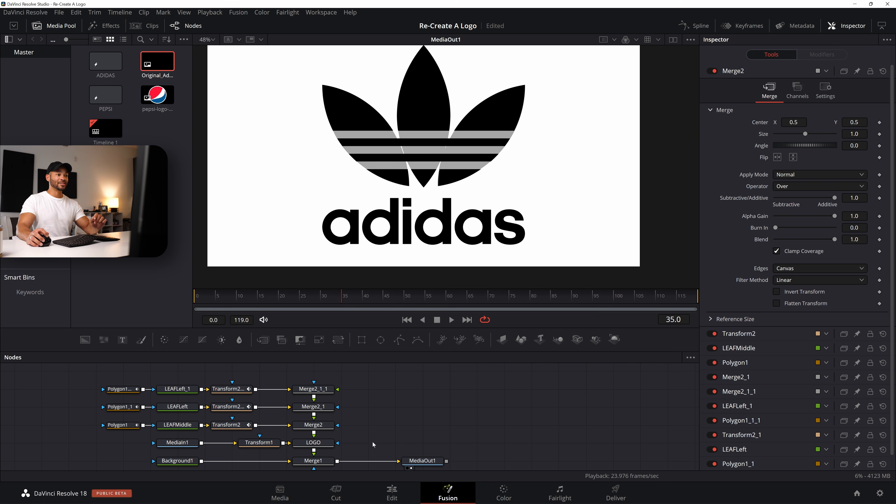
left_click_drag(364, 380, 116, 438)
left_click_drag(229, 386, 229, 367)
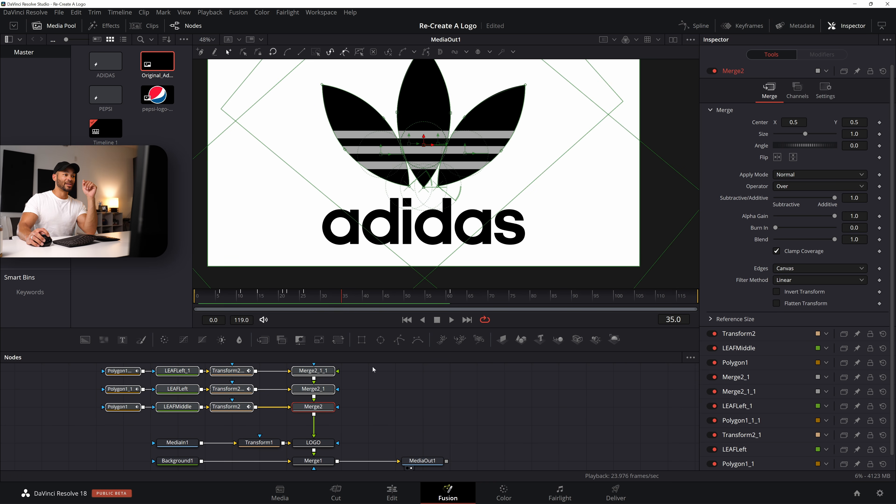
Rename the LEAFLeft_1 node in the uppermost leaf row as LEAFRight.
left_click(370, 402)
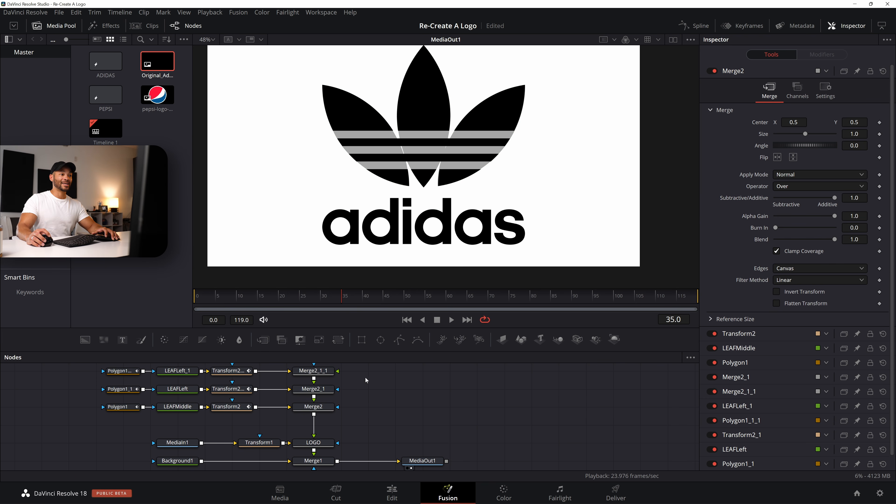
left_click(317, 408)
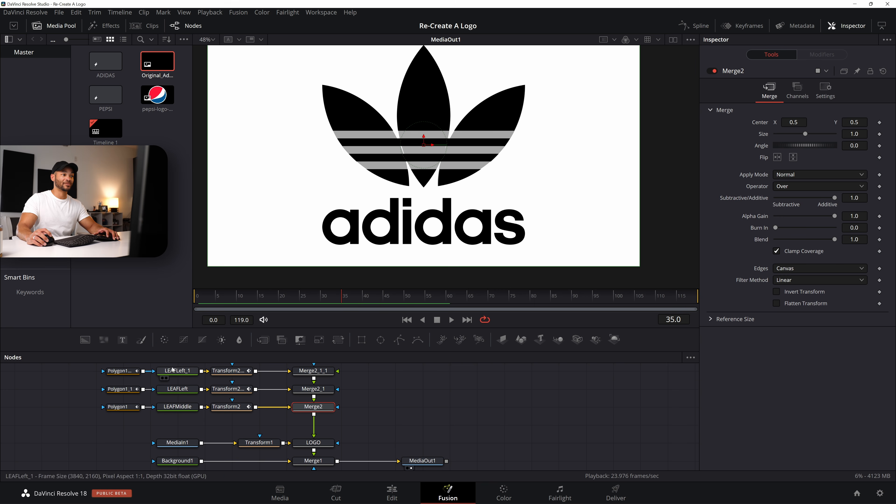
left_click(182, 371)
scroll(182, 372, "up", 1)
key("F2")
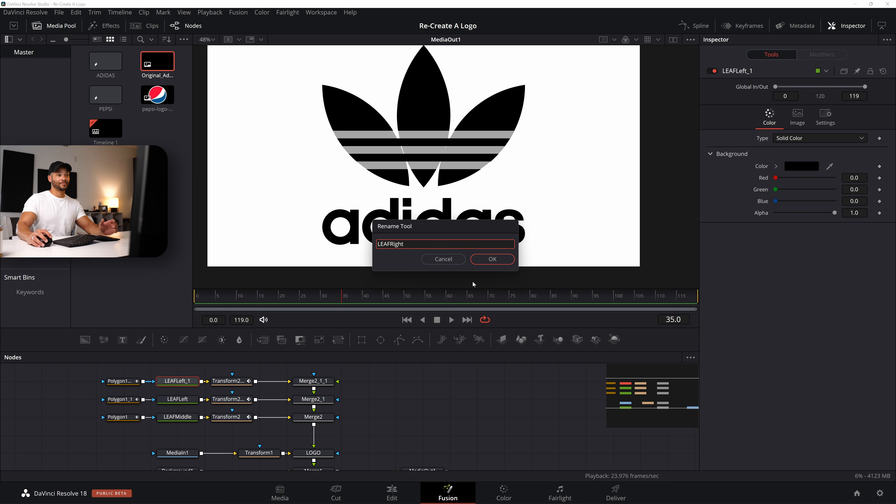
type("LEAFRight")
left_click(492, 259)
Add a Rectangle mask node, connect it to Merge2's mask input and invert the mask.
scroll(390, 411, "down", 5)
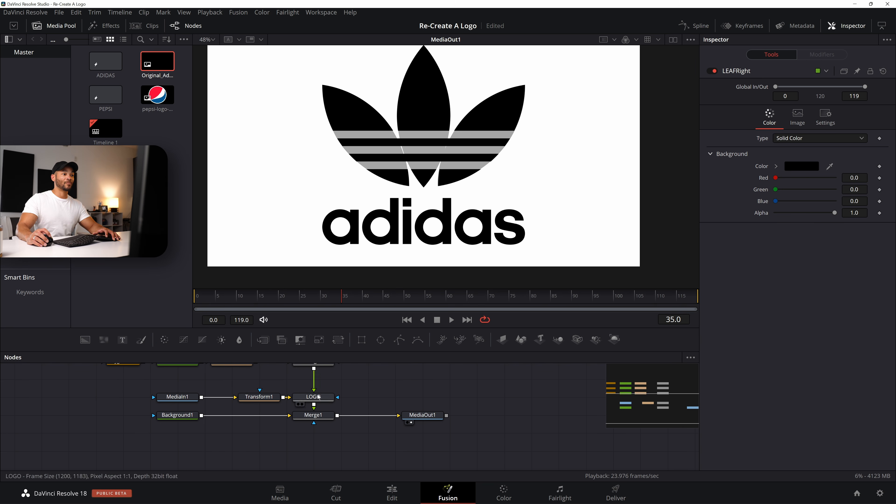
scroll(324, 401, "up", 3)
scroll(422, 405, "up", 3)
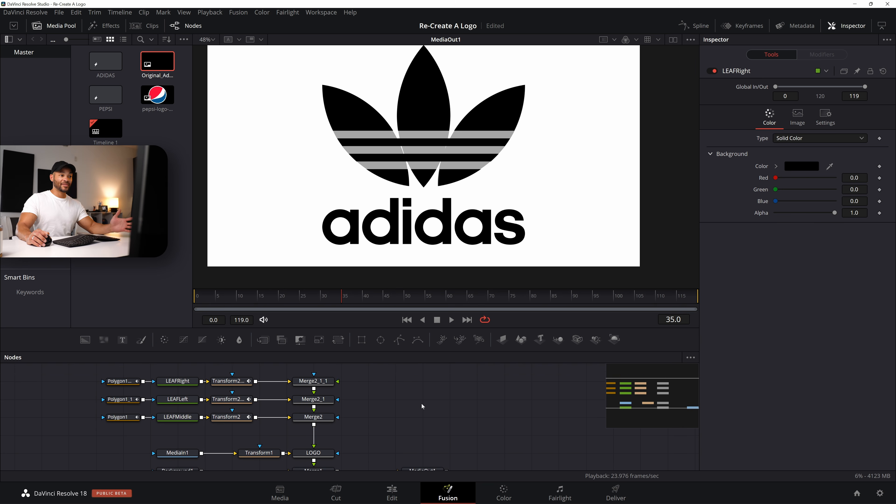
left_click(361, 340)
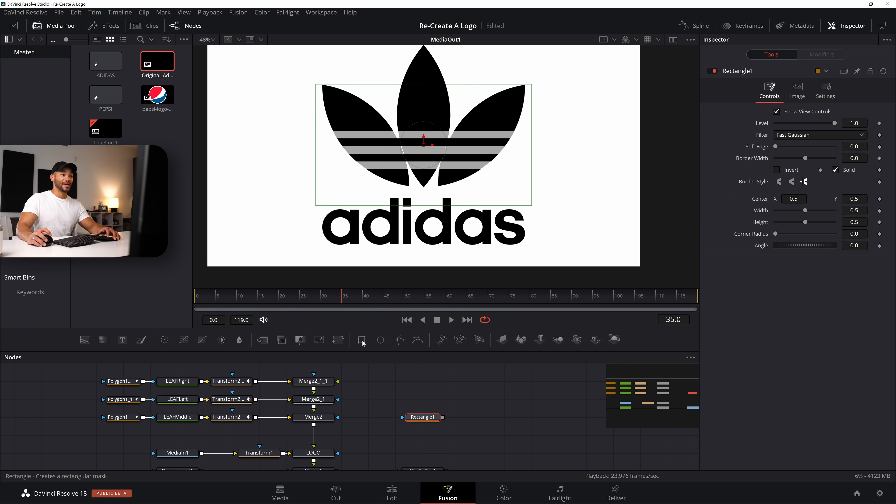
left_click_drag(425, 419, 337, 417)
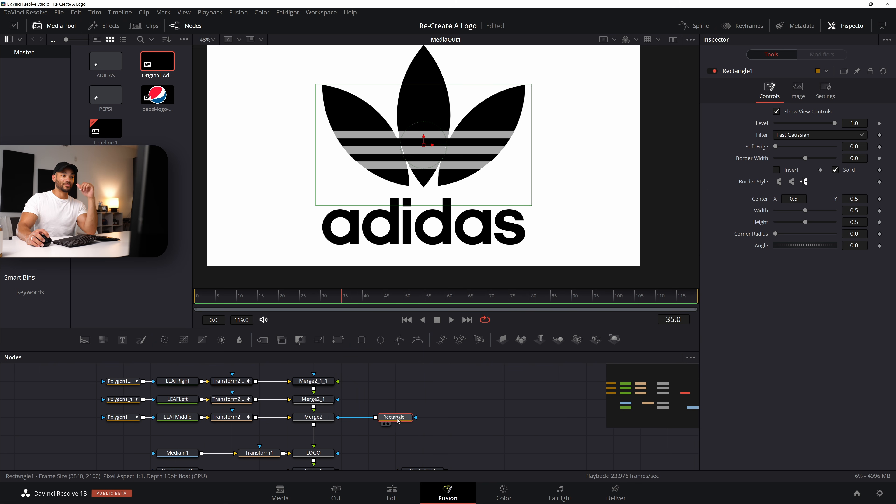
left_click(784, 171)
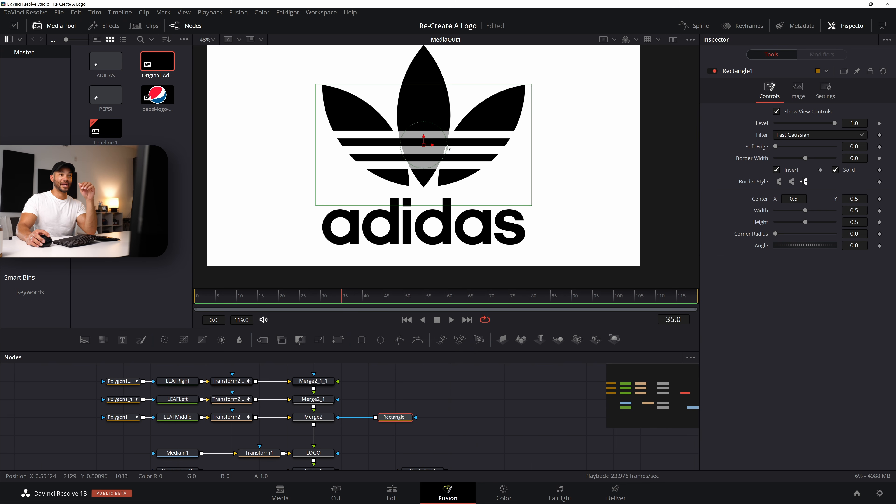
Enable Multiply by Mask in Merge2's settings.
left_click(315, 418)
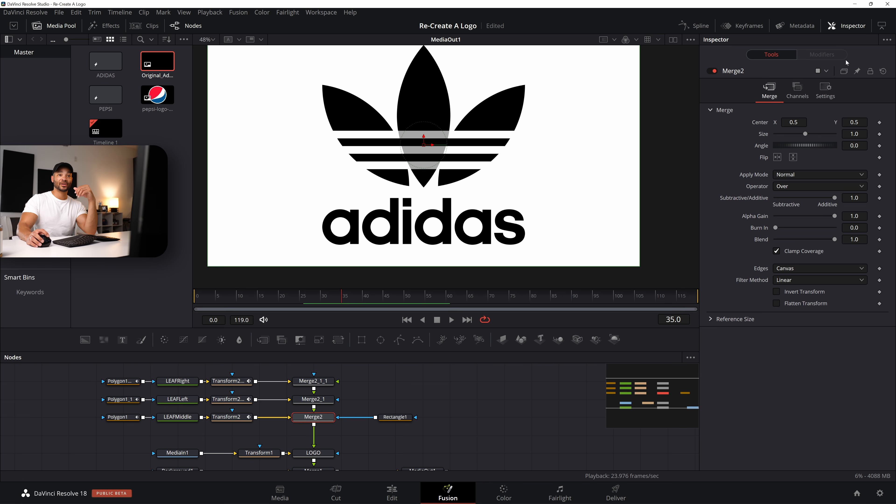
left_click(825, 91)
left_click(801, 164)
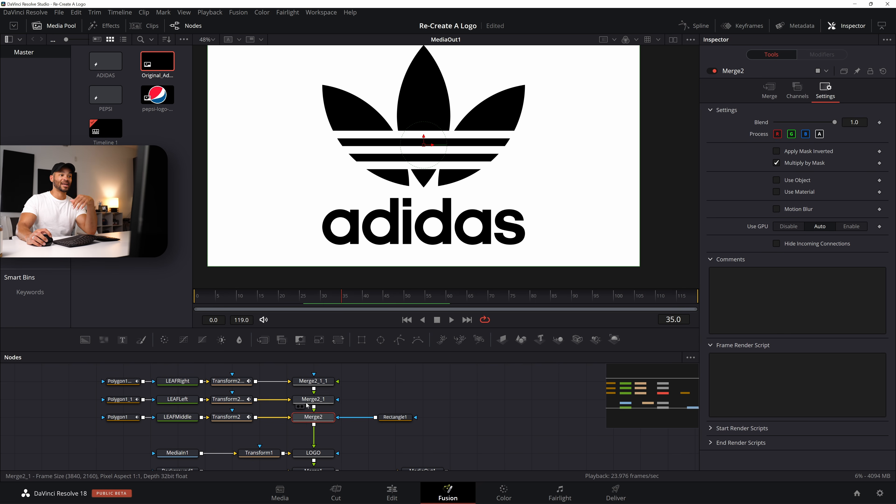
Fit Rectangle1 to the logo's uppermost stripe with Height 0.031 and Center Y 0.542419.
left_click(400, 418)
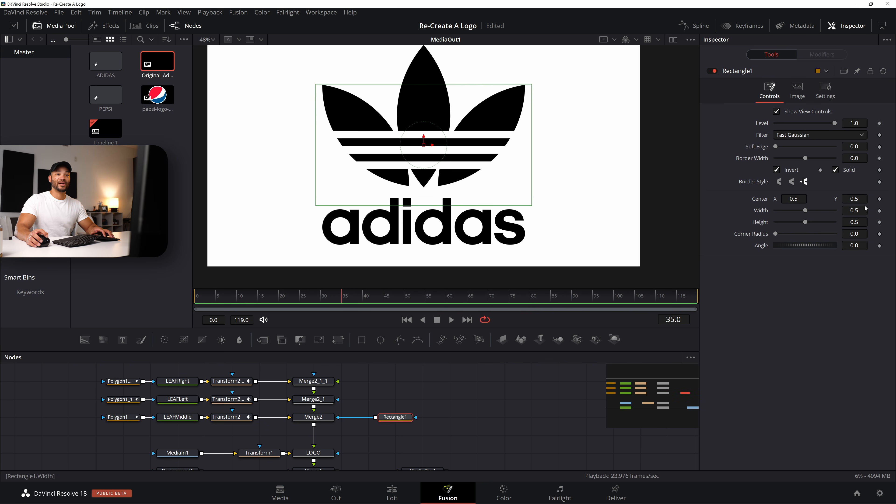
left_click_drag(805, 222, 780, 222)
scroll(466, 161, "up", 5)
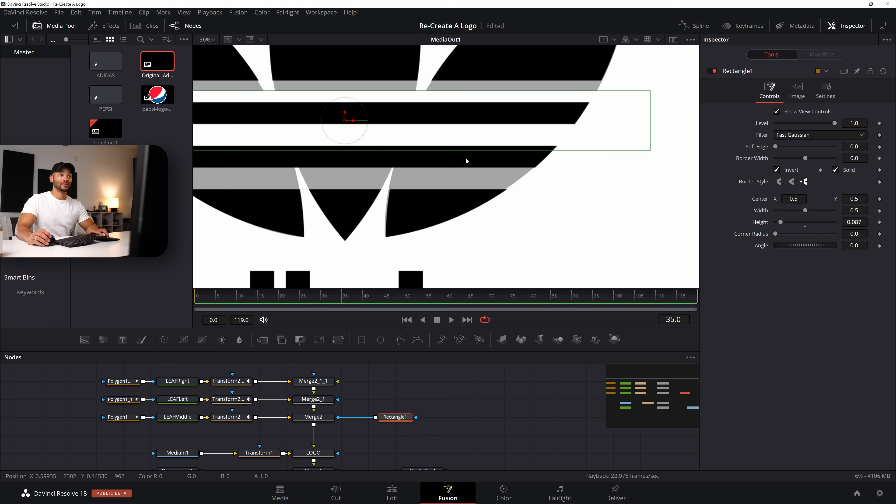
left_click_drag(344, 117, 407, 115)
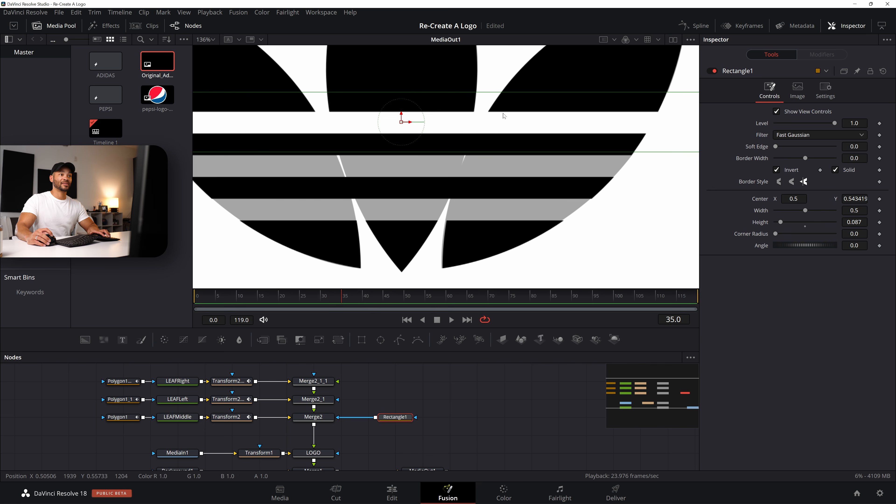
mouse_move(854, 222)
left_mouse_down()
mouse_move(828, 222)
mouse_move(856, 199)
mouse_move(856, 221)
left_mouse_up()
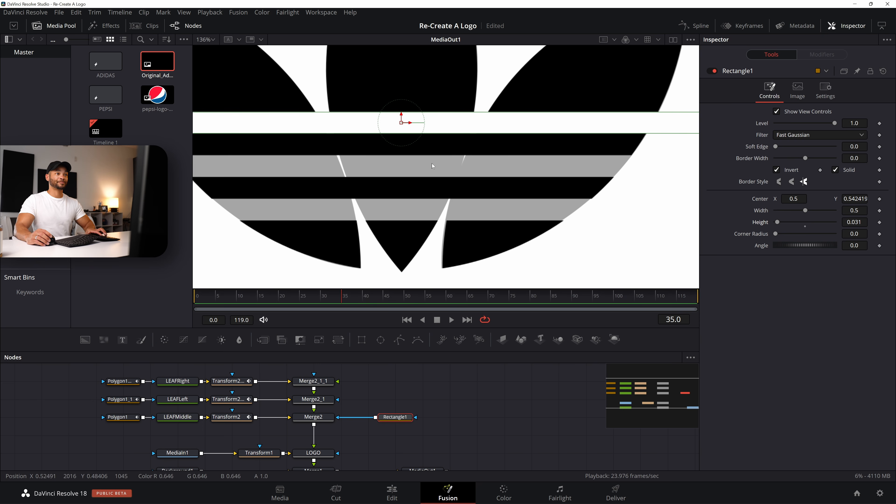
Narrow Rectangle1's Width to 0.461 so it just spans the leaves.
scroll(433, 165, "down", 2)
left_click(854, 210)
left_click(855, 292)
left_click_drag(854, 210, 840, 210)
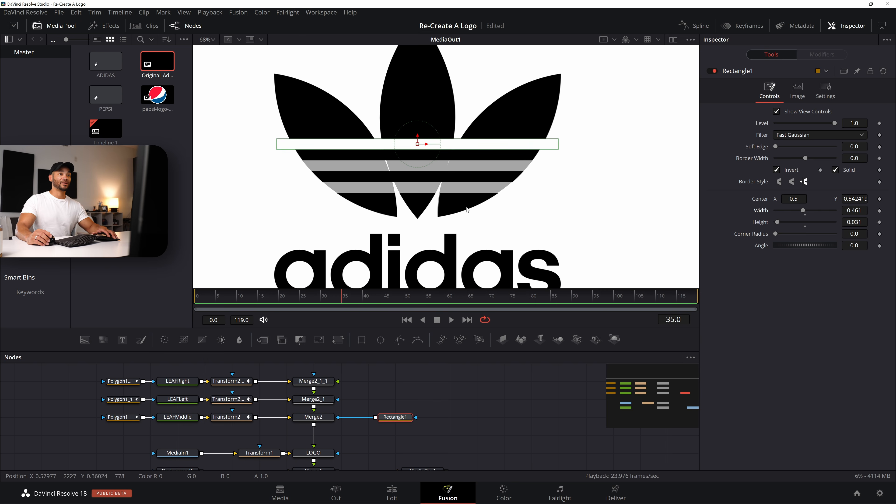
scroll(470, 198, "down", 2)
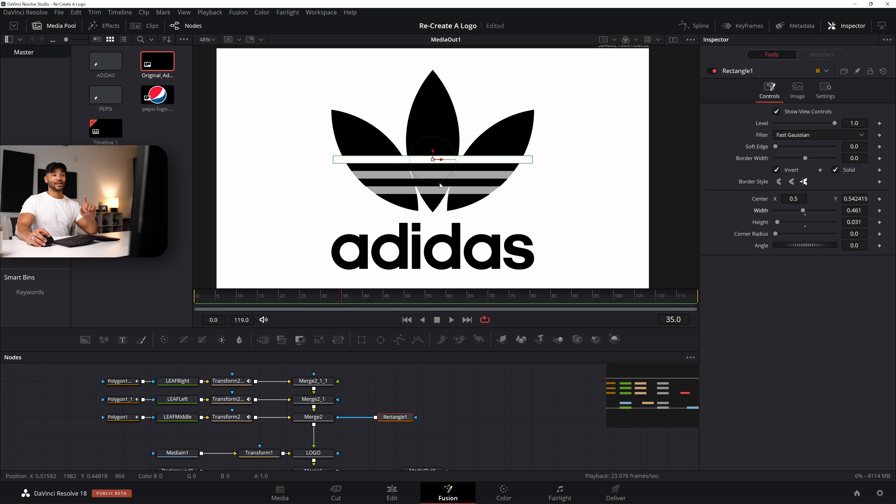
Scrub the leaf animation to frame 20 and move Rectangle1 closer to Merge2, saving the project.
left_click(221, 299)
left_click_drag(220, 300, 323, 297)
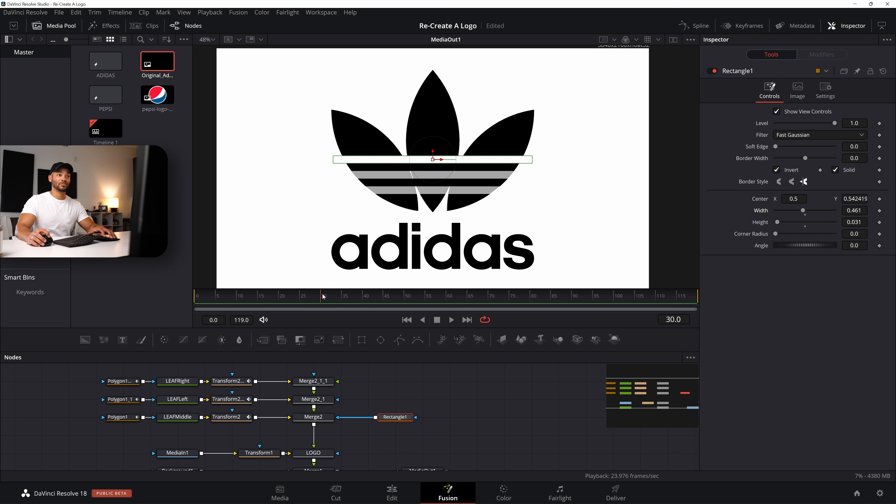
key("Left")
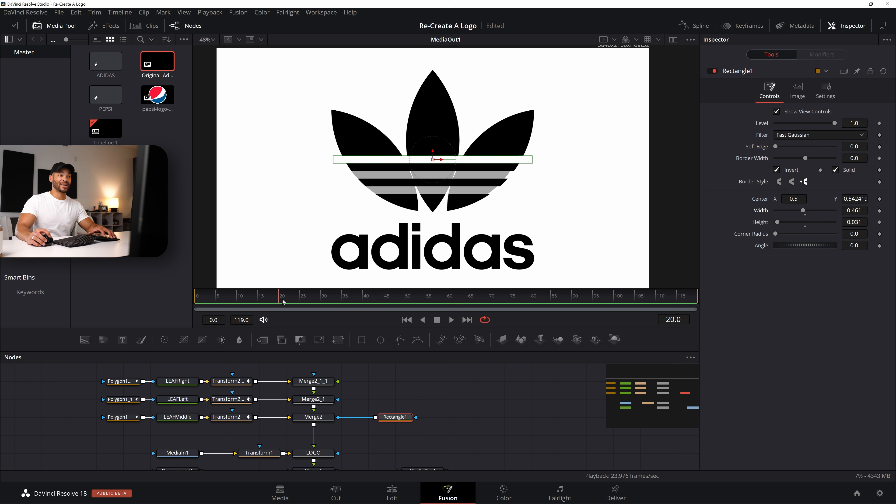
mouse_move(281, 301)
left_mouse_down()
mouse_move(268, 302)
mouse_move(284, 304)
left_mouse_up()
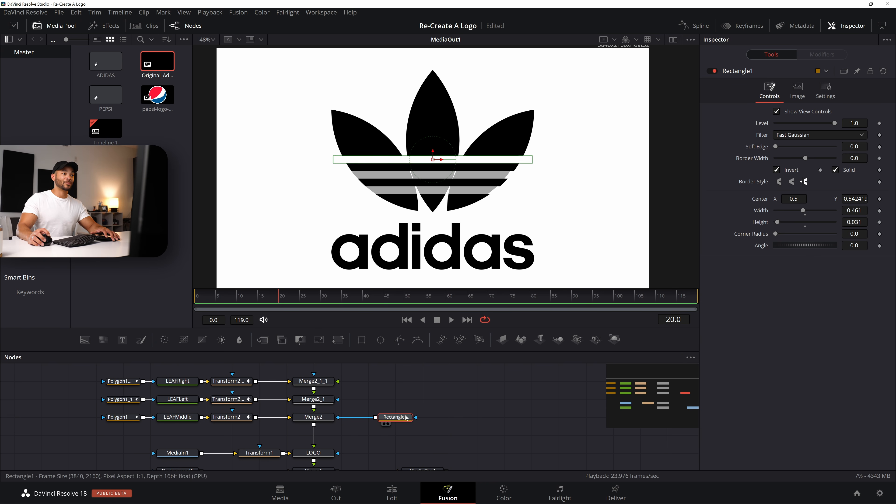
left_click_drag(396, 419, 370, 419)
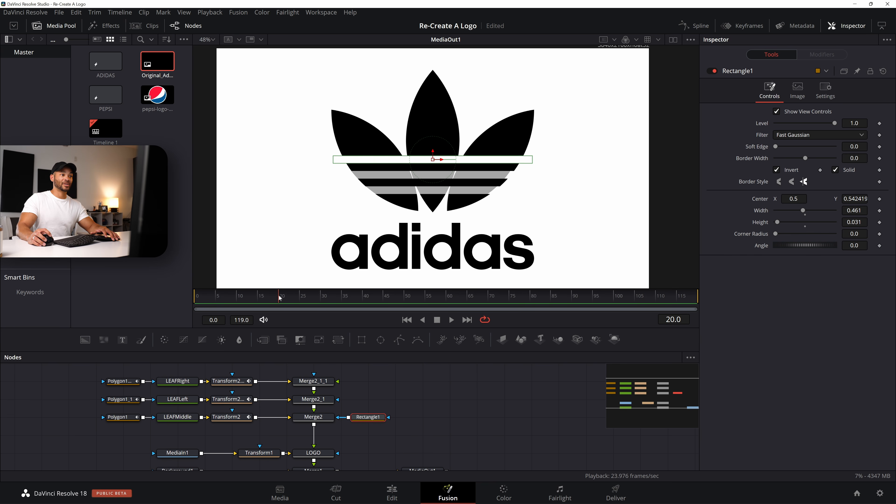
key("ctrl+s")
Keyframe Rectangle1's Center at frames 20 and 30, shifting it right of the leaves to X 0.958 at frame 20.
left_click(880, 199)
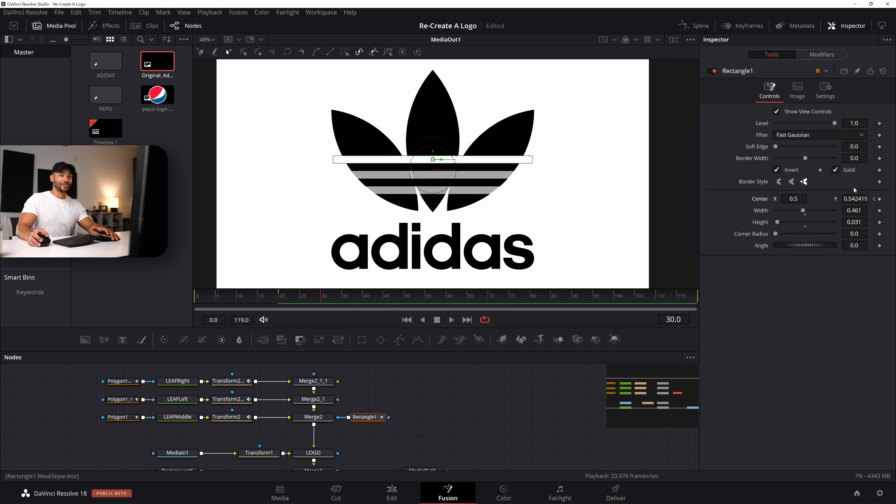
left_click(880, 199)
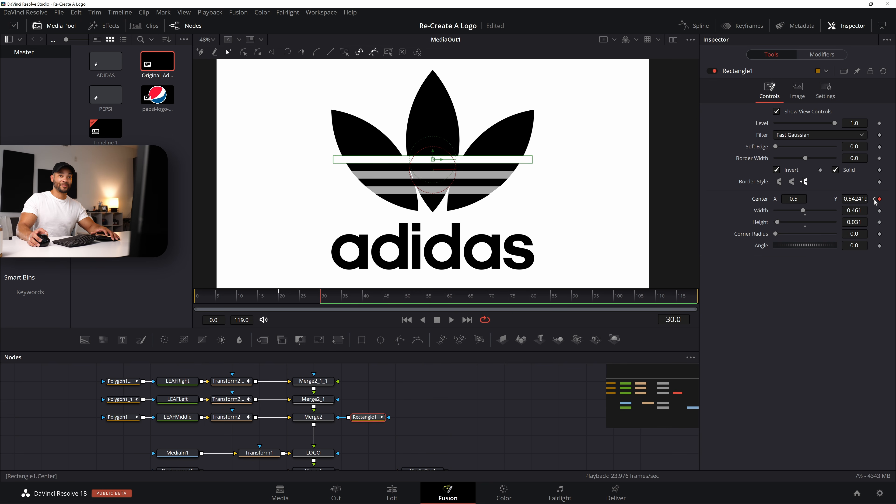
left_click(874, 199)
left_click(855, 199)
left_click_drag(433, 159, 630, 159)
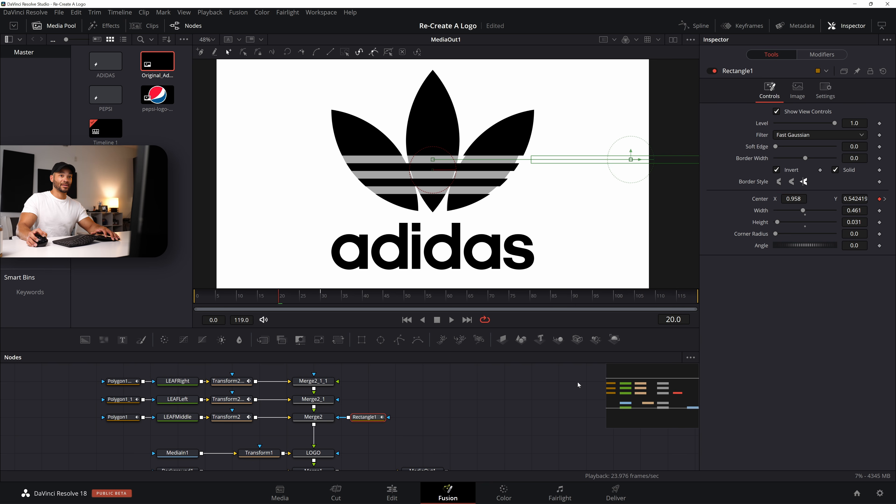
Open the Spline editor and hide Transform2_1_1's curve so only Rectangle1's Displacement curve is shown.
left_click(692, 26)
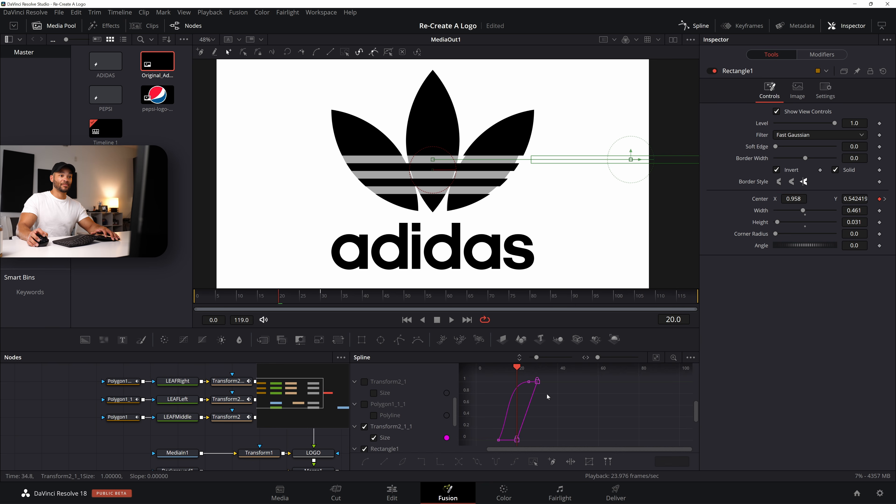
left_click(365, 427)
scroll(358, 427, "down", 3)
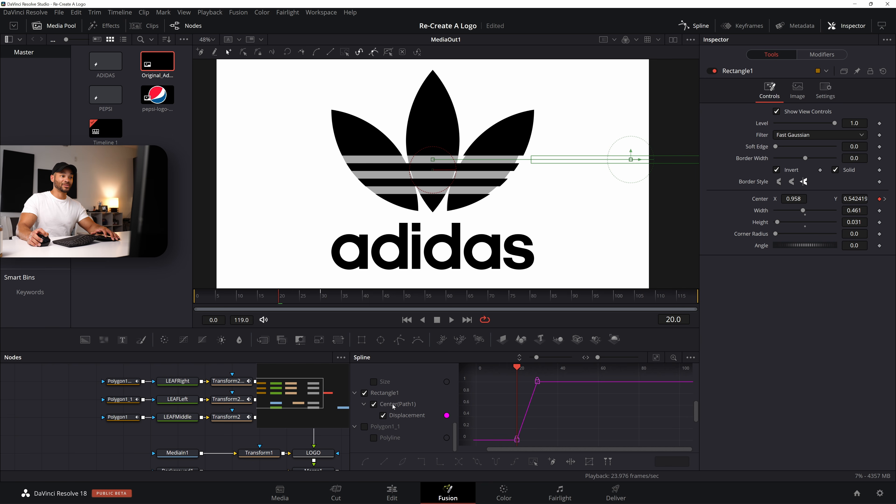
Ease Rectangle1's Displacement curve into its frame 30 keyframe by flattening and lengthening the incoming handle.
left_click_drag(575, 407, 519, 373)
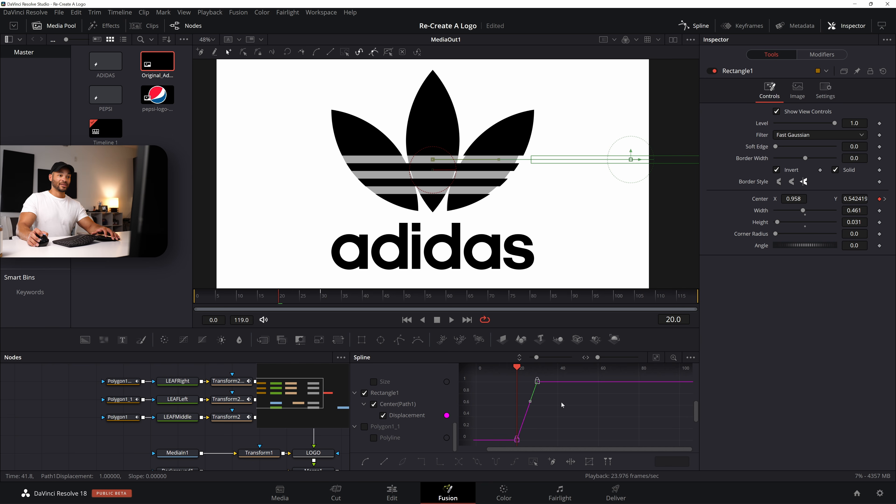
left_click(531, 401)
key("f")
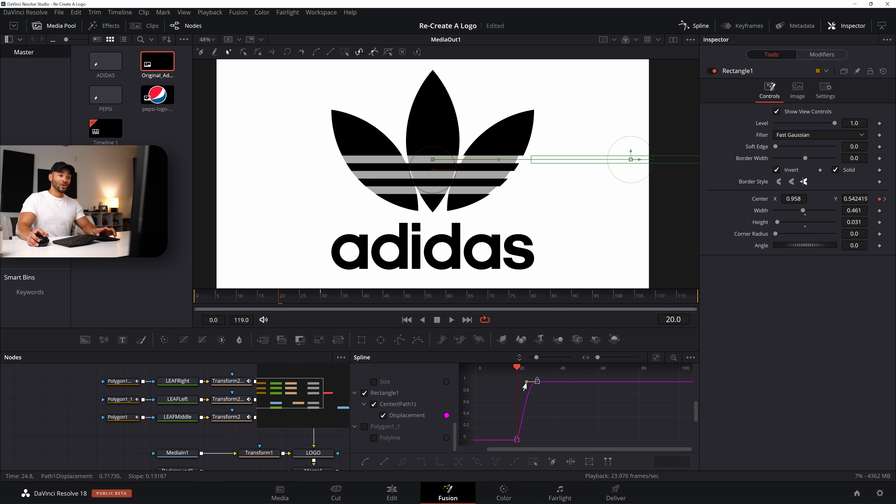
left_click_drag(508, 385, 525, 392)
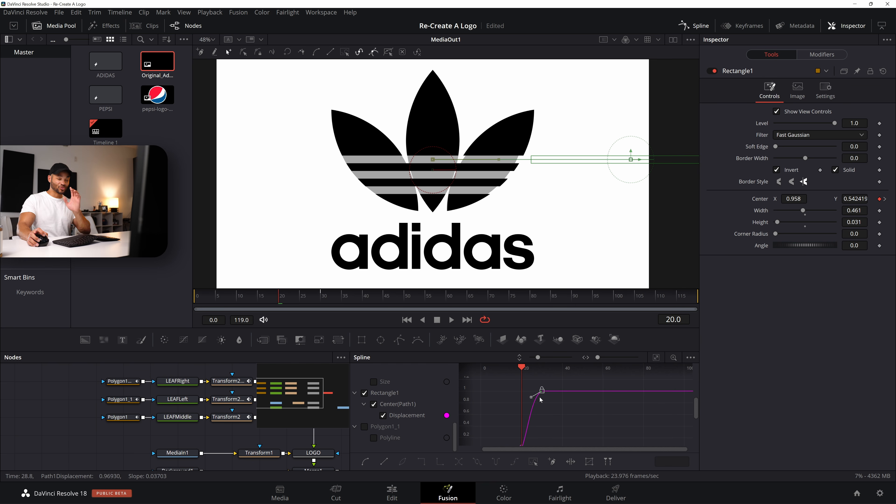
key("f")
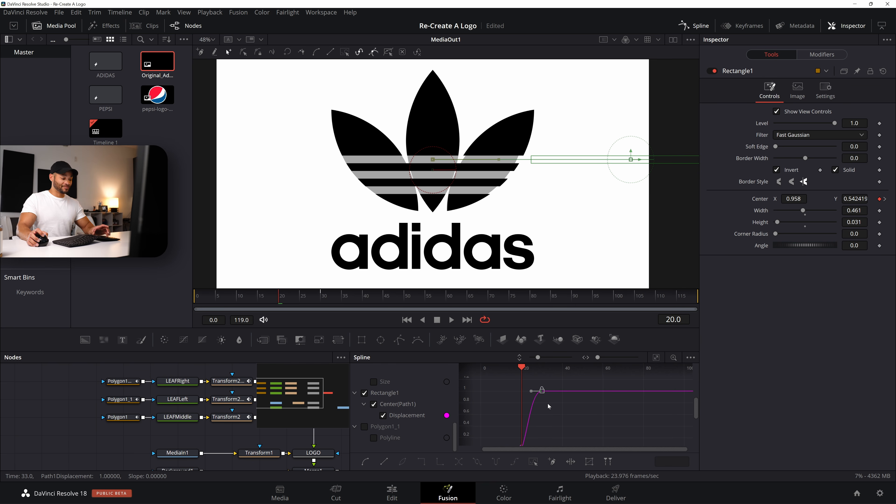
key("shift+s")
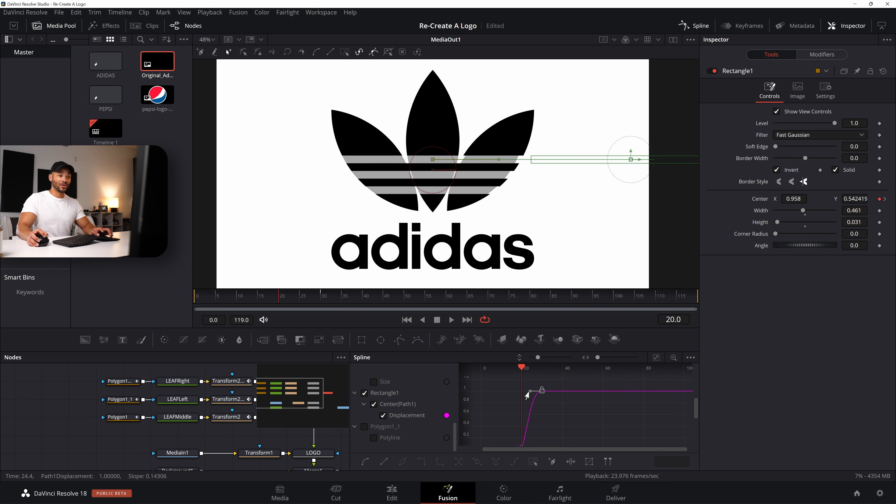
Shift Rectangle1's final Displacement keyframe to frame 35, playing from about frame 15 to tune the stripe's speed.
left_click(259, 297)
key("space")
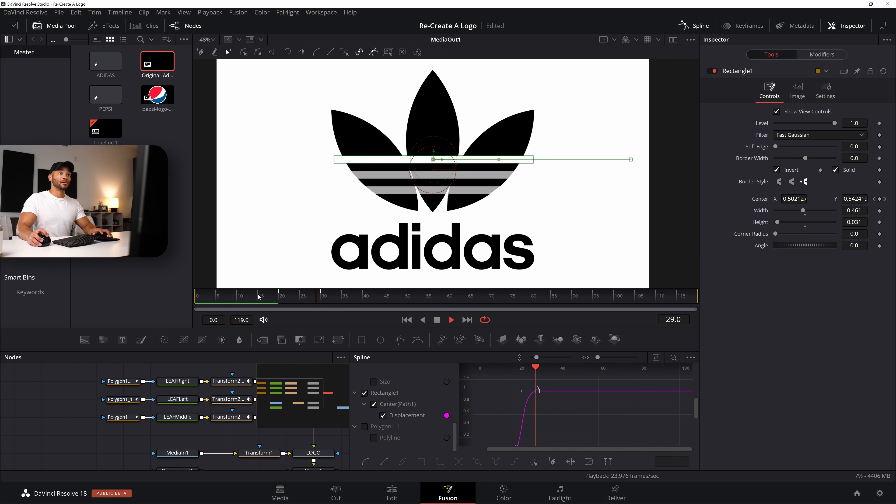
key("space")
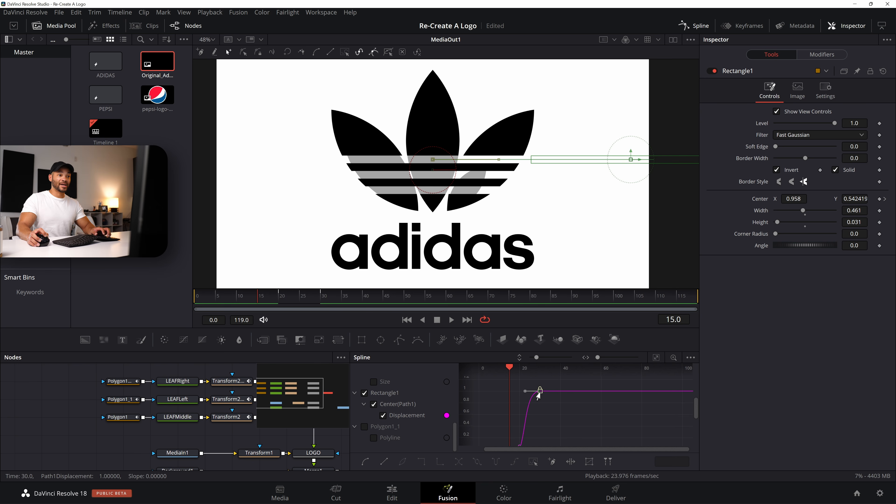
left_click_drag(544, 394, 549, 394)
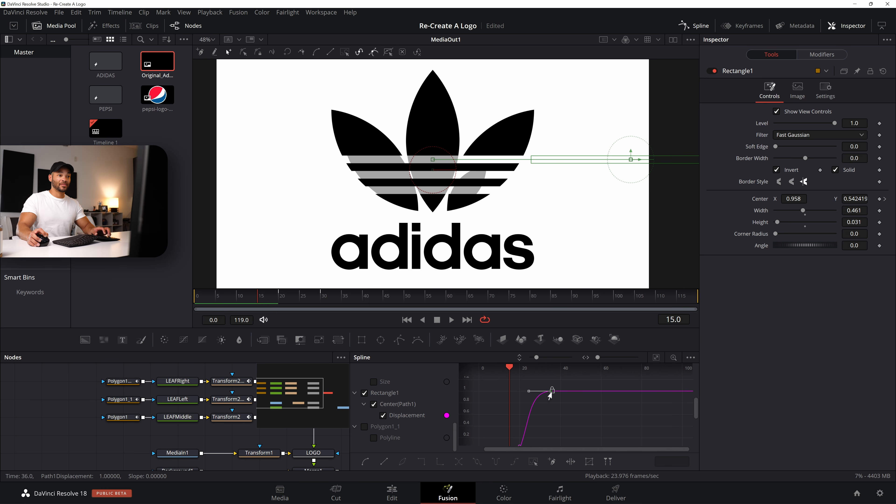
key("space")
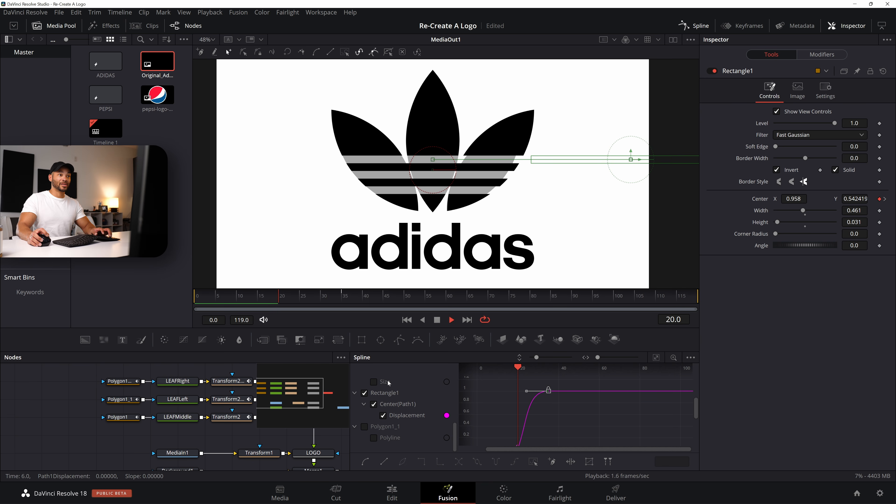
key("space")
left_click(252, 301)
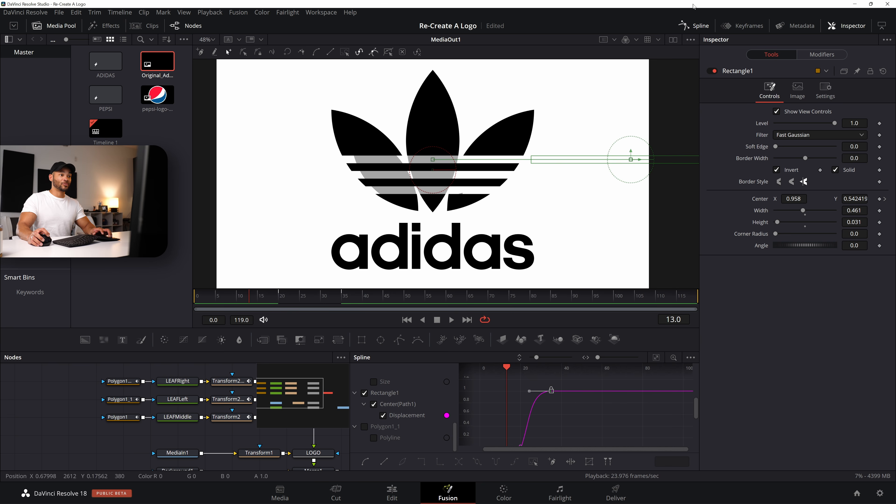
Close the Spline editor and play Merge2's output from the start to review the leaves and first stripe cut-out.
left_click(686, 25)
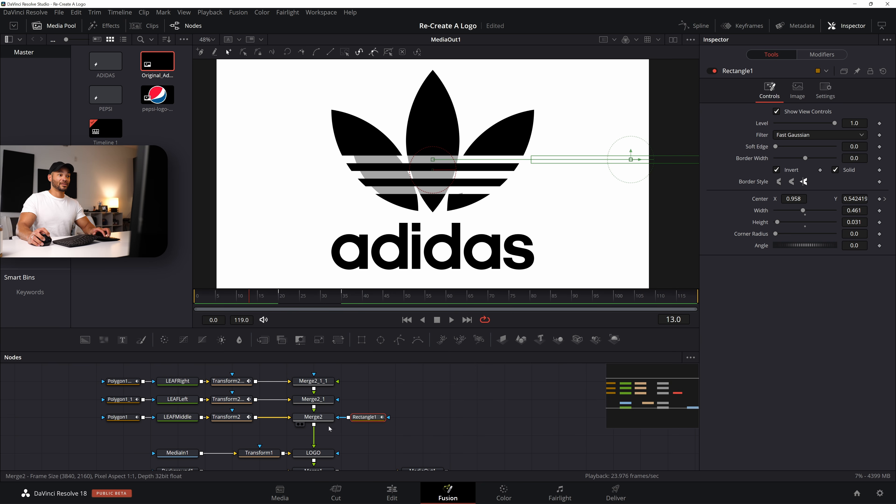
left_click_drag(312, 417, 482, 178)
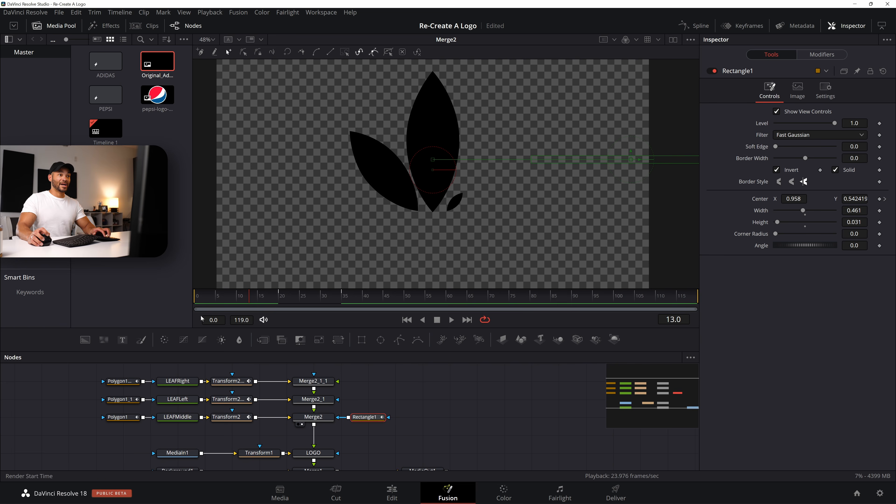
left_click(443, 399)
left_click_drag(214, 294, 174, 302)
key("space")
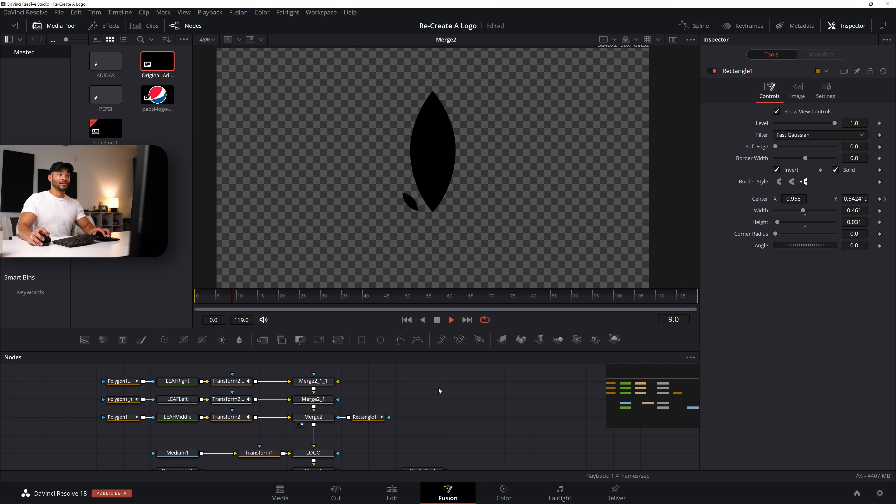
key("space")
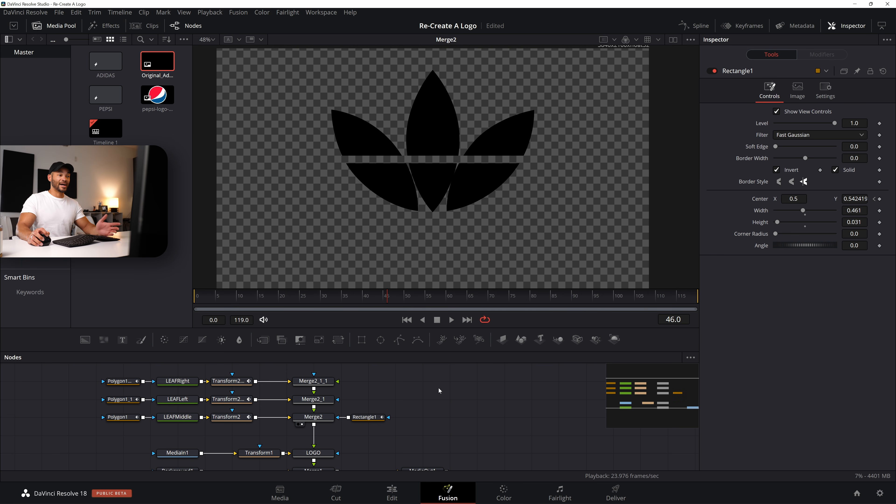
Duplicate the keyframed Rectangle1 mask and place the copy as a separate node beside Merge2's row.
left_click(382, 416)
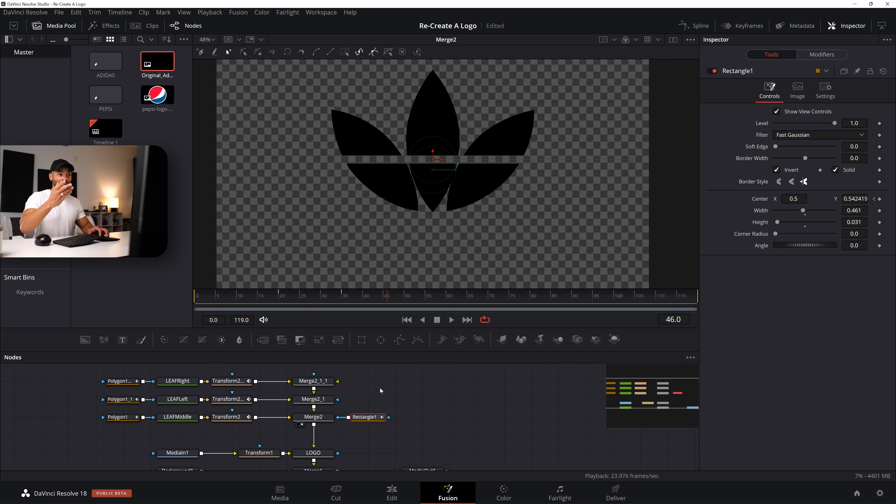
scroll(375, 383, "down", 3)
scroll(421, 394, "up", 3)
scroll(418, 399, "down", 1)
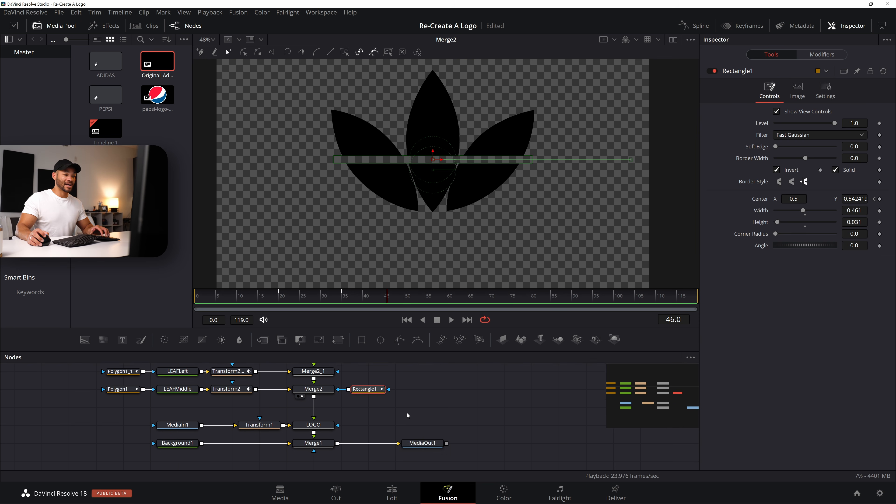
left_click(407, 394)
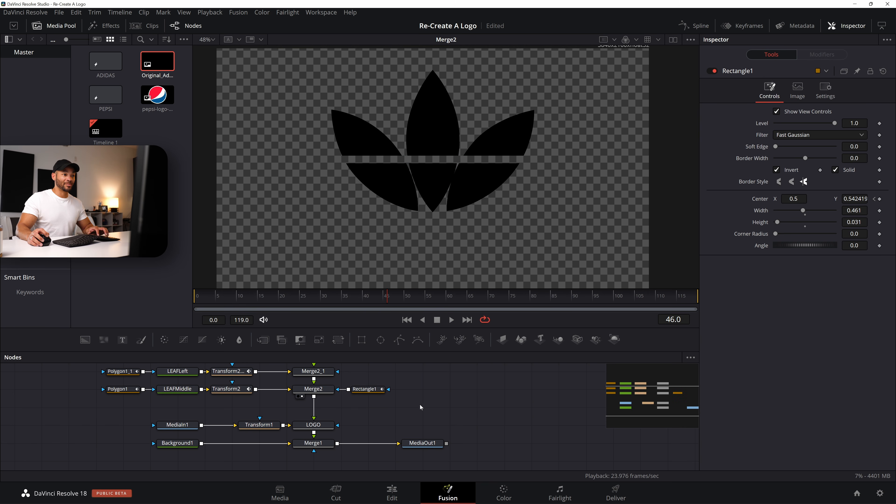
key("ctrl+v")
left_click_drag(407, 390, 435, 390)
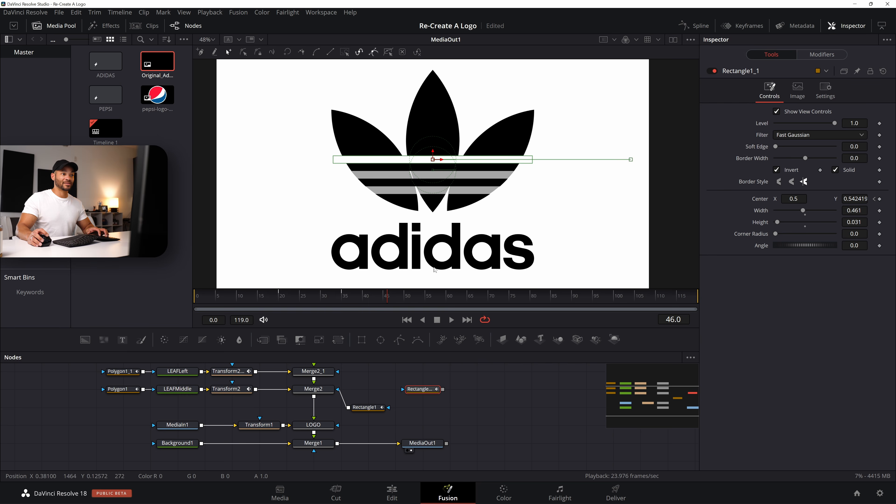
Line Rectangle1 and its copy up in Merge2's row and connect the copy to Rectangle1's effect mask input.
left_click_drag(375, 410, 376, 393)
left_click(376, 391)
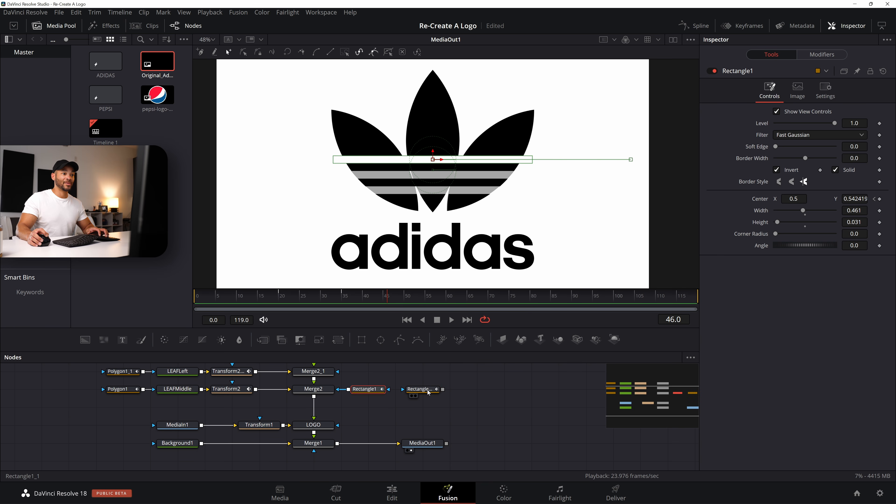
left_click_drag(419, 389, 447, 391)
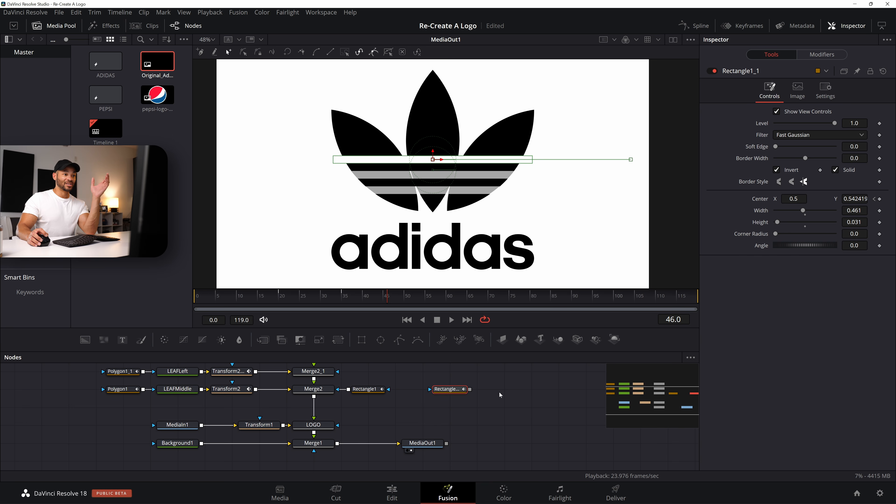
left_click_drag(447, 390, 434, 390)
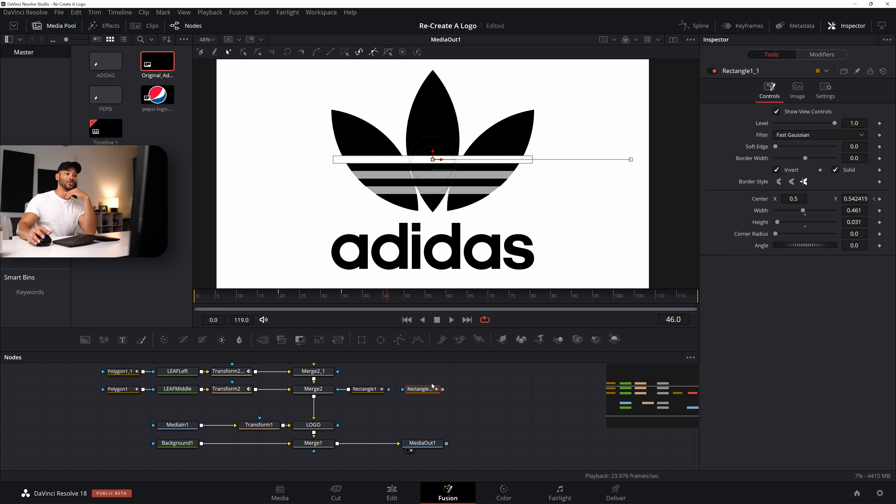
left_click_drag(443, 389, 387, 391)
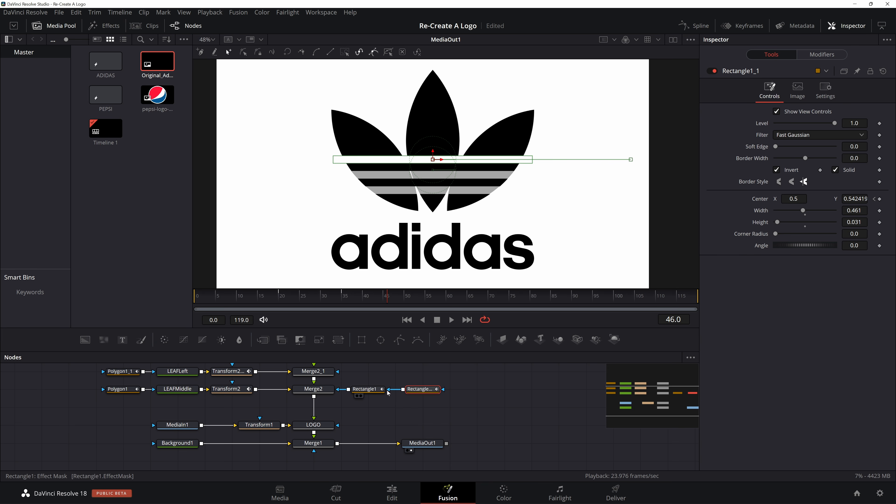
Set Rectangle1's Paint Mode to Multiply so both inverted masks combine.
left_click(370, 391)
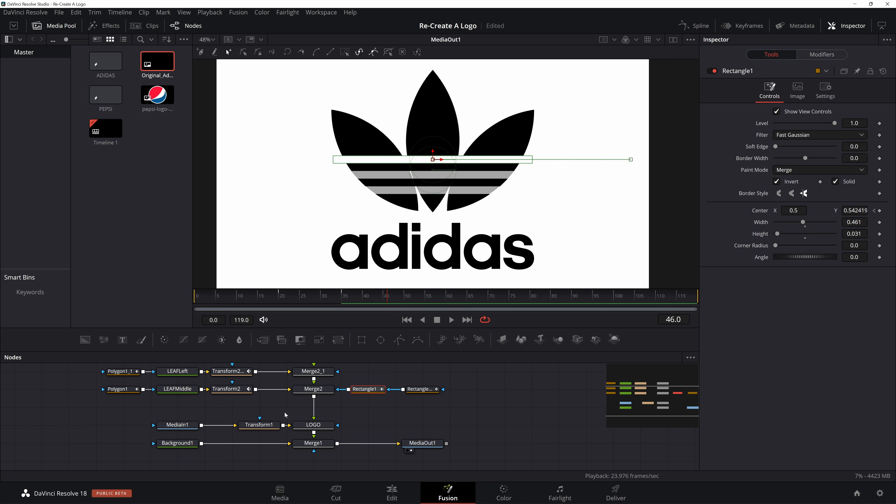
mouse_move(393, 389)
left_mouse_down()
mouse_move(413, 408)
mouse_move(383, 389)
left_mouse_up()
left_click(806, 170)
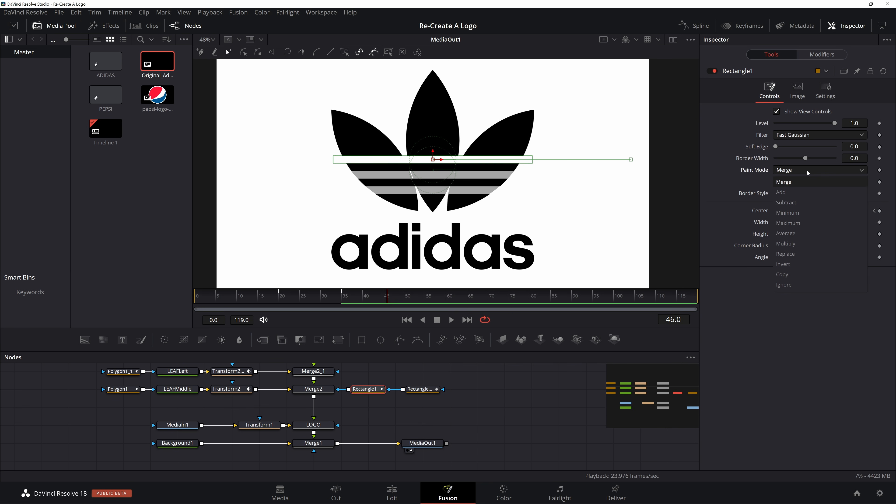
left_click(810, 243)
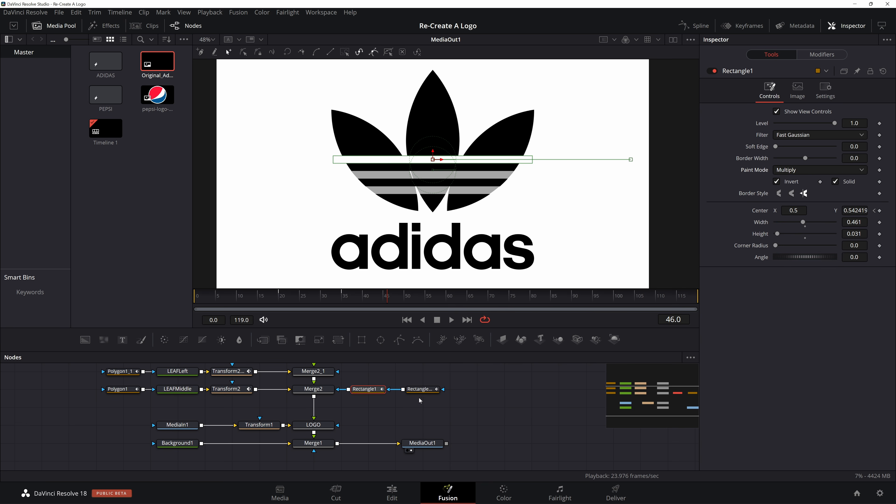
Select all of Rectangle1_1's motion path points and move the path down onto the second stripe, Center about X 0.498, Y 0.479.
left_click(419, 391)
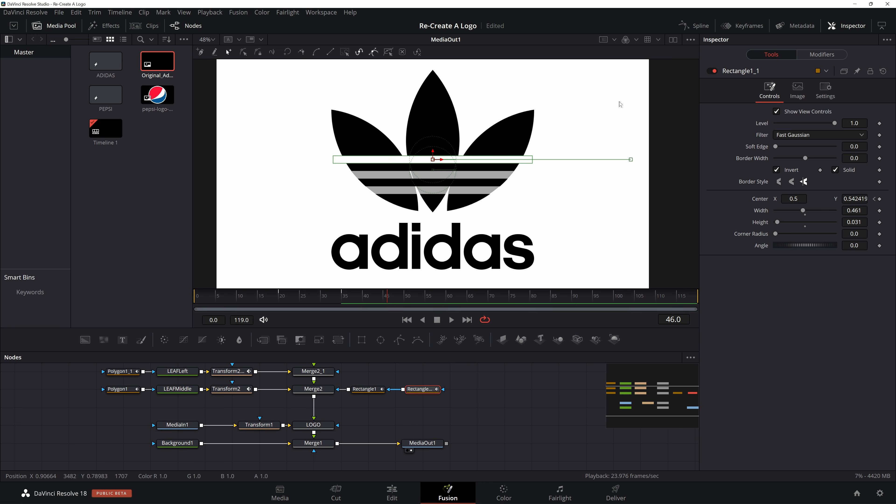
left_click_drag(660, 121, 296, 200)
key("Delete")
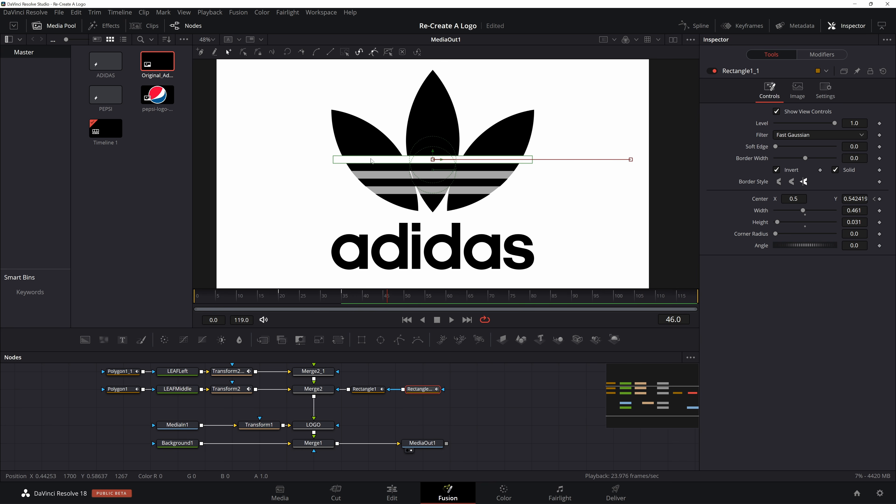
left_click_drag(687, 112, 307, 196)
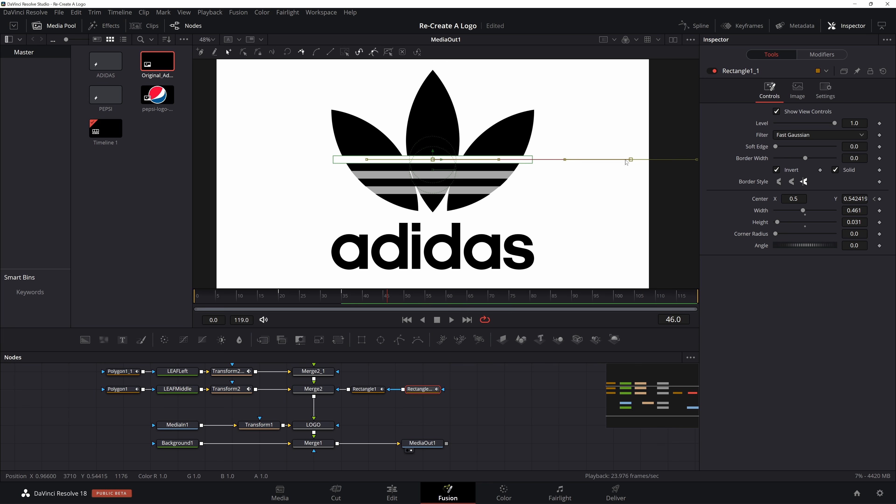
scroll(442, 179, "up", 5)
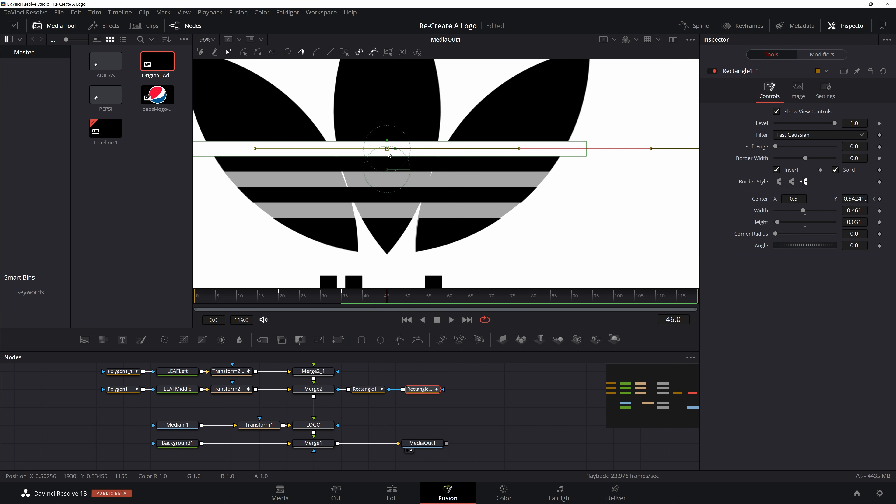
scroll(399, 156, "down", 2)
left_click_drag(674, 152, 670, 174)
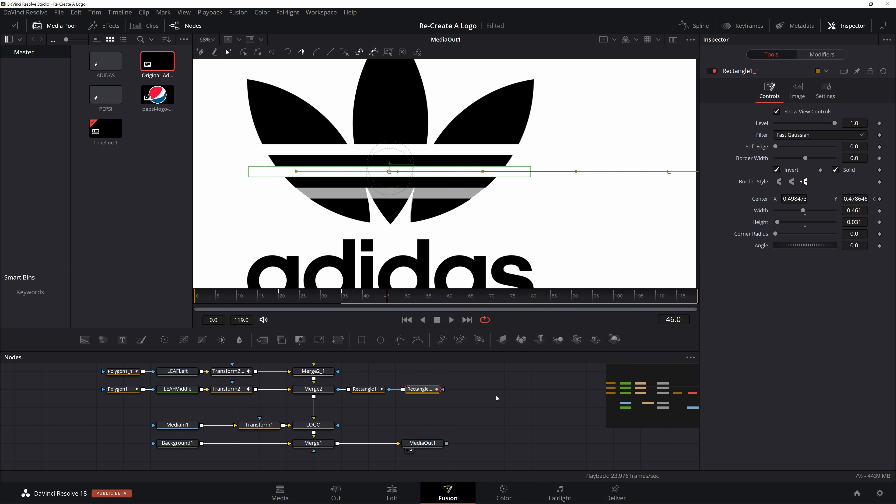
Duplicate Rectangle1_1 for the third stripe and line the copy up after it in the mask row.
left_click_drag(489, 376, 400, 408)
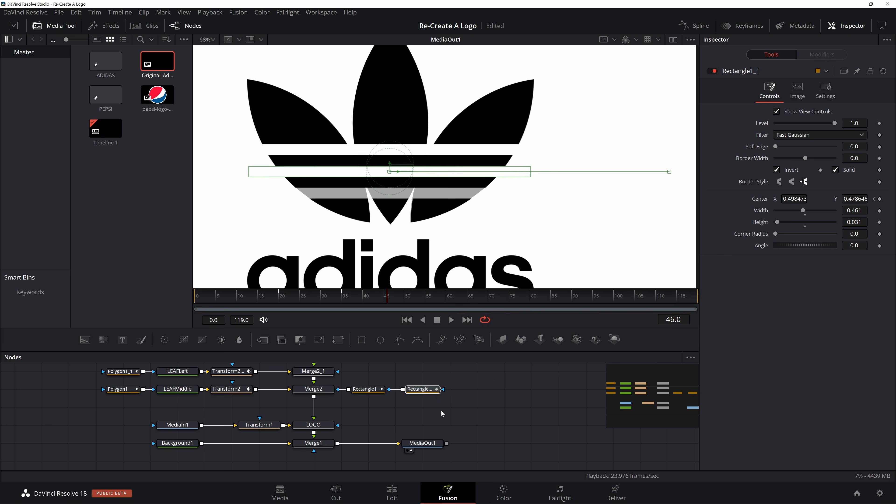
left_click(461, 397)
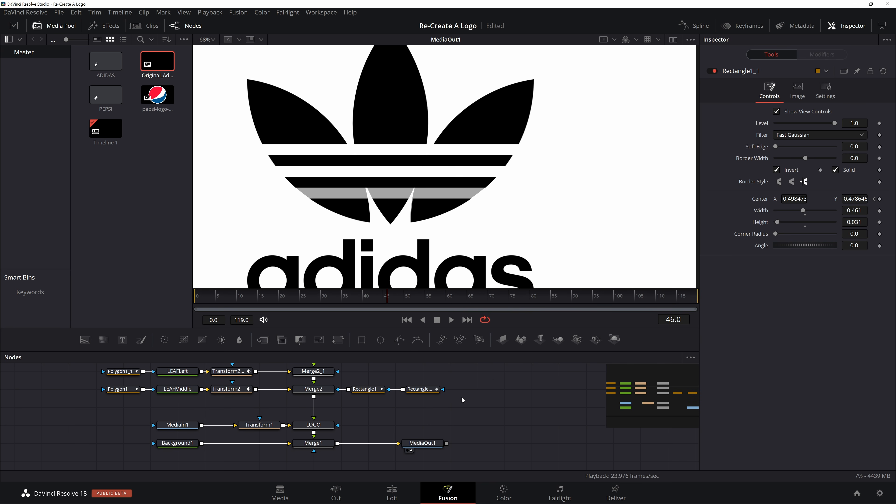
key("ctrl+v")
left_click_drag(447, 390, 474, 389)
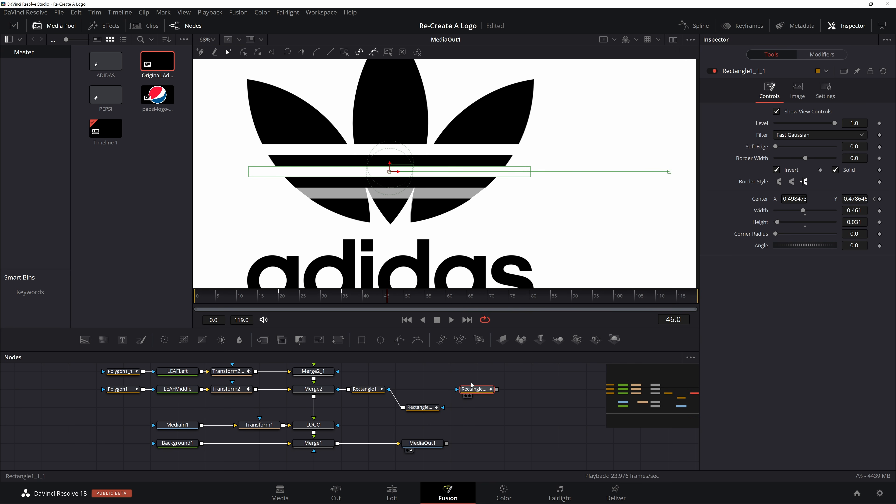
left_click_drag(429, 410, 429, 392)
Connect Rectangle1_1_1 to Rectangle1_1's effect mask input and set Rectangle1_1's Paint Mode to Multiply.
left_click_drag(497, 389, 441, 391)
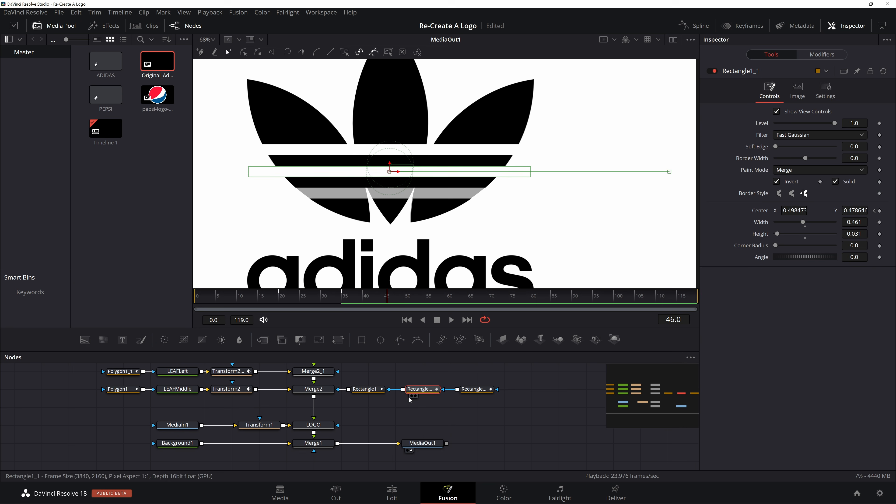
left_click(797, 170)
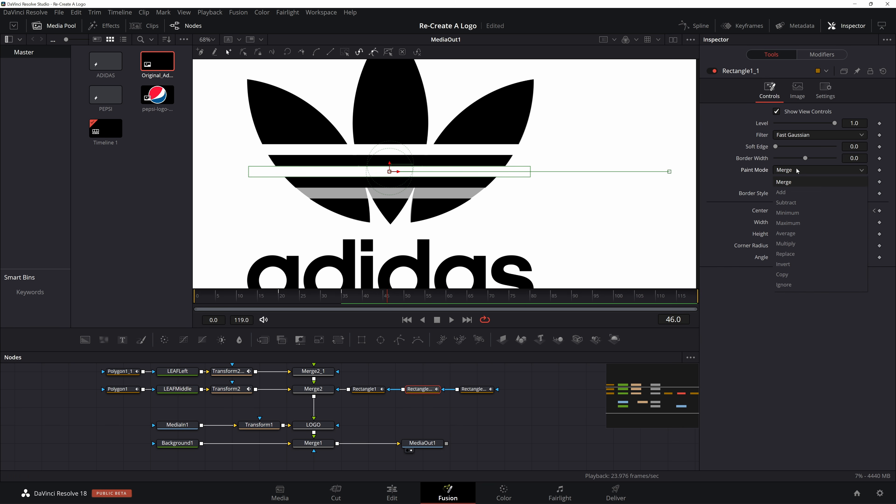
left_click(813, 244)
Move Rectangle1_1_1's whole motion path down onto the third stripe, Center about X 0.503, Y 0.418.
left_click(482, 390)
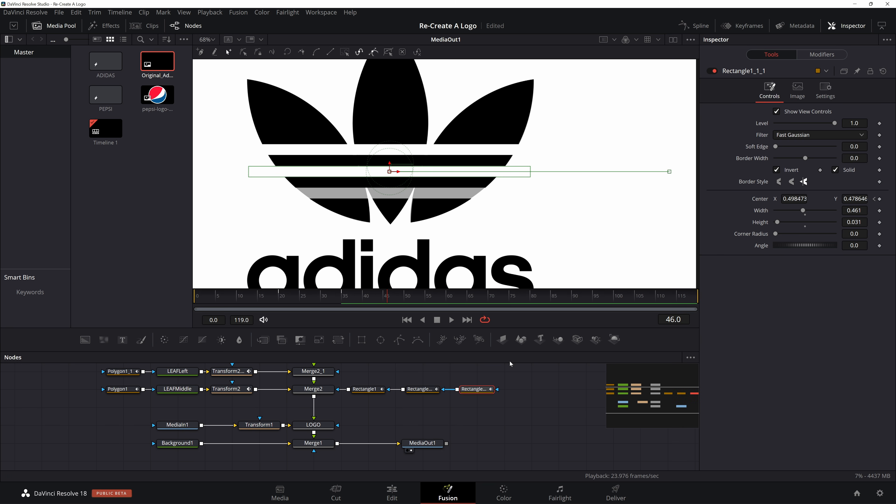
left_click_drag(685, 132, 230, 220)
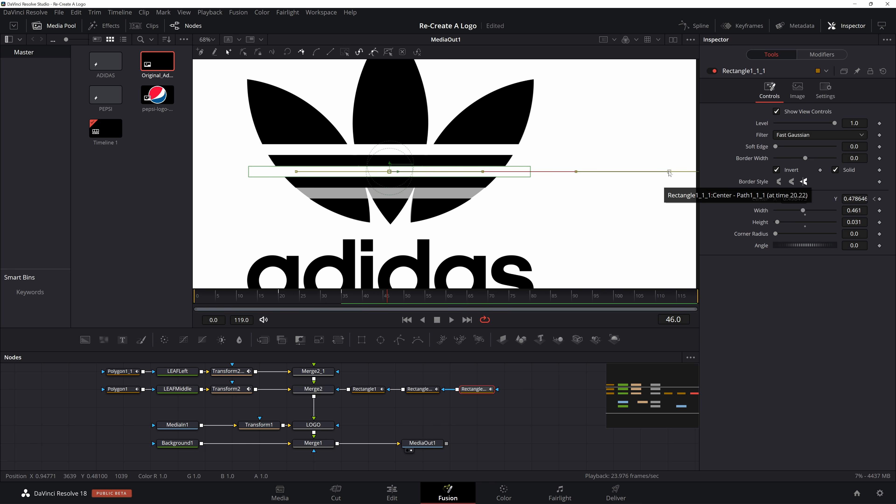
left_click_drag(669, 171, 672, 195)
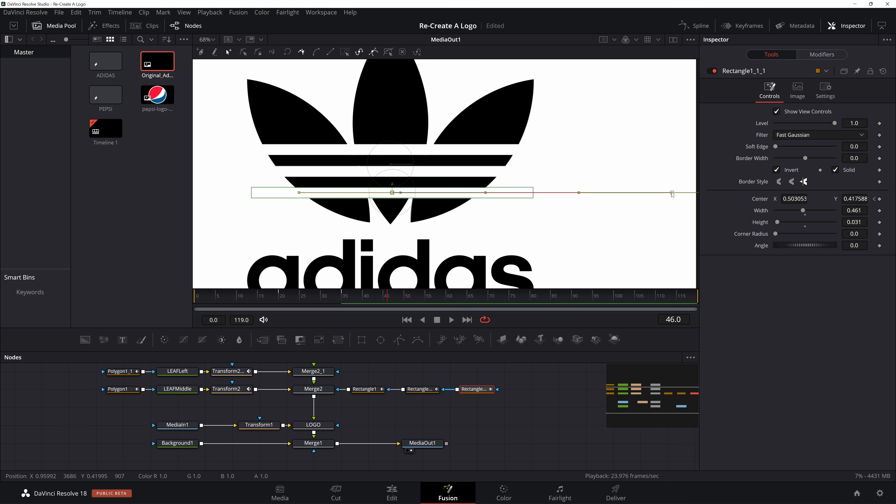
scroll(476, 183, "down", 2)
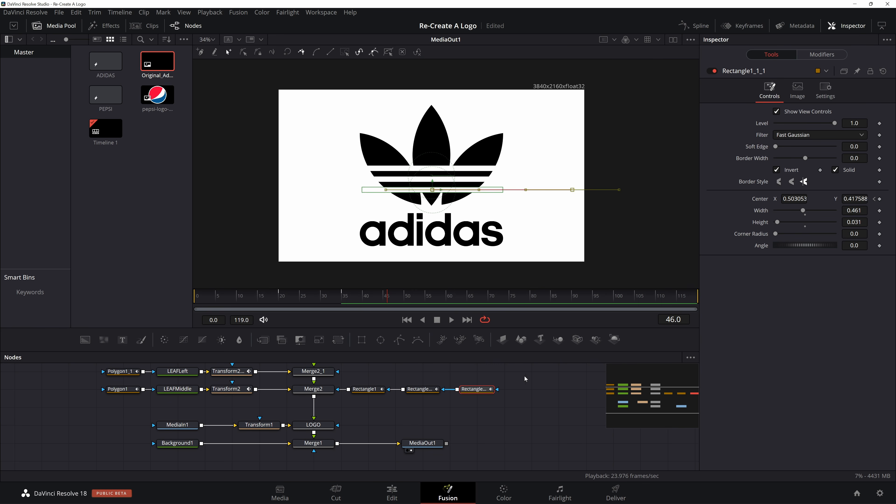
Detach the MediaIn1, Transform1 and LOGO reference nodes from the flow and connect Merge2 directly to Merge1.
left_click(524, 377)
left_click_drag(384, 415, 140, 438)
left_click_drag(316, 427, 186, 425)
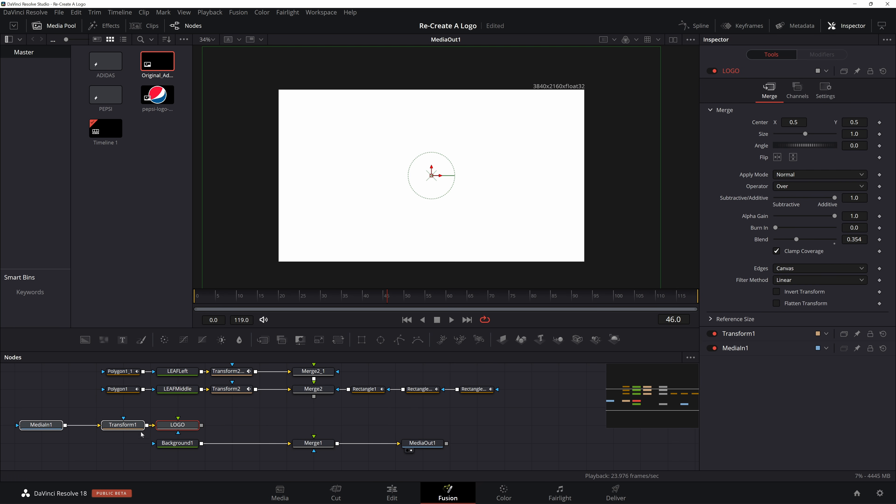
left_click_drag(314, 397, 317, 420)
left_click_drag(317, 446, 314, 443)
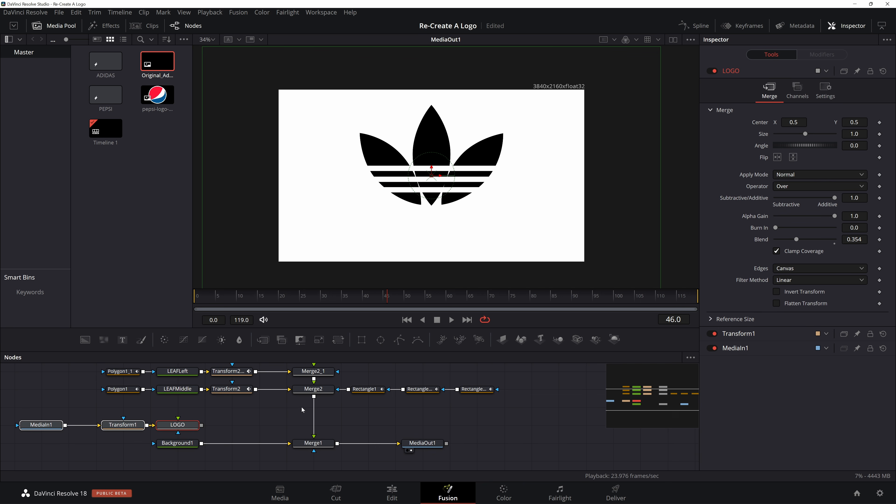
Select the leaf, merge and rectangle mask nodes and play the animation from frame 0 to review all three stripes.
scroll(352, 416, "up", 3)
left_click_drag(96, 377, 581, 458)
scroll(367, 406, "down", 3)
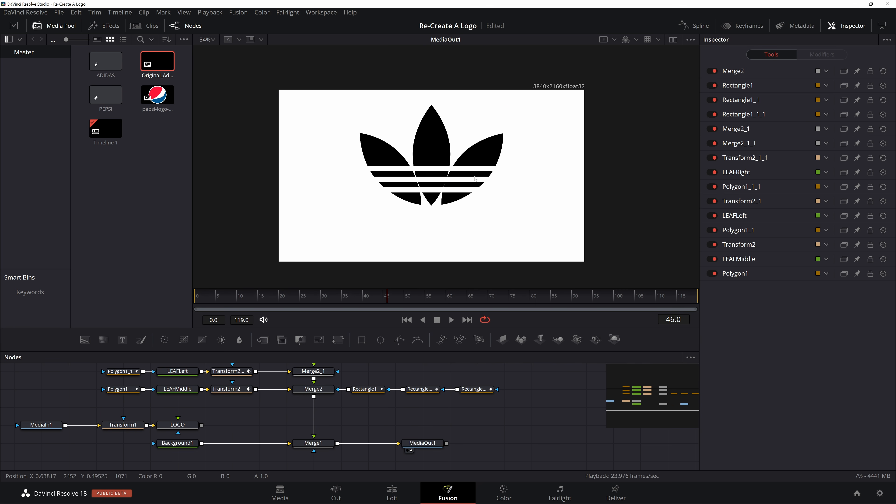
key("Home")
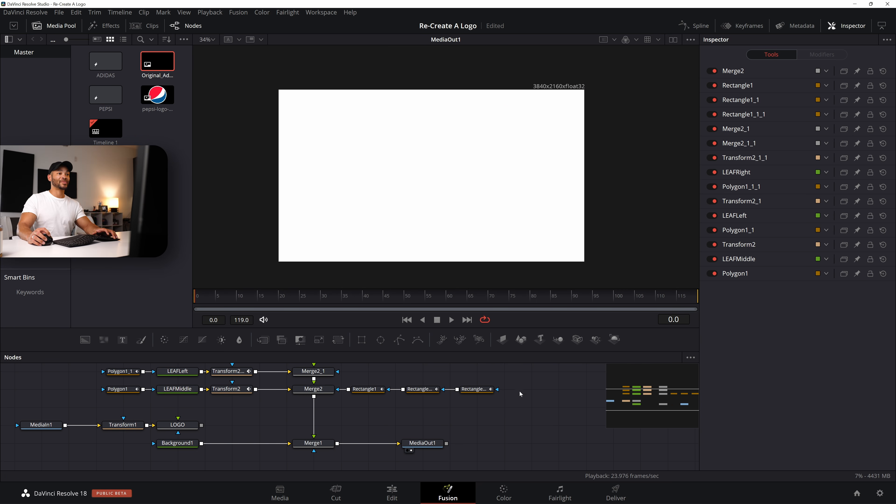
key("space")
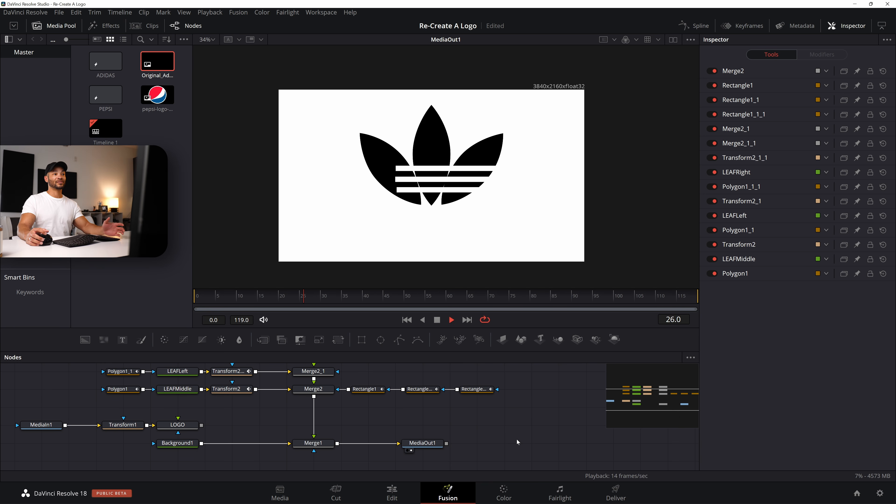
left_click(210, 301)
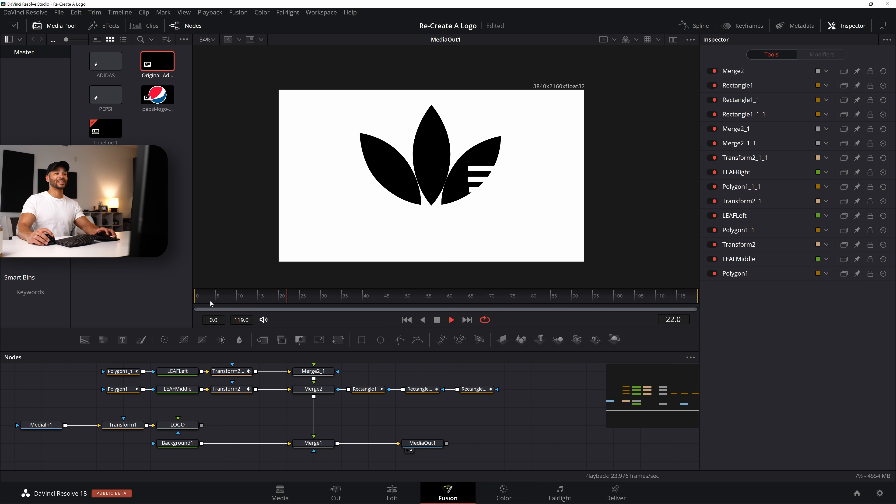
Isolate Rectangle1_1's Displacement curve in the spline editor and shift both its keyframes four frames later, ending at frame 39.
key("space")
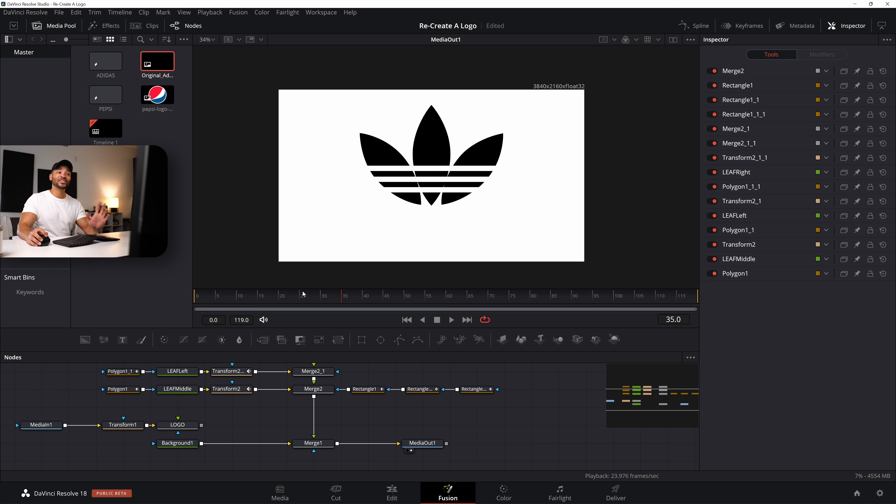
left_click(430, 391)
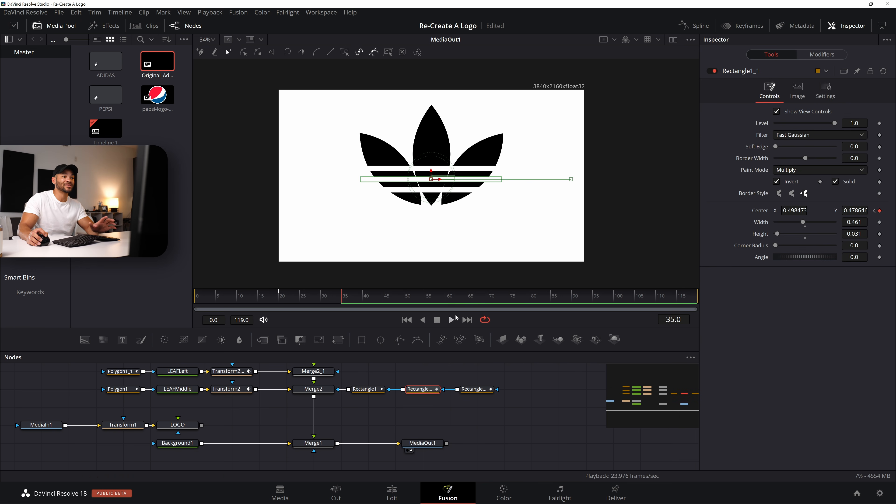
left_click(692, 26)
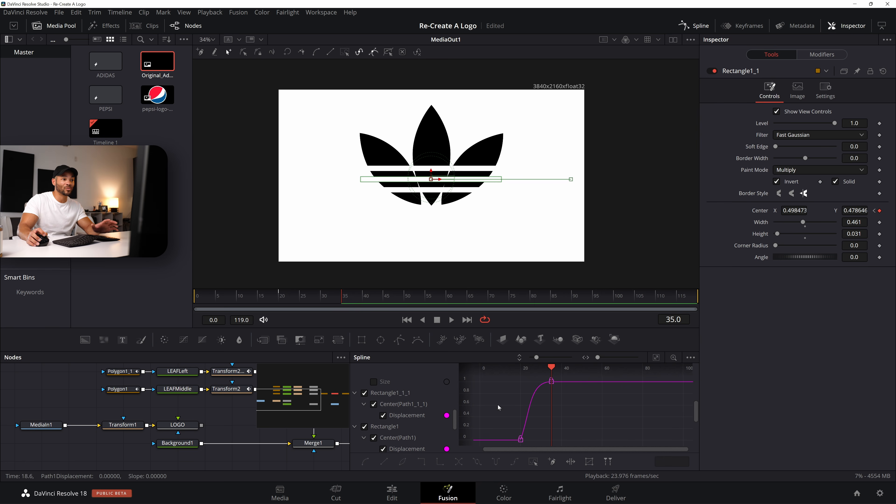
scroll(405, 411, "down", 2)
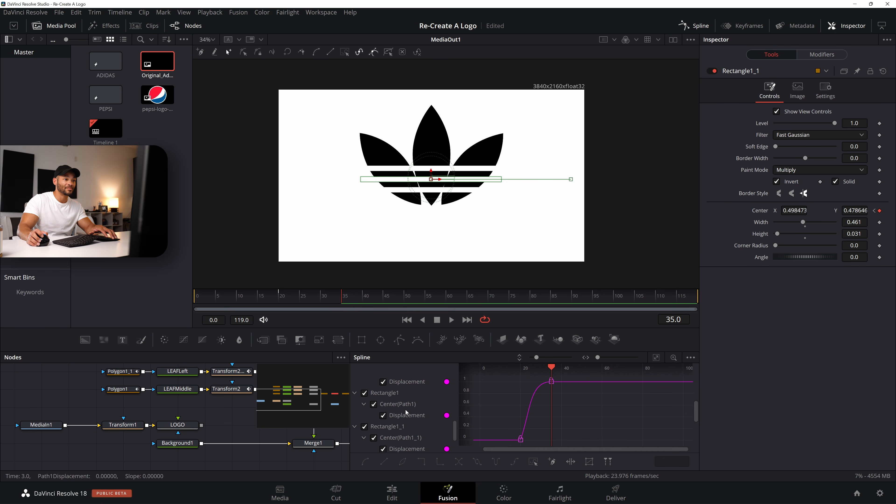
left_click(365, 404)
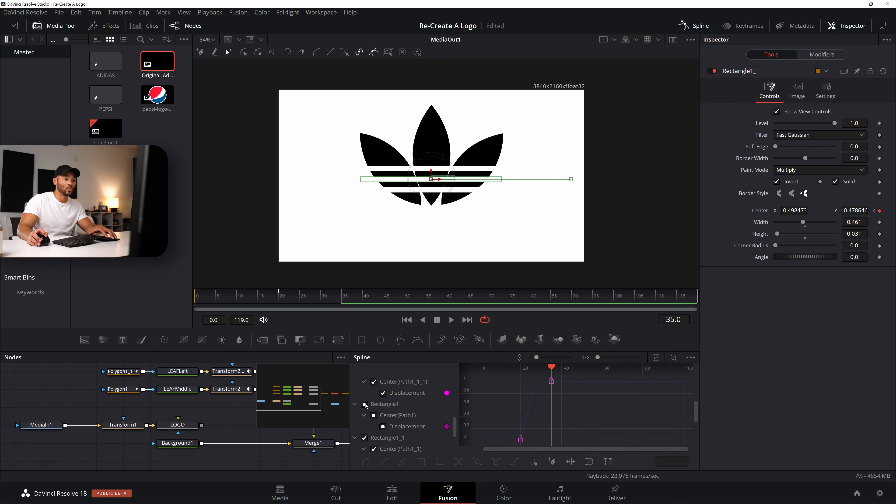
scroll(394, 407, "up", 2)
left_click(364, 393)
scroll(413, 407, "down", 3)
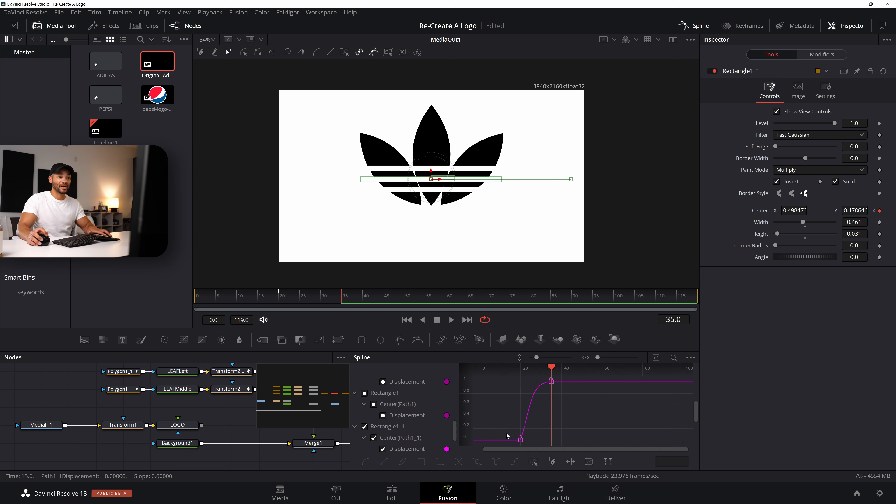
left_click_drag(506, 443, 559, 382)
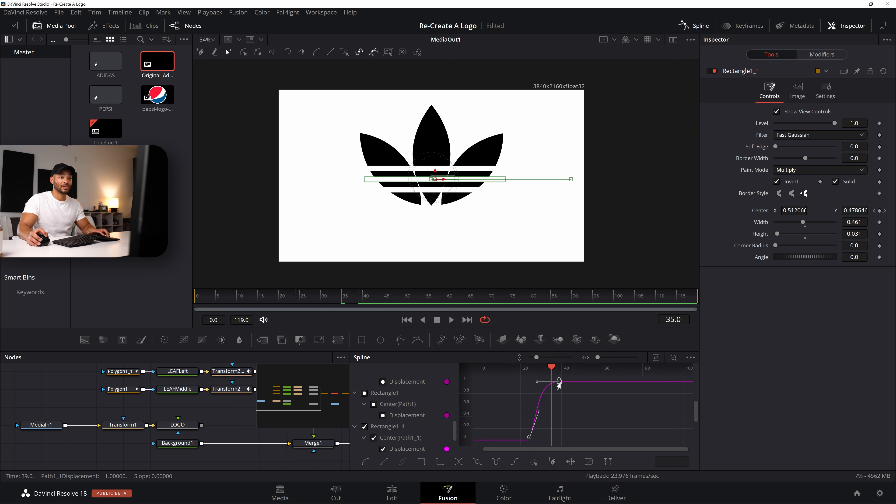
Isolate Rectangle1_1_1's Displacement curve and shift both its keyframes about eight frames later, ending at about frame 43.
left_click(364, 427)
scroll(394, 430, "up", 3)
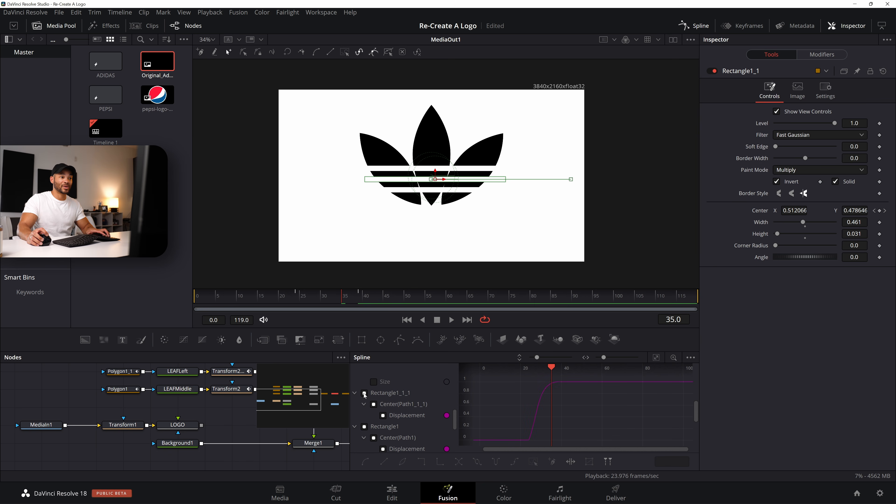
left_click_drag(512, 438, 515, 443)
scroll(384, 426, "down", 3)
scroll(384, 426, "up", 2)
left_click(364, 382)
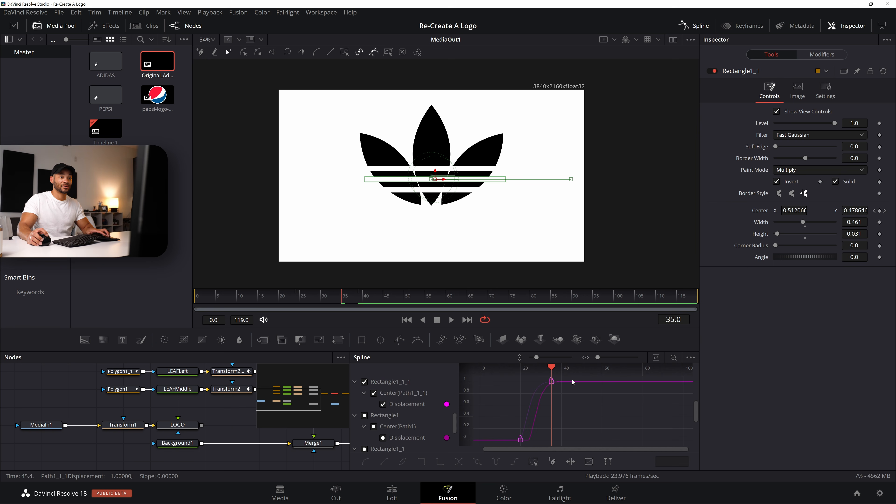
left_click_drag(571, 378, 499, 447)
left_click_drag(548, 387, 563, 386)
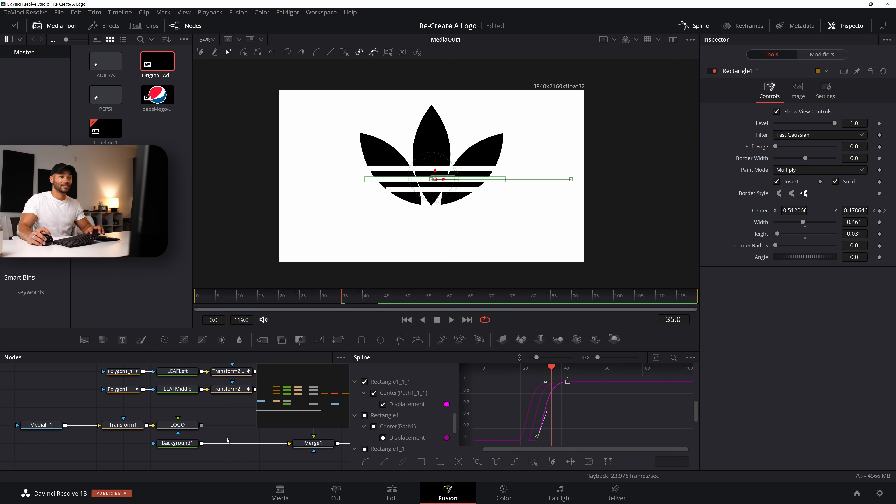
Play the animation to review the staggered stripes and close the spline editor.
left_click(249, 423)
key("space")
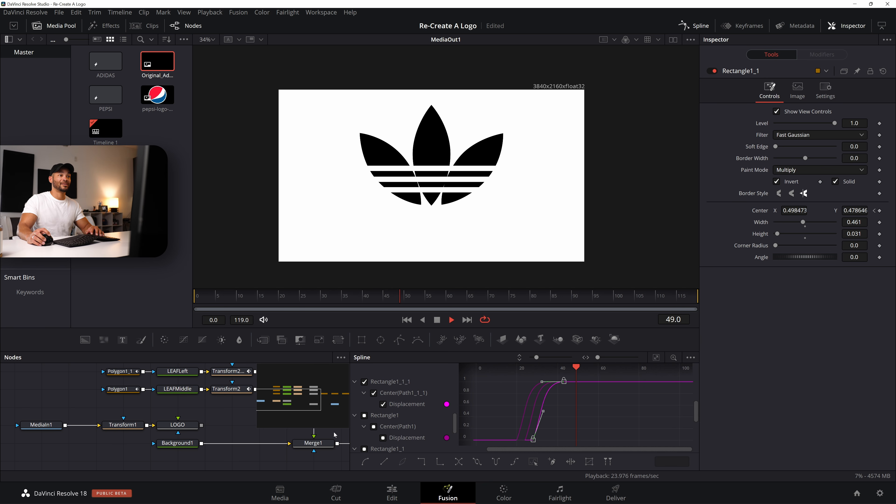
key("space")
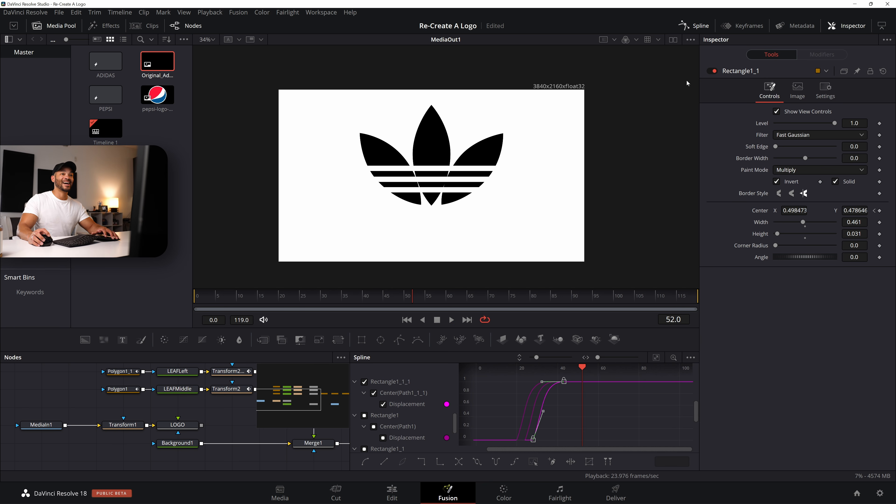
left_click(694, 25)
Add a Text node above the LEAFRight row and feed it through a new Merge node into Merge2_1_1.
scroll(419, 412, "up", 2)
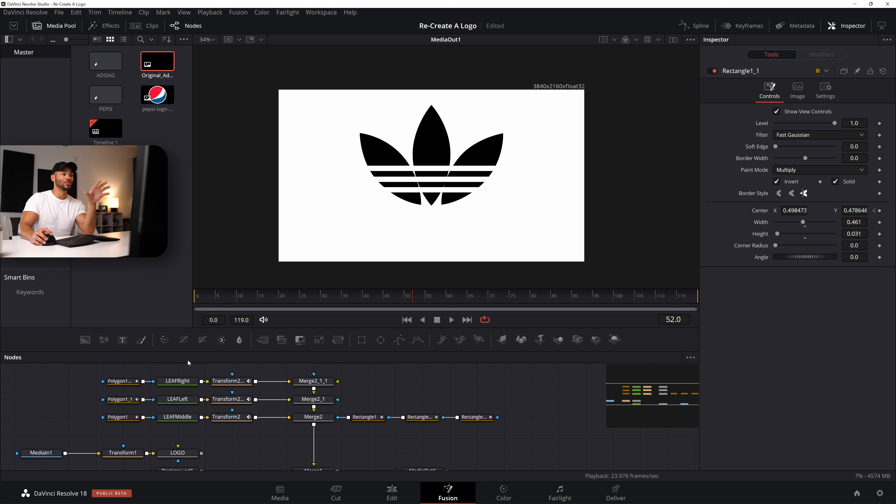
left_click(123, 340)
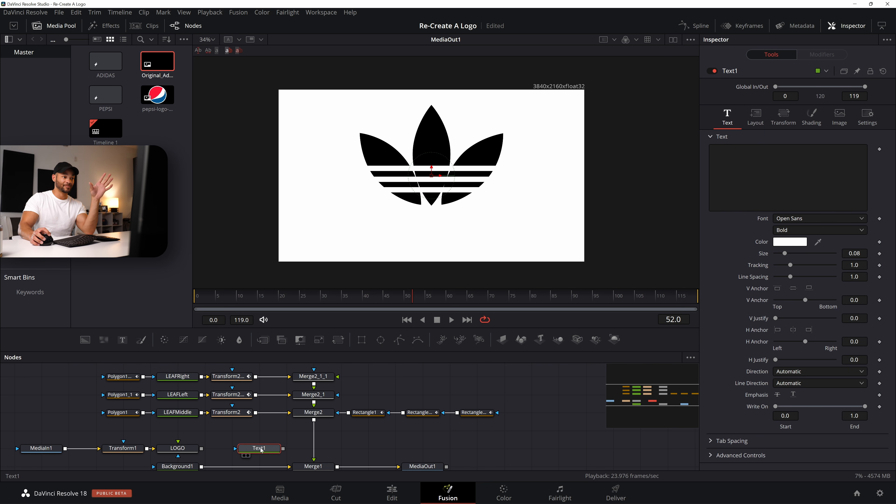
left_click_drag(271, 452, 264, 363)
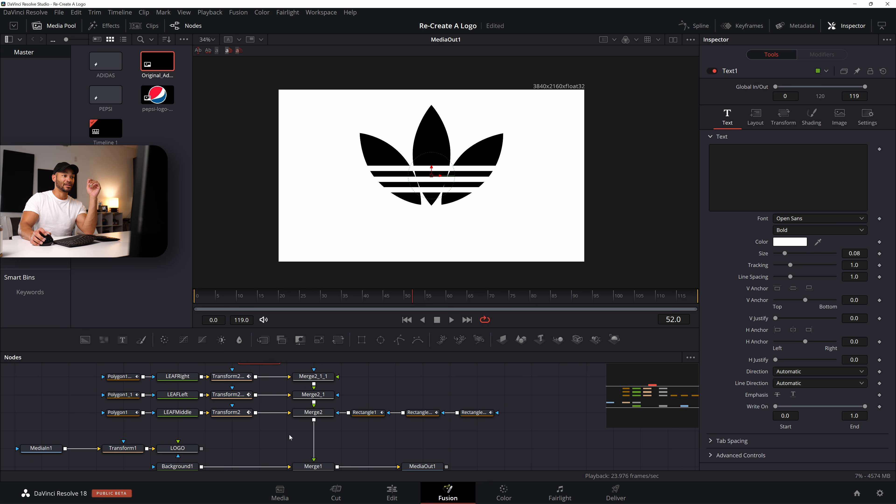
scroll(282, 410, "up", 3)
left_click(236, 425)
left_click_drag(252, 442, 225, 424)
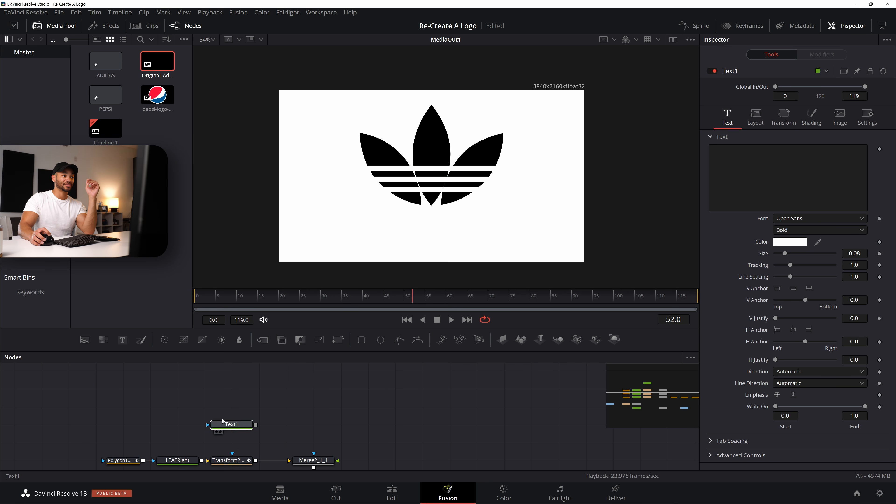
left_click(264, 340)
left_click_drag(306, 425, 329, 460)
left_click_drag(232, 425, 204, 424)
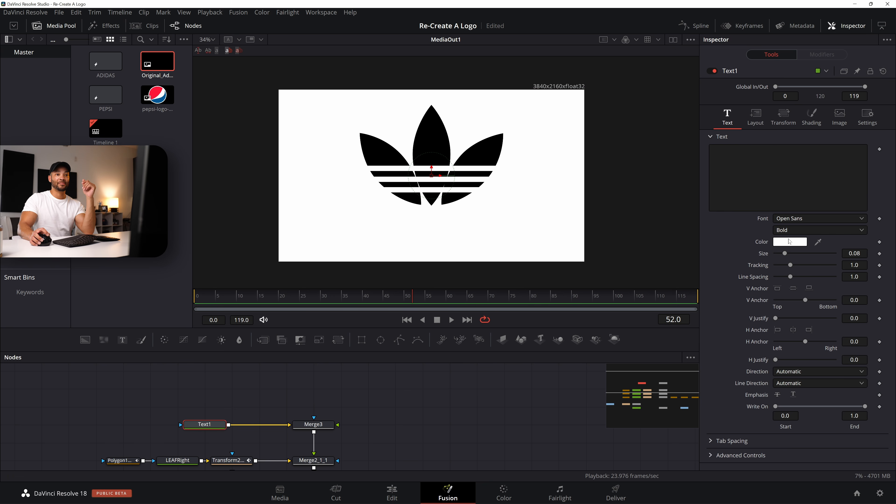
Write "adidas" in black in the Text node and move the word down to just below the leaves.
left_click(790, 242)
left_click_drag(556, 175, 566, 338)
left_click(552, 337)
left_click(788, 178)
type("adidas")
left_click(469, 454)
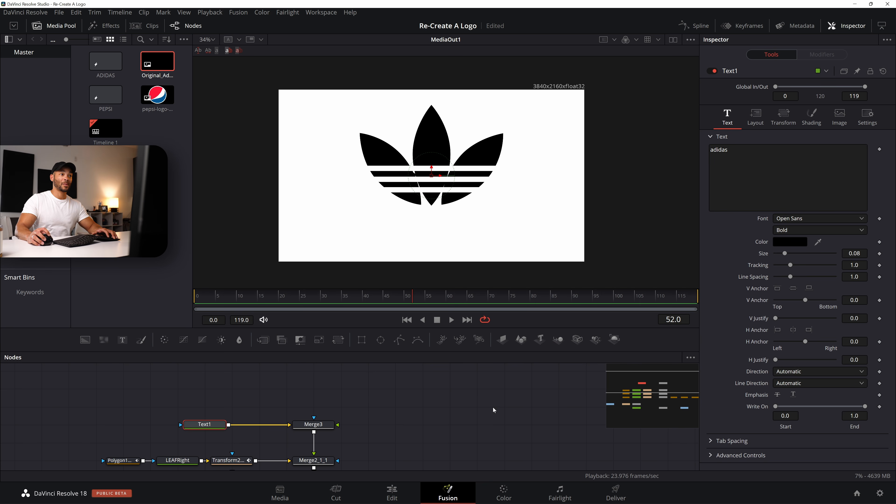
left_click_drag(431, 170, 439, 209)
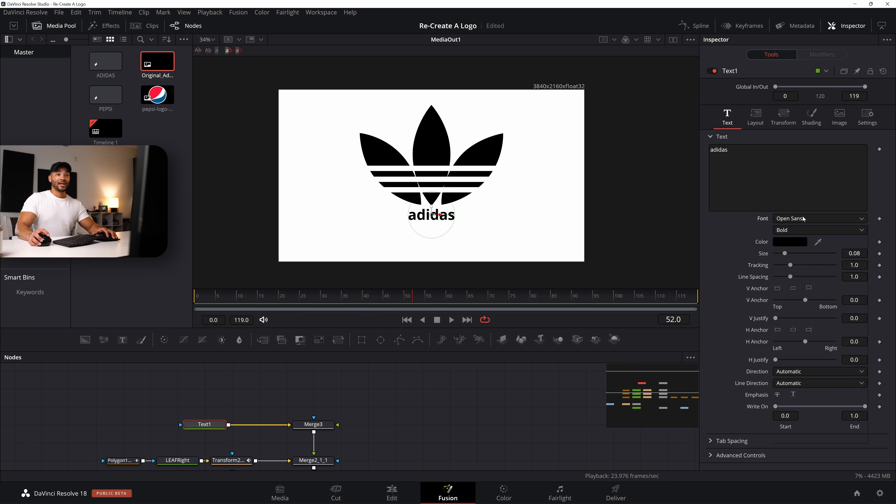
Change the text's font to ITC Avant Garde Gothic Std and its size to about 0.1378.
left_click(789, 219)
scroll(811, 318, "up", 5)
scroll(816, 338, "up", 2)
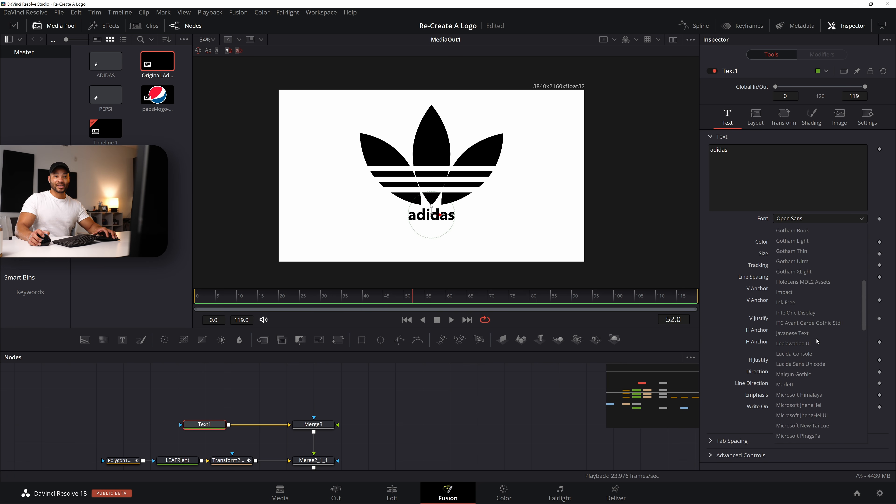
left_click(809, 323)
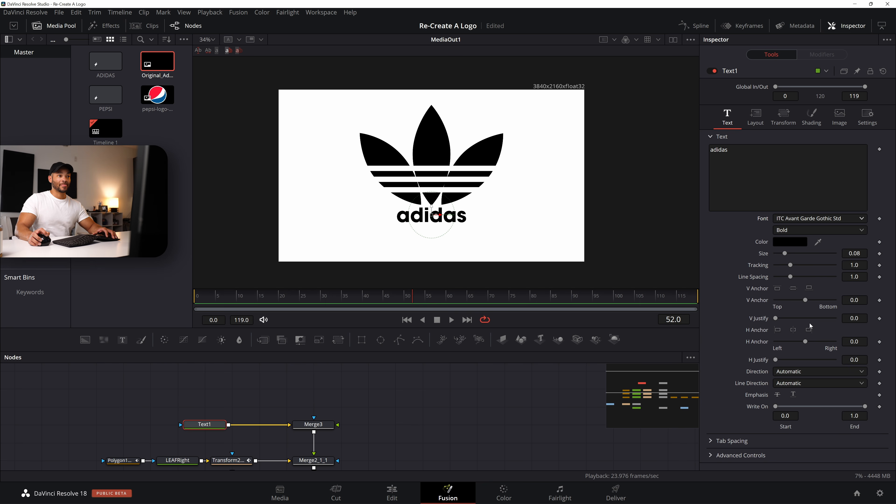
mouse_move(785, 254)
left_mouse_down()
mouse_move(799, 256)
mouse_move(792, 256)
left_mouse_up()
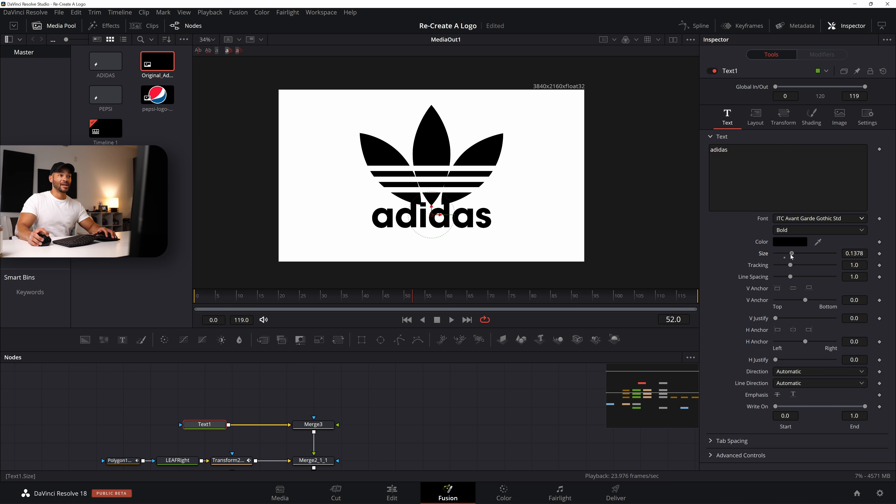
At frame 32, set the text's character Y rotation to -90 and keyframe it.
scroll(367, 402, "down", 2)
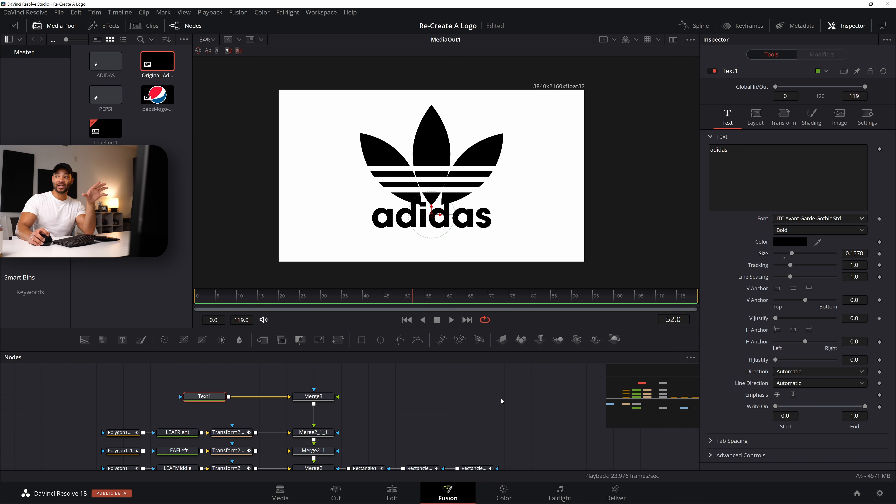
left_click_drag(202, 304, 331, 300)
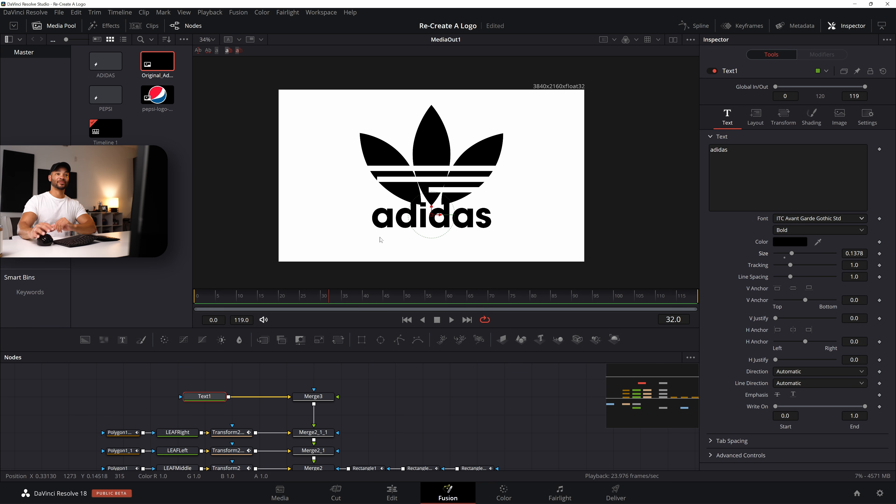
left_click(773, 113)
left_click(757, 114)
left_click(783, 115)
left_click(710, 200)
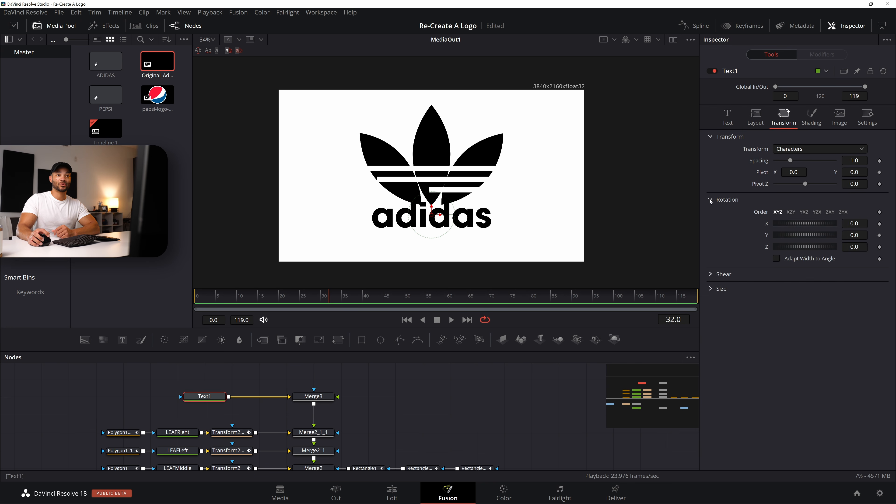
left_click_drag(802, 235, 788, 236)
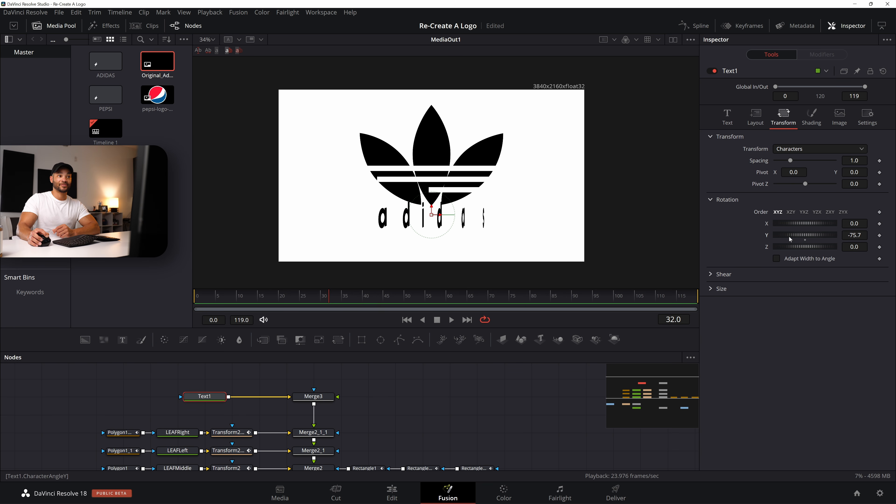
double_click(803, 239)
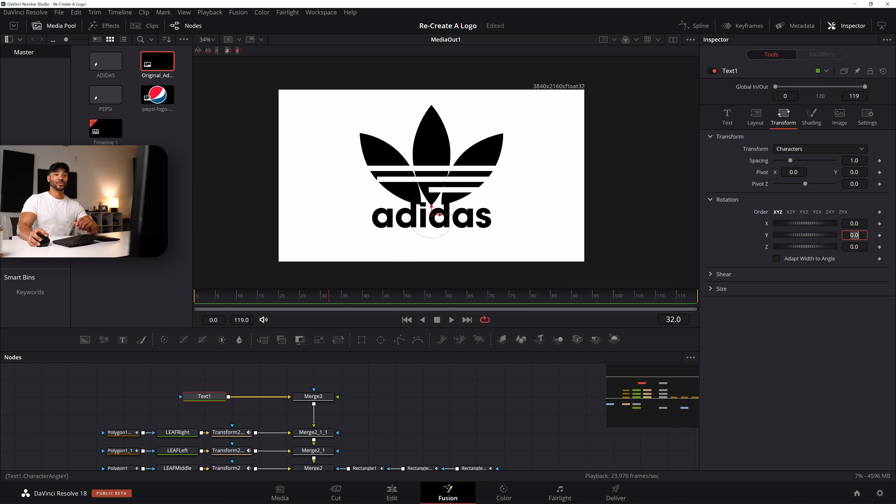
type("-90")
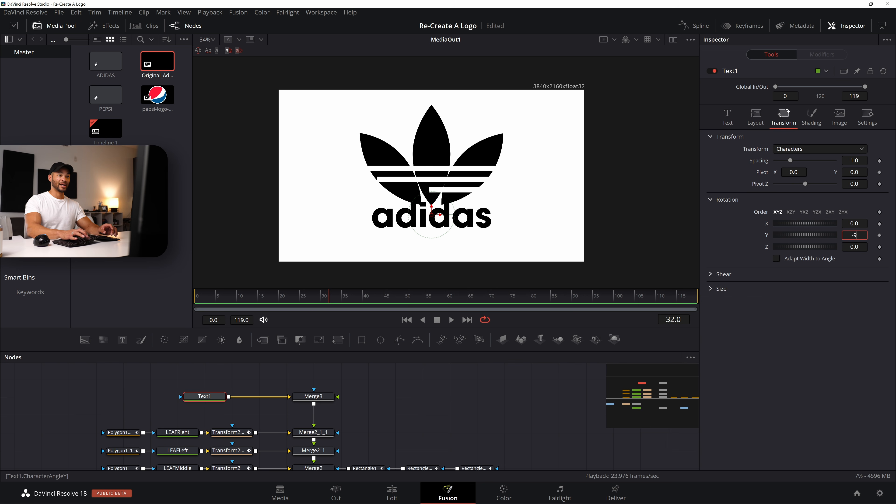
key("Tab")
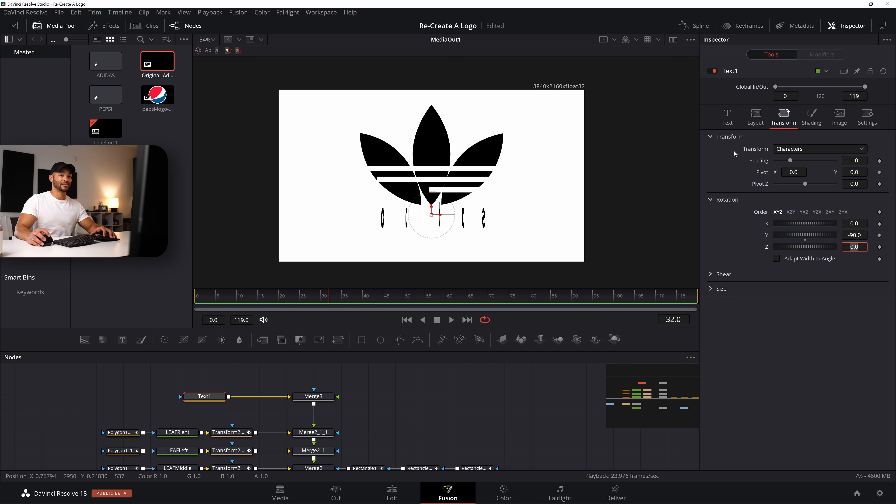
left_click(879, 235)
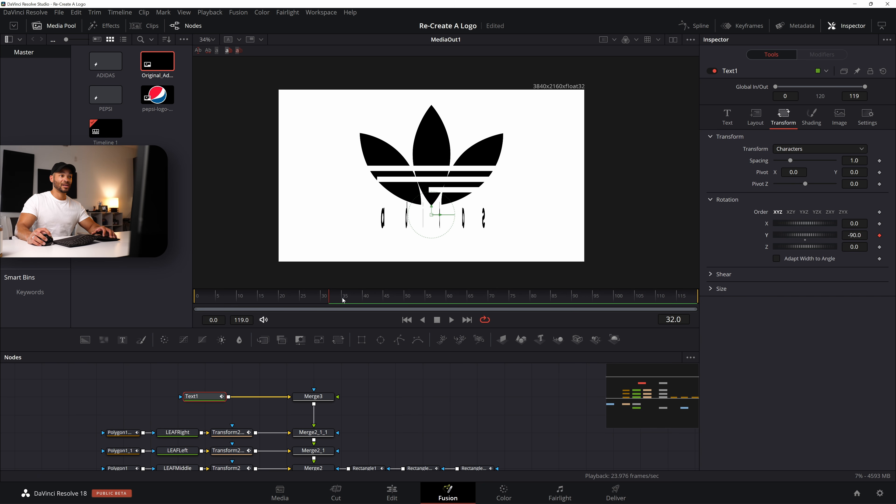
Set the character Y rotation to 0 at frame 45 and play back the letters' flip-in.
left_click(354, 298)
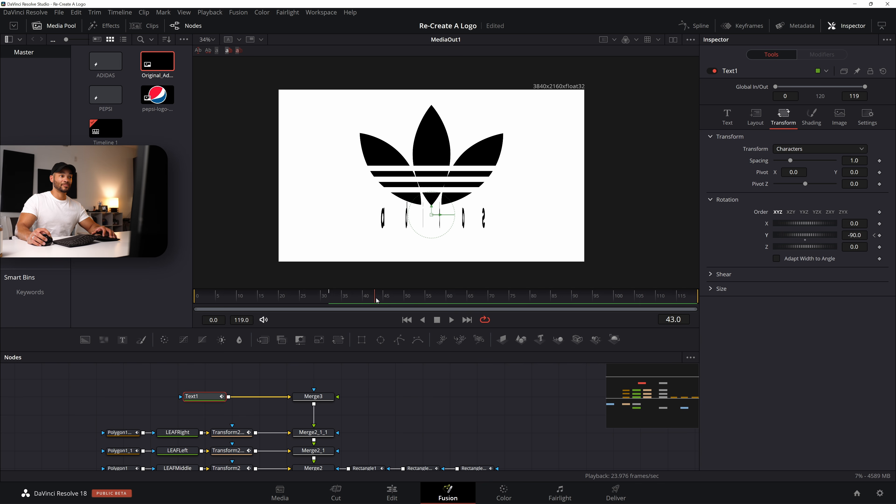
double_click(855, 235)
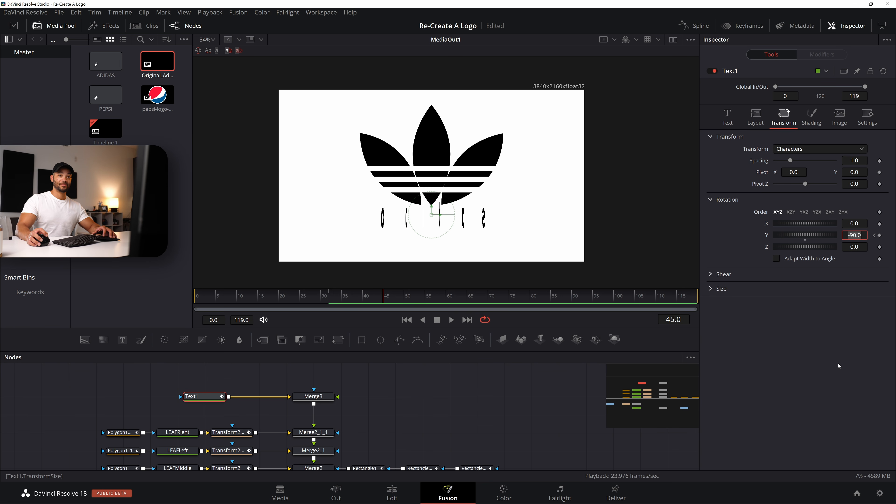
type("0")
key("Tab")
left_click(825, 362)
key("space")
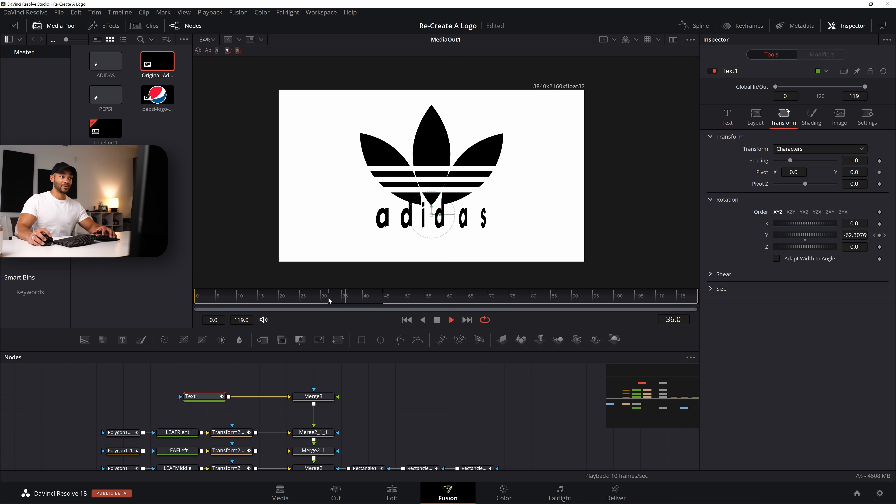
key("space")
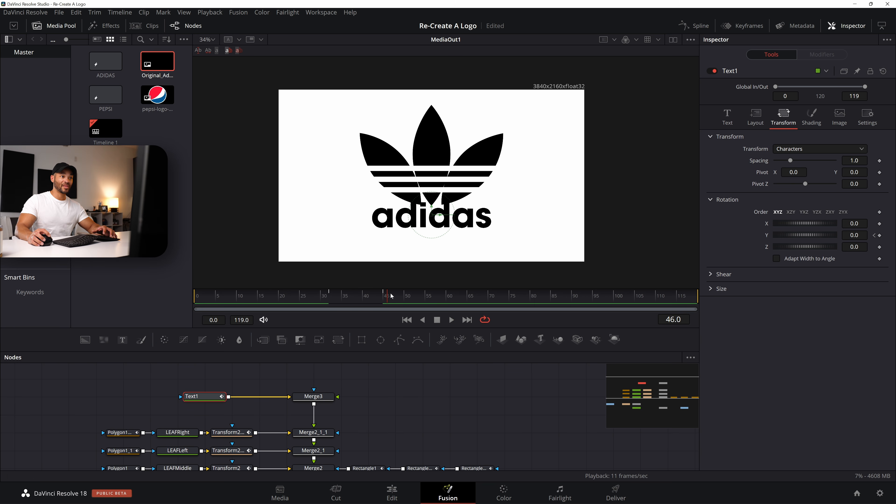
Show only the text's Character Angle Y curve in the spline editor and fit it to the view.
left_click(379, 297)
left_click(691, 26)
scroll(594, 413, "up", 4)
left_click_drag(594, 394, 554, 443)
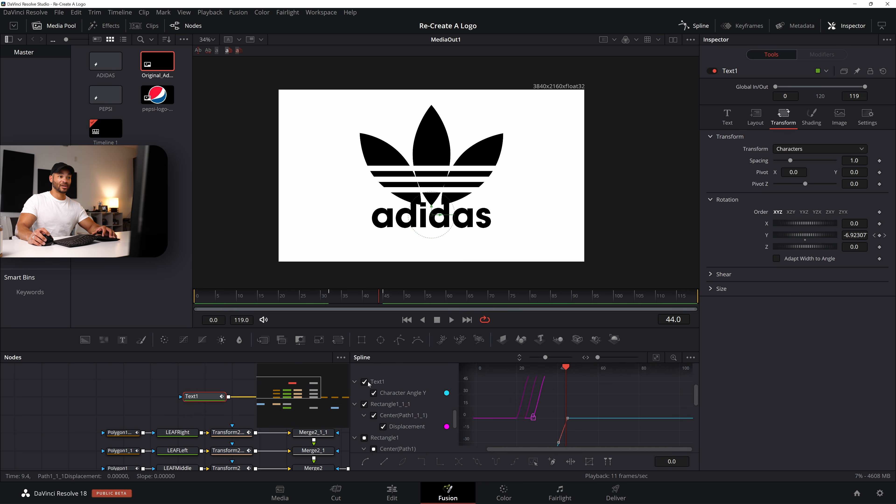
scroll(366, 408, "down", 2)
left_click(365, 426)
left_click(364, 393)
scroll(366, 409, "up", 2)
left_click(364, 393)
scroll(379, 415, "up", 2)
left_click(656, 358)
left_click(656, 357)
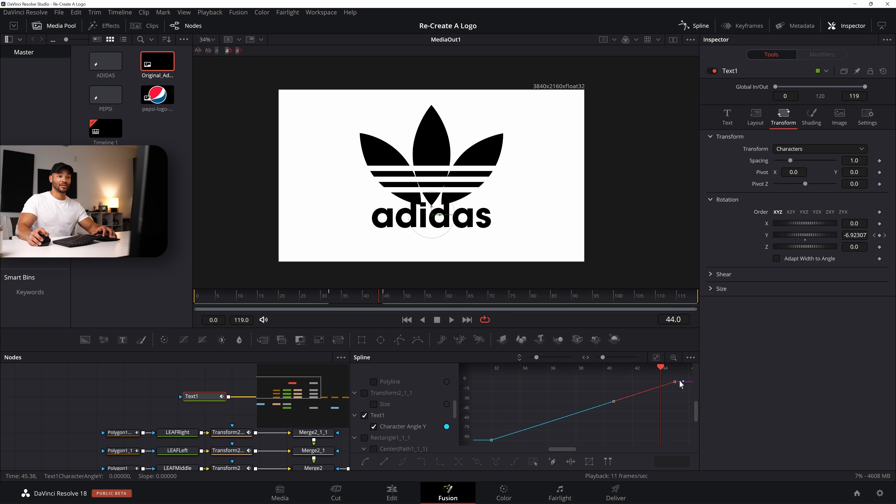
Smooth the last keyframe of the Character Angle Y curve, extend its flat handle back to about frame 34, and play the result.
left_click_drag(660, 371, 660, 371)
key("s")
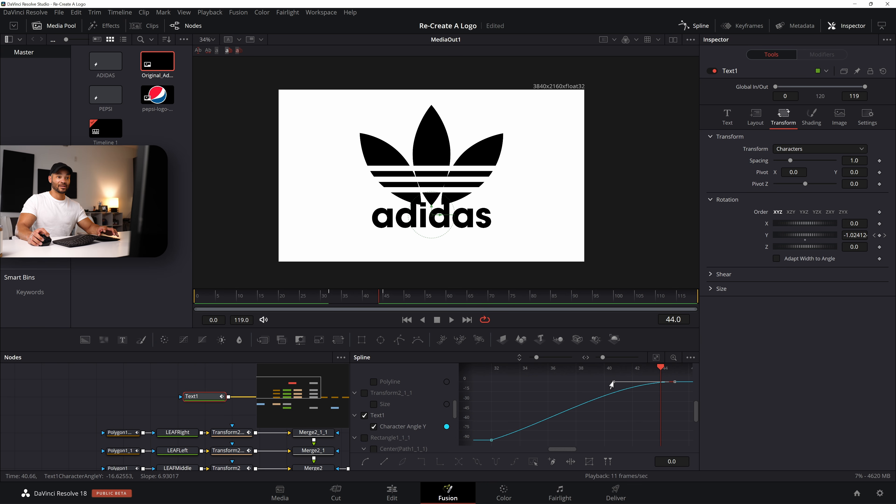
left_click_drag(613, 382, 548, 382)
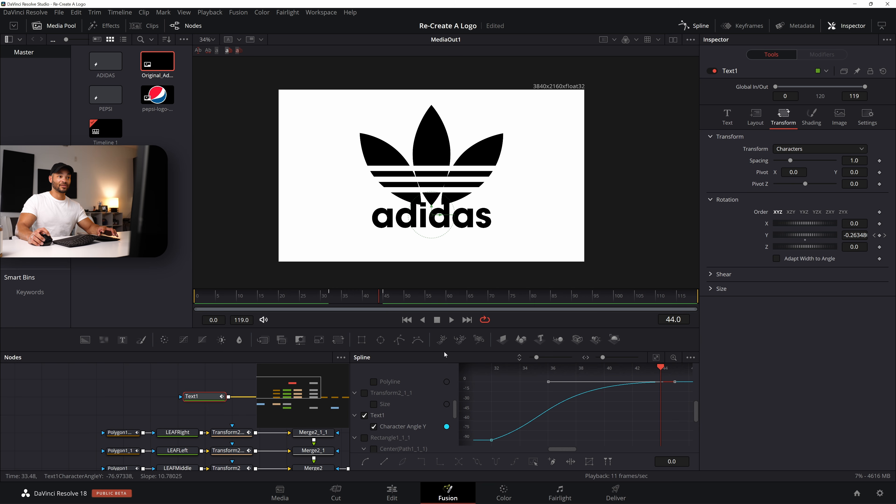
key("space")
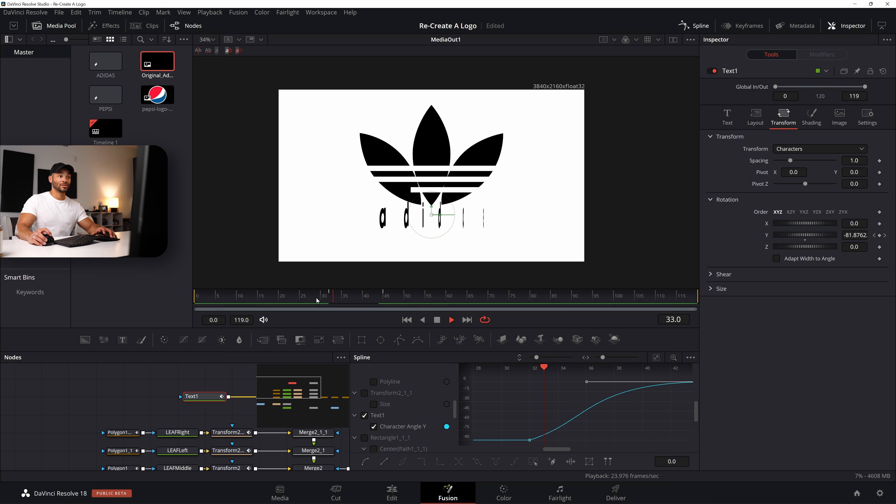
Move the letter rotation's first keyframe to frame 30 and its last to frame 50, and replay the flip-in.
key("space")
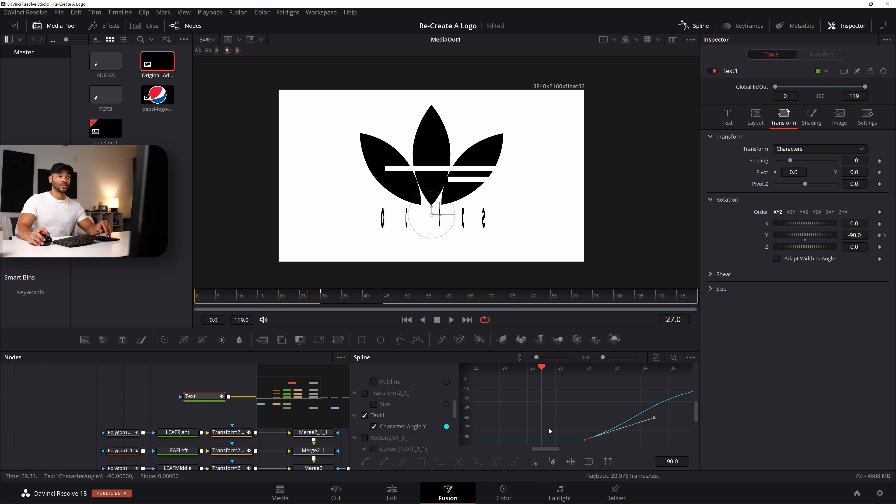
key("space")
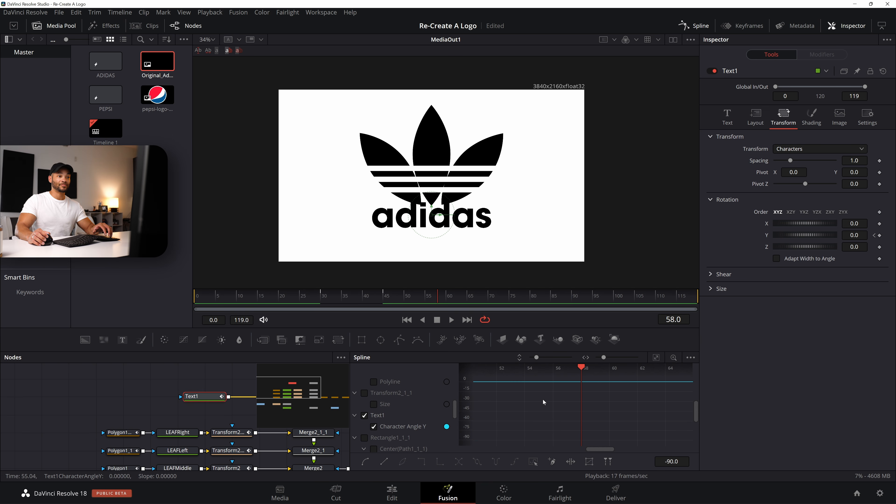
left_click_drag(593, 381, 663, 382)
left_click(292, 293)
key("space")
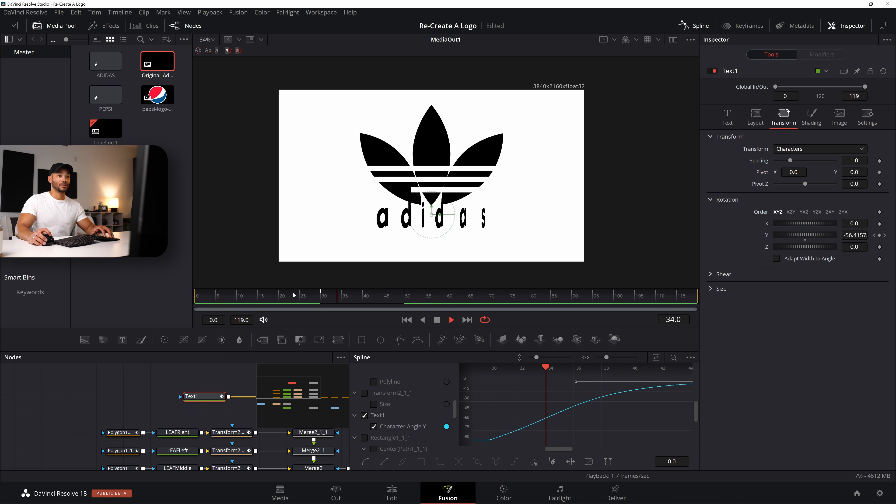
left_click(293, 295)
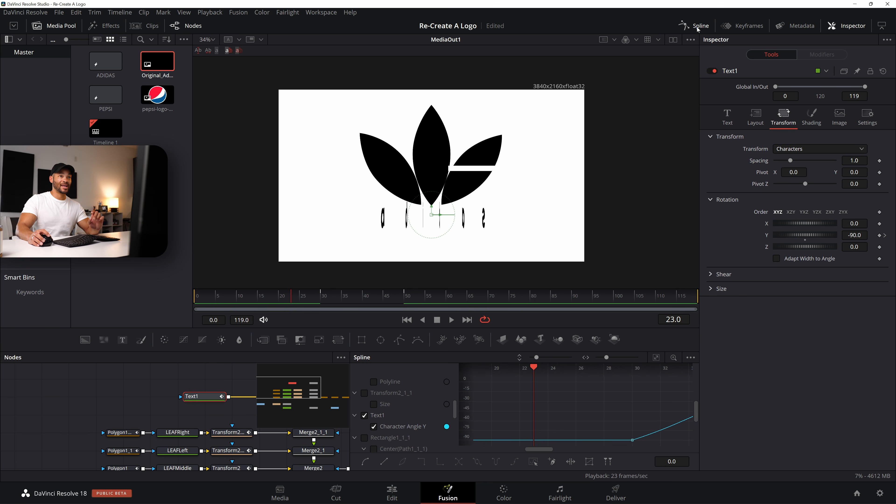
Close the spline editor and keyframe the text fill's opacity at 1.0 on frame 50.
left_click(697, 27)
left_click(321, 299)
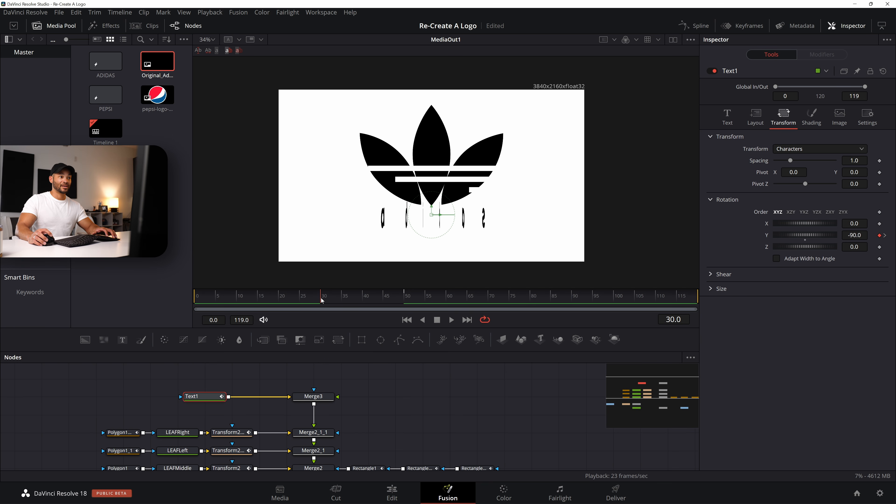
left_click(404, 299)
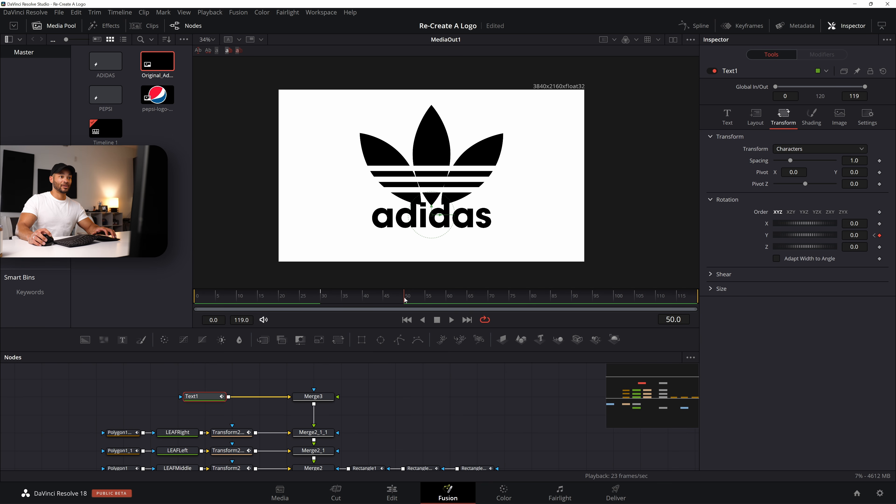
left_click(323, 300)
left_click(400, 299)
left_click(806, 117)
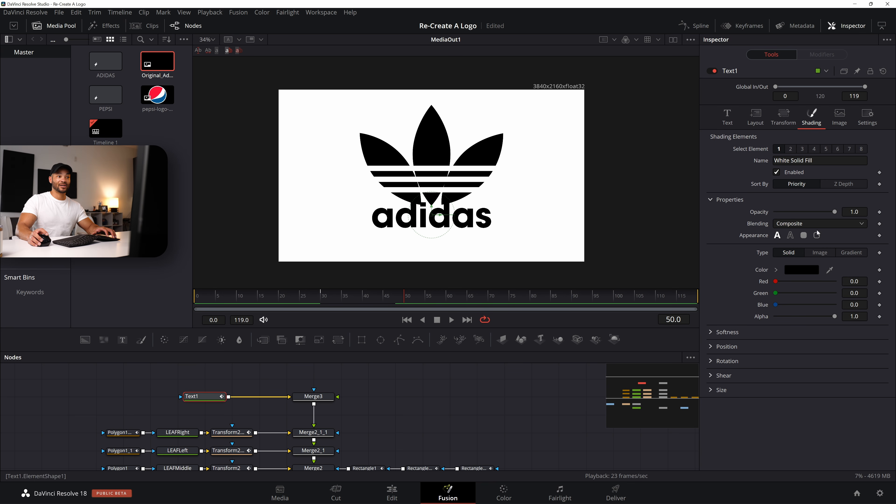
left_click(879, 213)
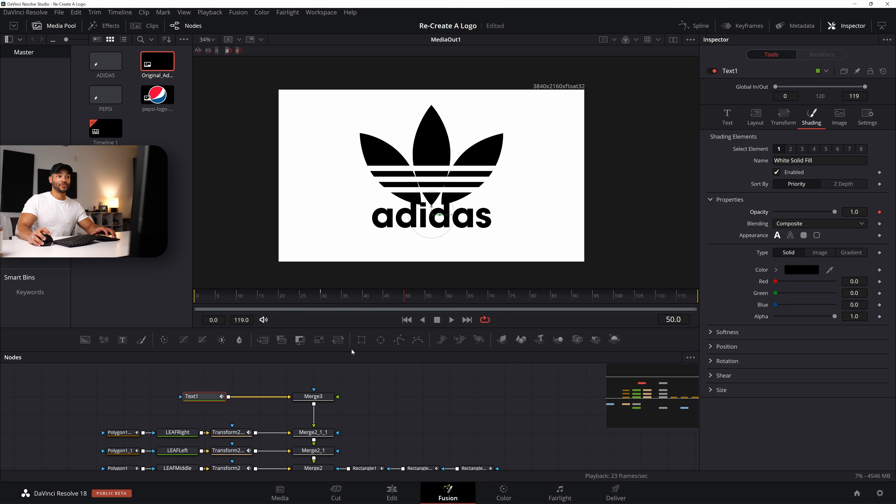
Set the text fill's opacity to 0 at frame 30 and play back the fade-in.
left_click_drag(382, 299, 323, 302)
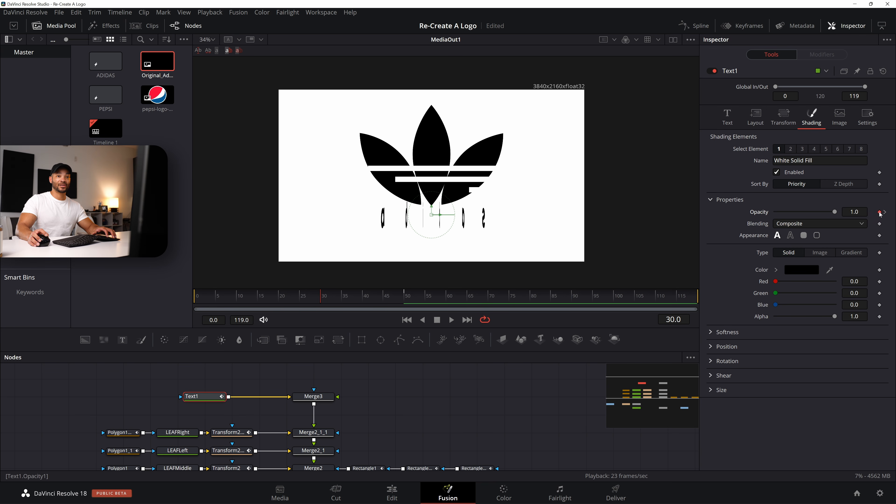
left_click_drag(835, 211, 749, 210)
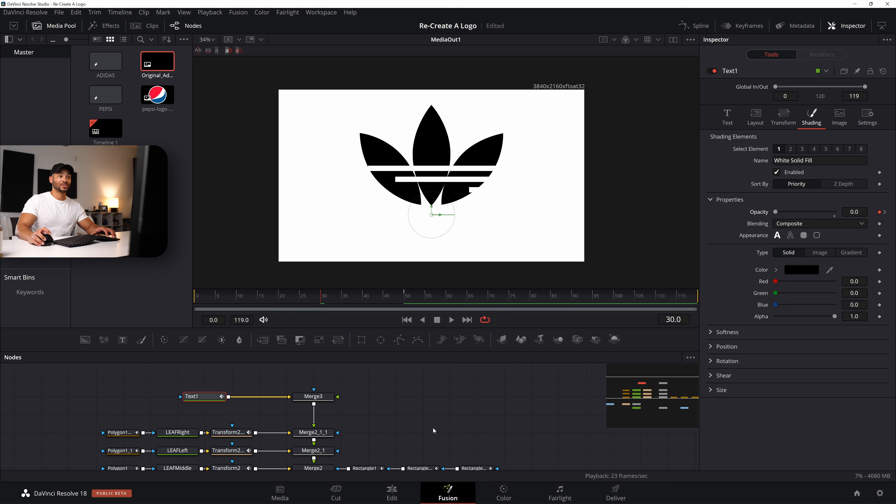
key("space")
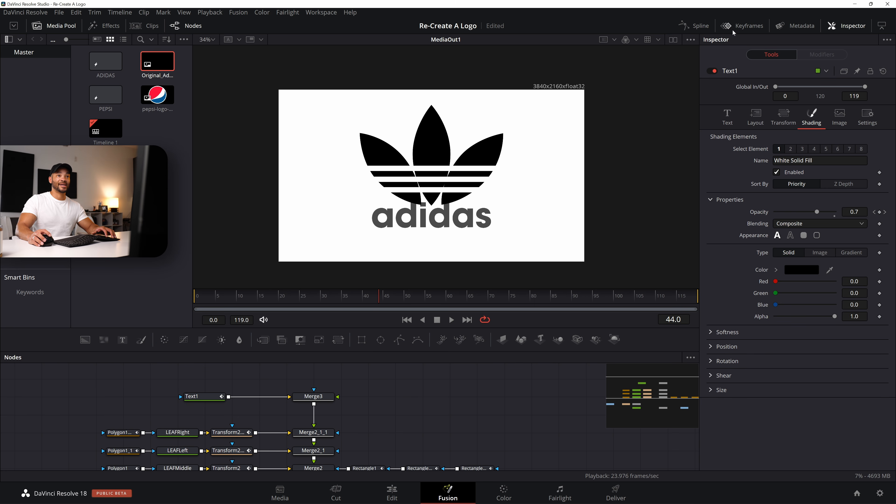
Smooth the last keyframe of the text's Opacity 1 curve and extend its flat handle back to about frame 35.
left_click(694, 26)
left_click(655, 358)
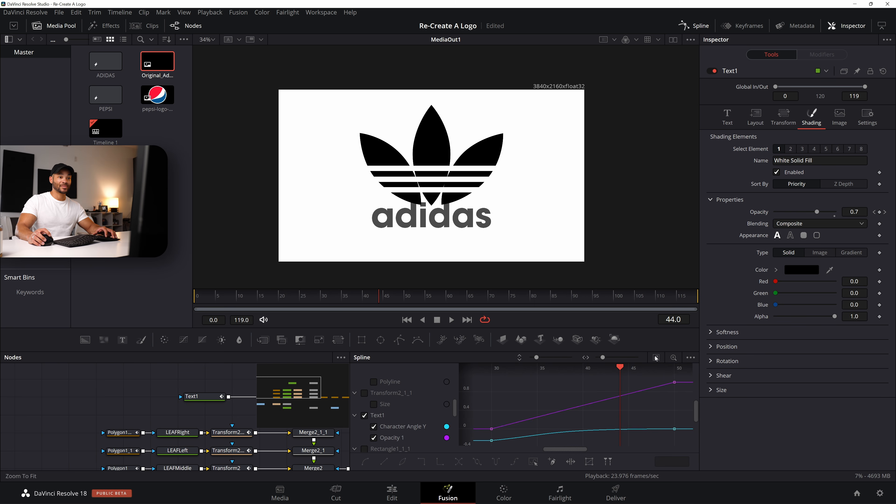
left_click_drag(660, 366, 659, 367)
left_click_drag(613, 397, 613, 382)
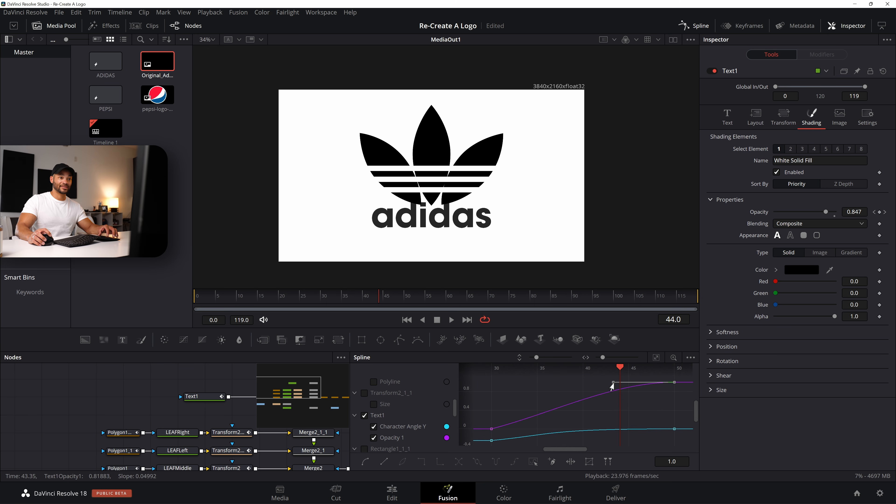
left_click_drag(590, 384, 568, 385)
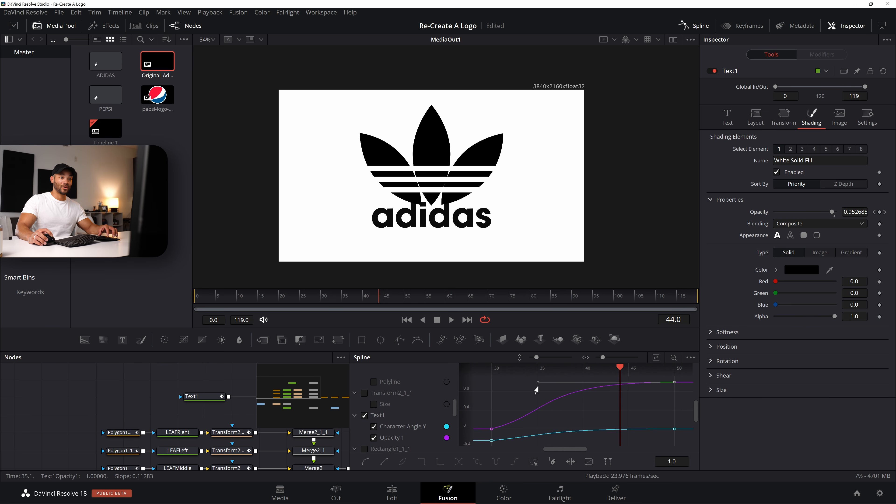
Play back the animation from about frame 20 to review the letters fading and rotating in.
left_click(289, 300)
key("space")
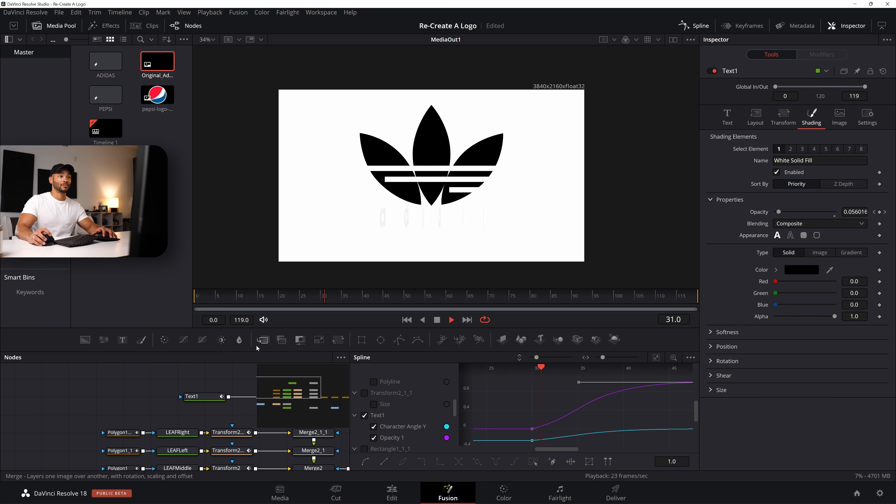
left_click(272, 300)
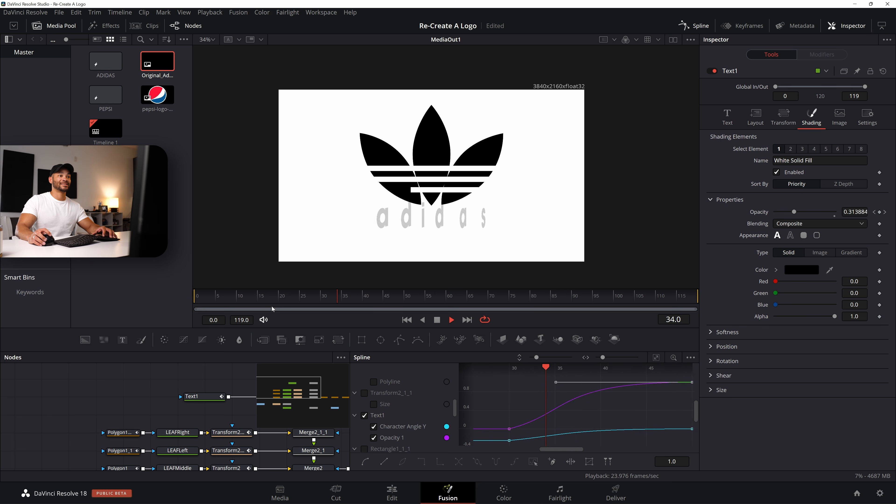
key("space")
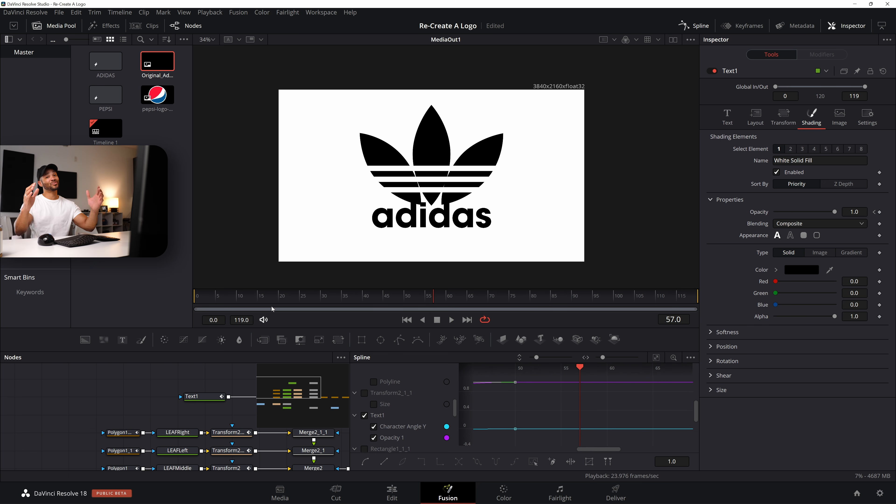